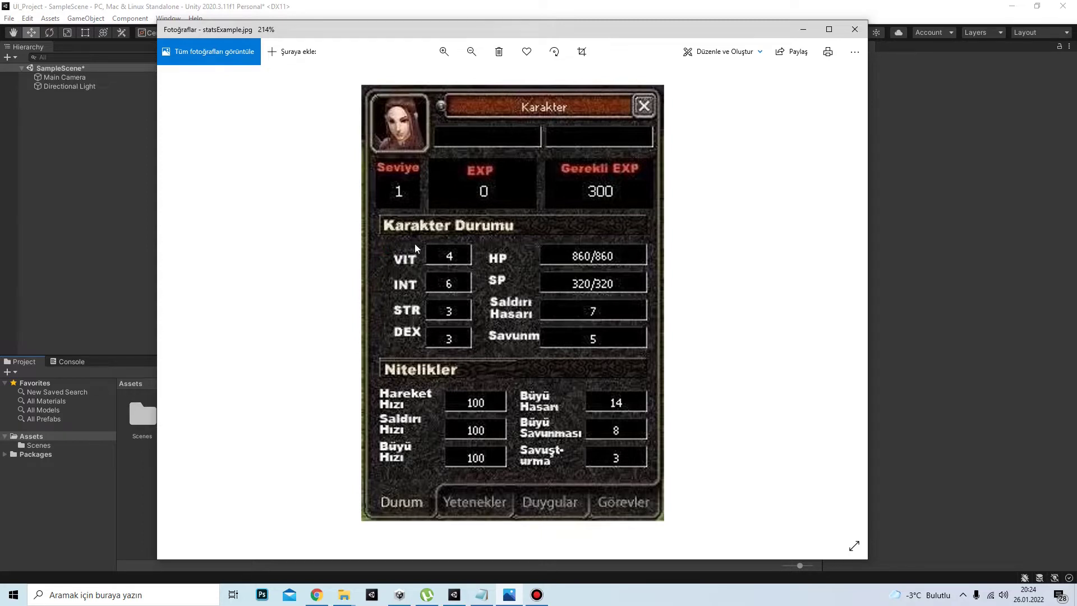
Minimise the reference image and create an empty game object named Player in the SampleScene hierarchy.
left_click(803, 29)
right_click(81, 99)
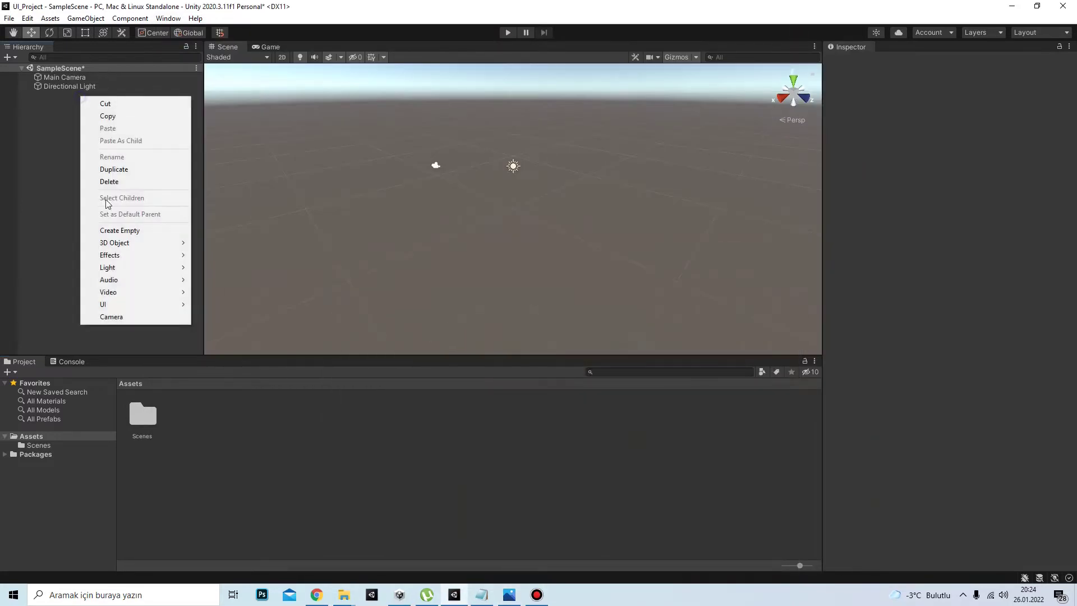
left_click(133, 230)
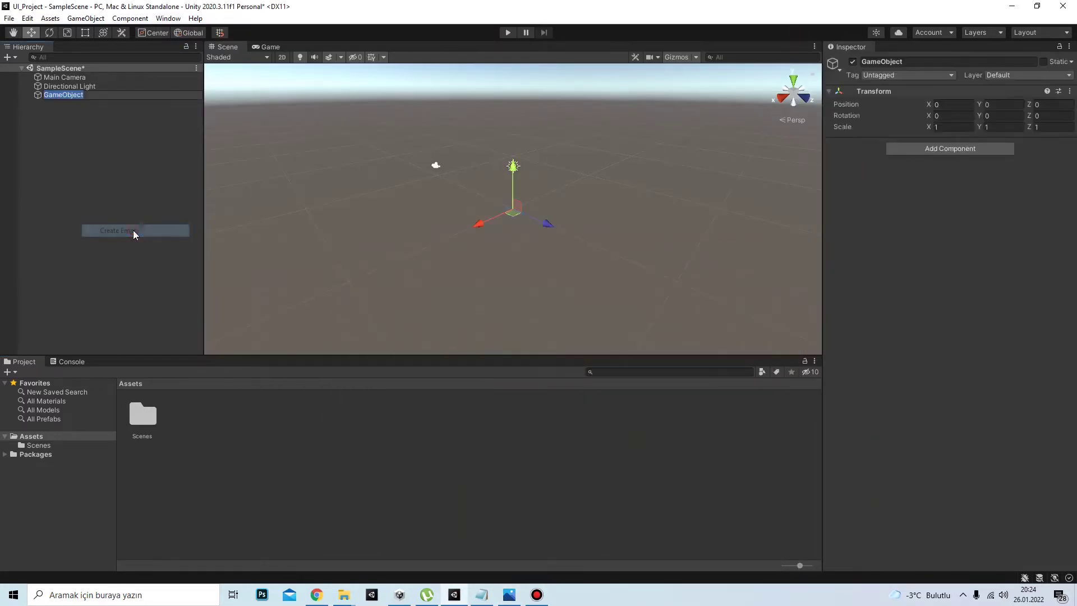
type("Player")
key("Return")
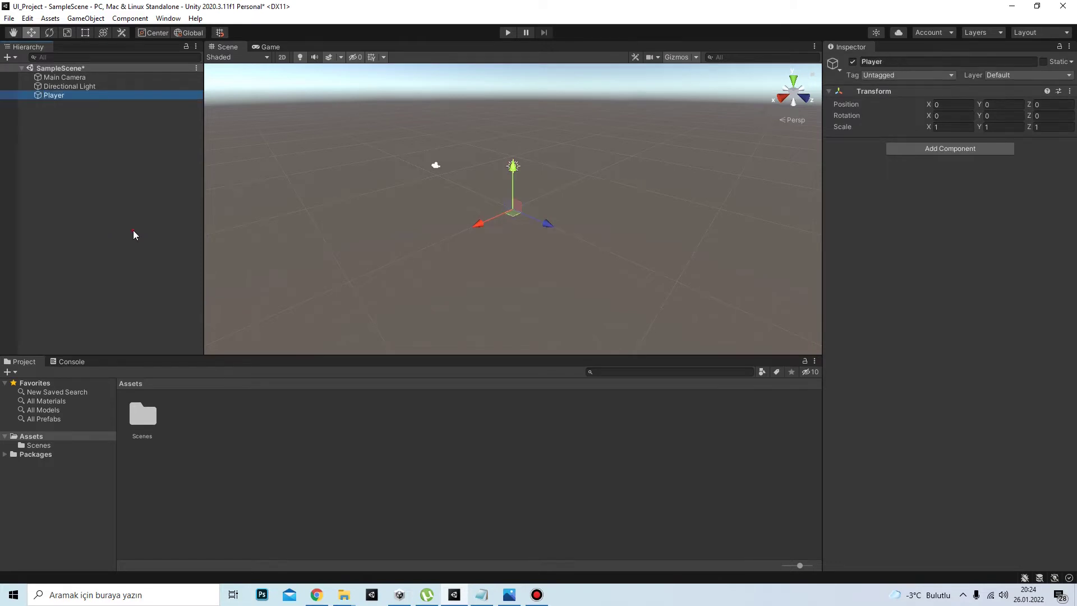
left_click(133, 230)
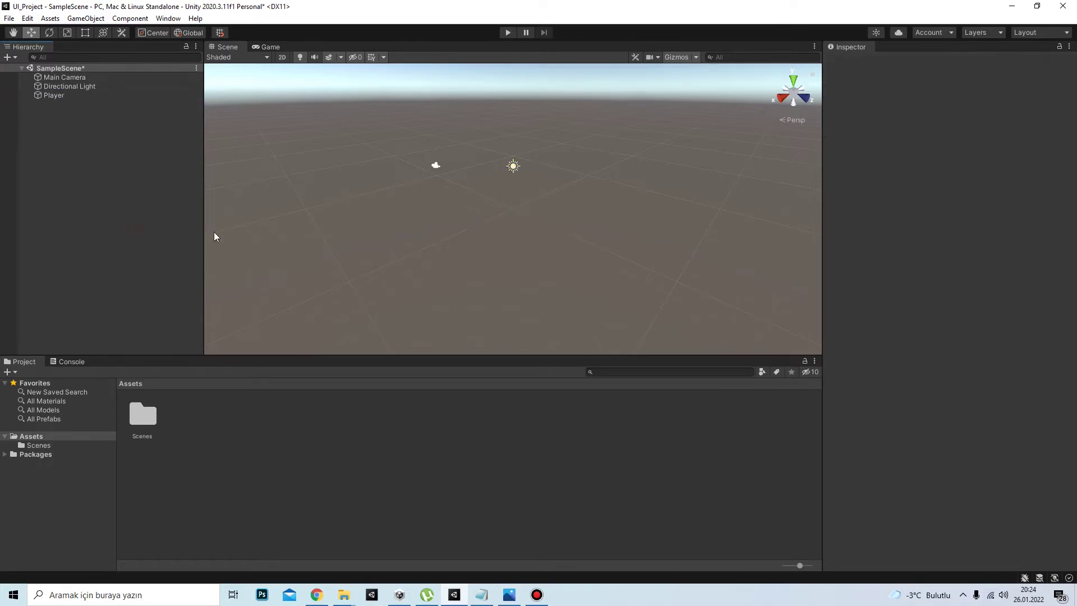
Create a new script named Stats and add it as a component to the Player object.
left_click(83, 96)
scroll(513, 222, "up", 7)
scroll(515, 212, "down", 1)
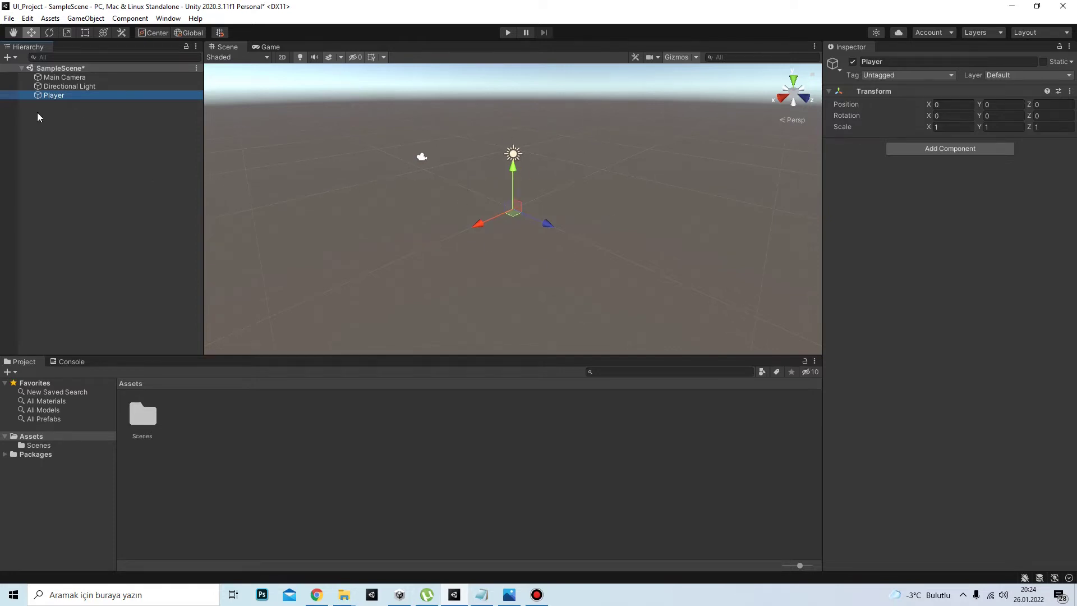
left_click(960, 150)
type("Stats")
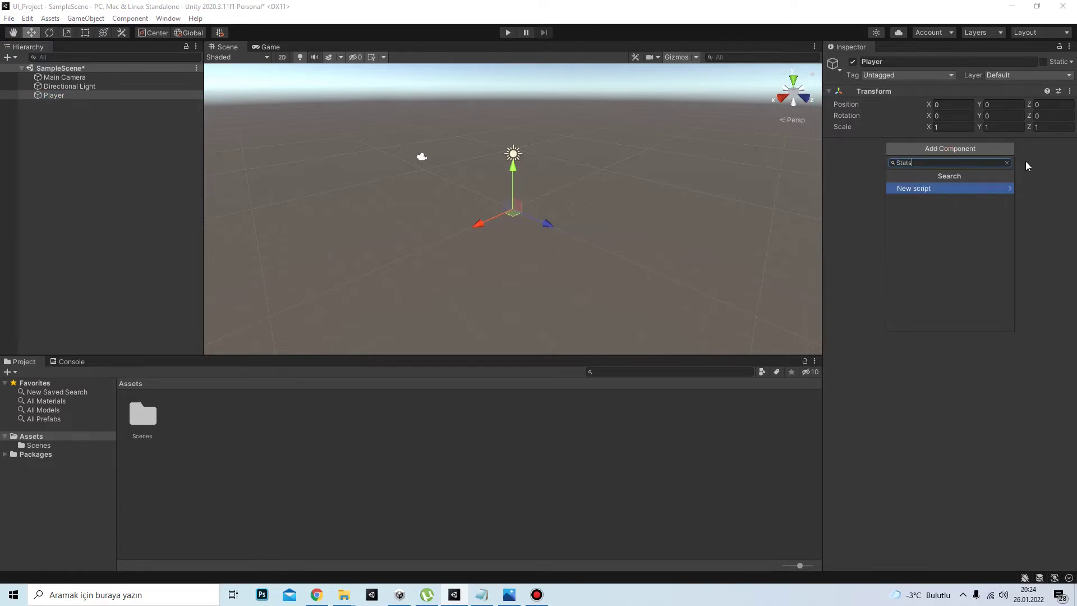
key("Return")
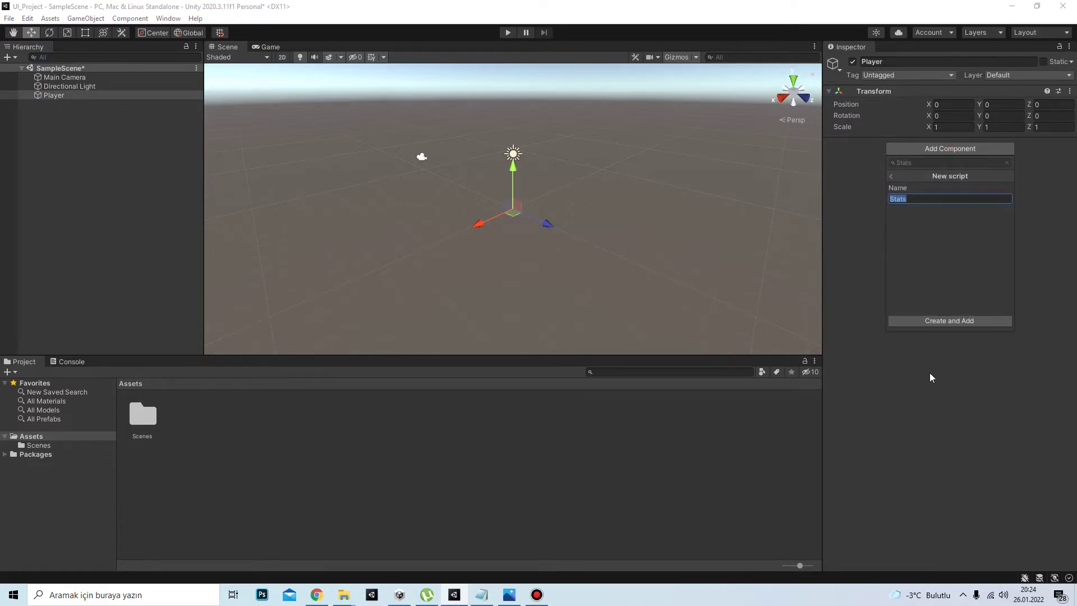
left_click(933, 322)
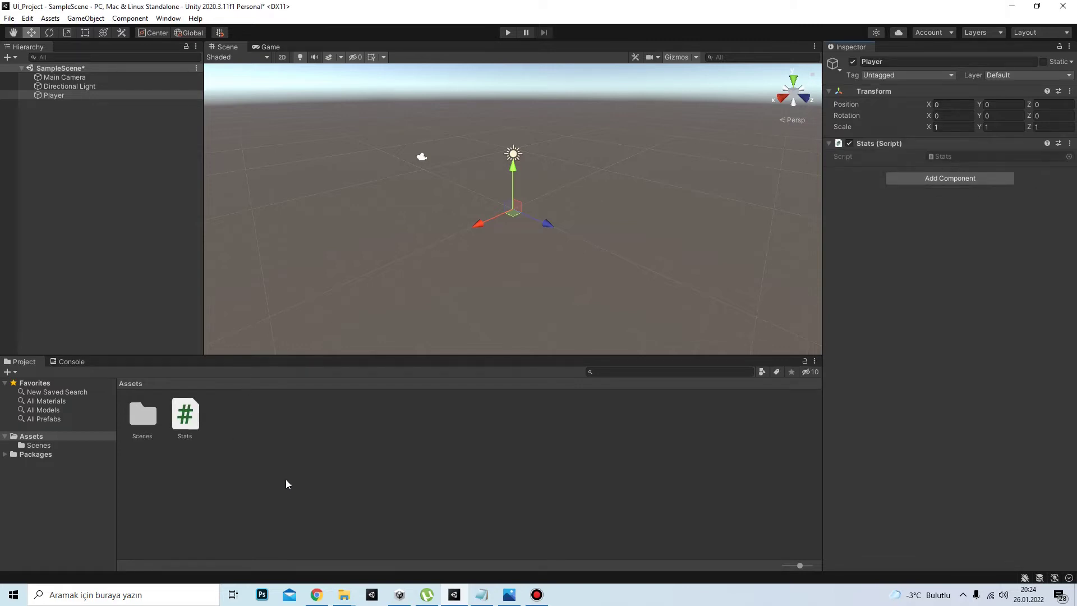
Open the Stats script in Visual Studio and delete its default Start and Update methods, keeping the class empty.
double_click(188, 414)
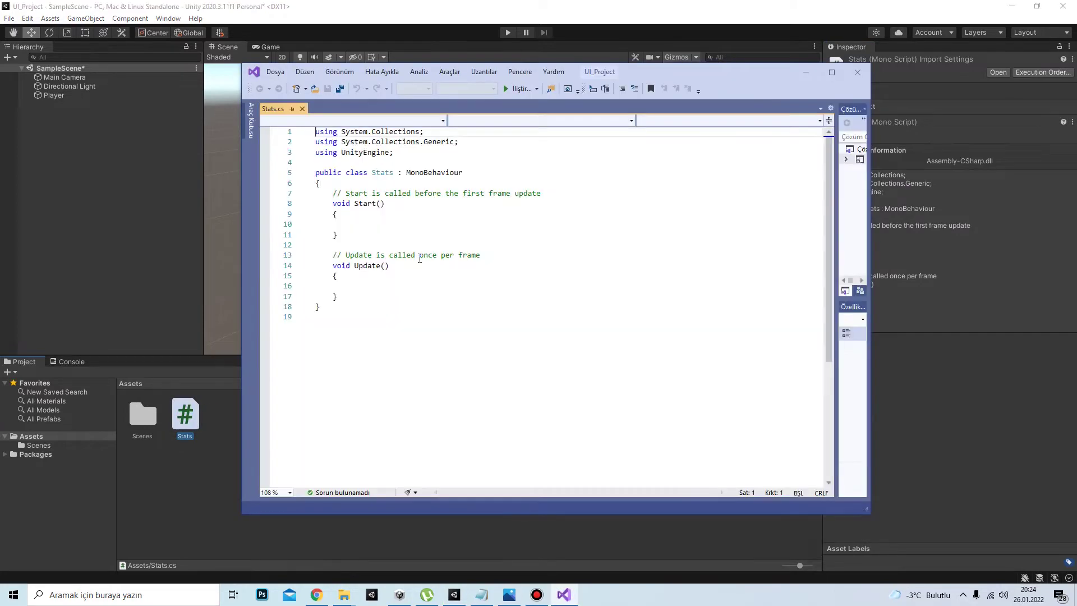
left_click_drag(354, 318, 243, 195)
left_click(487, 315)
left_click_drag(371, 317, 275, 203)
key("Delete")
left_click(371, 203)
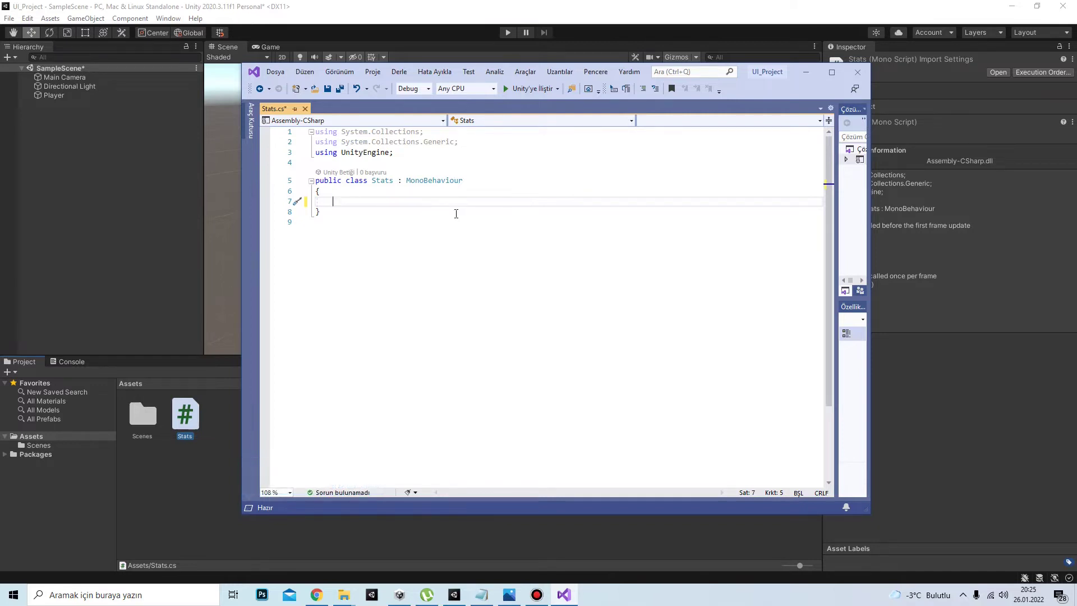
Declare the field "public int playerLevel = 1;" in the Stats class.
type("public int play")
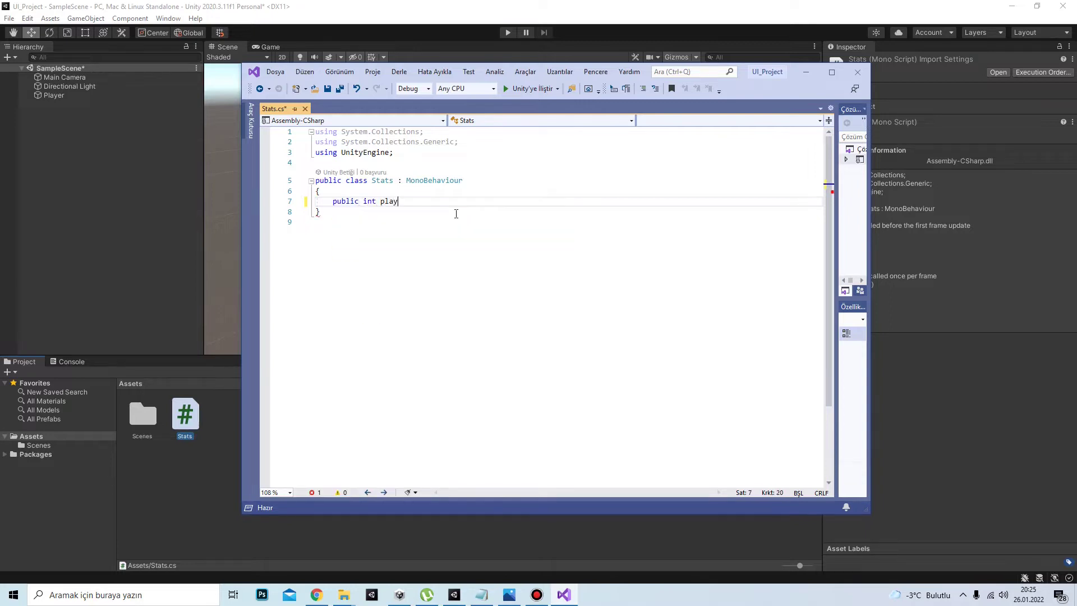
type("erLevel =;")
key("Left")
type("= 1")
key("Return")
Begin a "public float" field declaration on the line below playerLevel, leaving it without a name.
type("public float")
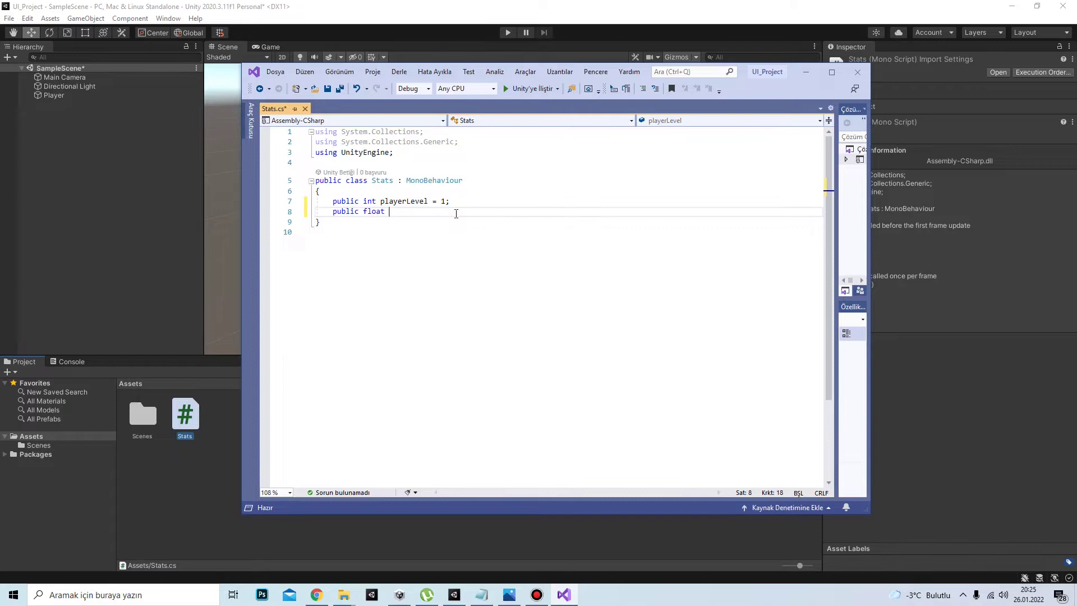
type("p")
key("BackSpace")
key("BackSpace")
Insert the field "public int playerStrength = 1;" between playerLevel and the unfinished float declaration.
key("Up")
key("End")
key("Return")
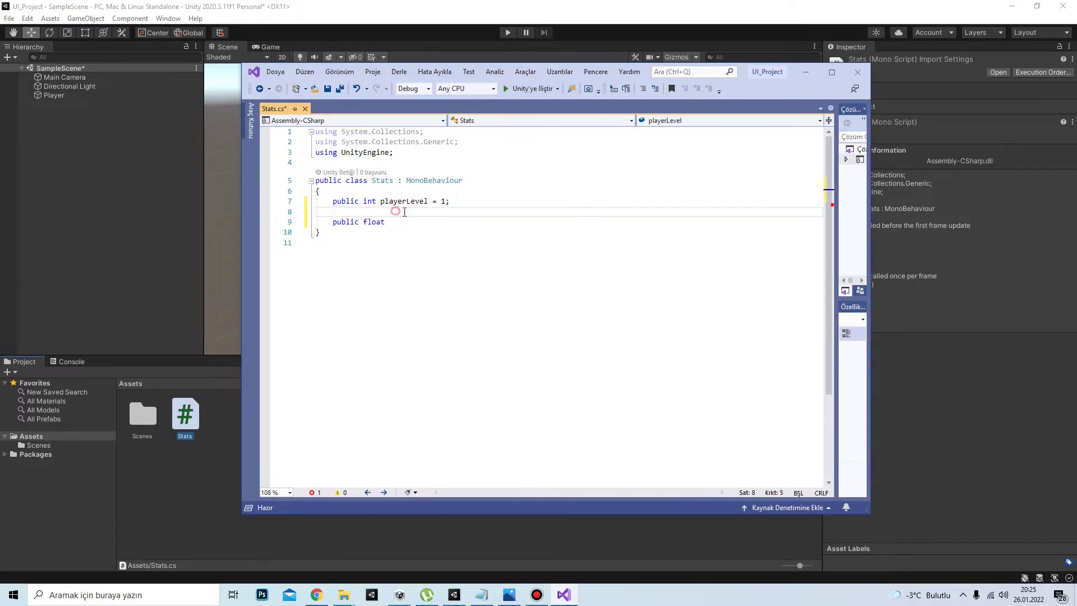
type("public in")
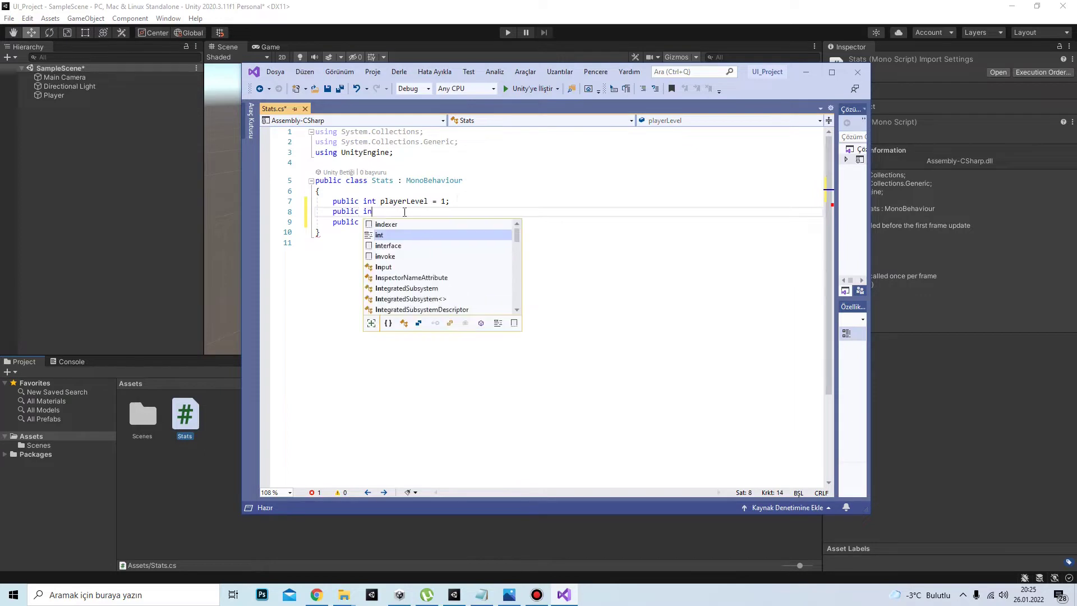
type("t playerSt")
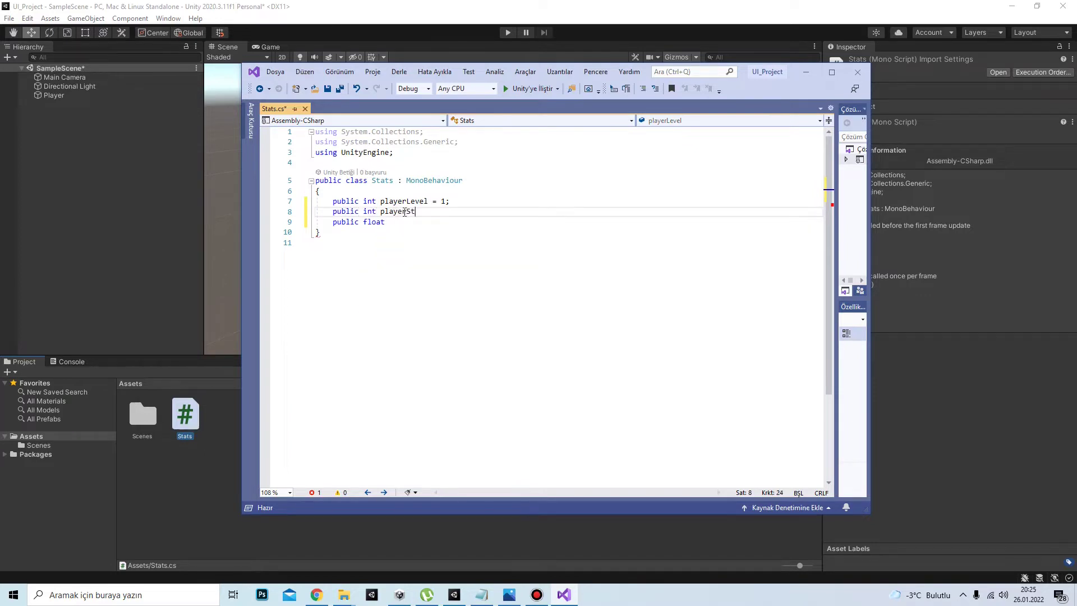
type("rength = 1;")
key("Return")
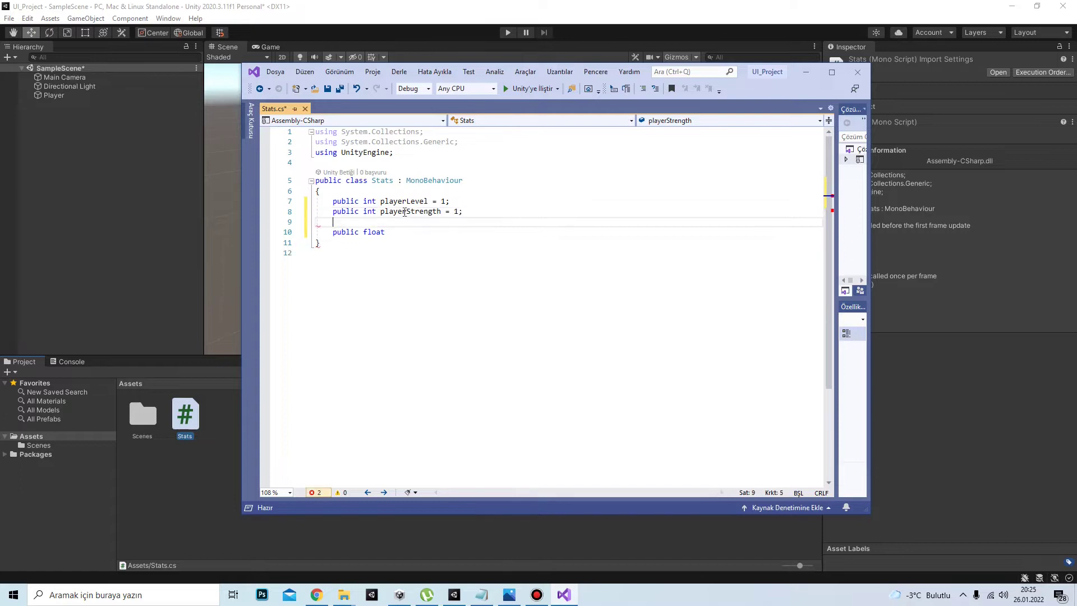
Complete the float declaration as "public float maximumDamage = 1;".
left_click(465, 233)
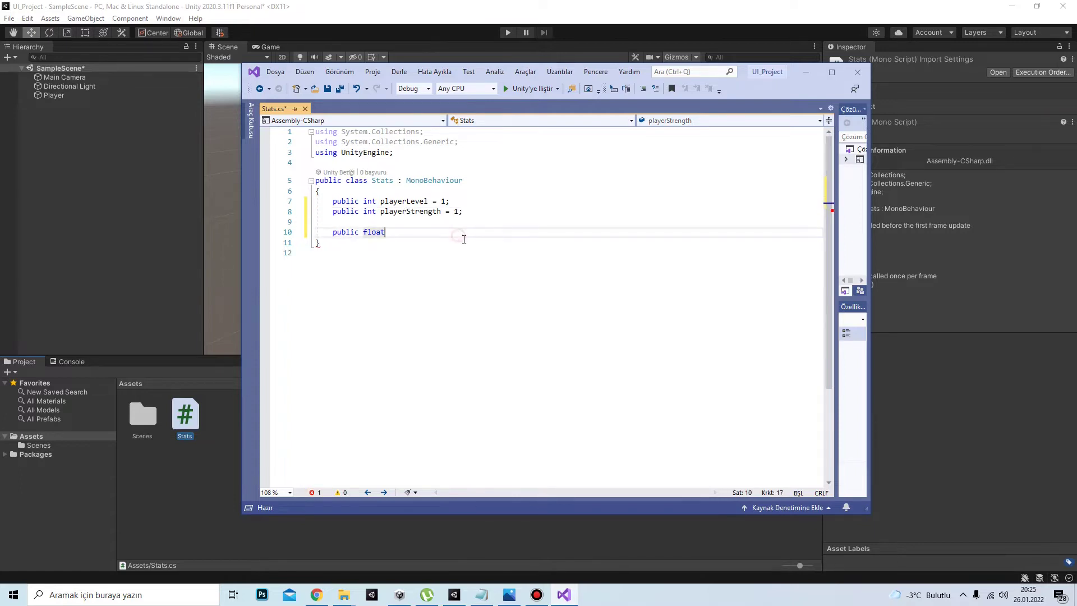
type("maximumDm")
key("BackSpace")
type("amage")
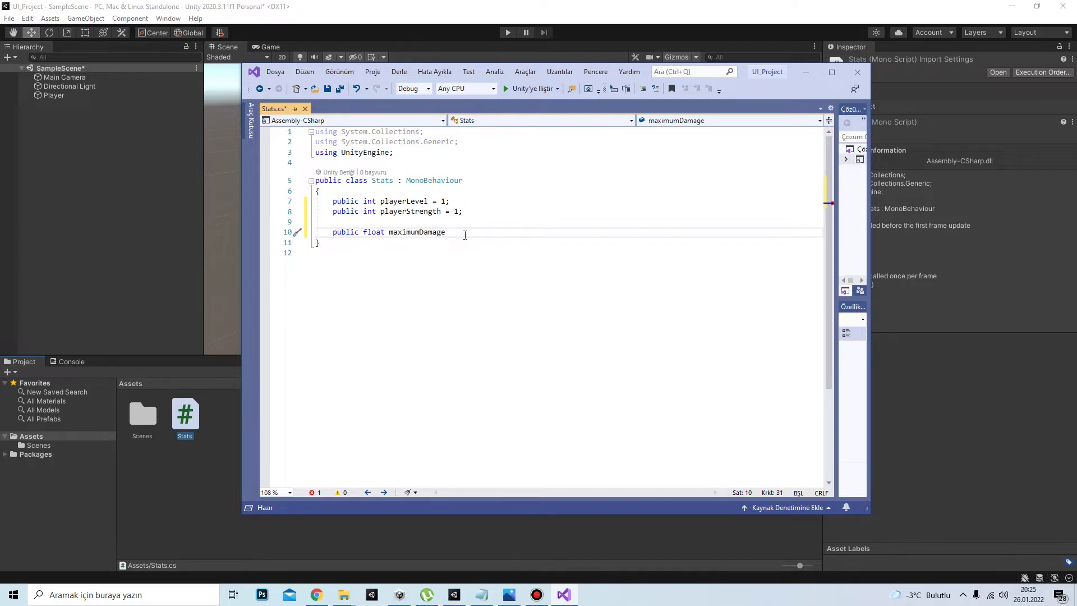
type(" = 1;")
Add an empty private Awake method below the fields, with blank lines above it for another method.
key("Return")
key("Return")
type("aw")
key("Tab")
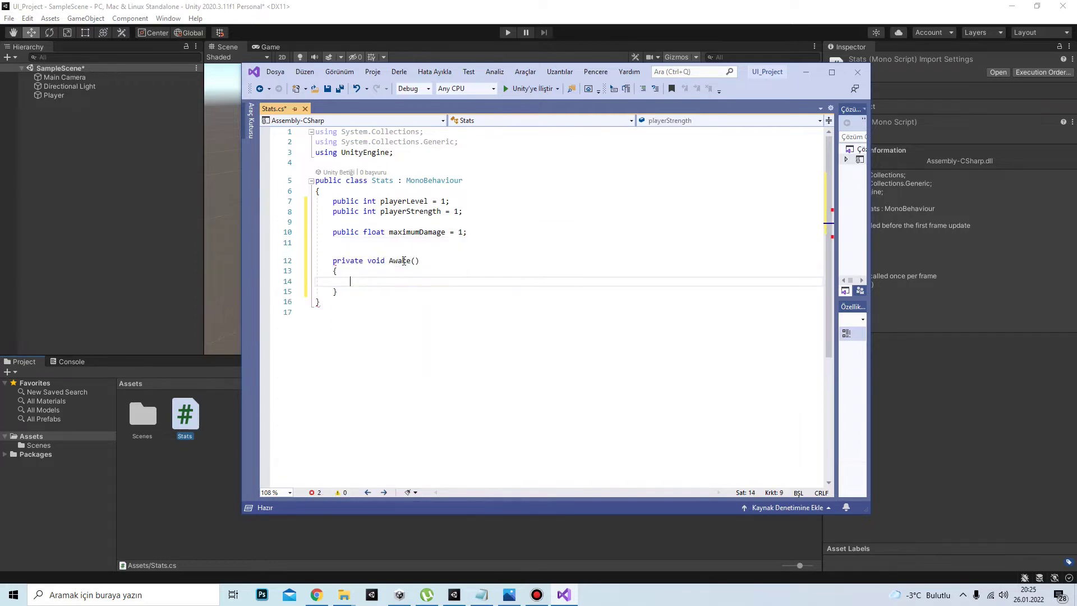
left_click(375, 243)
key("Return")
key("Return")
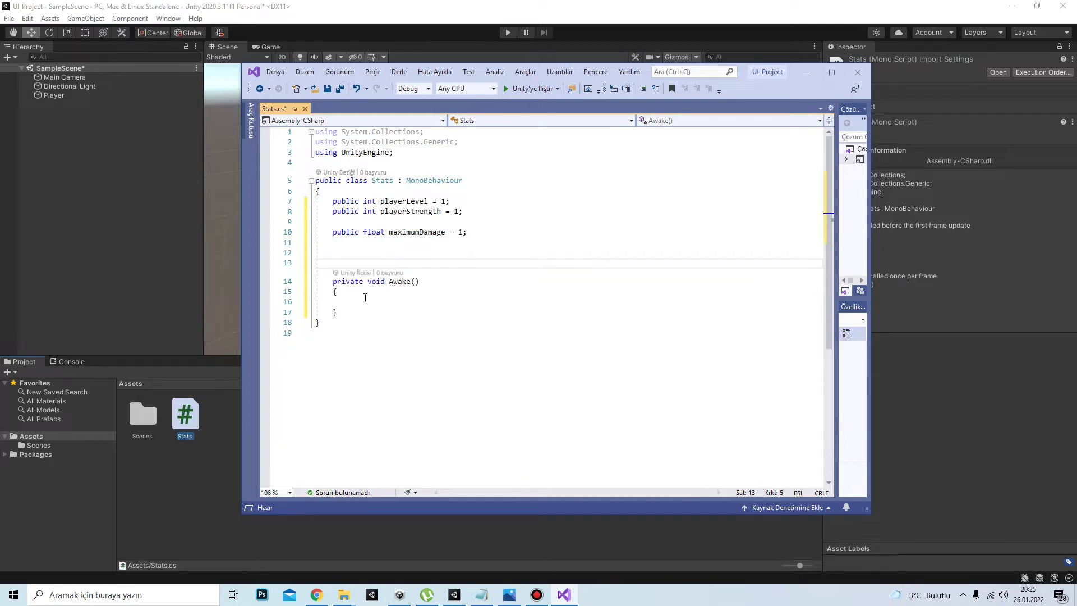
key("Up")
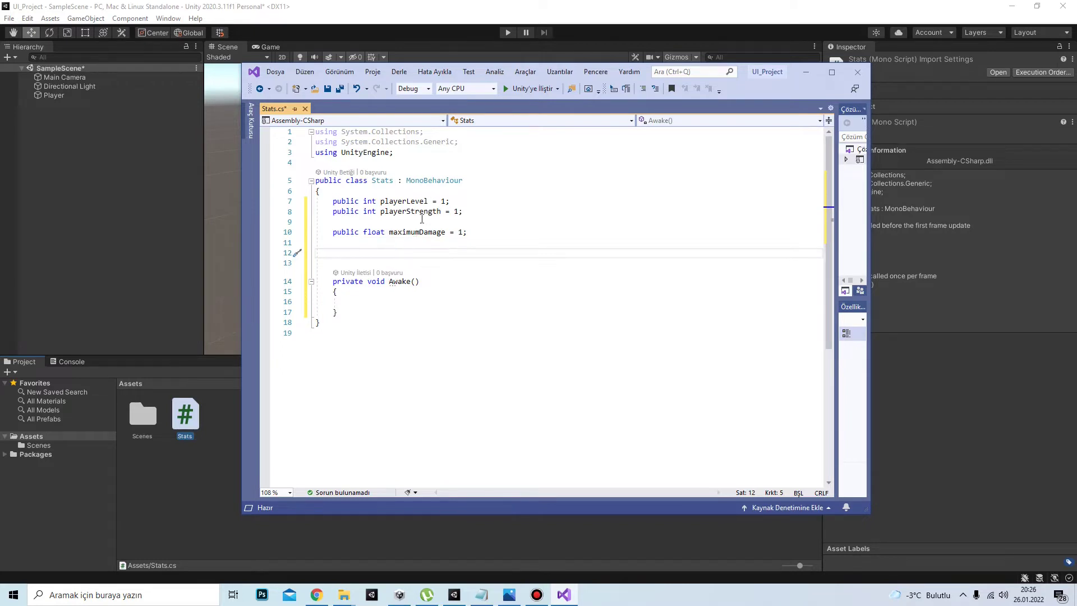
Rename the playerStrength field to Strength.
left_click(461, 212)
left_click(398, 212)
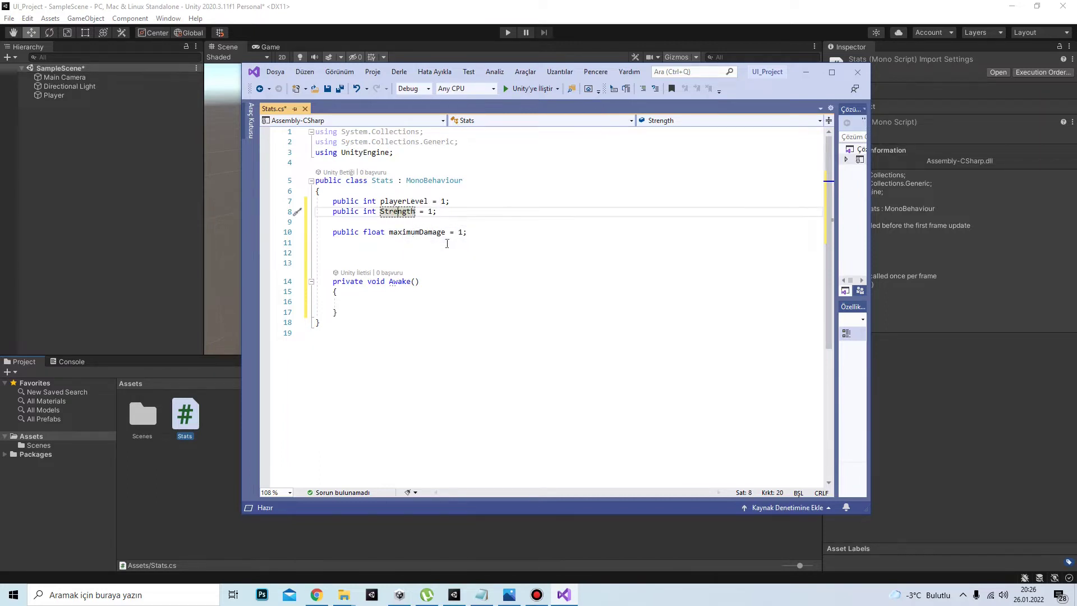
Write the method signature "public void SetMaxDamage()" between the fields and the Awake method.
left_click(392, 254)
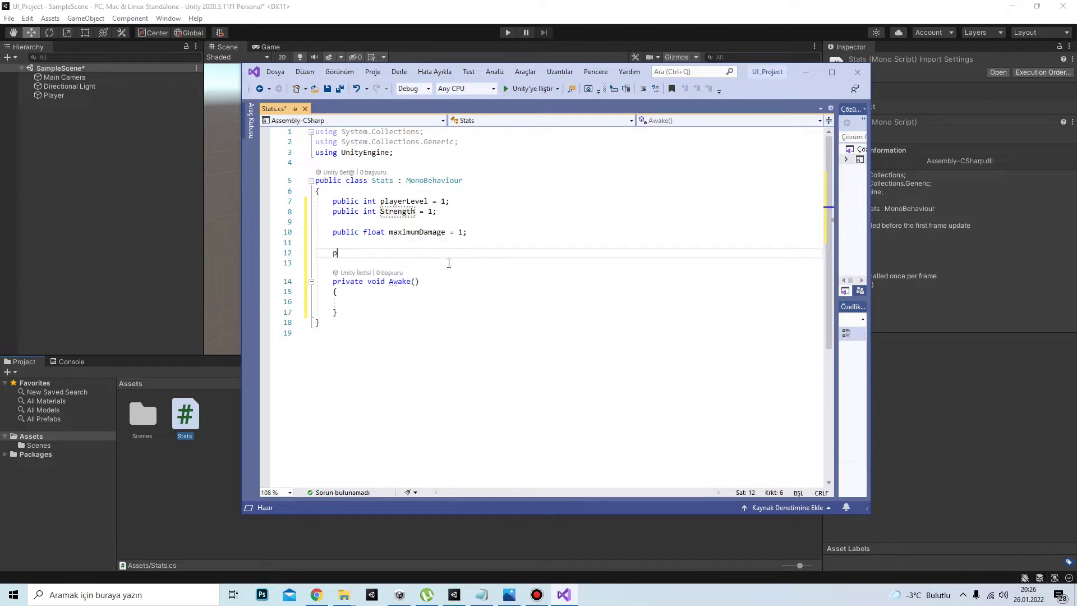
type("public void")
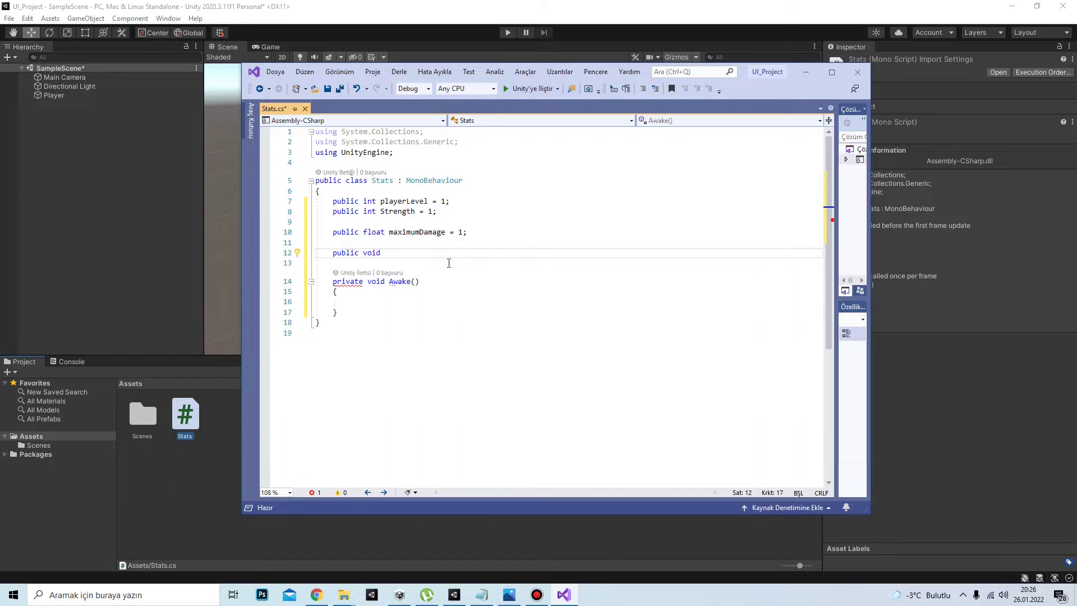
type(" SetMaxDamage")
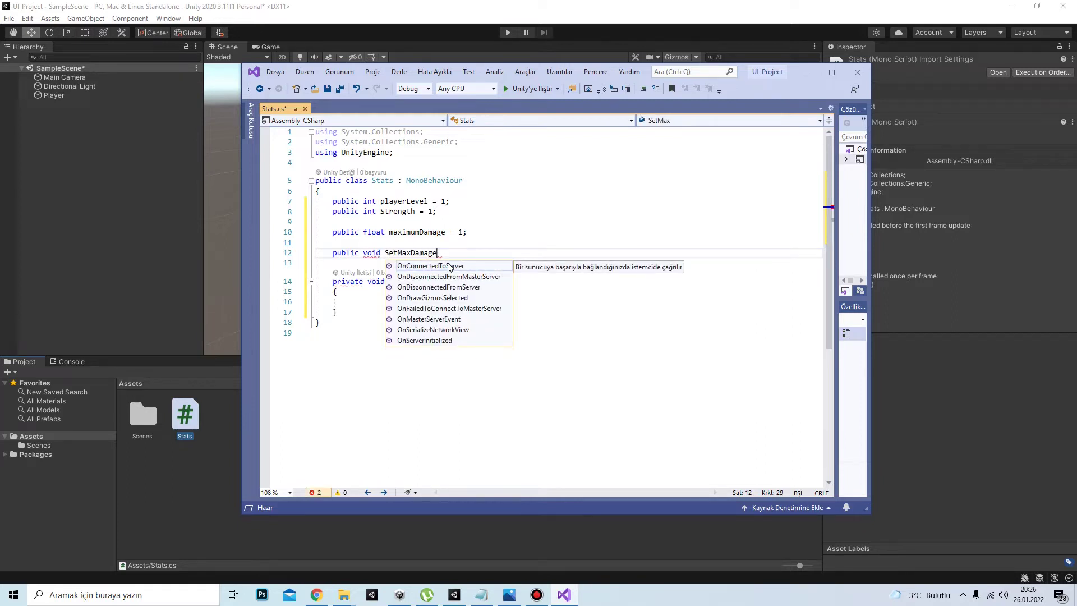
type("(")
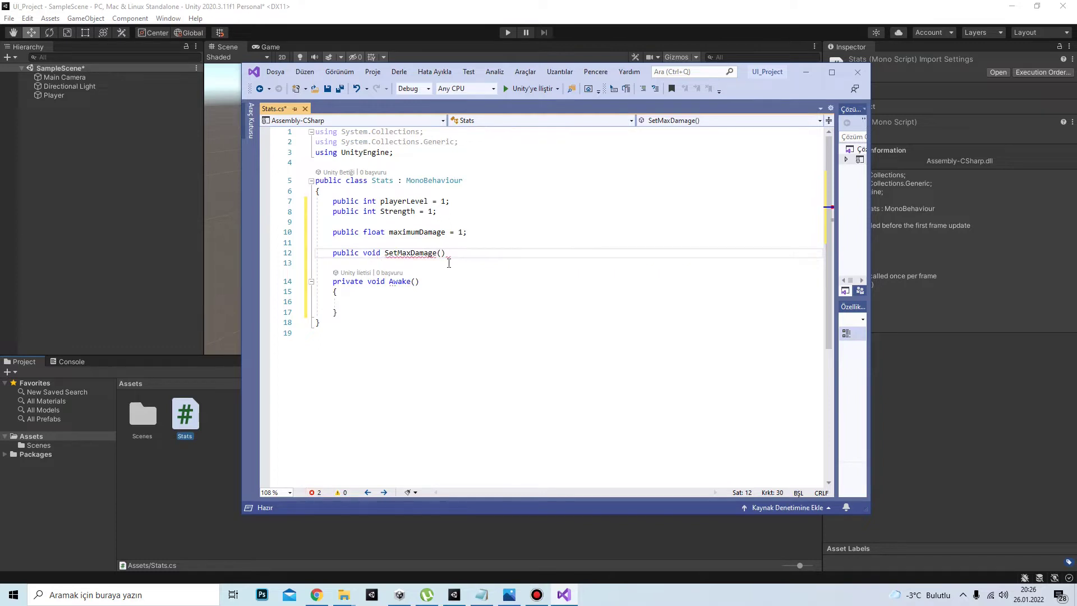
type("int pla")
Give SetMaxDamage an int parameter named level and add an empty method body.
key("Tab")
key("BackSpace")
key("BackSpace")
key("BackSpace")
key("BackSpace")
key("BackSpace")
key("BackSpace")
key("BackSpace")
type("l")
key("Right")
key("End")
type("{")
key("Return")
Rename the parameter of SetMaxDamage to playerLevel.
double_click(469, 260)
type("playerL")
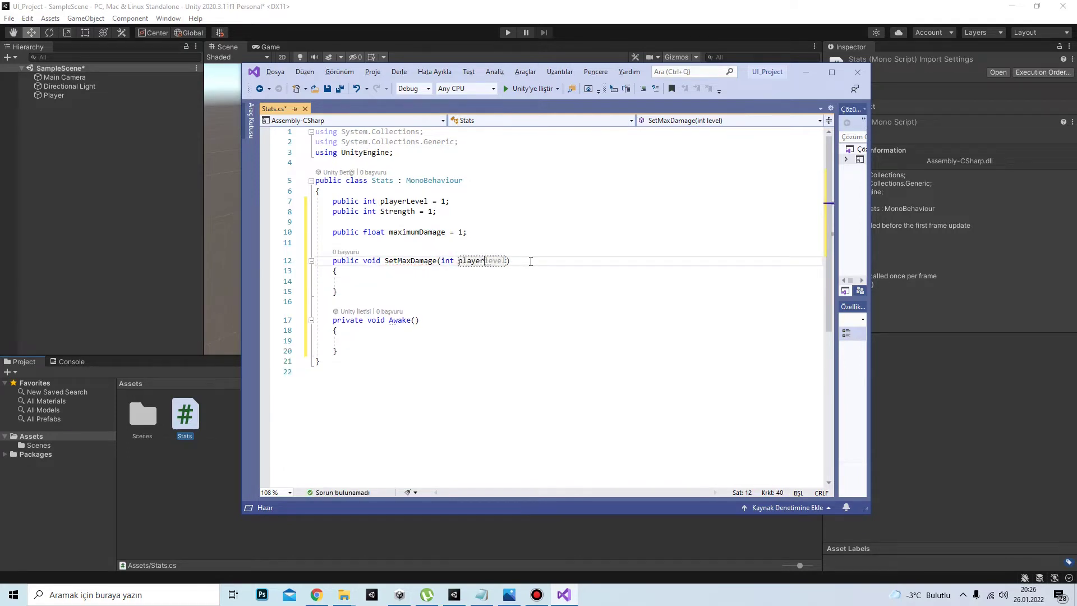
In the SetMaxDamage body, write "maximumDamage = playerLevel * 5 + Strength * 10;".
left_click(414, 278)
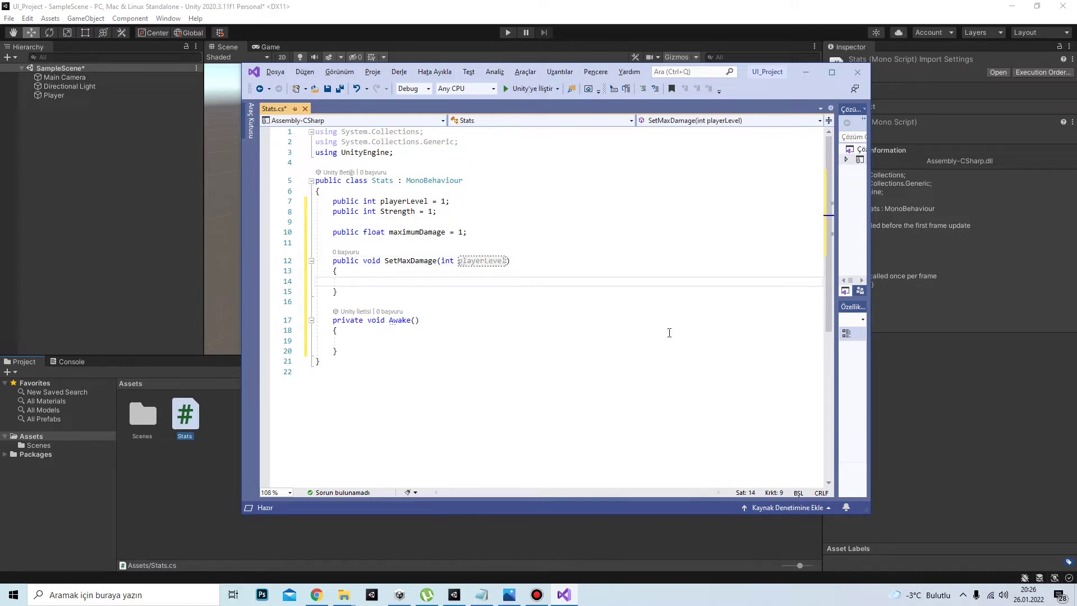
type("max")
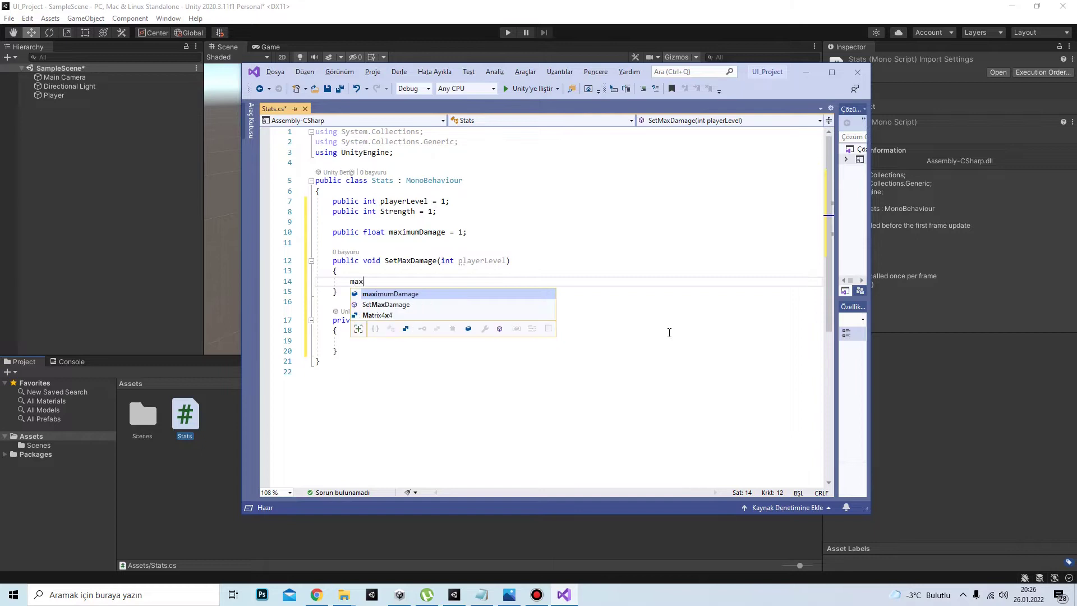
type("imumDamage =")
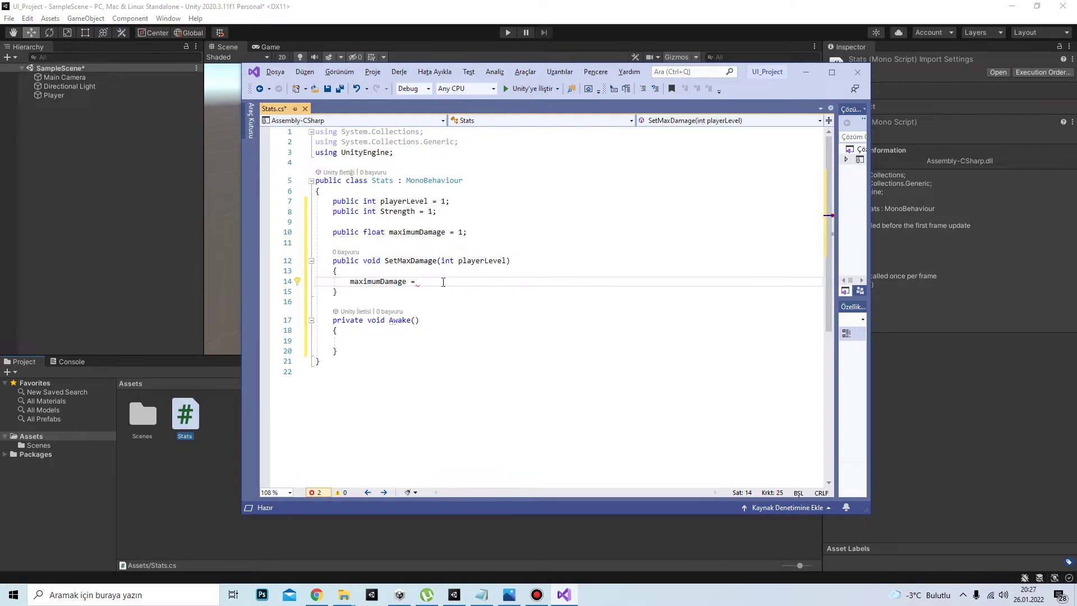
type("pl")
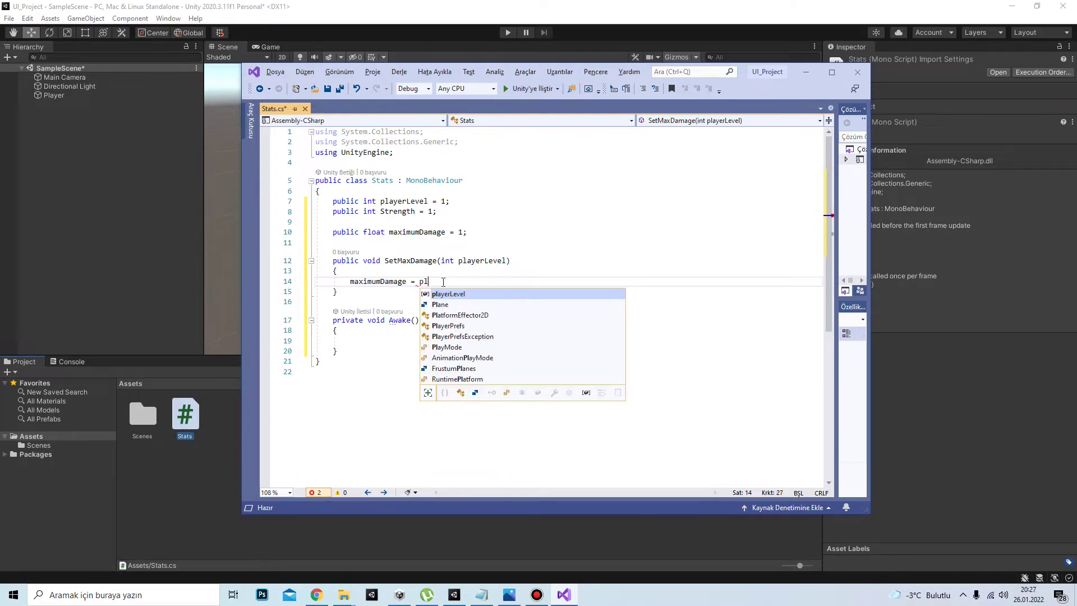
type("ayerLevel * 5 + s")
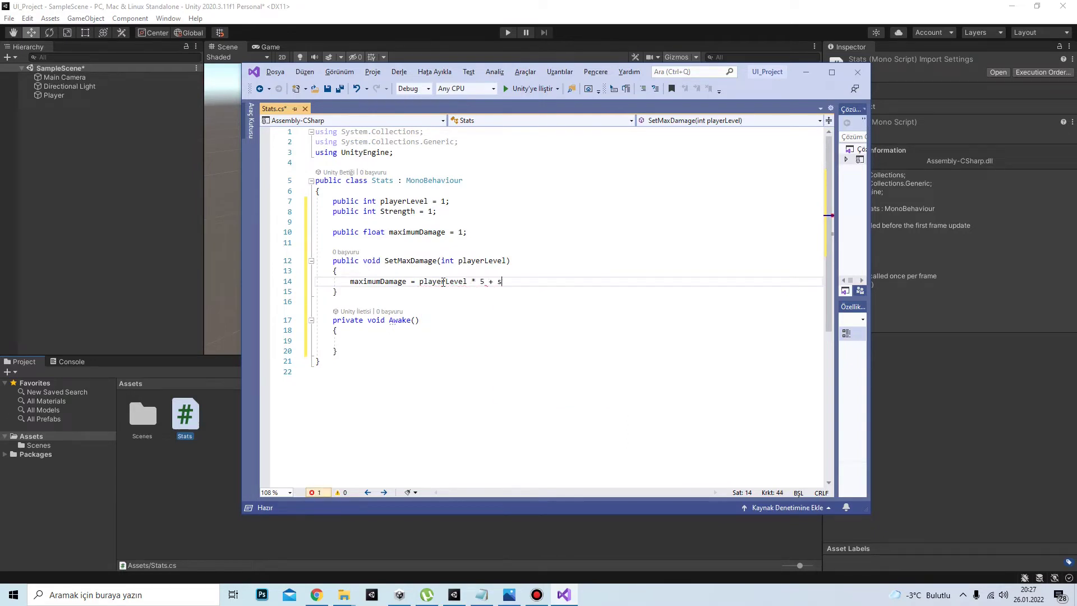
type("trength * 10;")
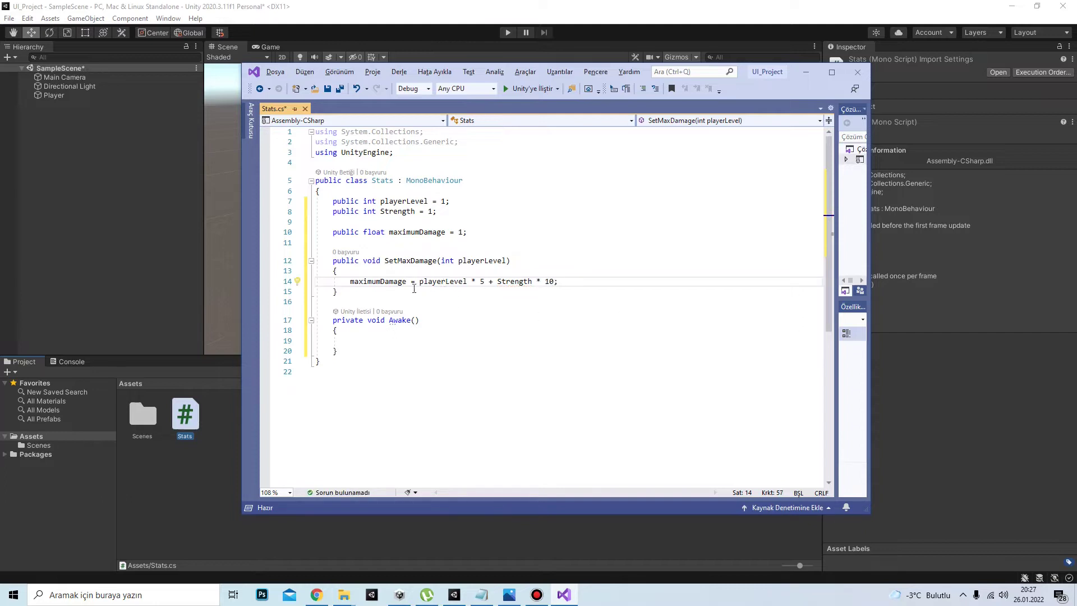
In the Awake body, write "SetMaxDamage(playerLevel);" and save the script.
left_click_drag(380, 261, 364, 261)
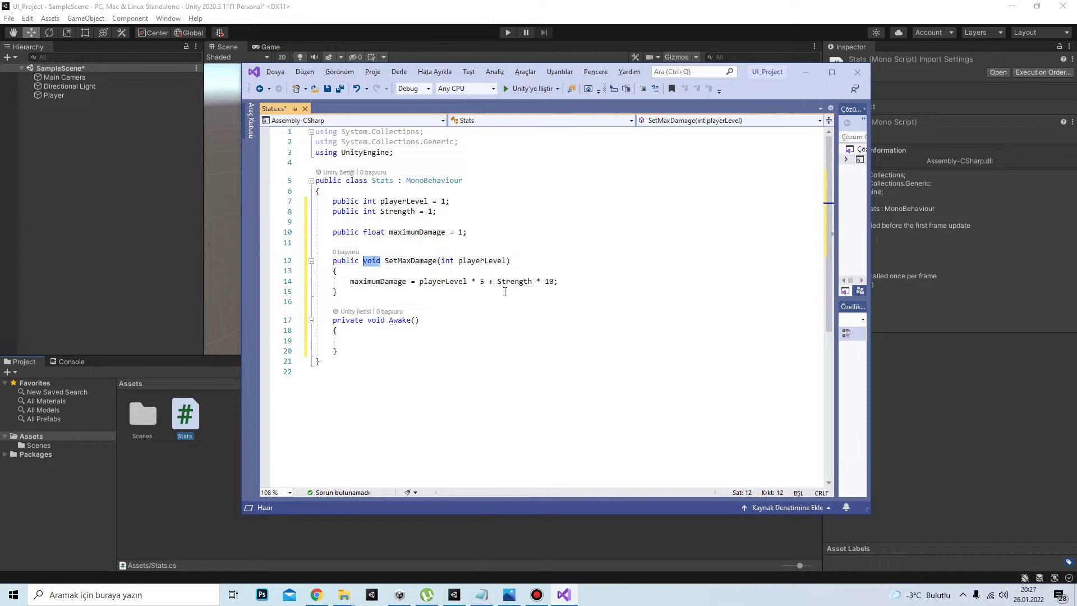
left_click(416, 342)
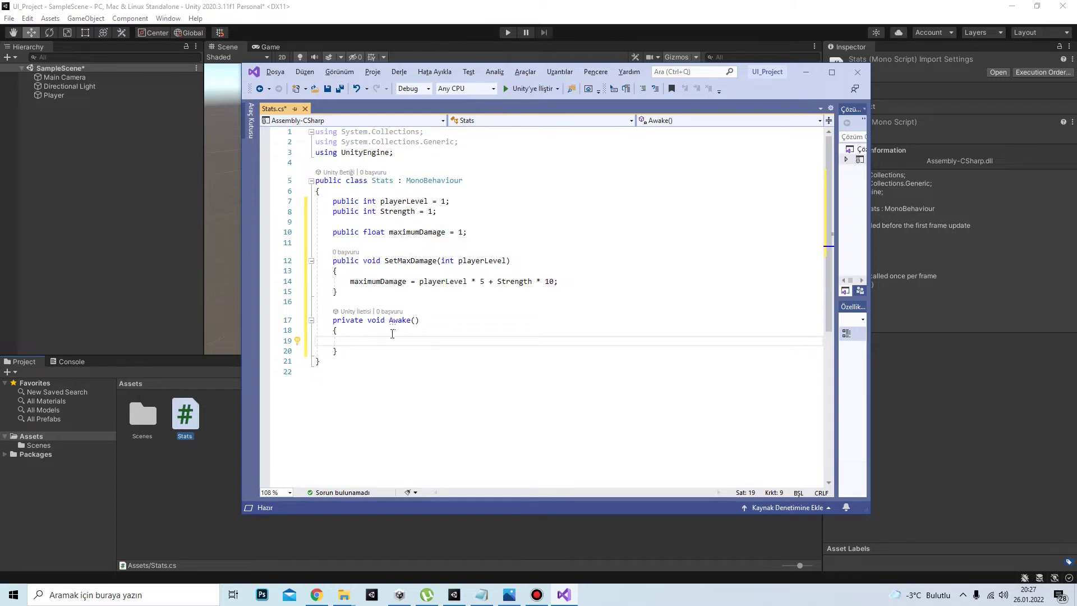
type("setMaxDamage()")
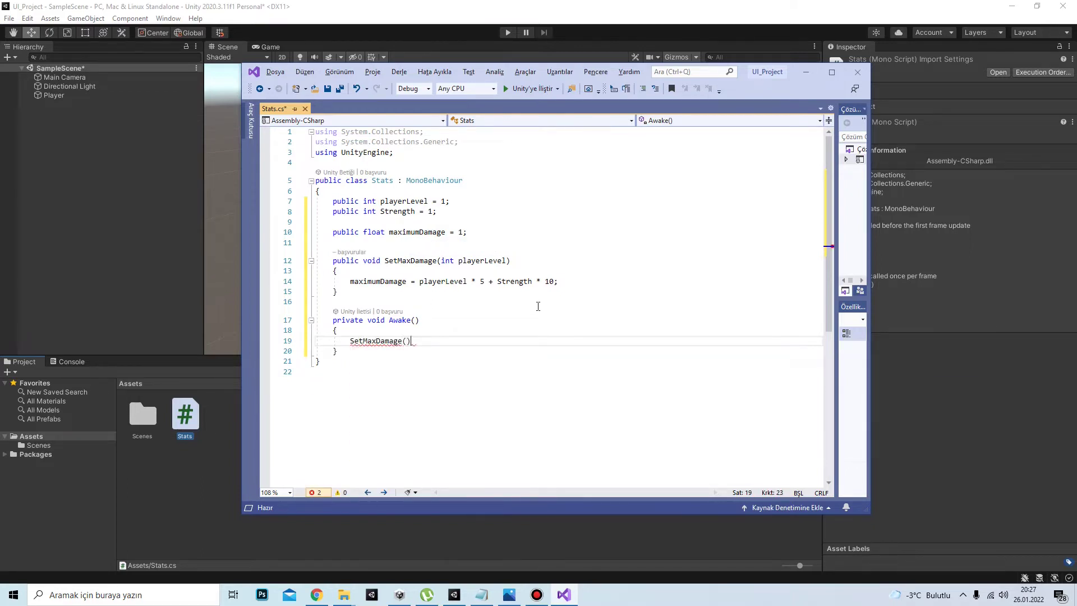
key("Left")
type("pl")
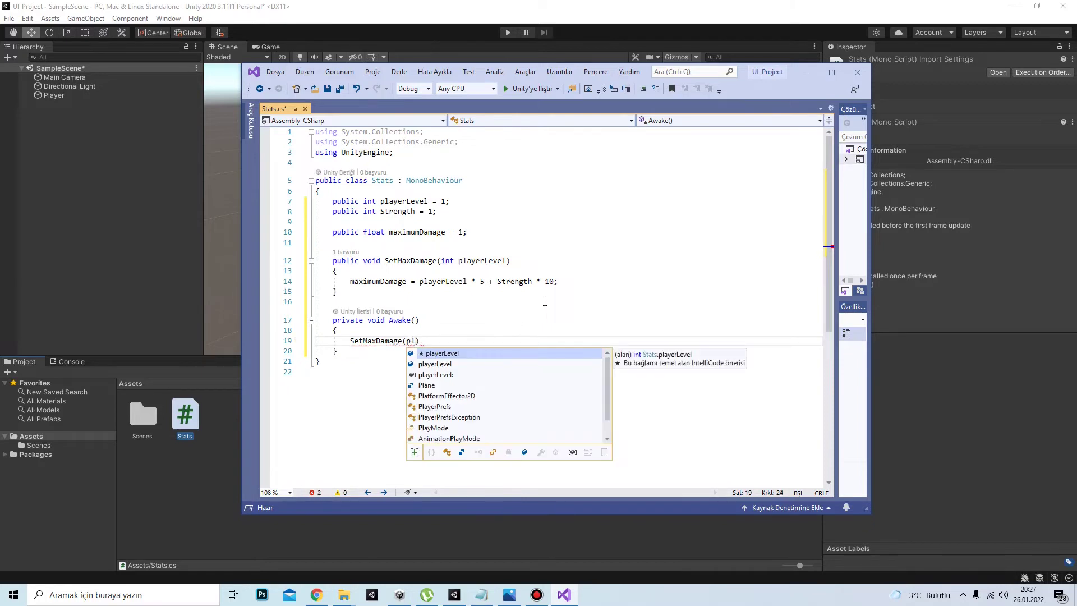
key("Tab")
key("Right")
type(";")
key("ctrl+s")
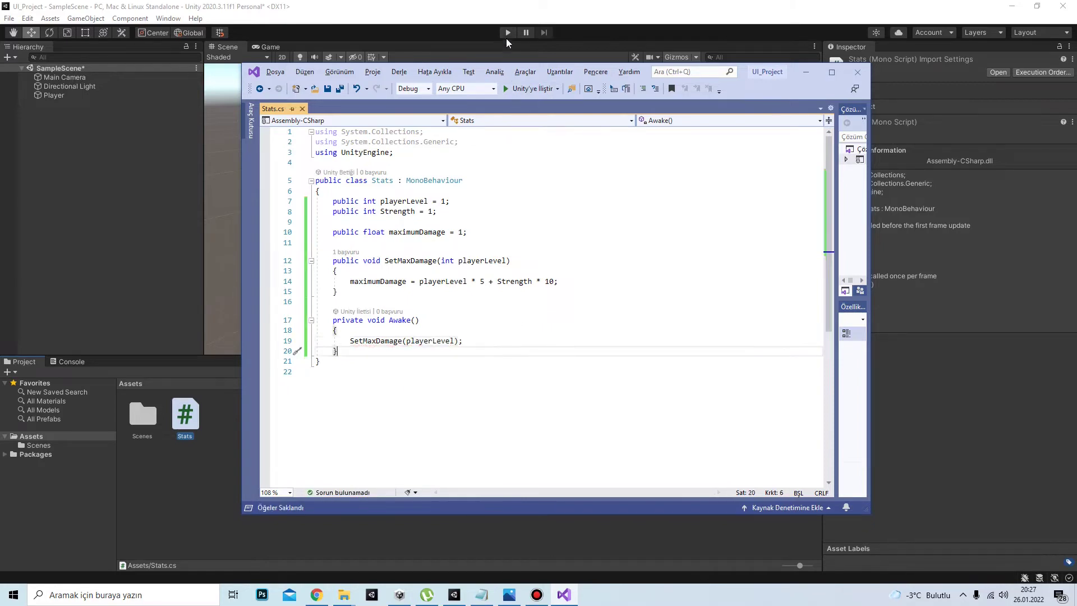
Switch to Unity and play the scene to check the Player's Maximum Damage in its Stats component, ending Play mode once checked.
left_click(506, 35)
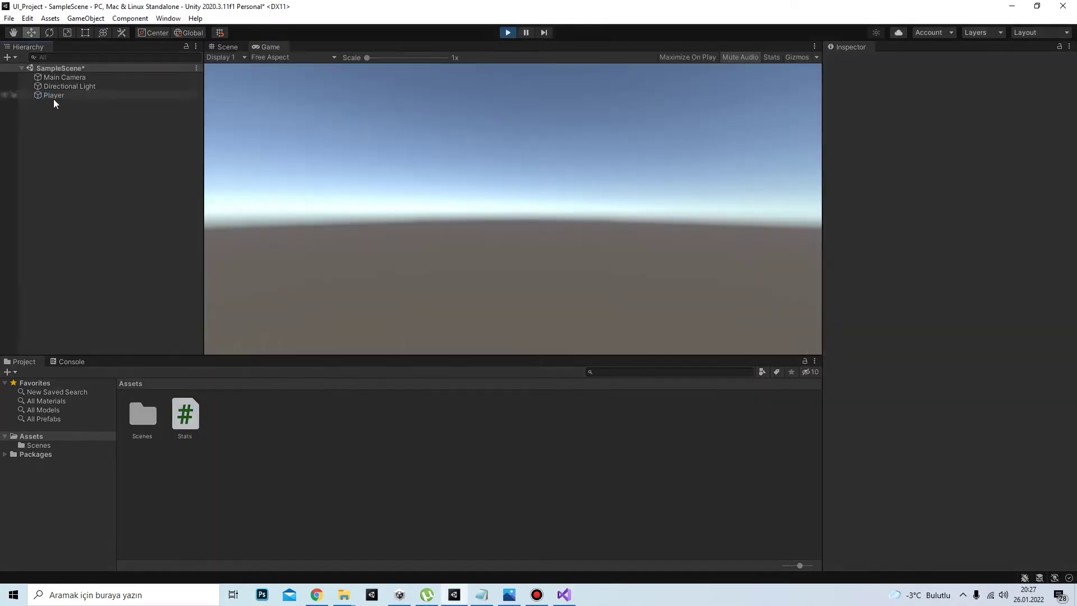
left_click(54, 97)
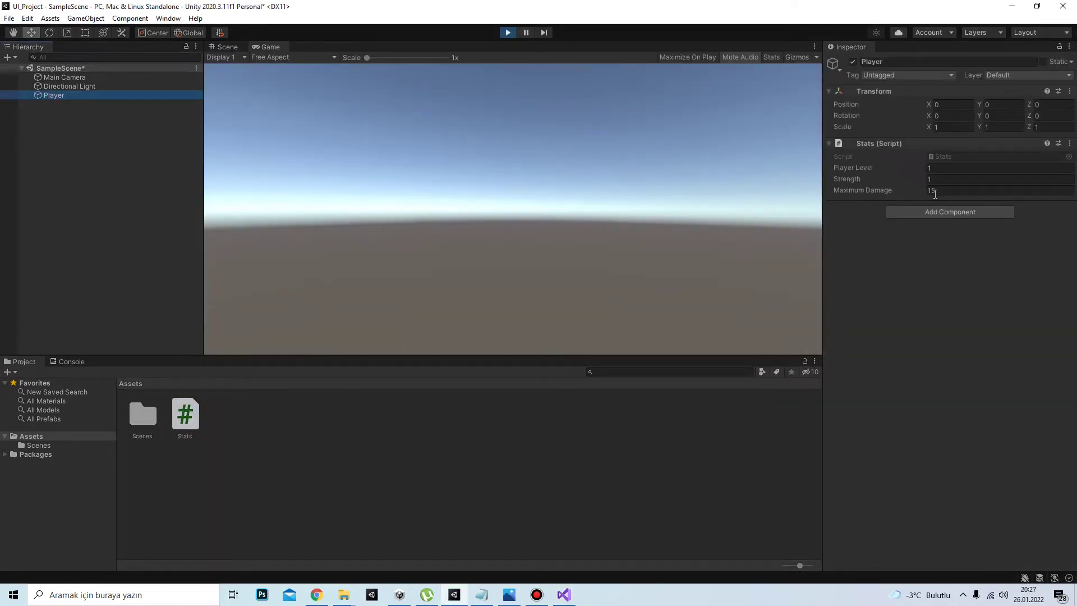
left_click(508, 33)
Switch to Visual Studio and write the method "public void IncrStrength()" with an empty body below Awake.
key("alt+Tab")
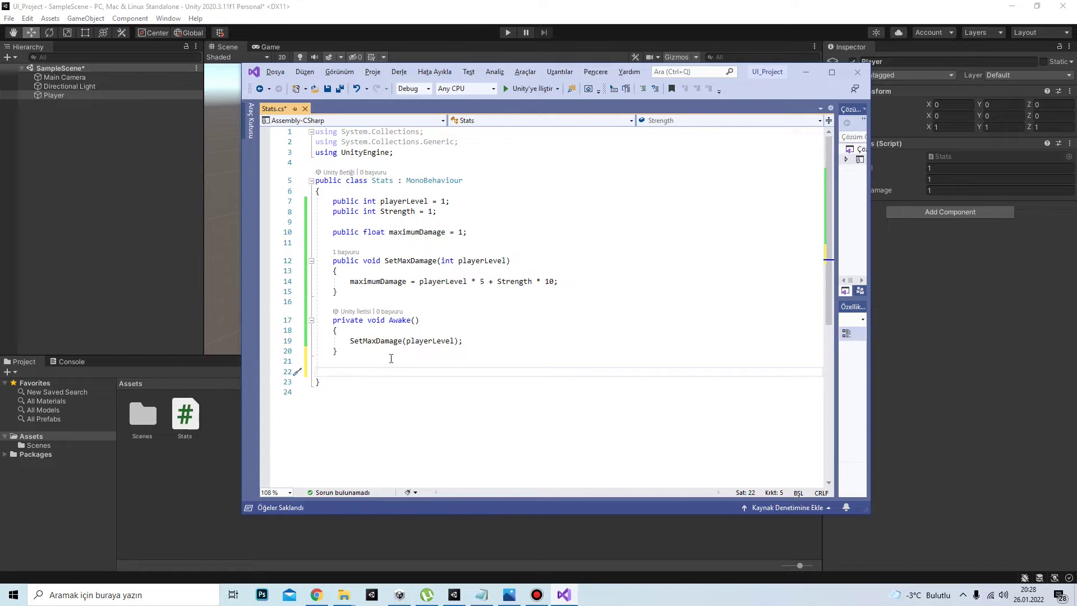
type("public void")
mouse_move(372, 372)
left_mouse_down()
mouse_move(386, 372)
mouse_move(356, 373)
left_mouse_up()
left_click(361, 376)
left_click(335, 371)
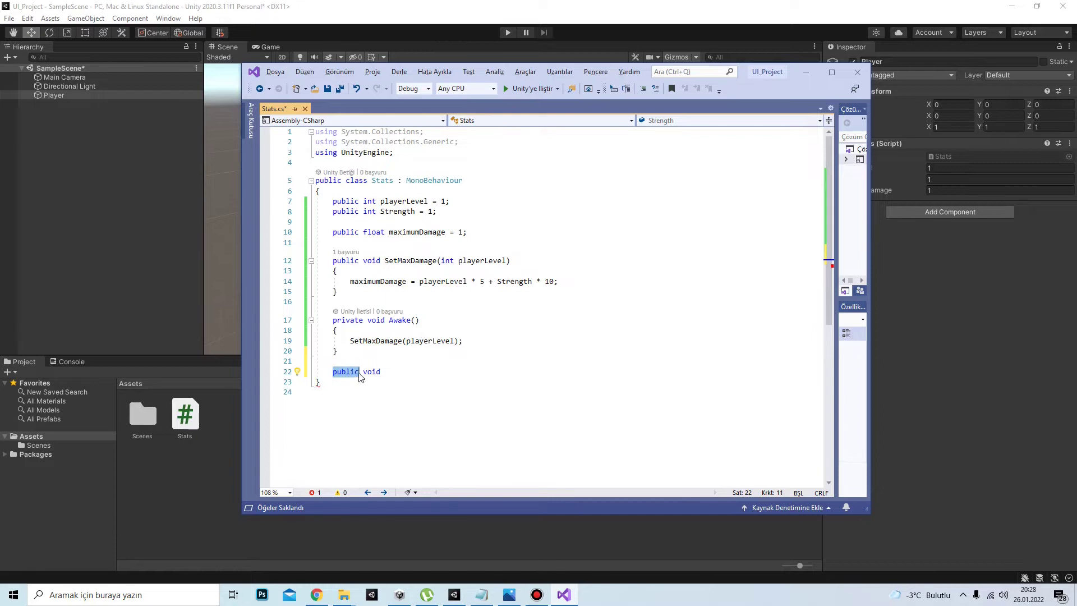
left_click(454, 375)
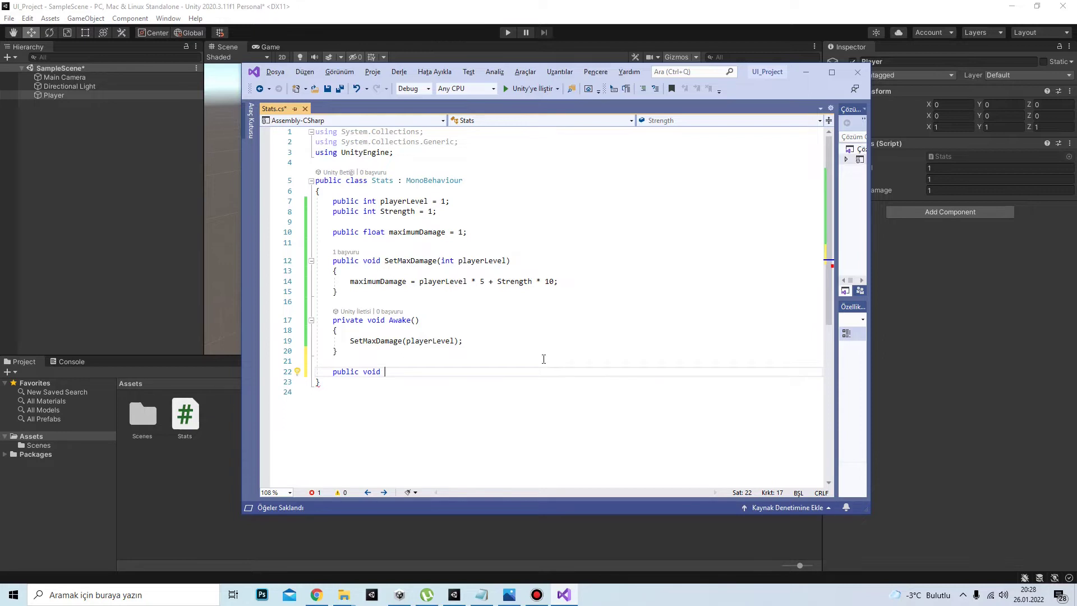
type("IncrStre")
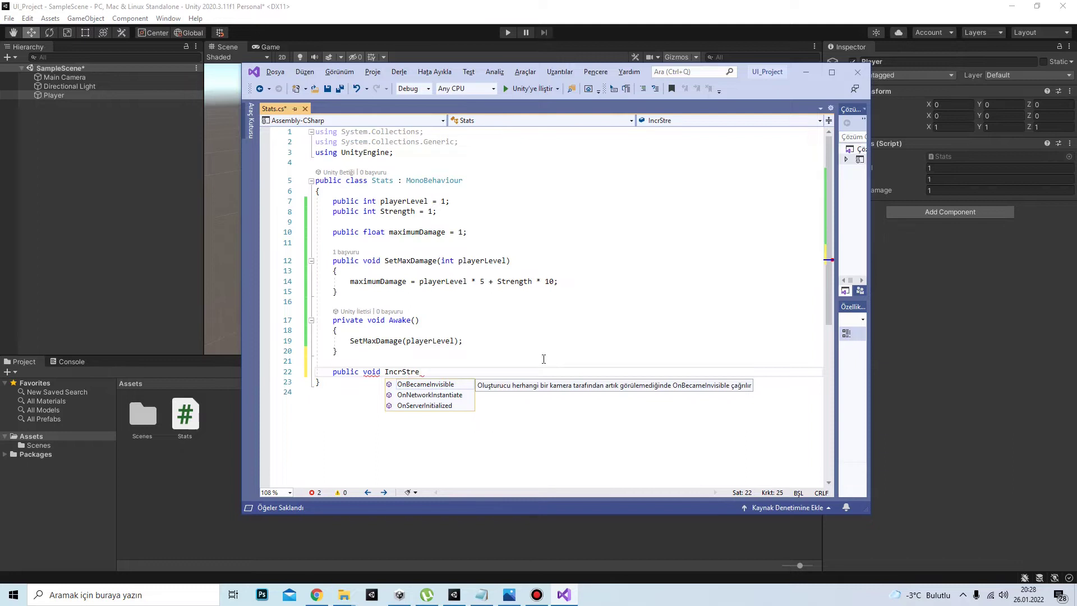
type("ngth()")
key("Return")
type("{")
key("Return")
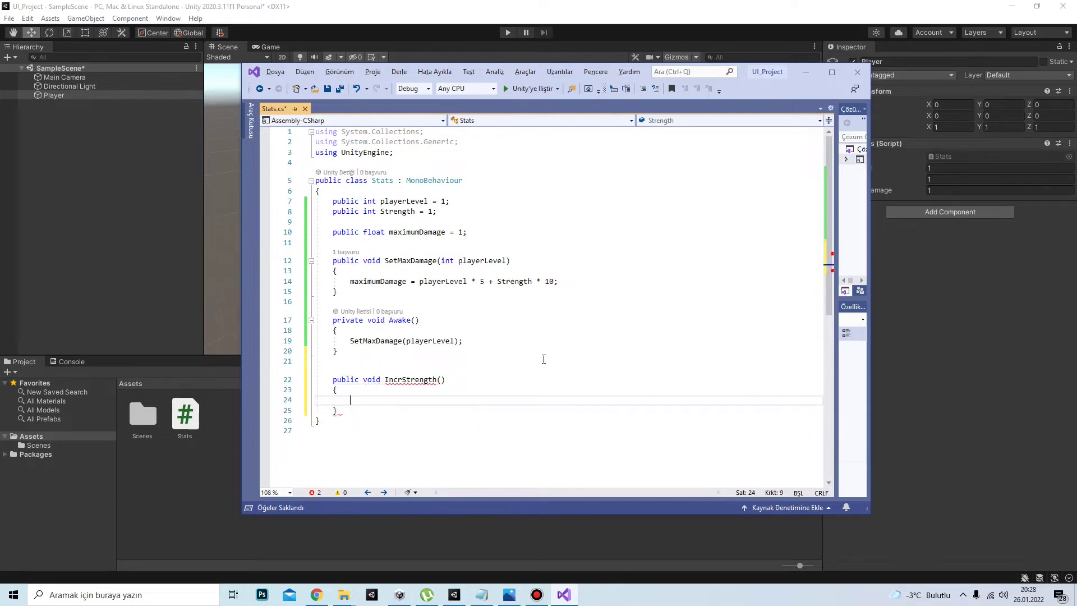
In the IncrStrength body, write "Strength++;".
scroll(544, 357, "down", 2)
type("Strength")
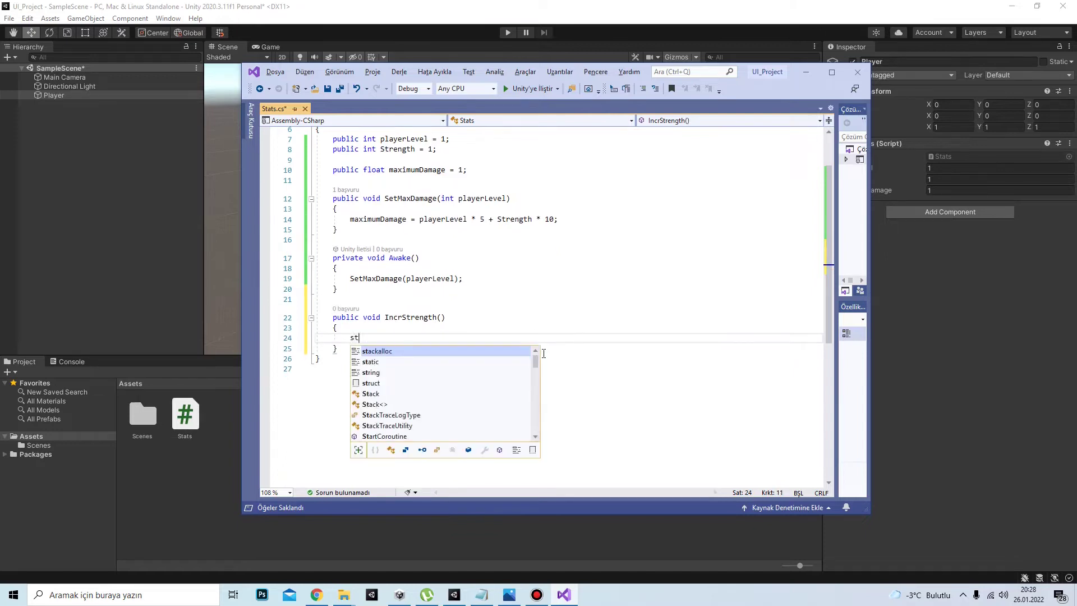
type("++;")
Below IncrStrength, write the expression-bodied method "public void DecrStrength() => Strength--;".
key("Down")
key("Return")
type("p")
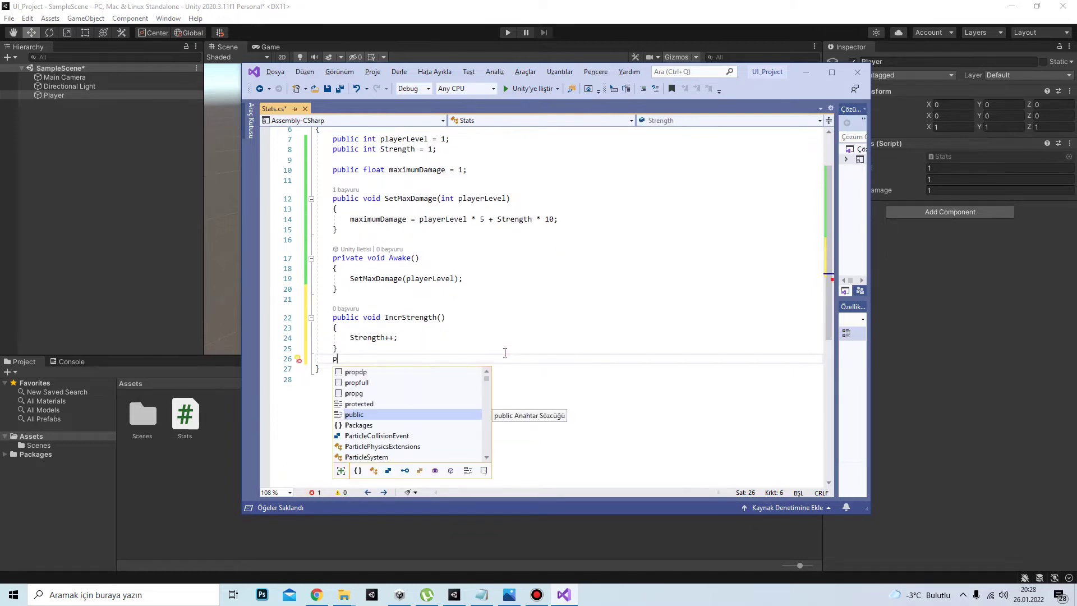
type("ublic void Decr")
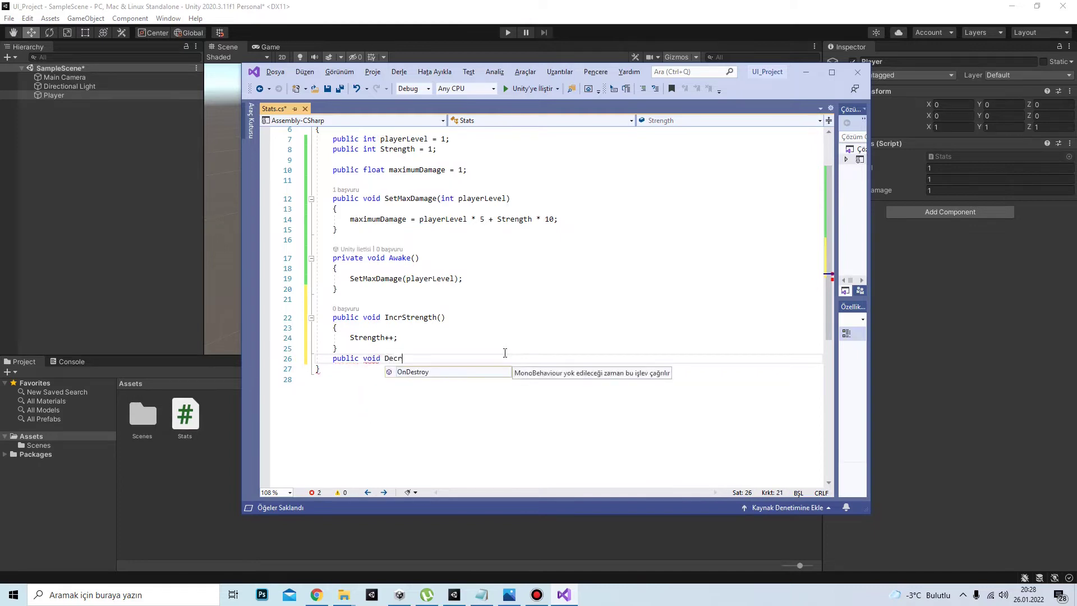
type("Strength() =")
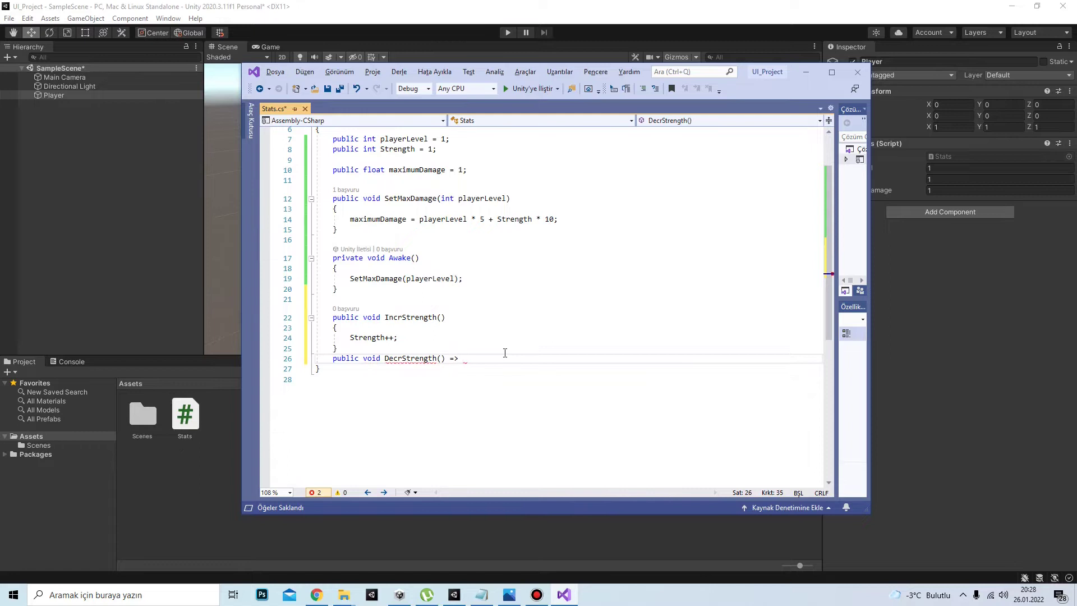
type("> Strength--;")
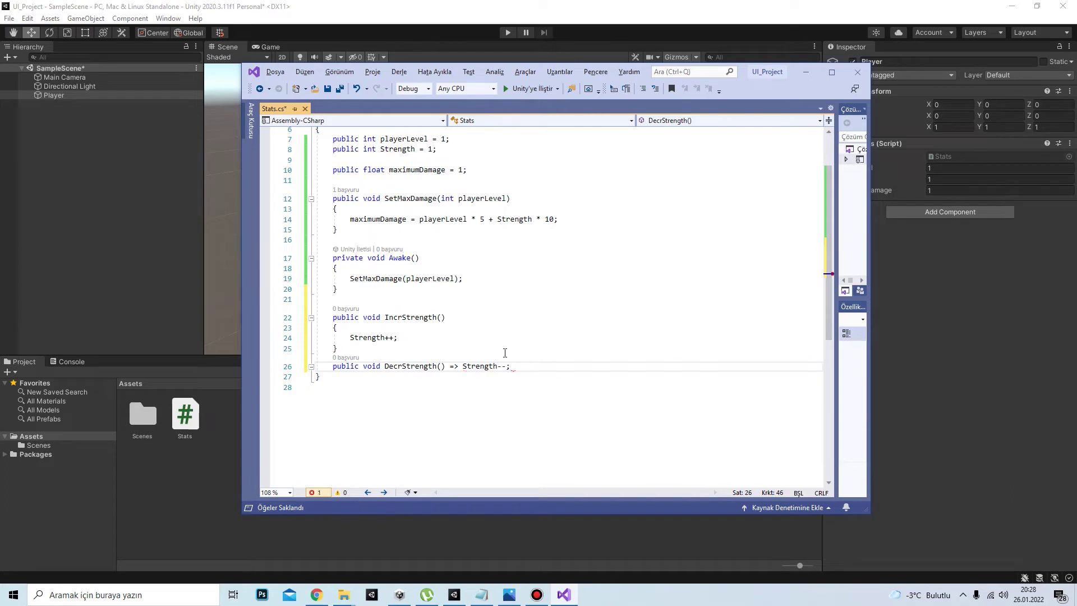
left_click(330, 318)
left_click(370, 366)
left_click(359, 319)
left_click(396, 369)
left_click(401, 329)
scroll(432, 387, "up", 2)
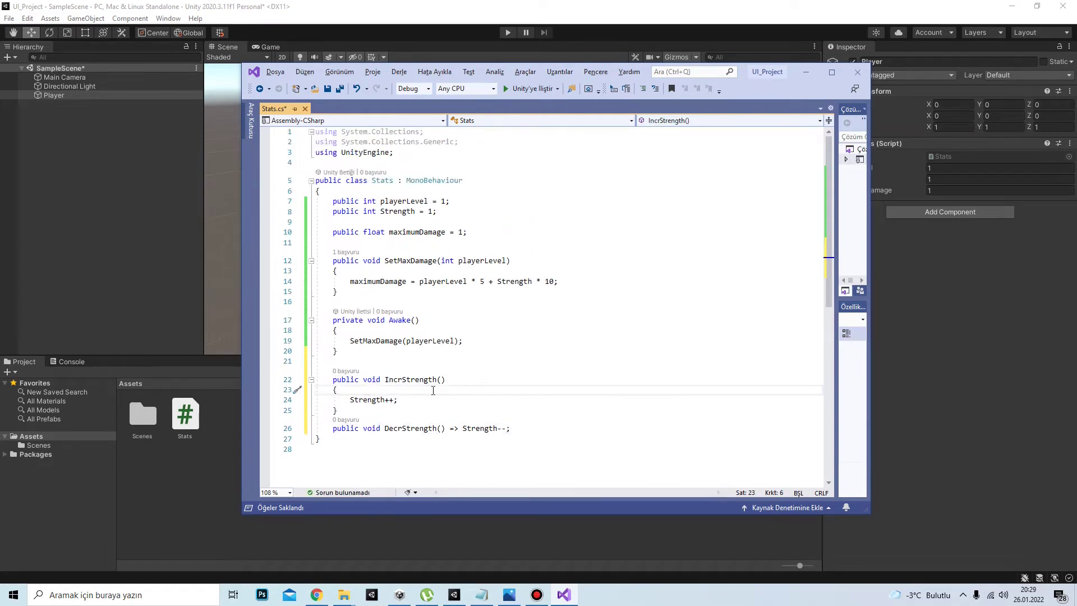
Leave a blank line below DecrStrength and write the method "public void IncrPlayerLevel()" with an empty body.
scroll(491, 351, "down", 1)
left_click(511, 397)
key("Return")
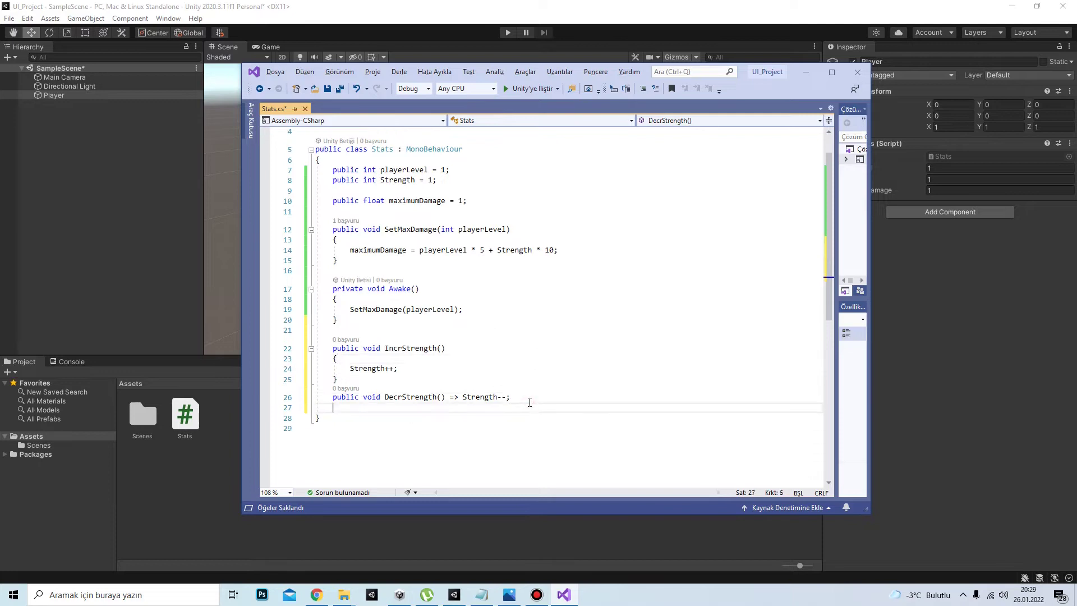
key("Return")
type("public")
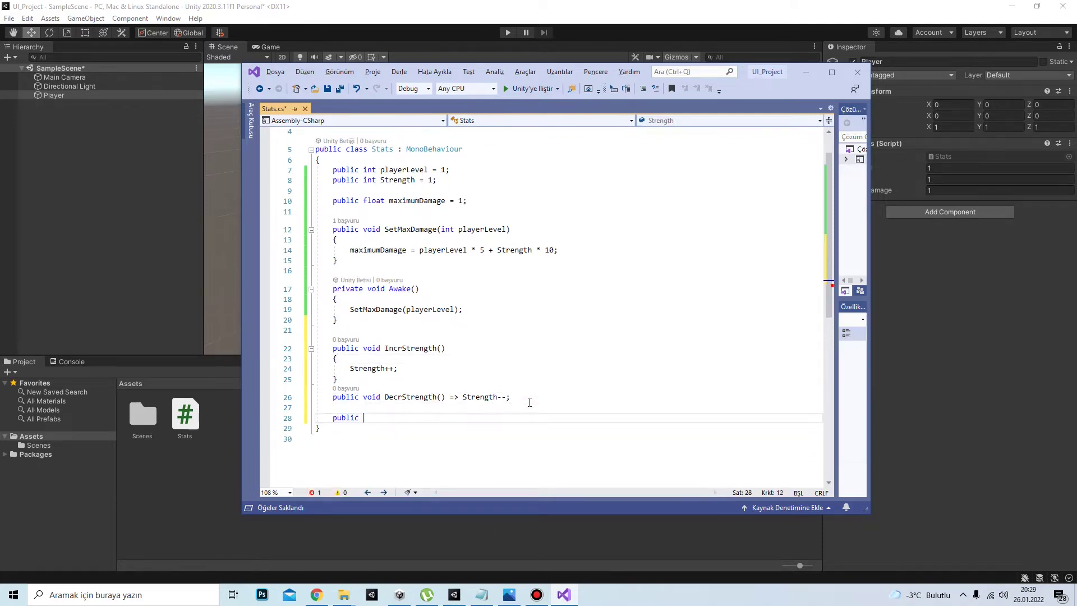
type(" void Inc")
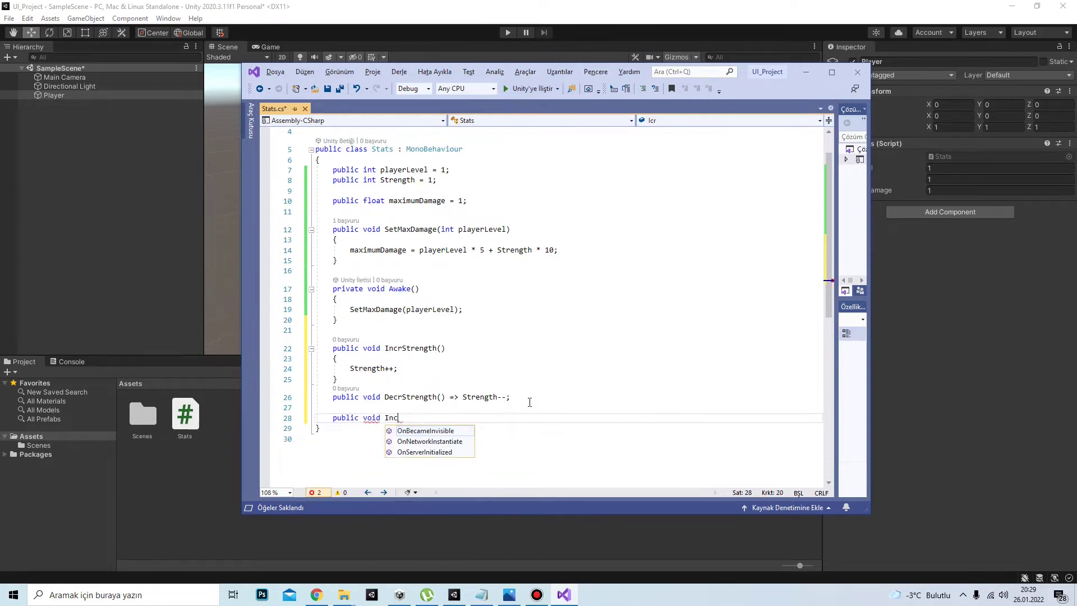
type("rPlayer")
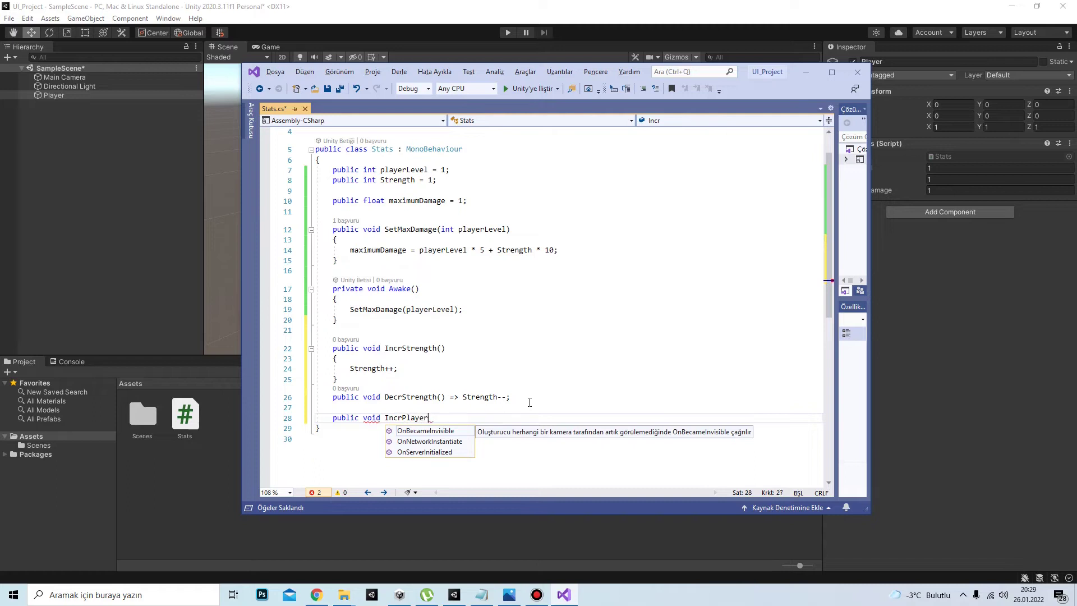
type("Level() {")
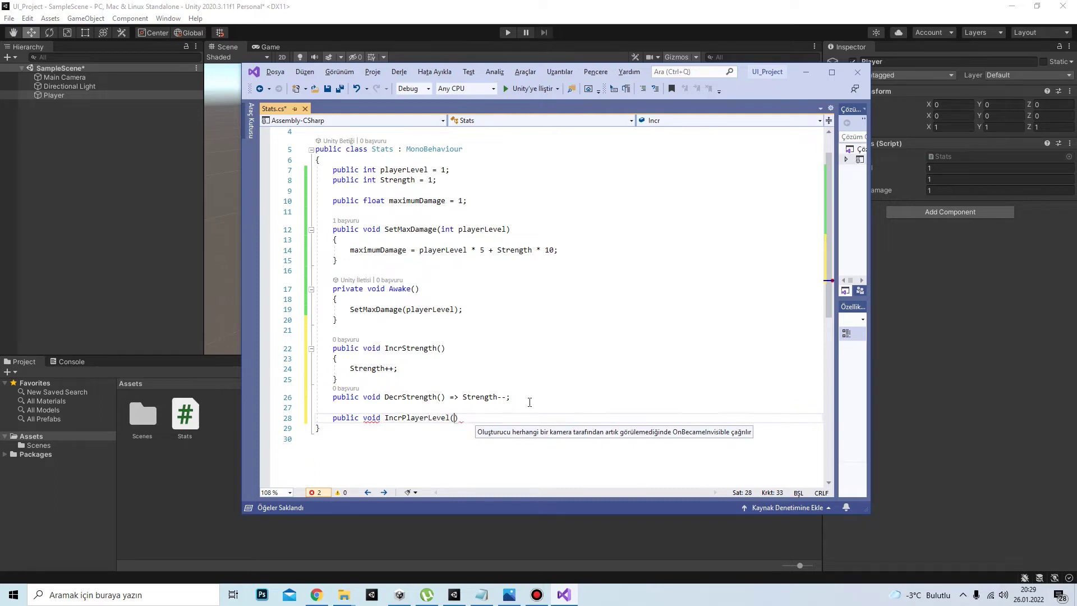
key("Return")
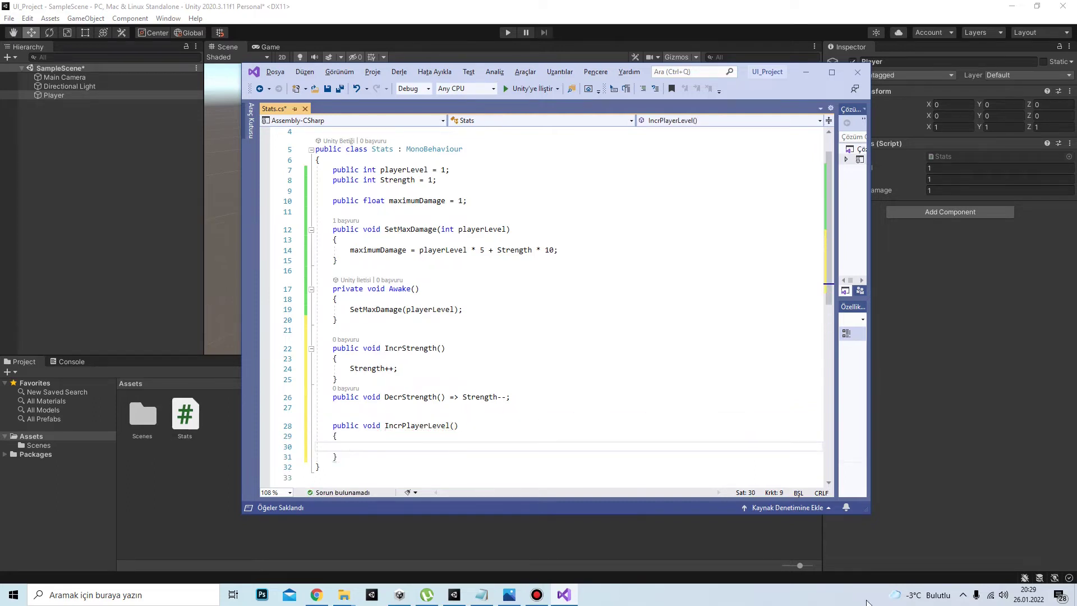
In the IncrPlayerLevel body, write "playerLevel++;".
scroll(518, 433, "down", 2)
type("playerLevel+")
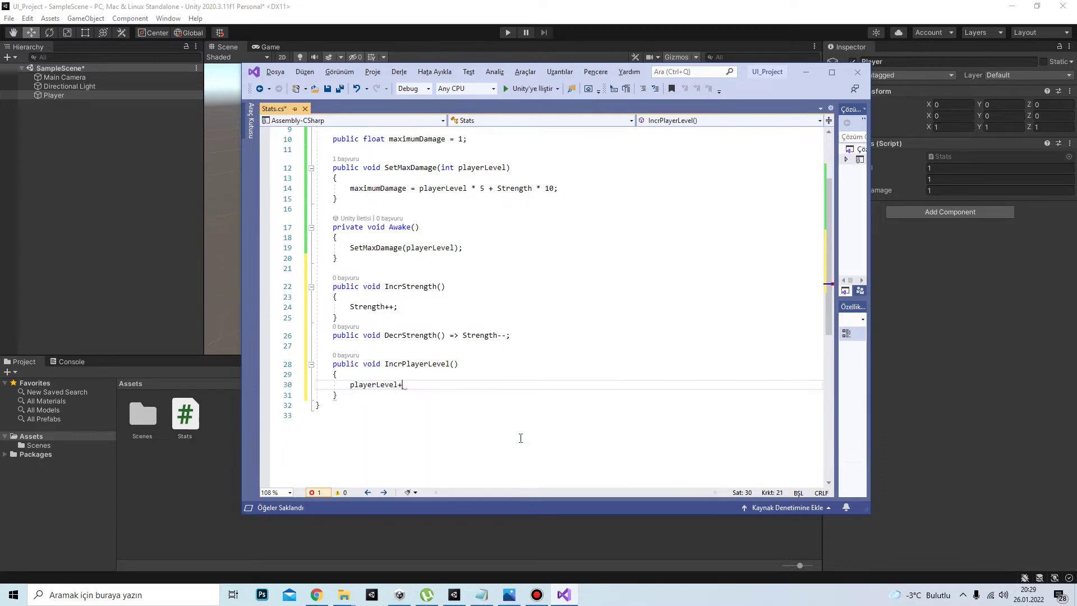
type("+;")
Below IncrPlayerLevel, write the method "public void DecrPlayerLevel()" with the body "playerLevel--;".
left_click(456, 395)
key("Return")
type("public void ")
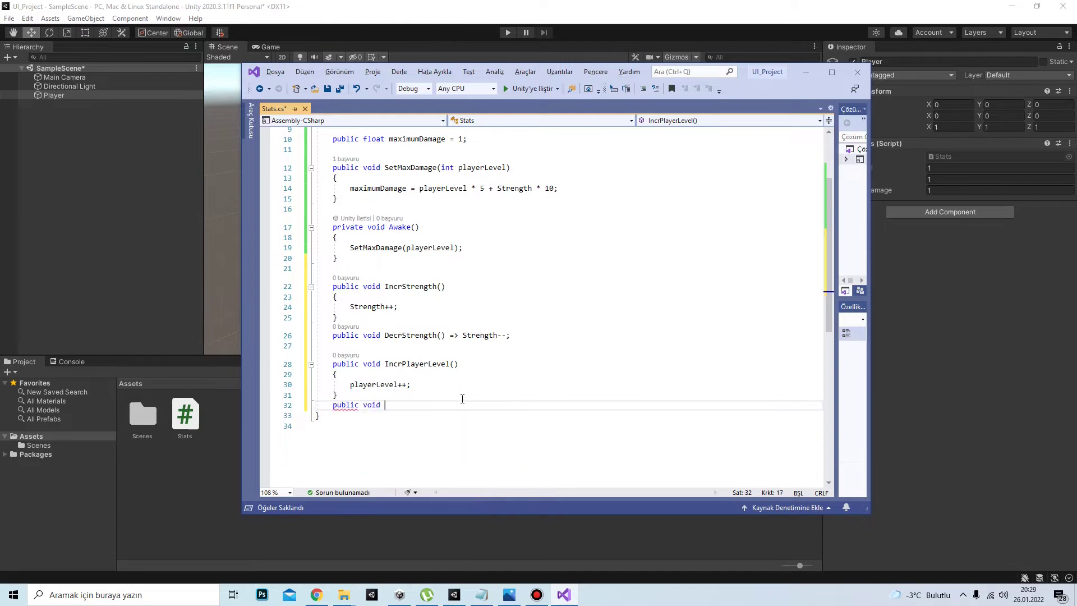
type("DecrPlaye")
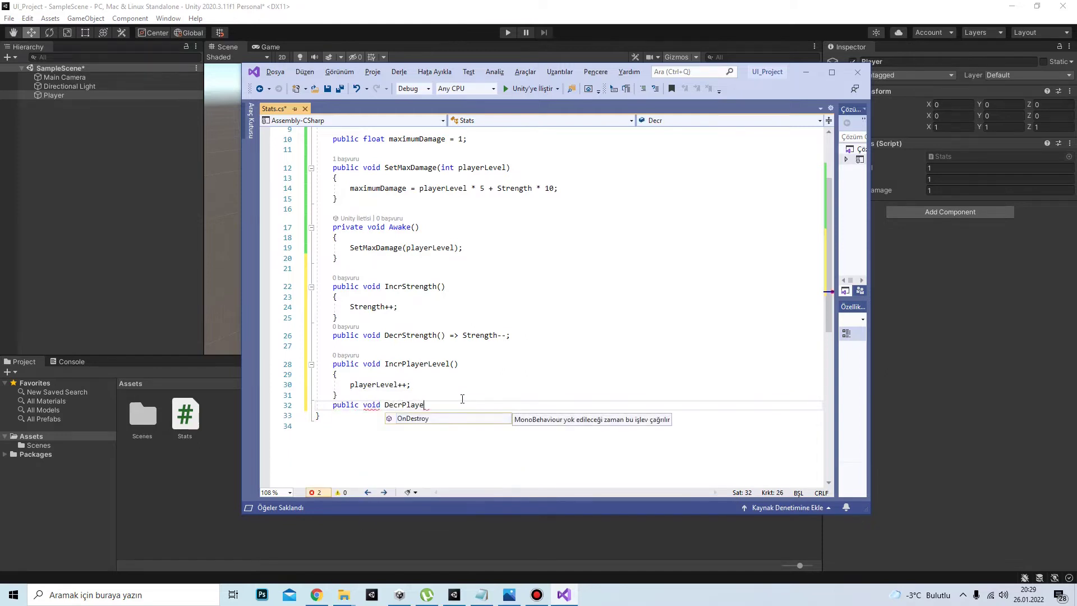
type("rLevel()")
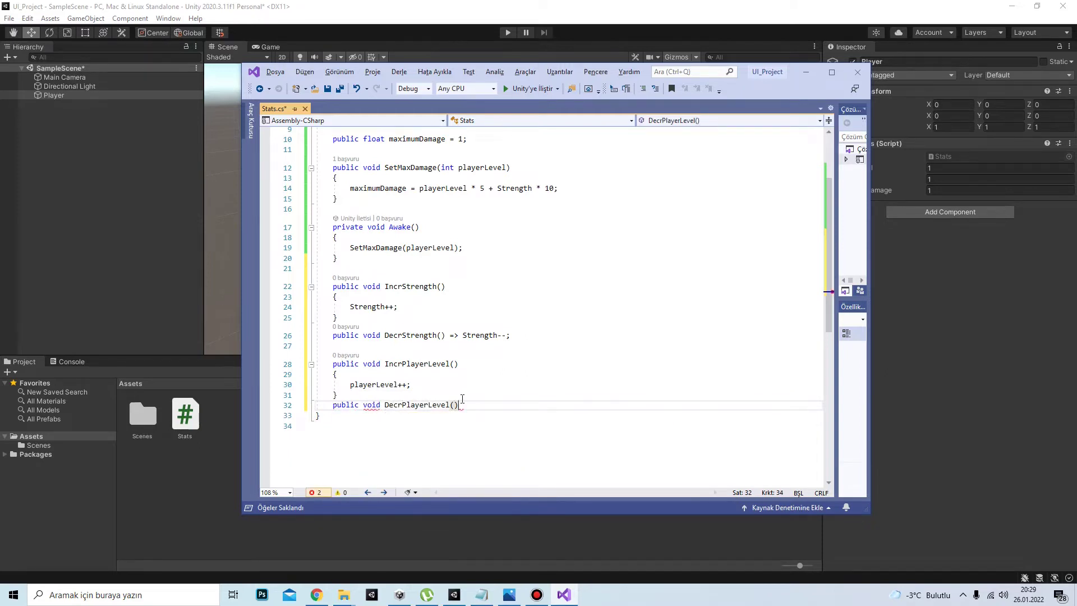
key("Return")
type("{")
key("Return")
type("playerLevel--;")
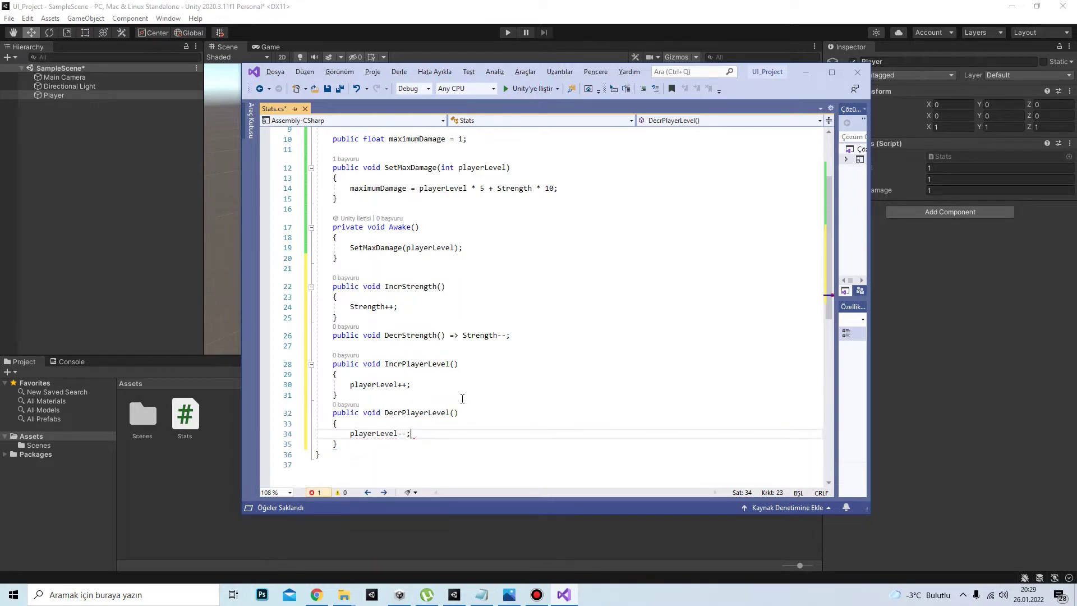
left_click(439, 337)
left_click(413, 385)
key("Return")
left_click(339, 404)
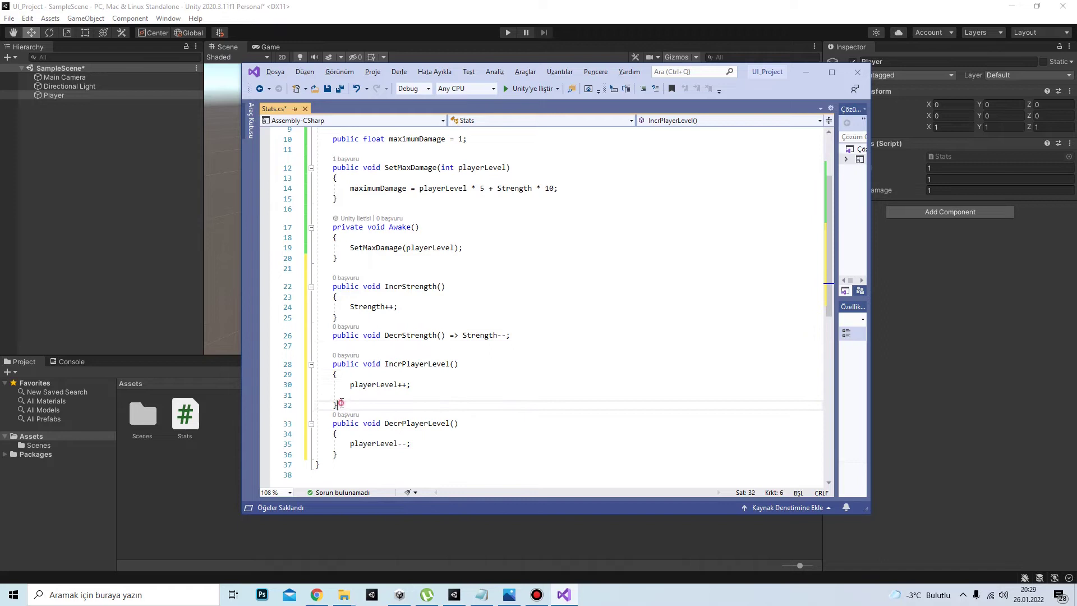
key("ctrl+z")
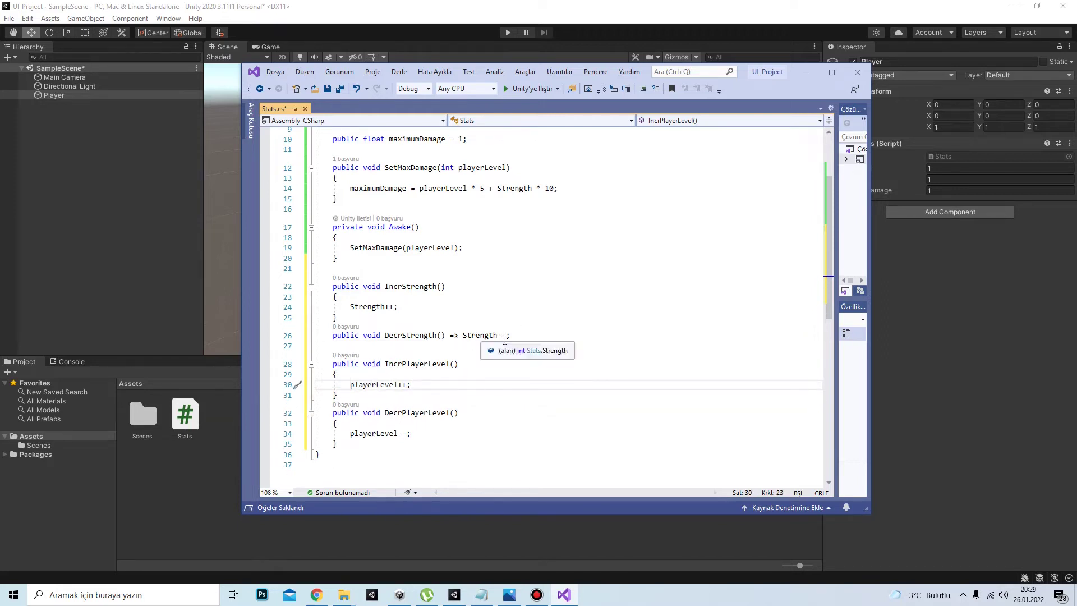
Save the Stats script with its new strength and level methods.
left_click(450, 335)
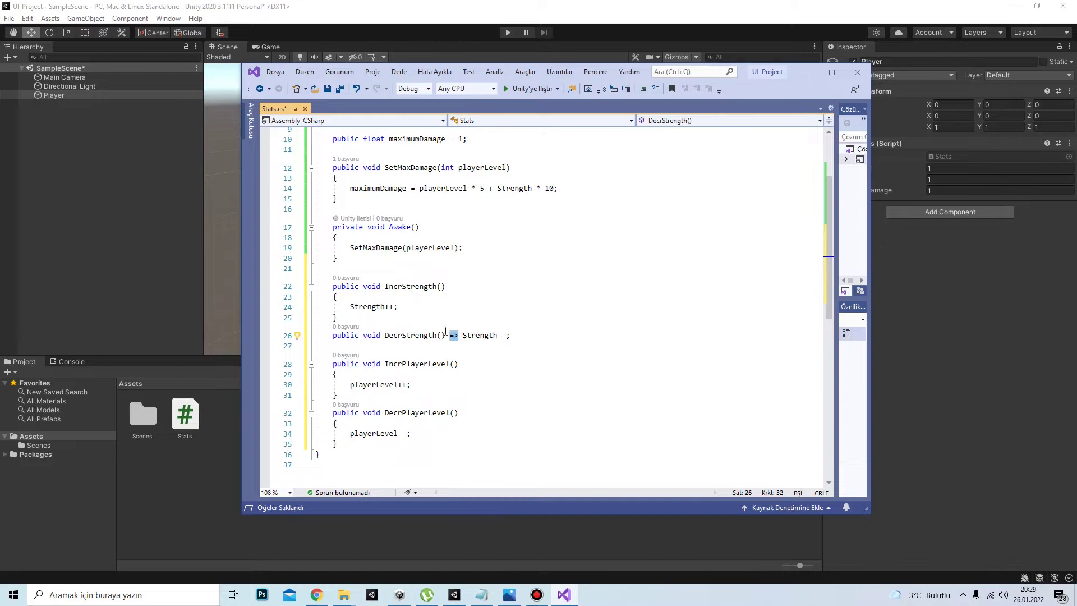
left_click(497, 323)
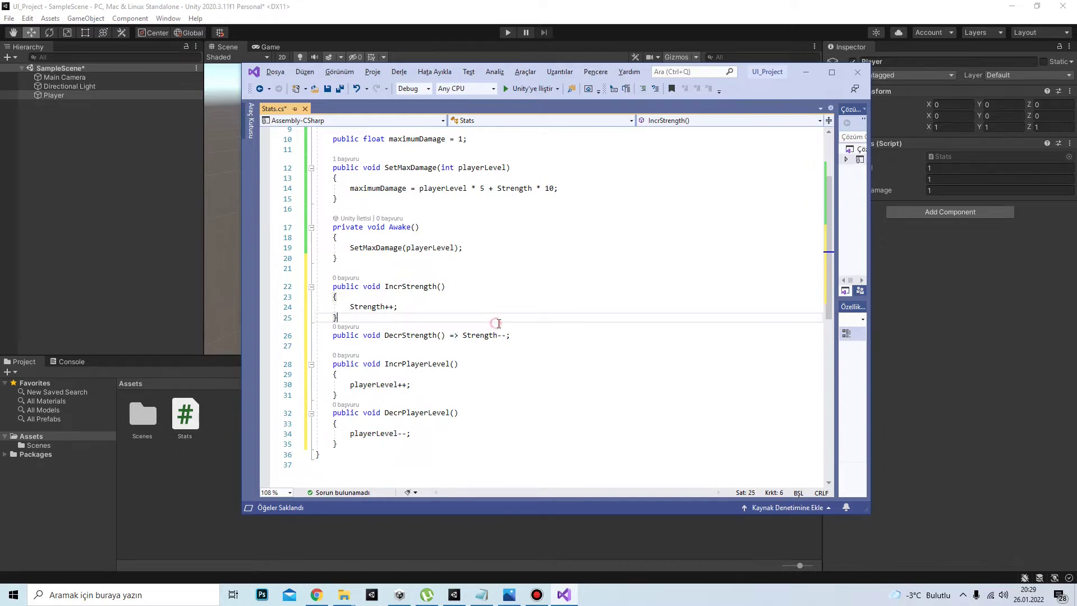
key("ctrl+s")
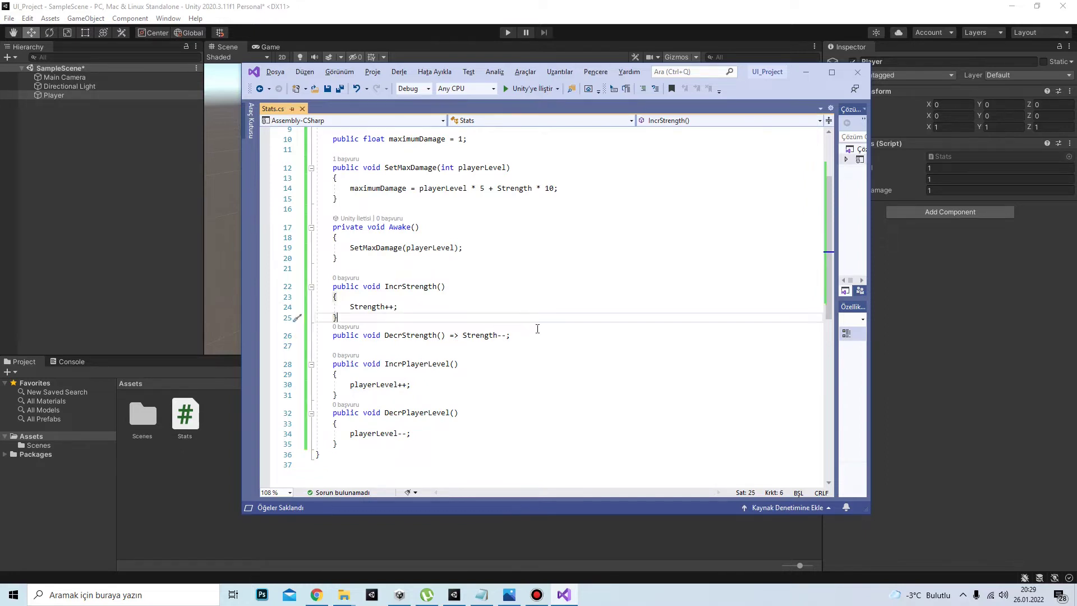
Switch to the Unity editor and add a UI Canvas named Canvas_Player_Stat_Window to the scene.
left_click(78, 192)
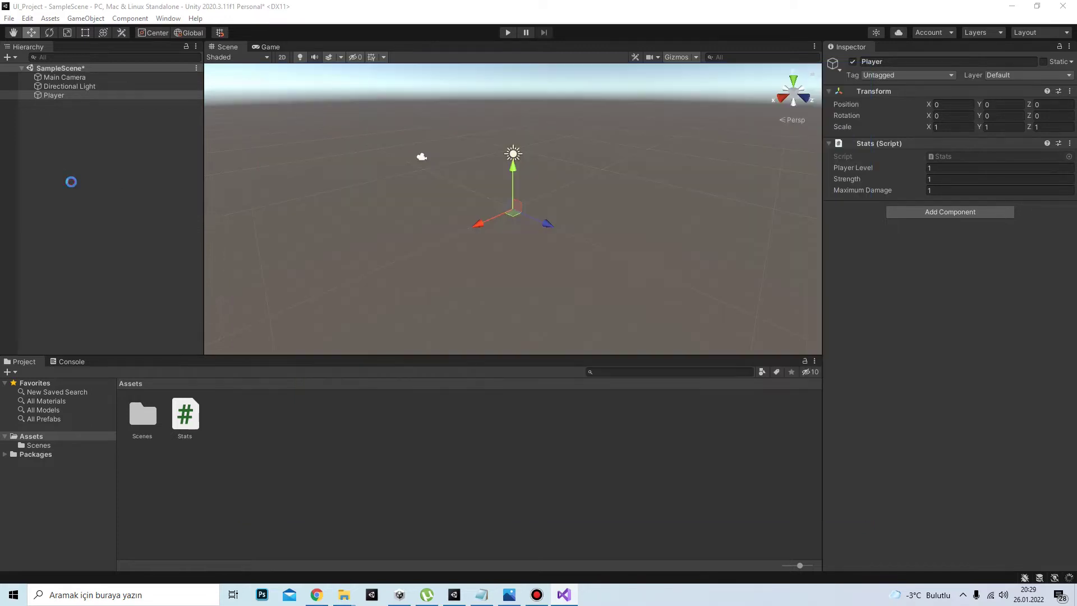
left_click(81, 145)
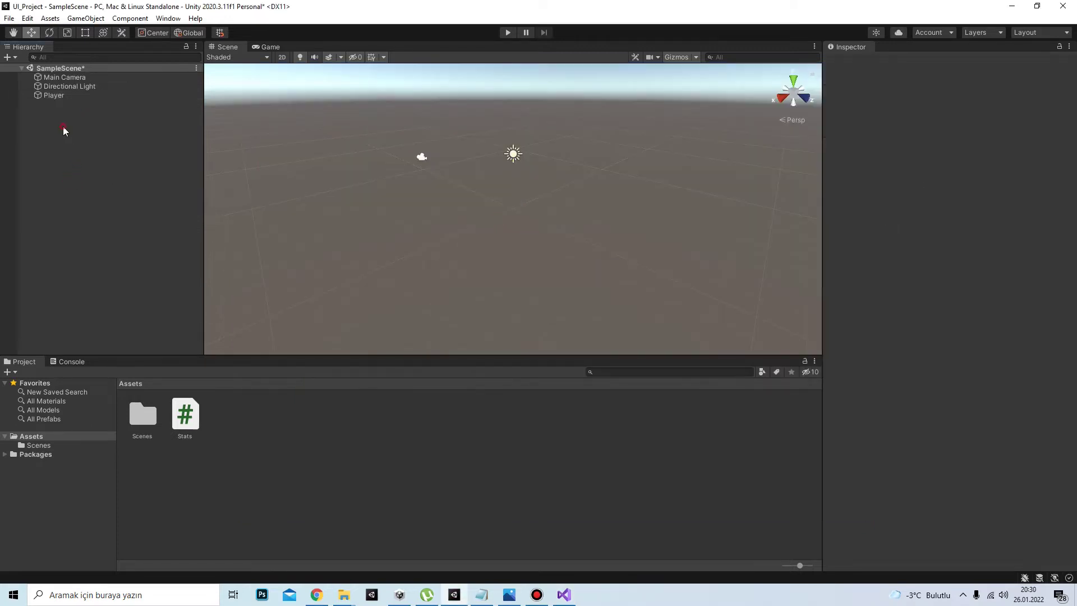
right_click(63, 126)
mouse_move(97, 334)
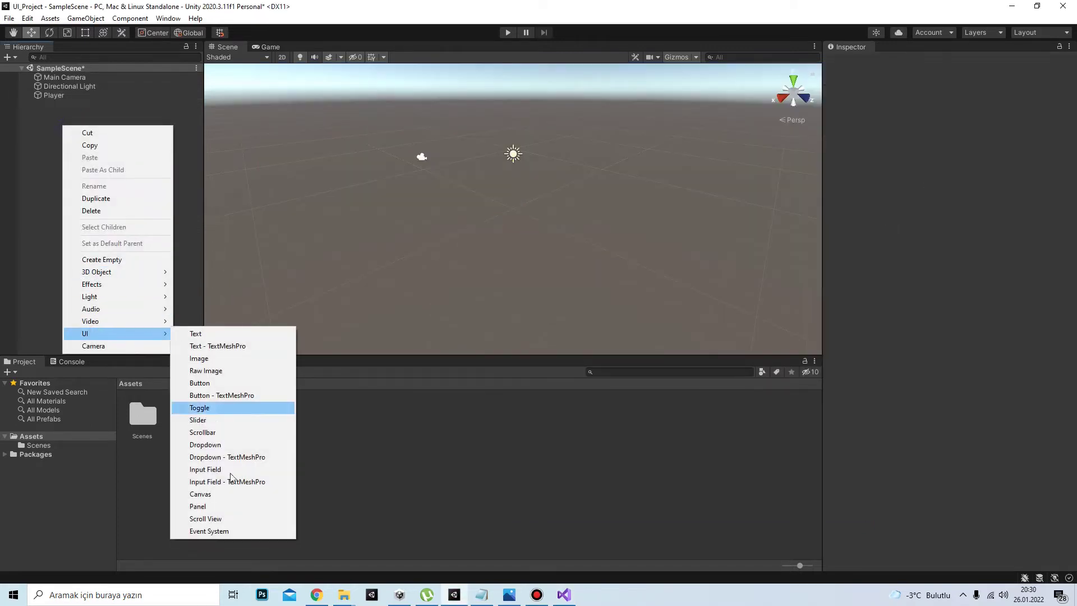
left_click(224, 494)
key("Right")
type("_Pla")
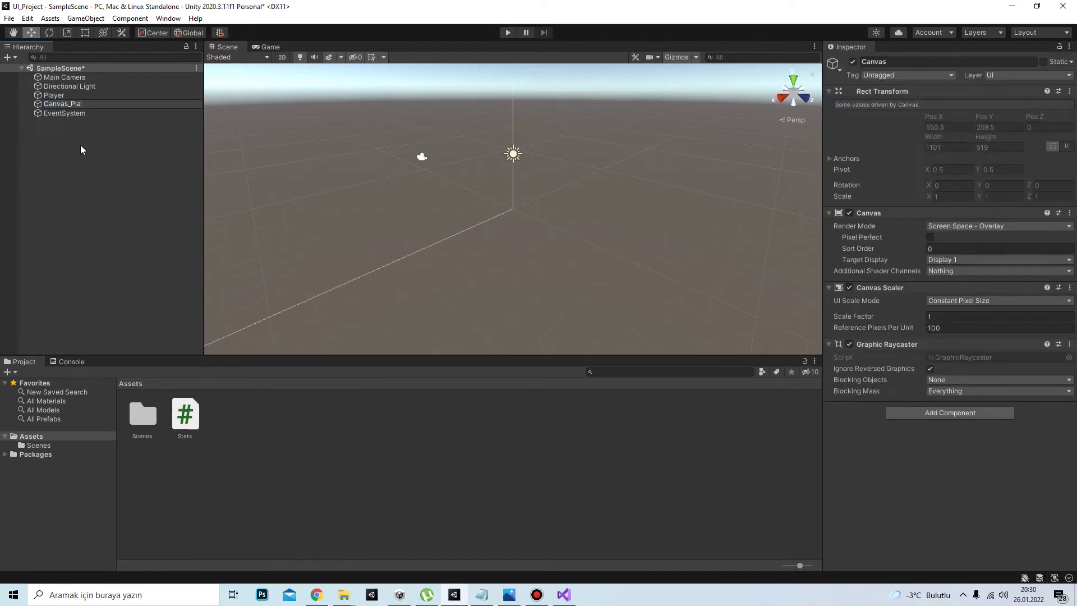
type("yer_Stat_Window")
key("Return")
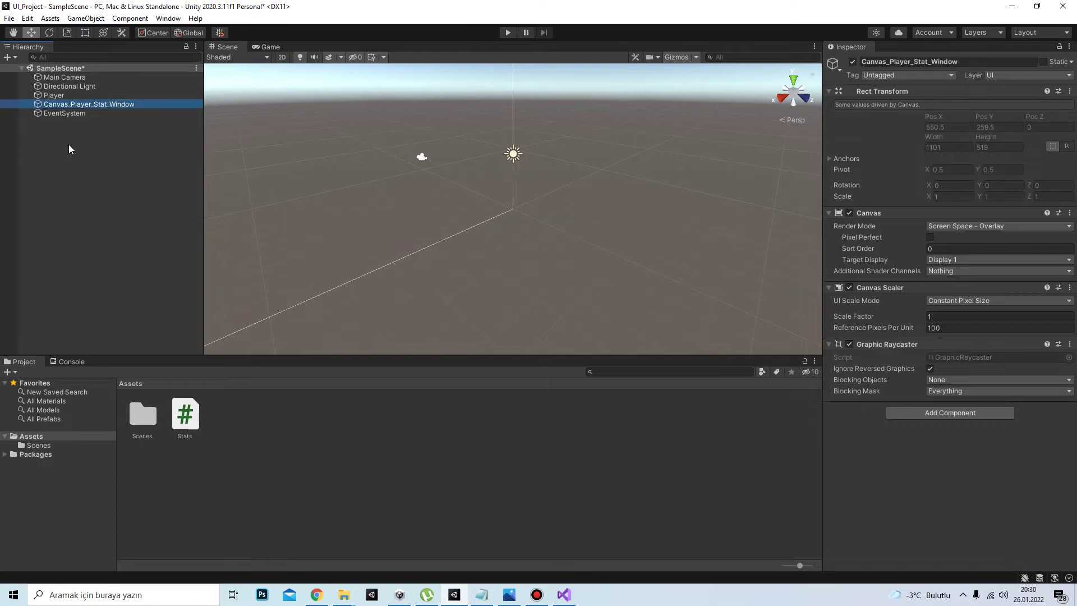
Turn on 2D mode in the Scene view and frame Canvas_Player_Stat_Window.
left_click(282, 56)
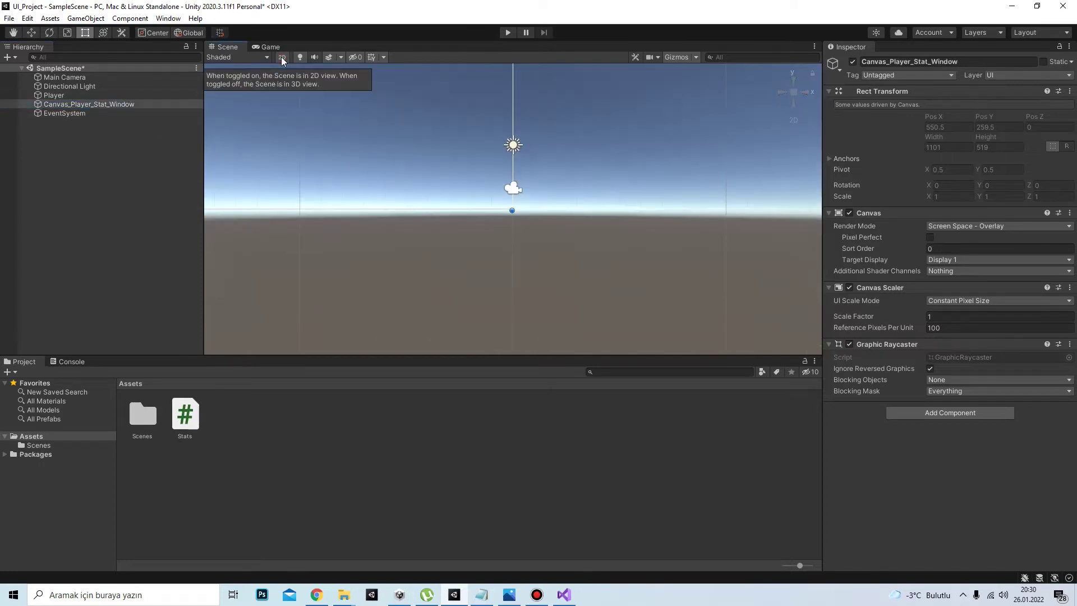
key("f")
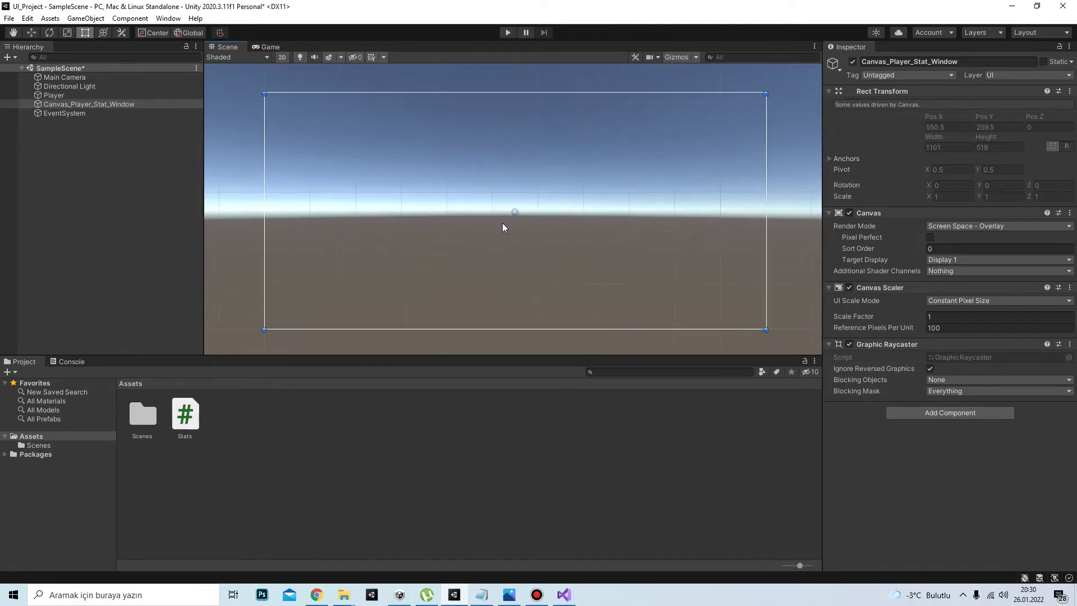
scroll(499, 209, "up", 3)
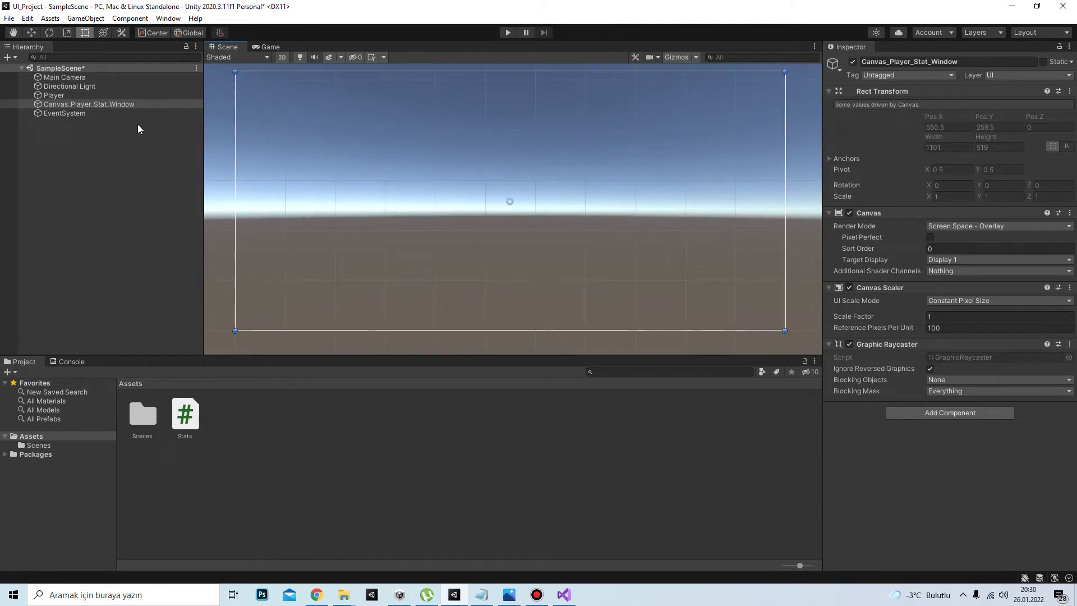
Add a UI Image as a child of Canvas_Player_Stat_Window and name it Image_BG.
right_click(112, 104)
mouse_move(185, 325)
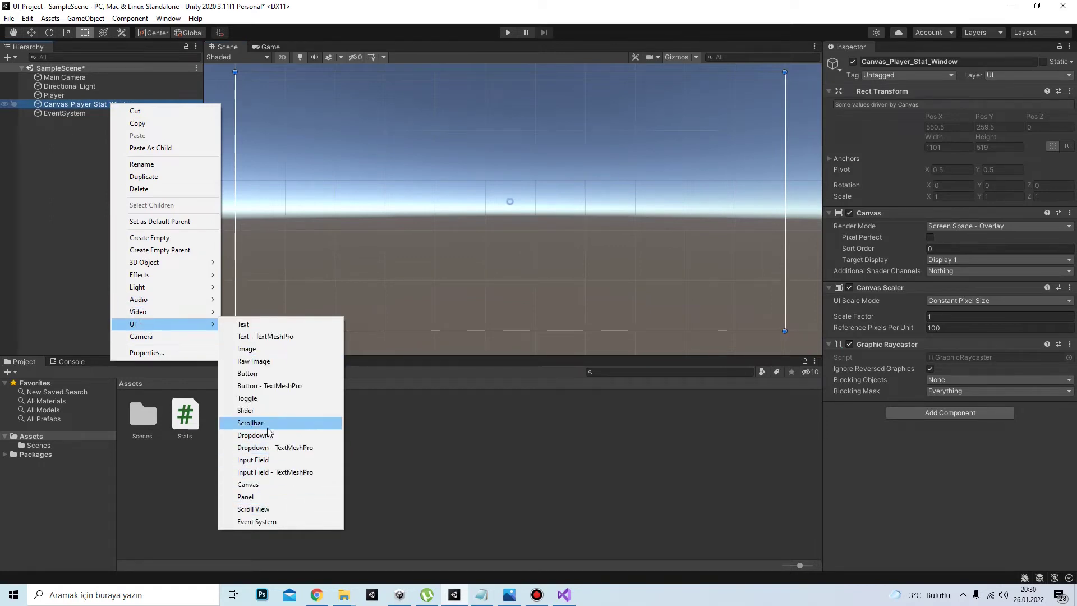
left_click(270, 349)
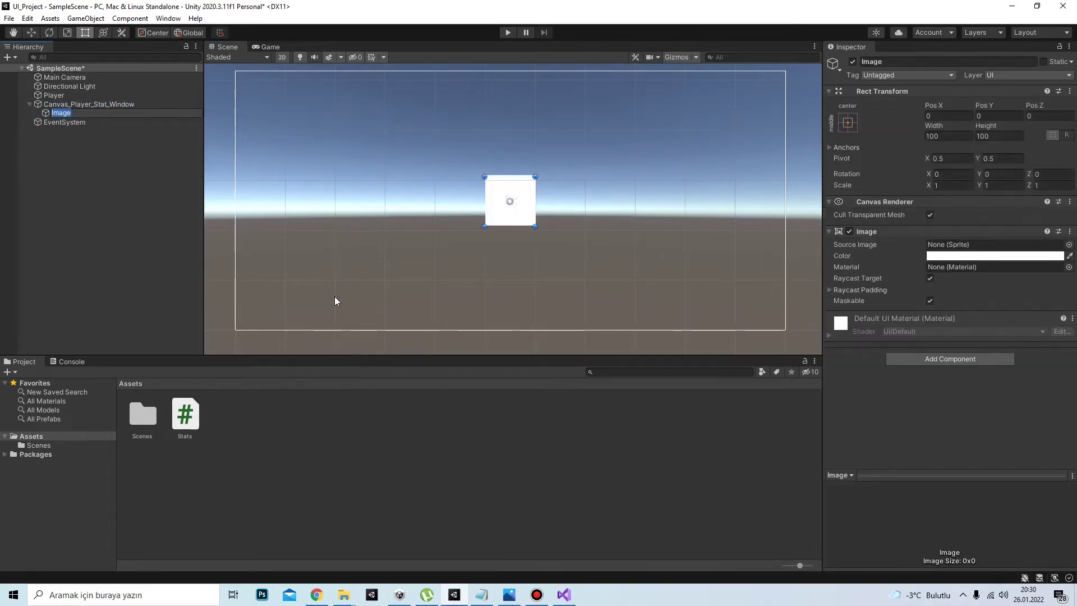
key("Right")
type("_BG")
left_click(128, 185)
Apply the stretch-stretch anchor preset with position to Image_BG so that it fills the whole canvas.
left_click(75, 114)
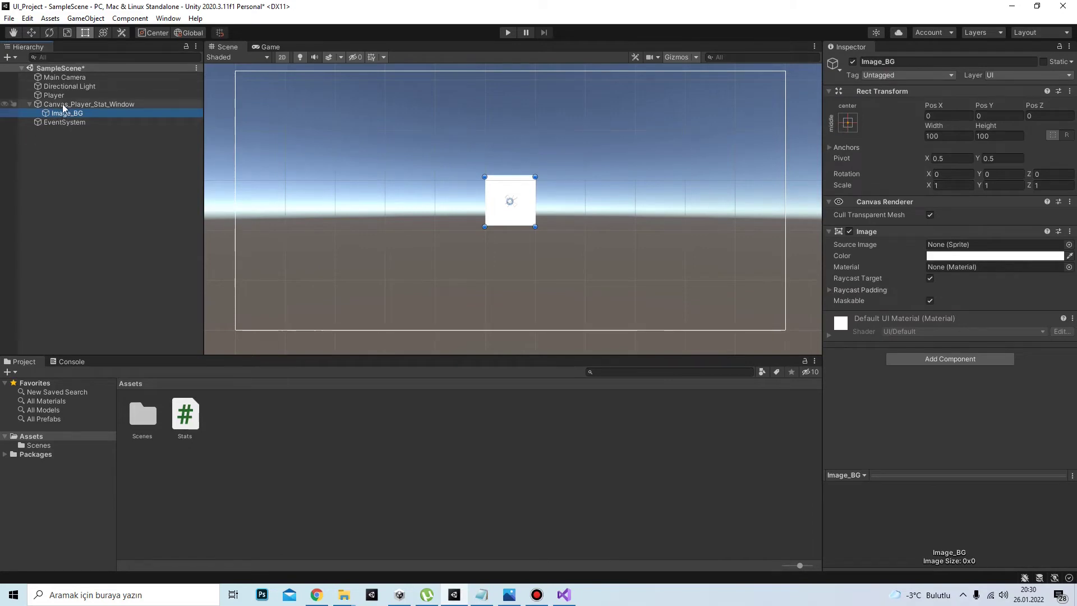
left_click(848, 122)
left_click(968, 292, "alt")
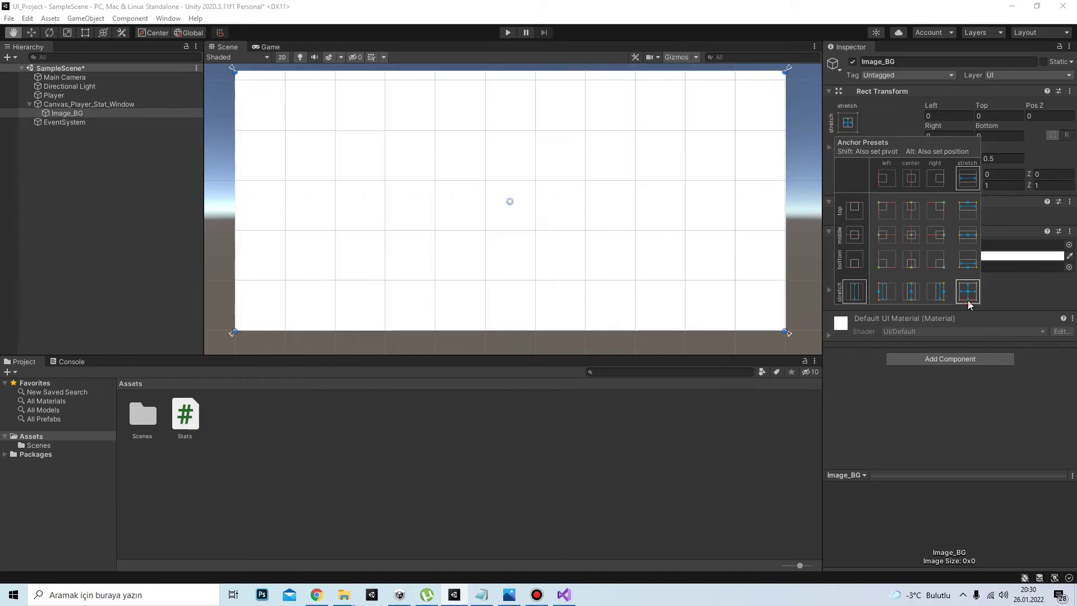
left_click(119, 248)
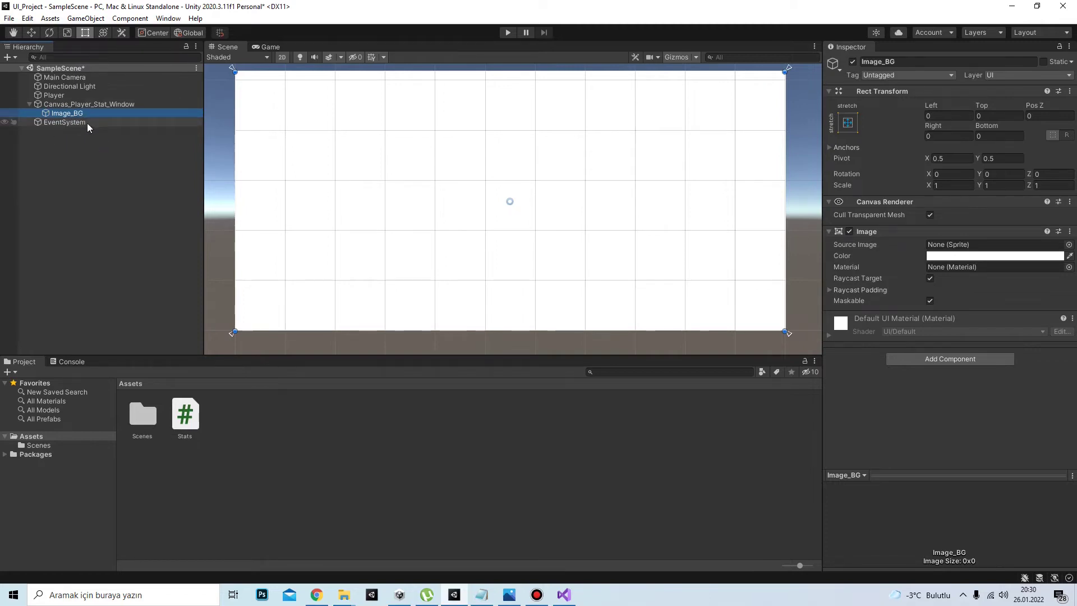
Add a nested UI Canvas as a child of Image_BG, keeping its default name.
left_click(163, 166)
left_click(69, 112)
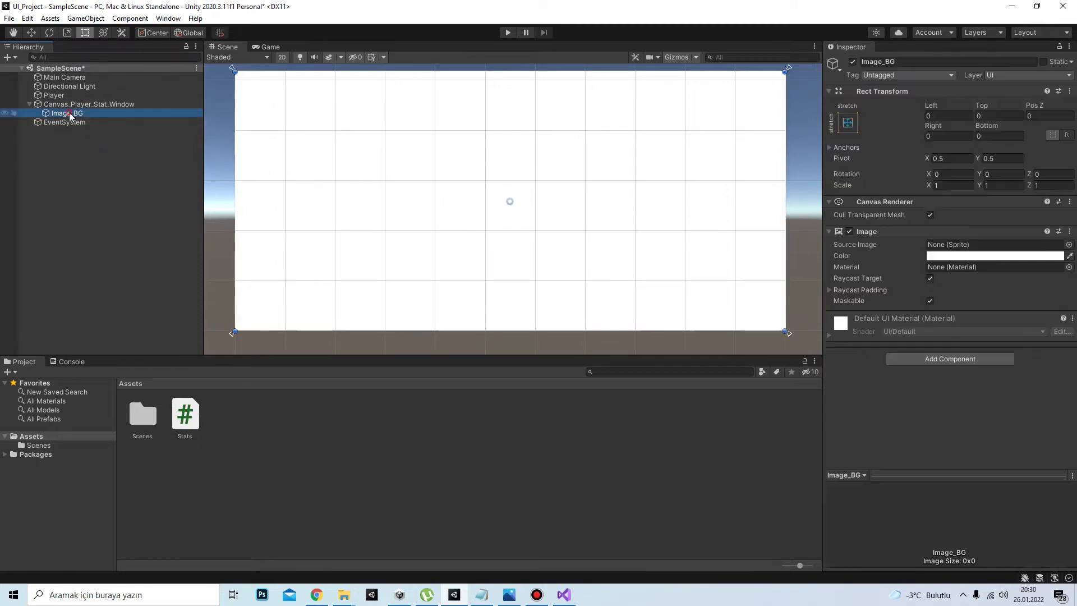
left_click(121, 149)
left_click(76, 114)
right_click(71, 114)
mouse_move(128, 333)
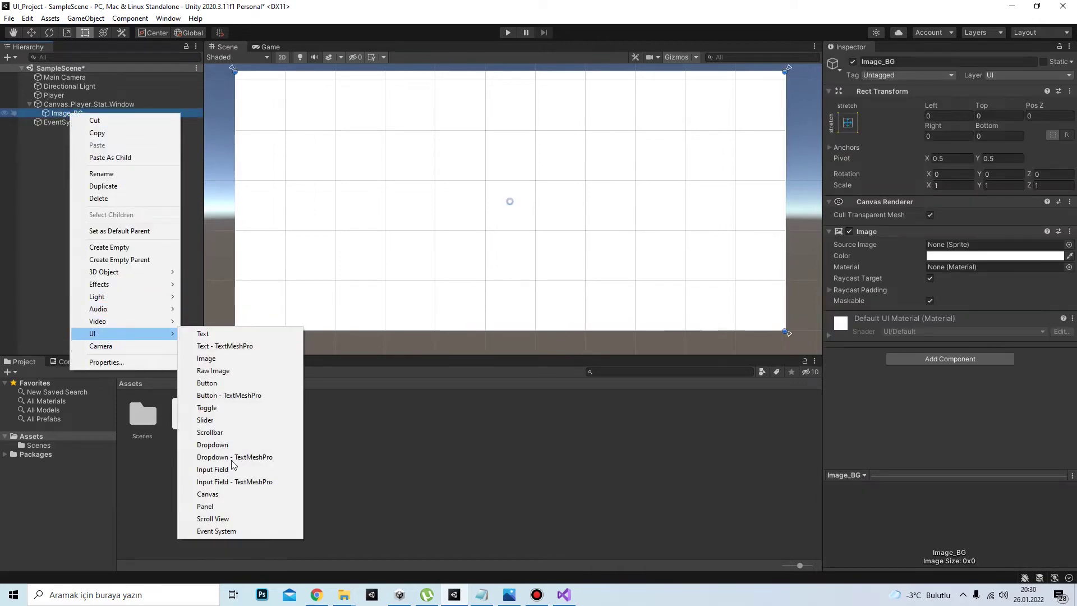
left_click(226, 496)
left_click(104, 225)
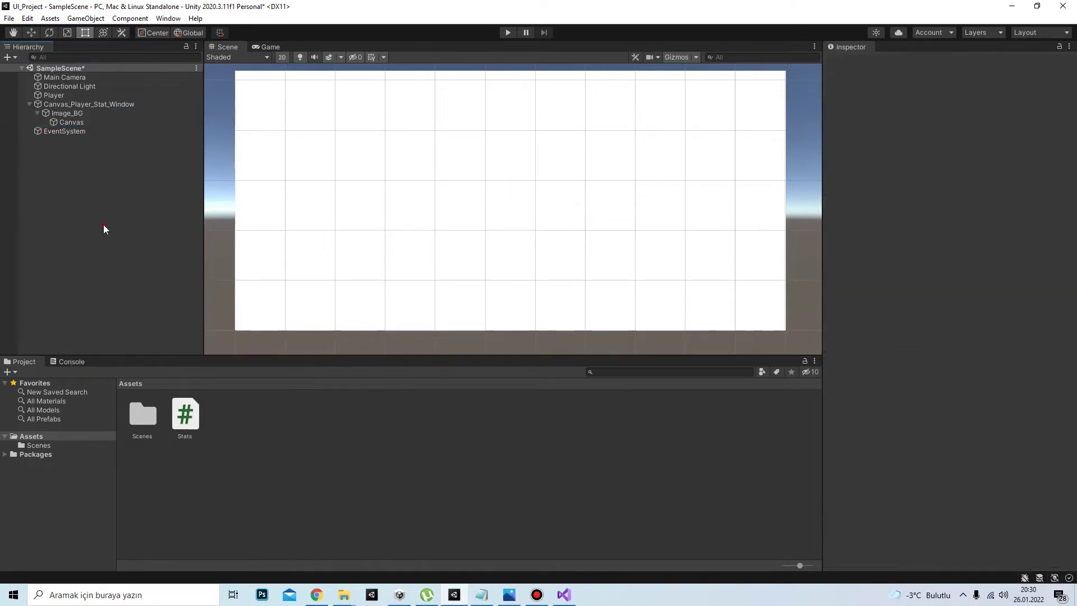
Reparent the nested Canvas from Image_BG to Canvas_Player_Stat_Window.
left_click(81, 113)
right_click(77, 105)
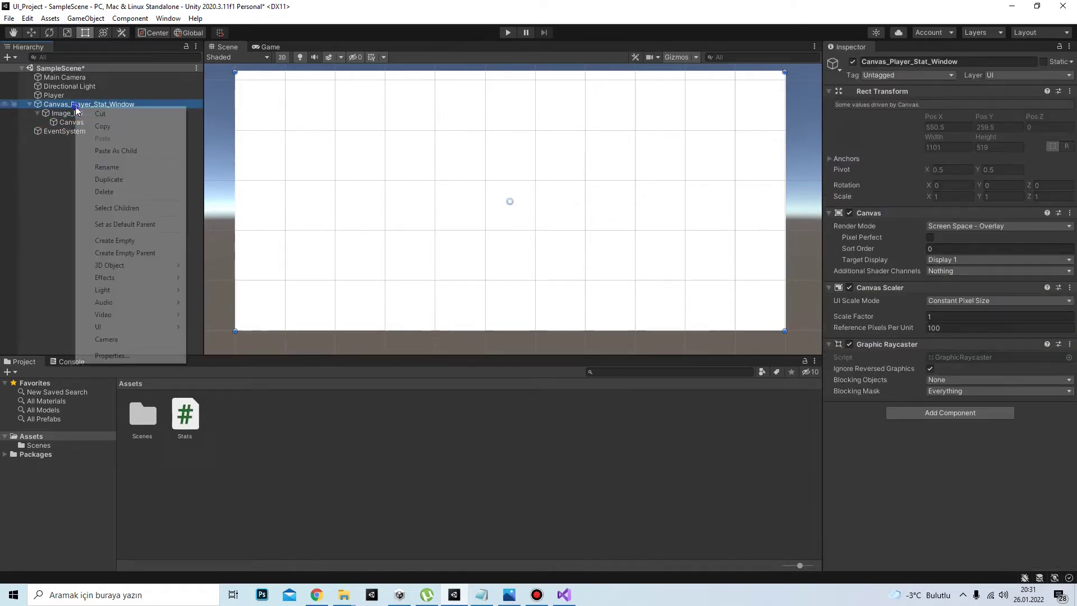
left_click(69, 137)
mouse_move(63, 123)
left_mouse_down()
mouse_move(43, 109)
mouse_move(60, 104)
left_mouse_up()
left_click(96, 187)
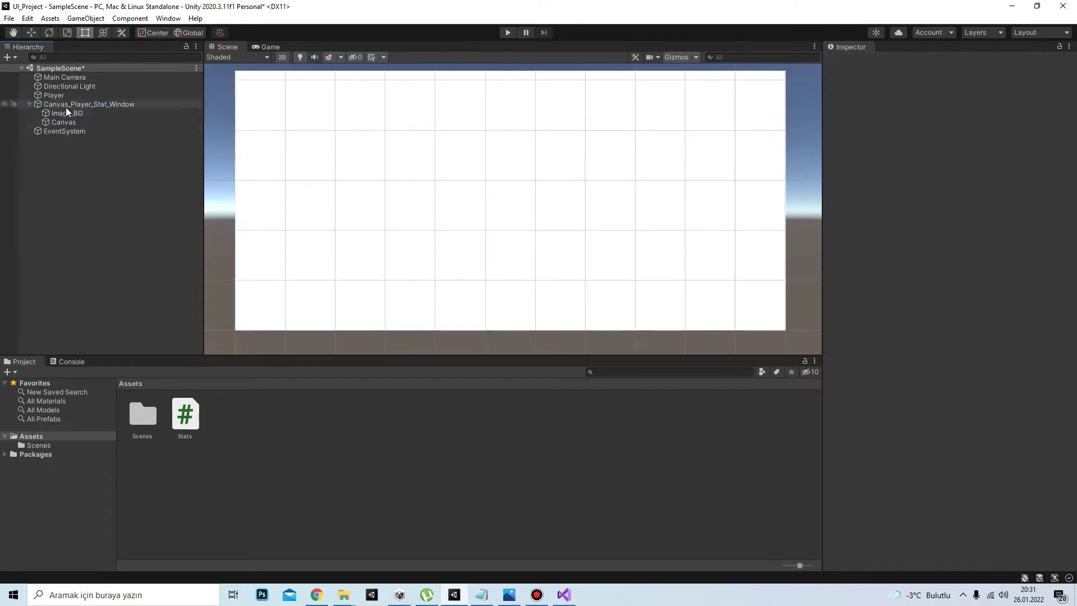
Add a TextMeshPro text element under Canvas_Player_Stat_Window and import the TMP Essentials resources.
left_click(66, 107)
right_click(65, 106)
mouse_move(96, 328)
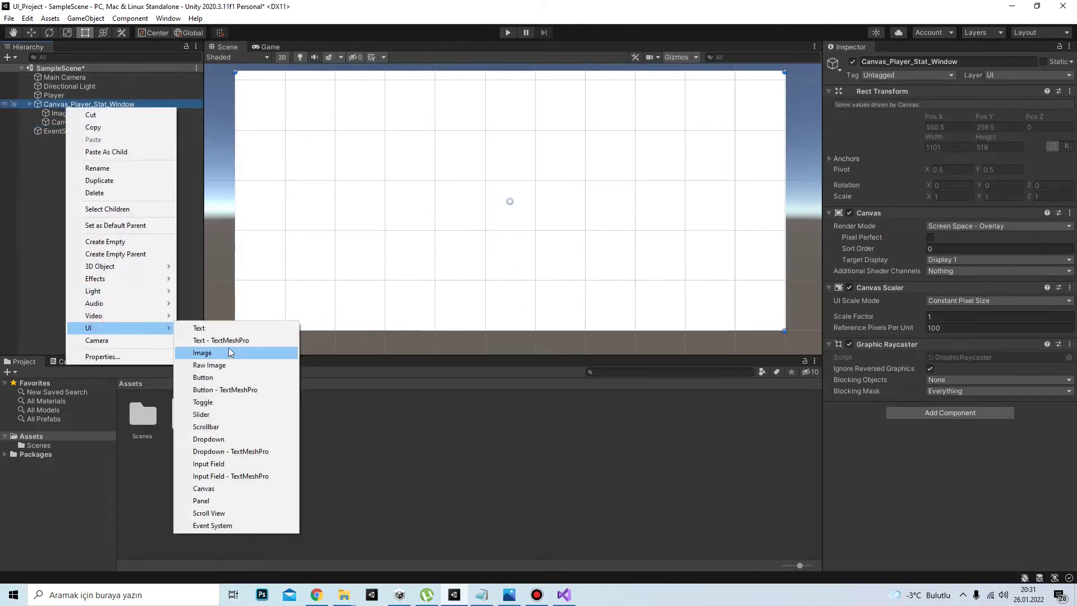
left_click(224, 339)
left_click(202, 59)
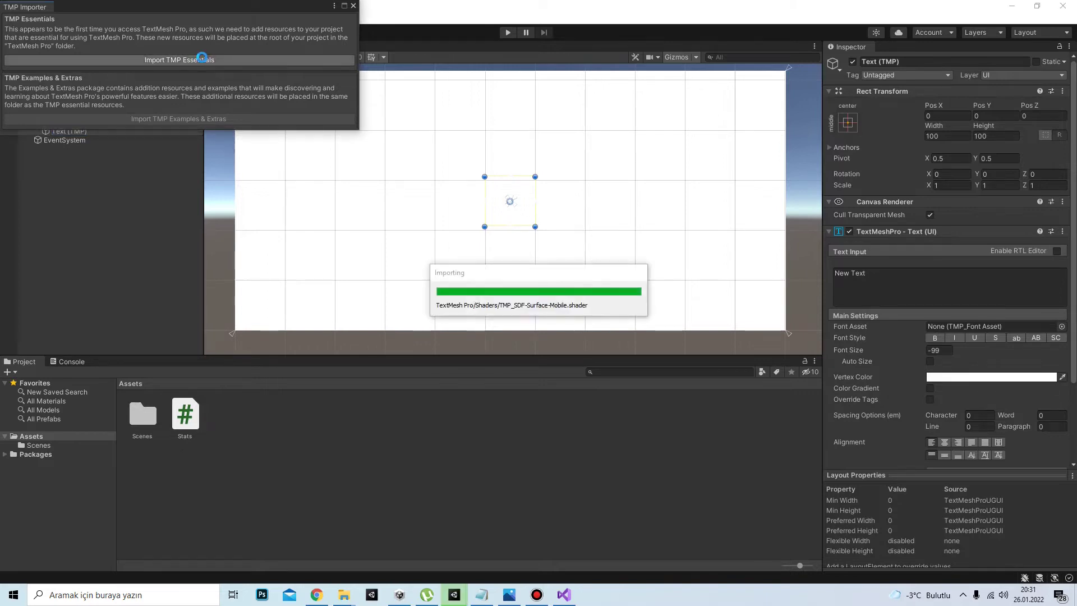
left_click_drag(143, 14, 171, 206)
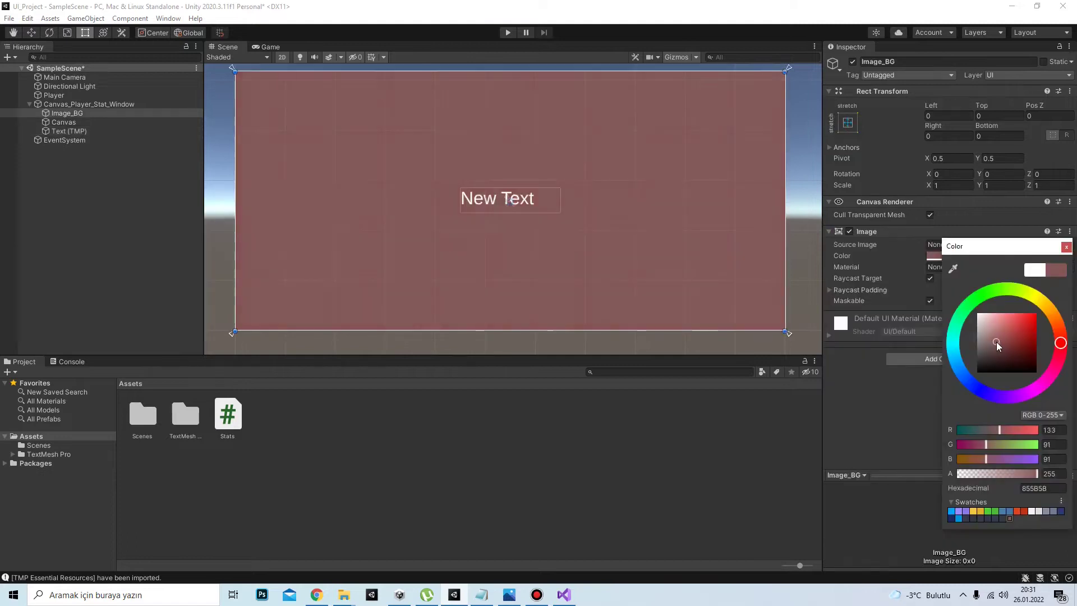
Set the Image_BG colour to a muted dark red, hexadecimal 794949.
left_click_drag(996, 342, 1001, 345)
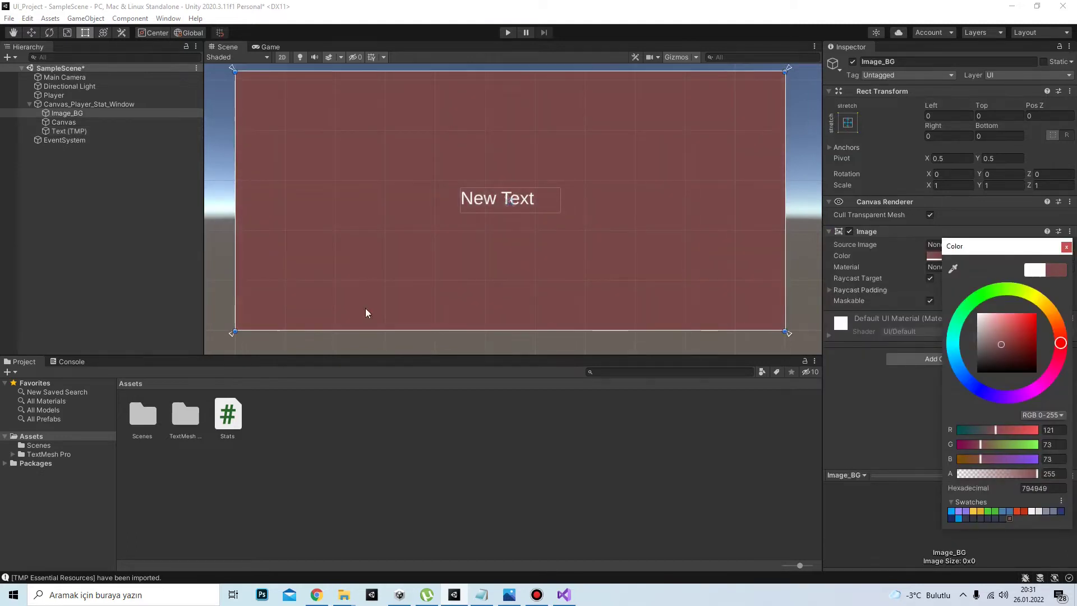
left_click(70, 179)
left_click(67, 113)
left_click(73, 123)
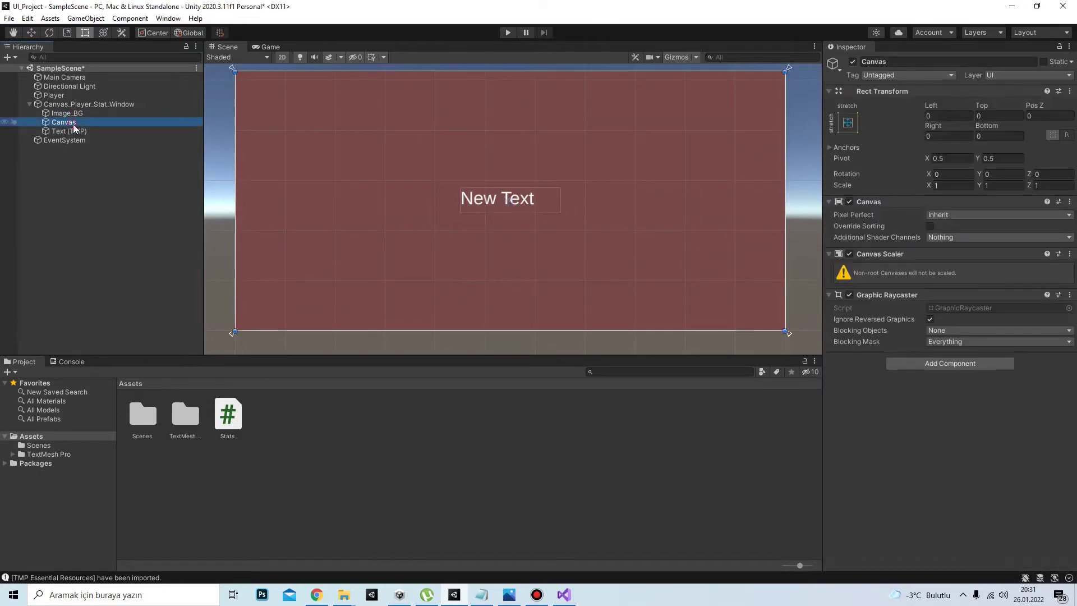
Enable Auto Size on Text (TMP) and align its text to the horizontal center and vertical middle.
left_click(76, 130)
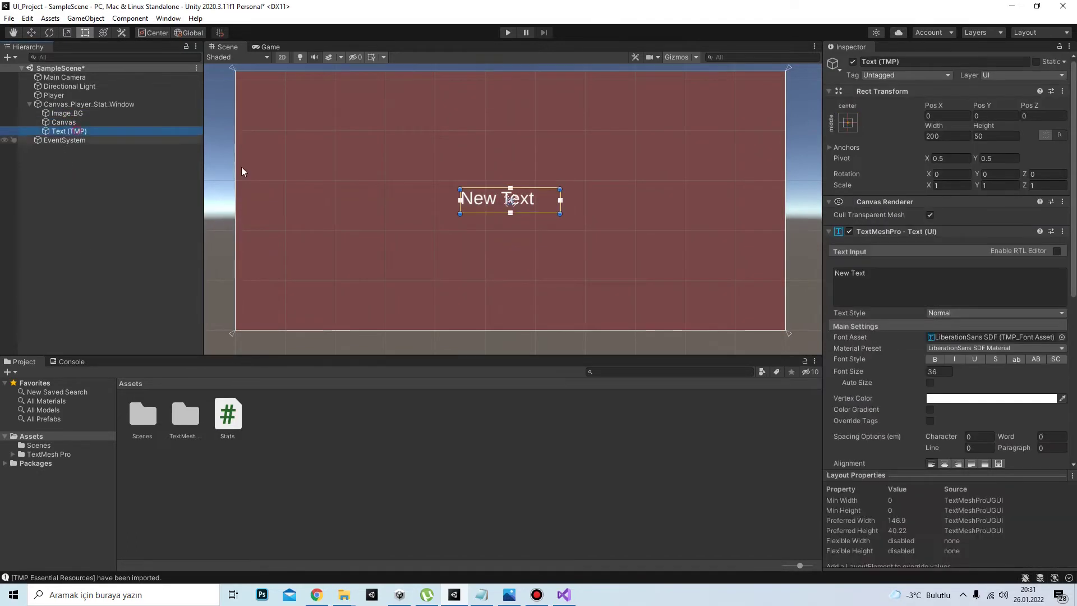
left_click(930, 383)
scroll(972, 405, "down", 3)
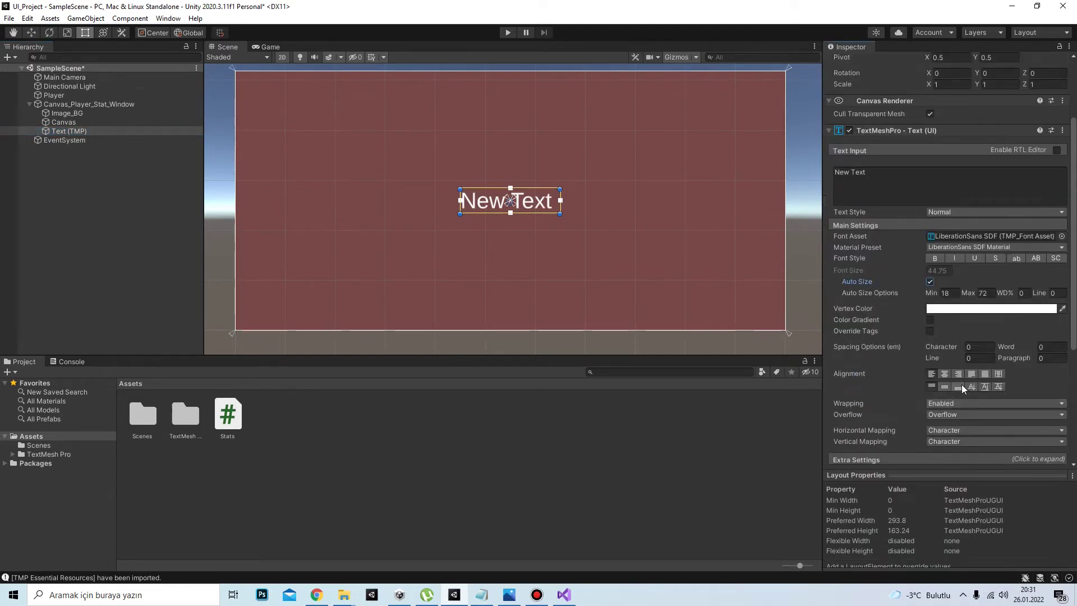
left_click(945, 374)
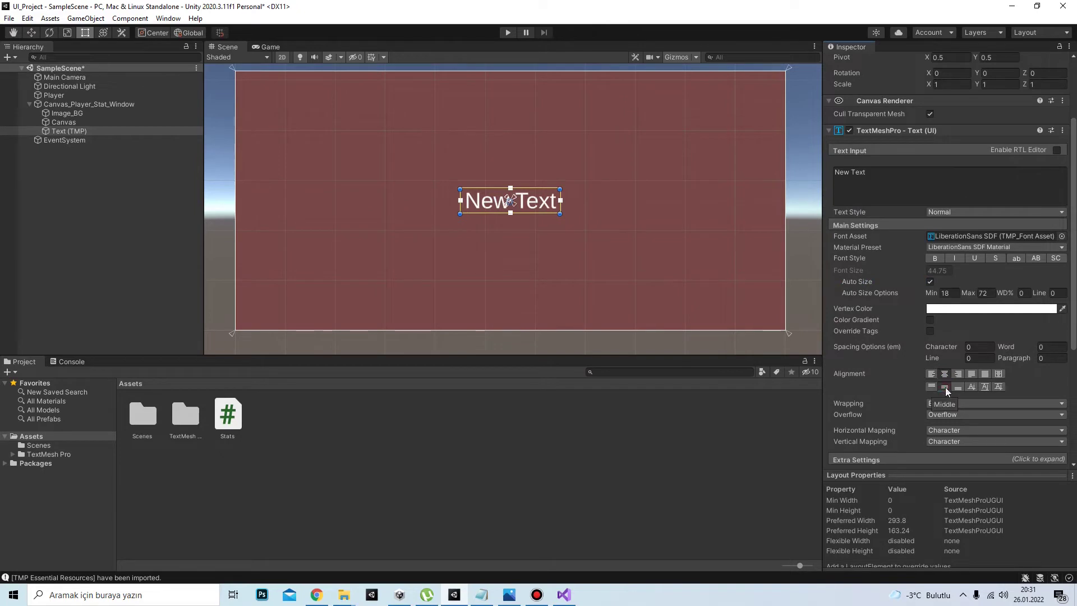
scroll(619, 292, "up", 2)
scroll(536, 188, "down", 3)
Move Text (TMP) straight up to the top center of the background image.
middle_click_drag(537, 185, 543, 221)
key("w")
scroll(841, 107, "up", 2)
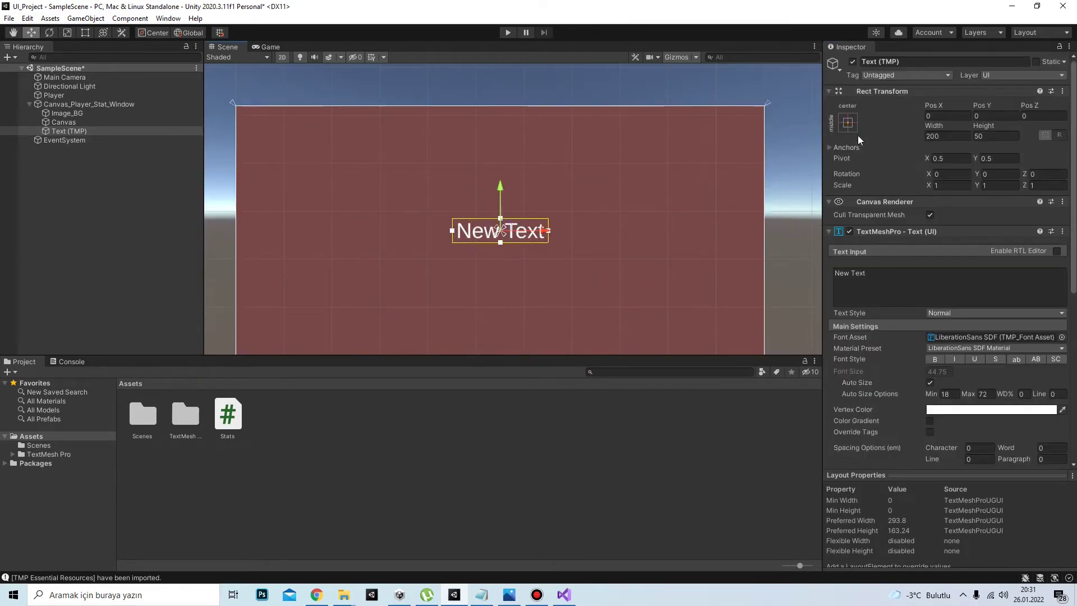
left_click(849, 123)
left_click_drag(500, 194, 508, 90)
scroll(520, 241, "up", 1)
Place the anchors of Text (TMP) around the corners of its own text box.
left_click_drag(498, 230, 558, 93)
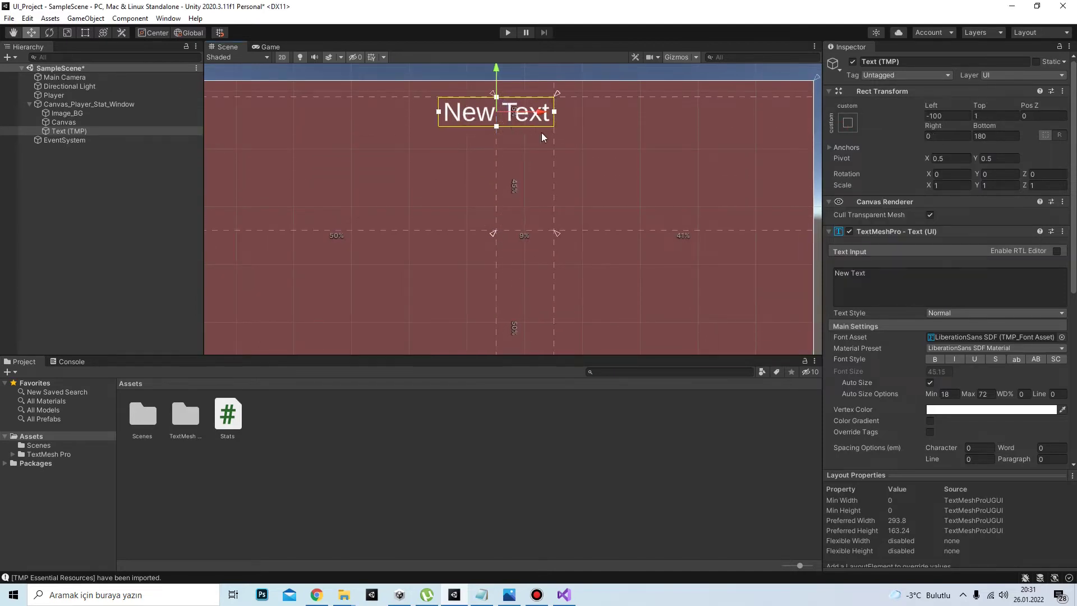
left_click_drag(492, 233, 433, 129)
scroll(433, 129, "up", 5)
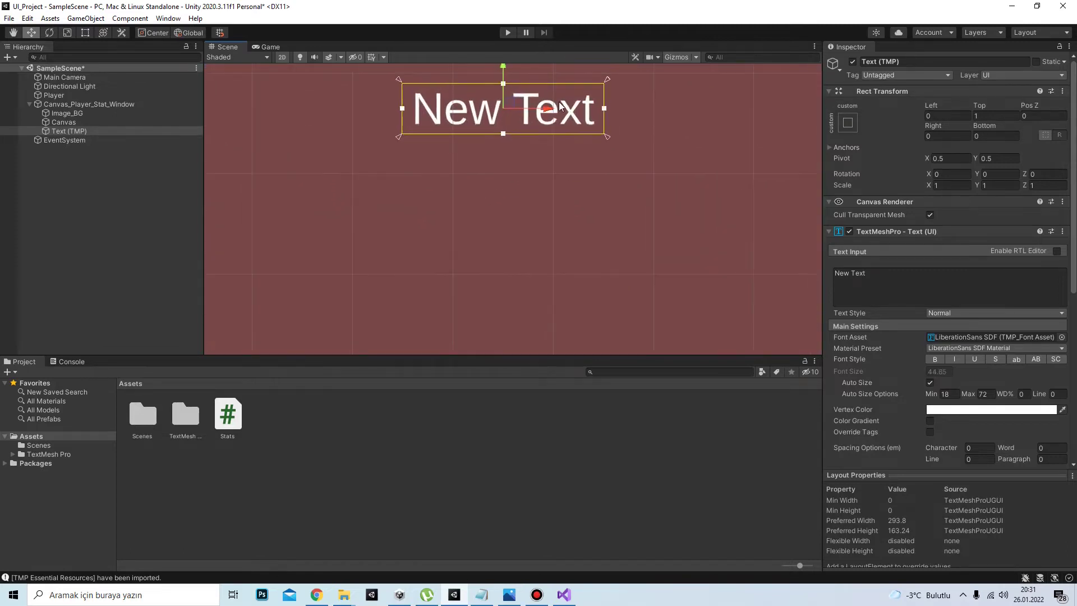
scroll(487, 251, "down", 1)
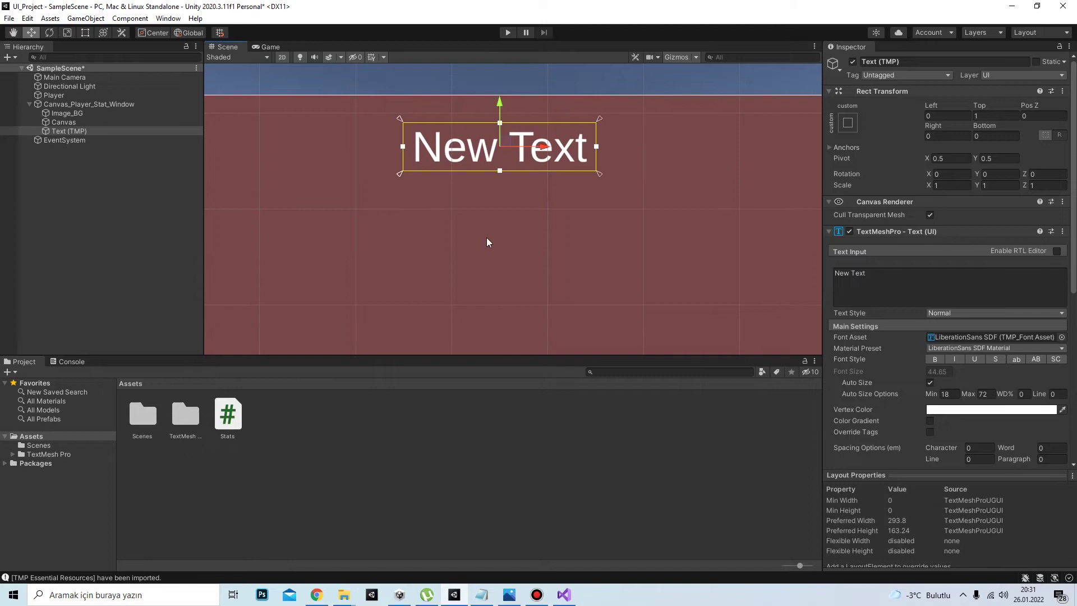
scroll(476, 222, "down", 5)
middle_click_drag(544, 279, 538, 233)
scroll(530, 240, "down", 4)
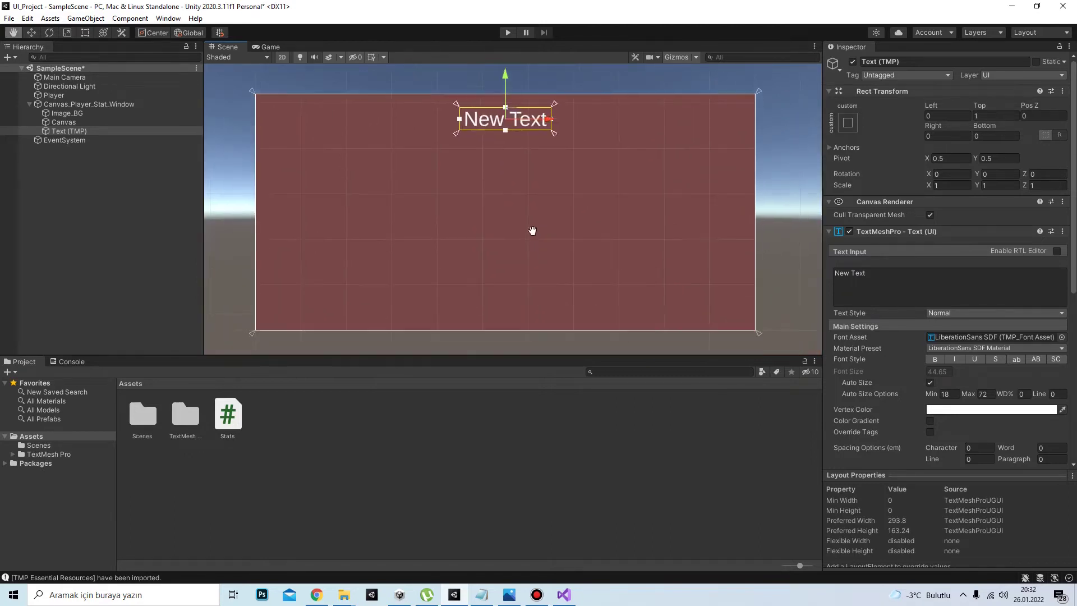
Check the text layout and the aspect ratio options in the Game view, and return to the Scene view.
left_click(255, 47)
left_click(282, 58)
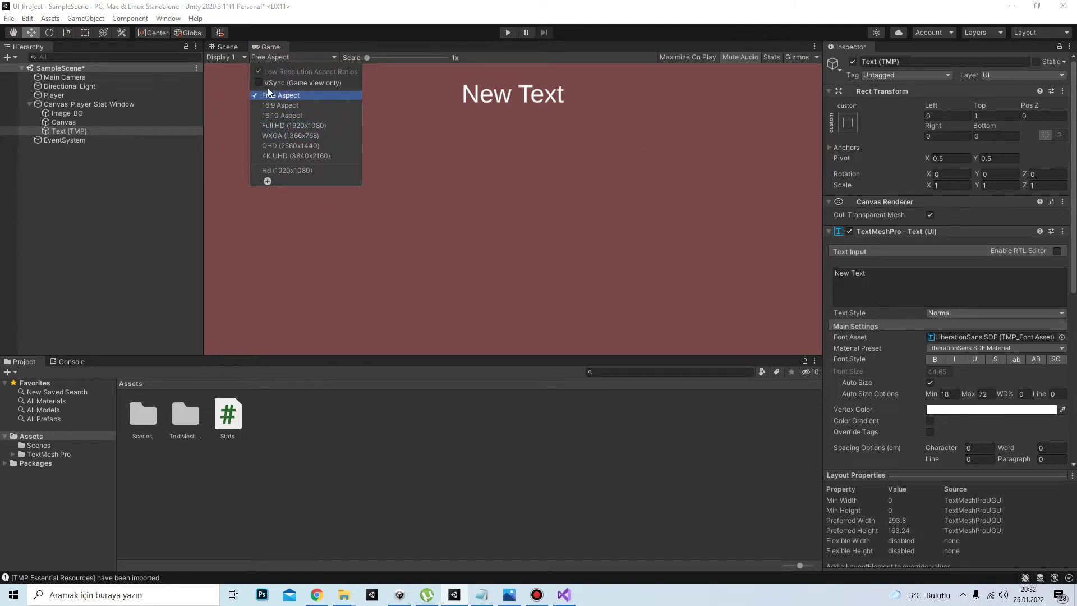
left_click(228, 47)
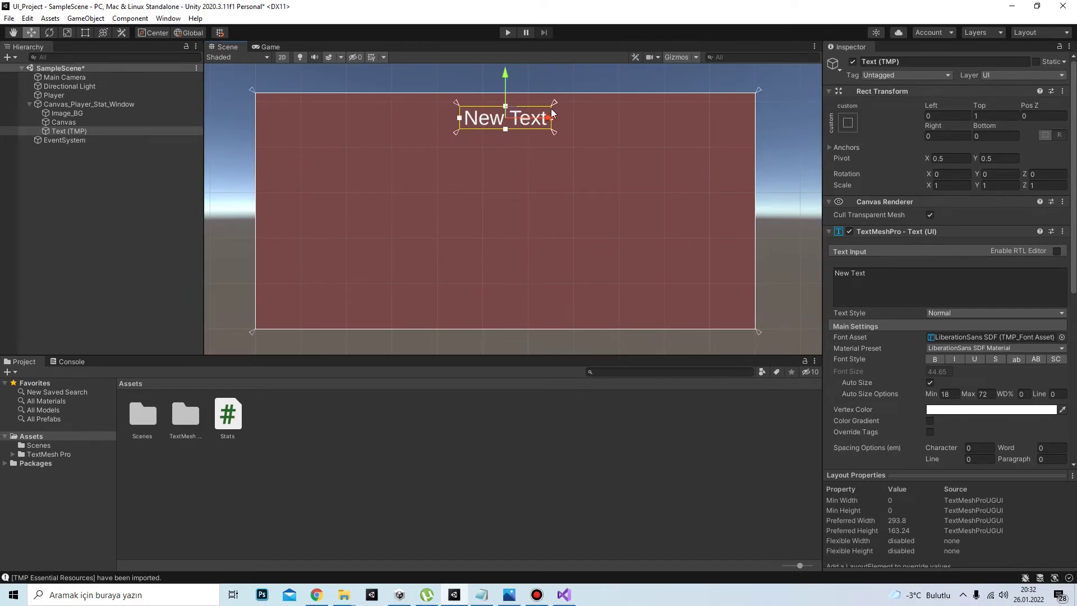
scroll(505, 160, "up", 3)
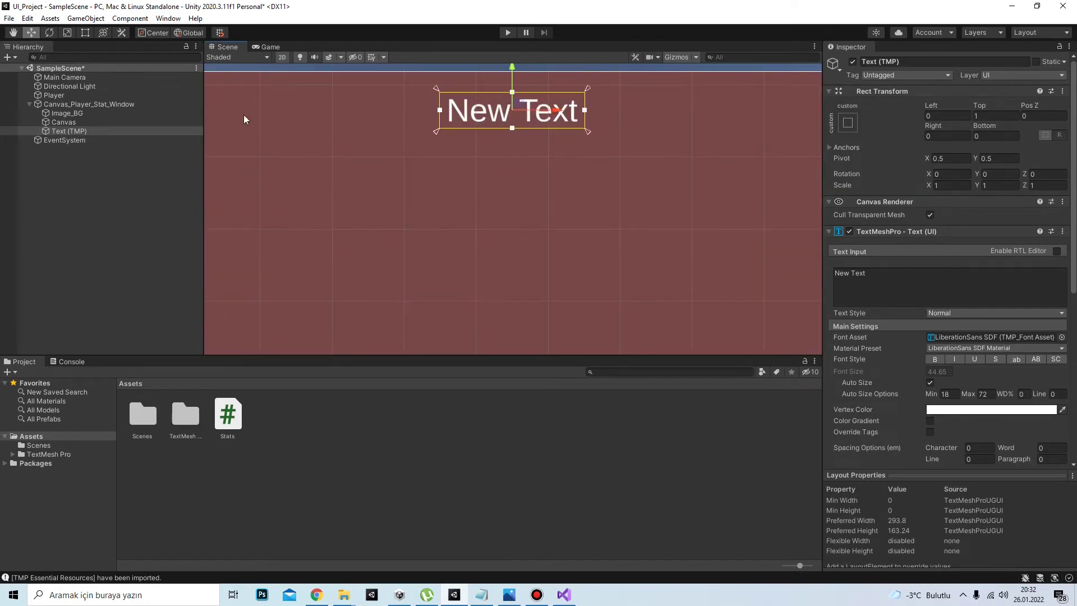
scroll(498, 169, "down", 3)
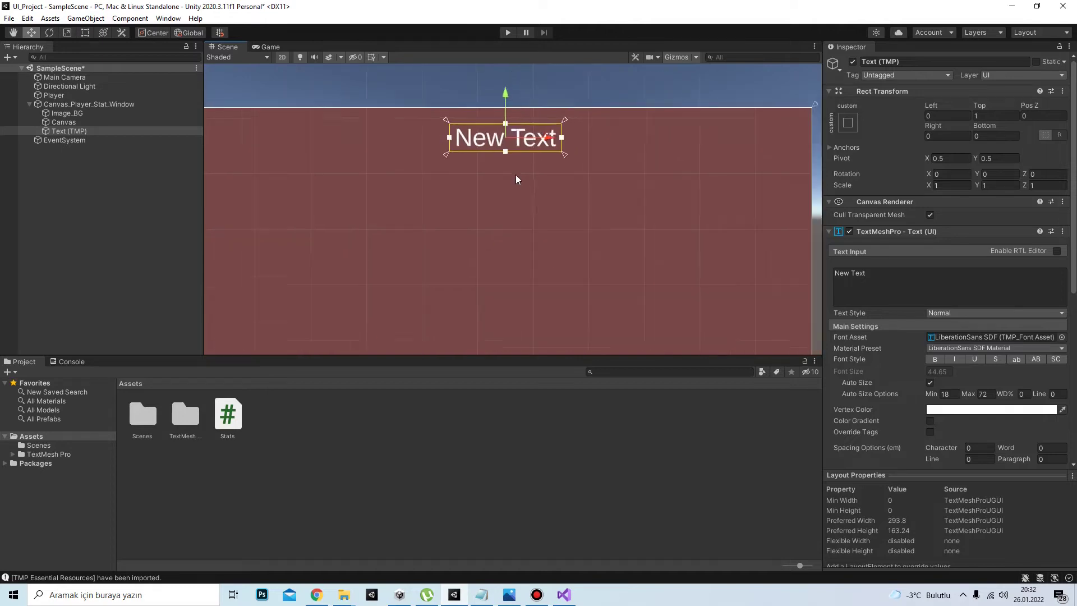
Shrink the nested Canvas under Canvas_Player_Stat_Window to a centered box below the title text, inset from the background's sides and bottom.
scroll(515, 182, "down", 2)
left_click(78, 167)
left_click(72, 123)
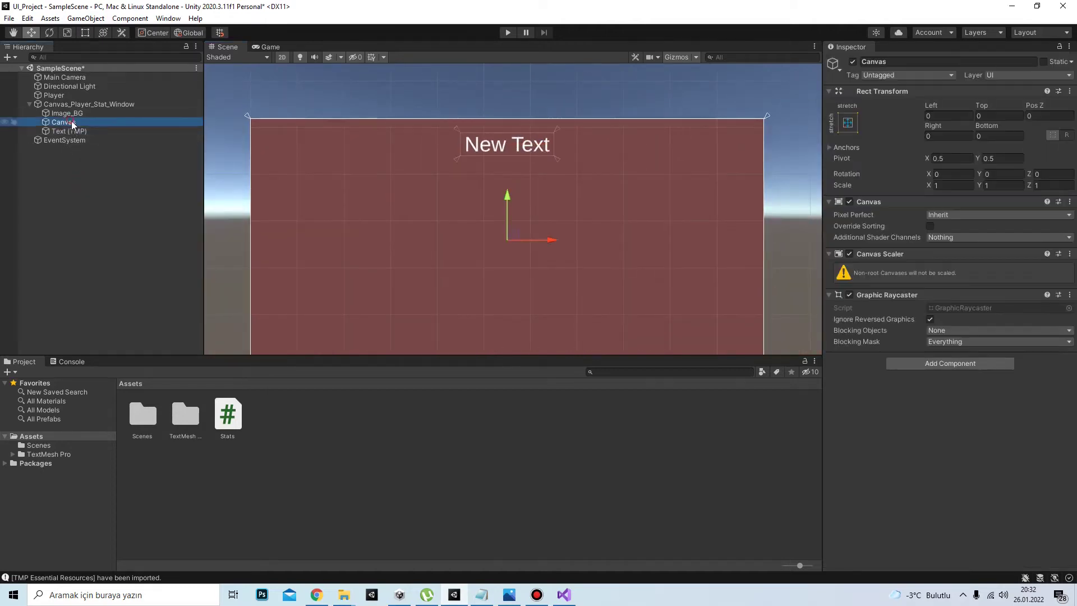
scroll(516, 147, "down", 1)
key("t")
left_click_drag(496, 123, 503, 161)
left_click_drag(294, 223, 455, 225)
left_click_drag(728, 243, 657, 241)
left_click(848, 122)
left_click(912, 235, "alt")
key("e")
key("r")
key("t")
left_click_drag(507, 144, 505, 164)
left_click_drag(500, 306, 501, 314)
left_click_drag(409, 269, 477, 269)
Place the nested Canvas's anchors around the corners of its own box.
left_click(847, 122)
left_click(911, 234, "alt")
key("q")
key("w")
left_click_drag(508, 187, 510, 193)
scroll(517, 221, "up", 3)
scroll(496, 243, "up", 2)
left_click_drag(497, 245, 371, 97)
scroll(562, 191, "down", 3)
middle_click_drag(554, 213, 529, 93)
scroll(503, 118, "up", 1)
scroll(504, 115, "up", 6)
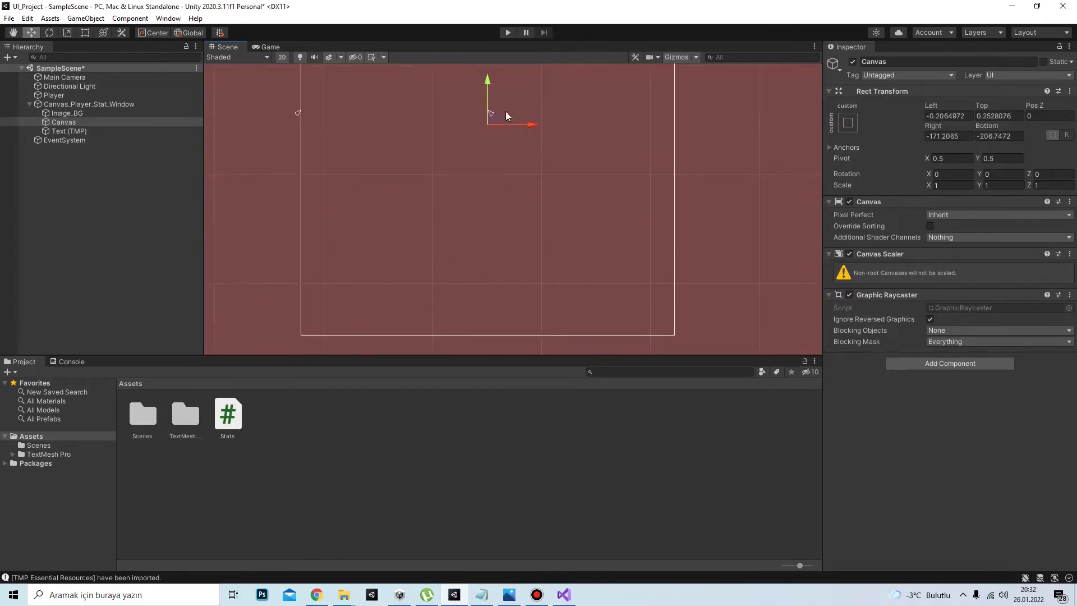
scroll(624, 291, "down", 6)
left_click_drag(487, 112, 695, 351)
middle_click_drag(689, 196, 653, 197)
Change the title Text (TMP) to read "Stats Window" and make it bold.
left_click(98, 218)
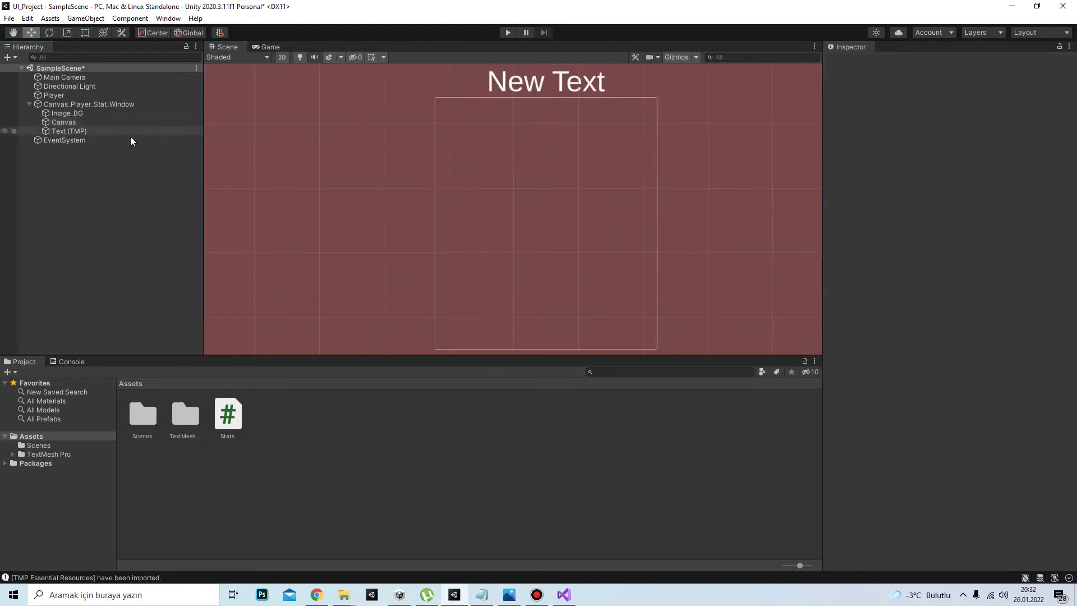
left_click(67, 113)
left_click(69, 131)
left_click(867, 302)
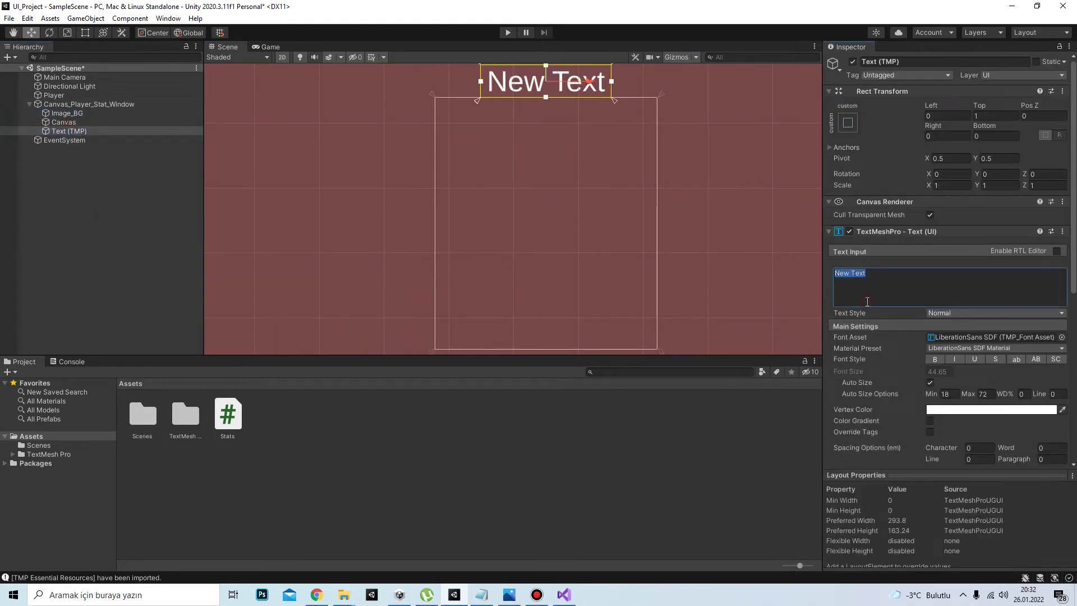
type("Stats Window")
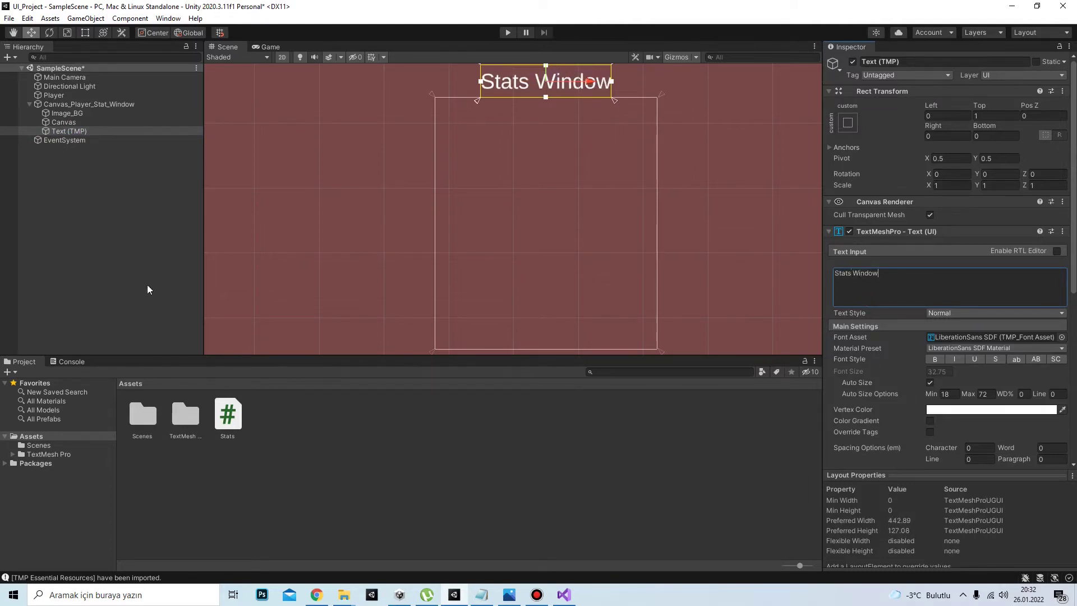
left_click(115, 153)
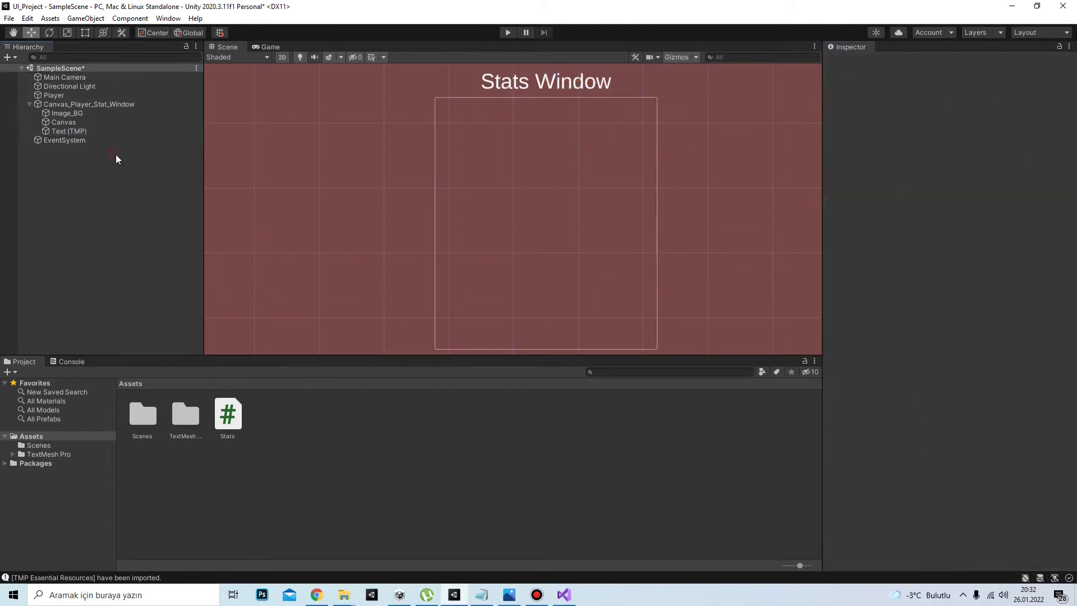
left_click(95, 132)
left_click(934, 359)
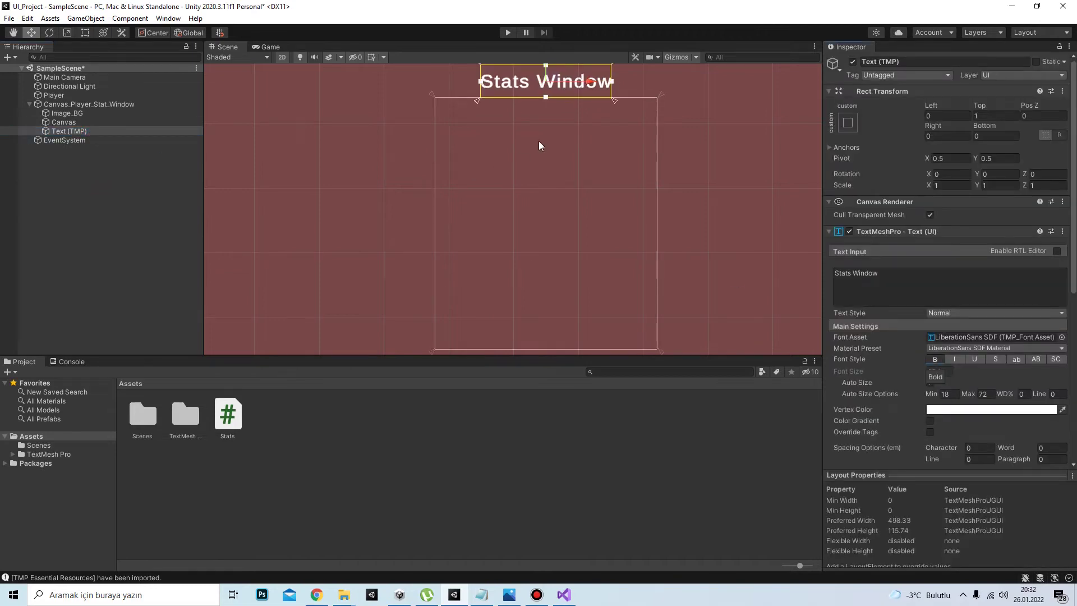
Create a new UI canvas inside the nested Canvas and name it Canvas_Top.
middle_click_drag(542, 133, 539, 151)
left_click_drag(542, 71, 543, 74)
left_click(72, 121)
left_click(85, 131)
left_click(72, 123)
right_click(71, 123)
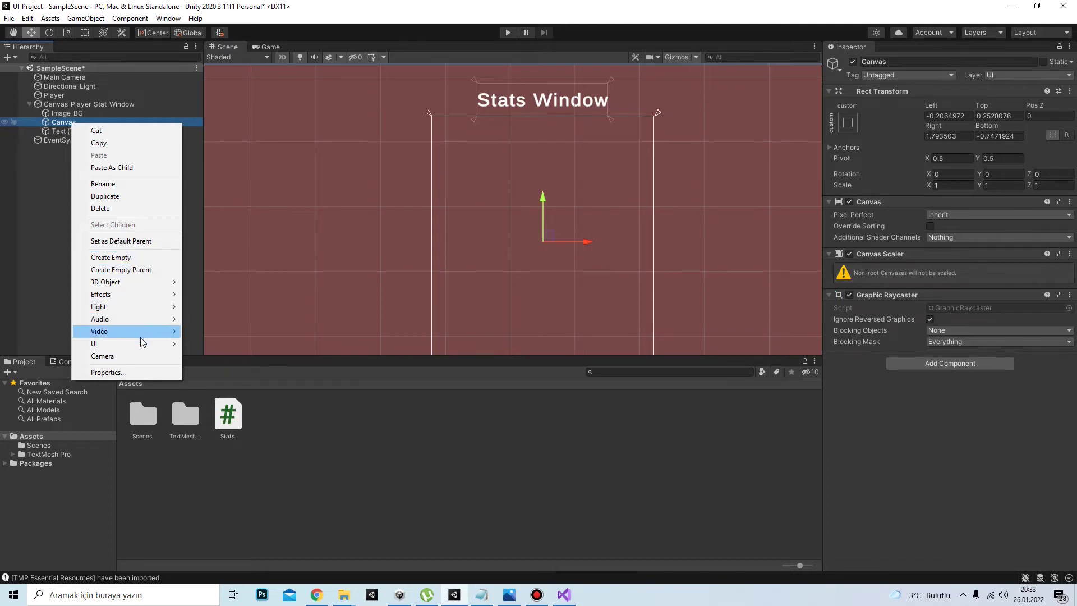
mouse_move(140, 348)
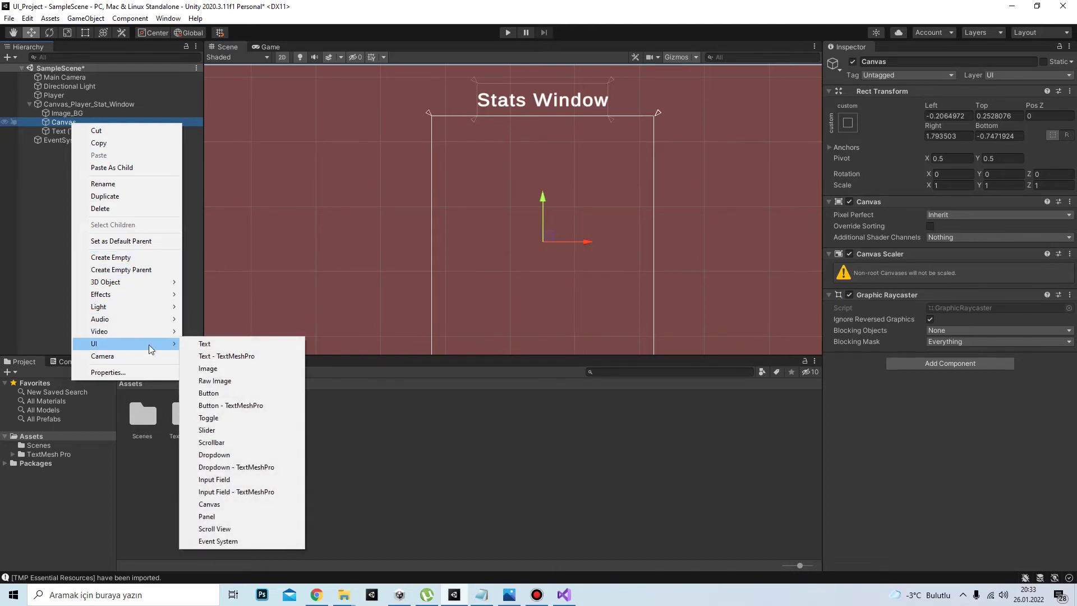
left_click(208, 505)
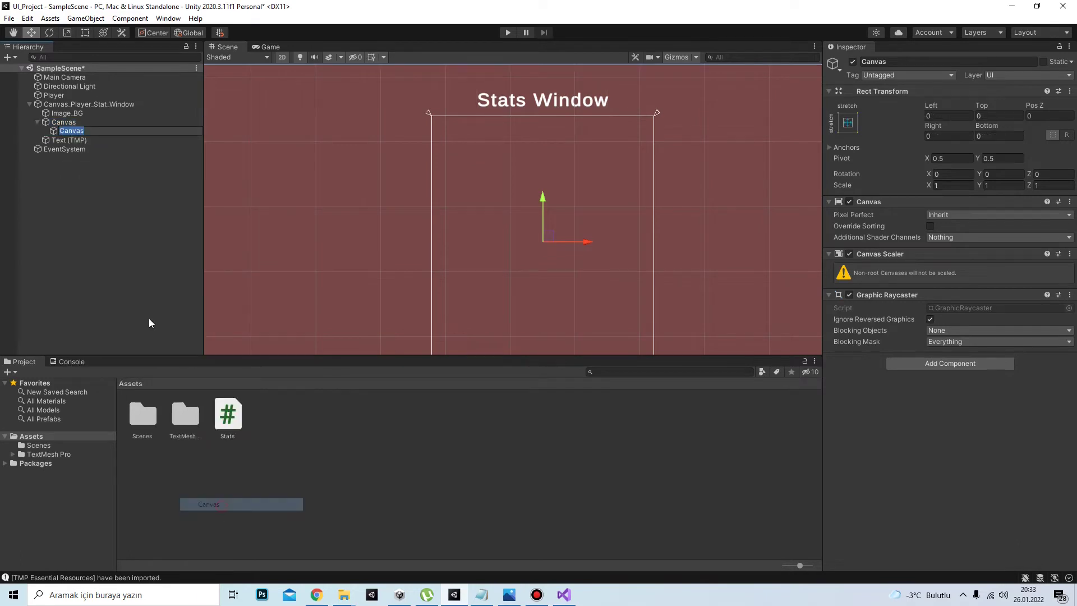
key("End")
type("_Top")
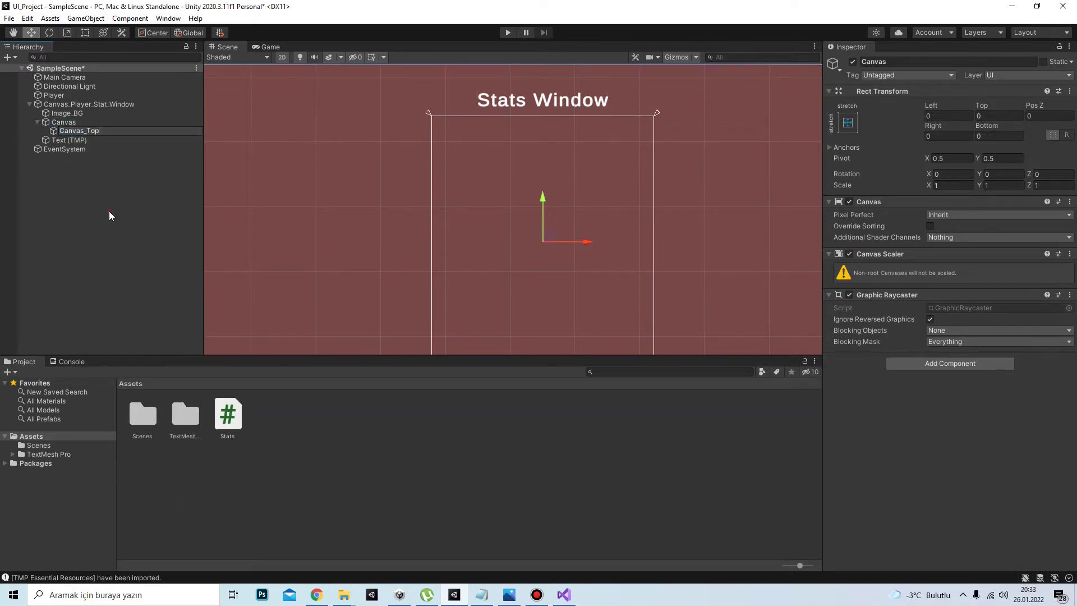
left_click(107, 160)
Shrink Canvas_Top to a narrow strip along the upper edge of its parent Canvas and fit its lower anchors to the strip's corners.
left_click(87, 131)
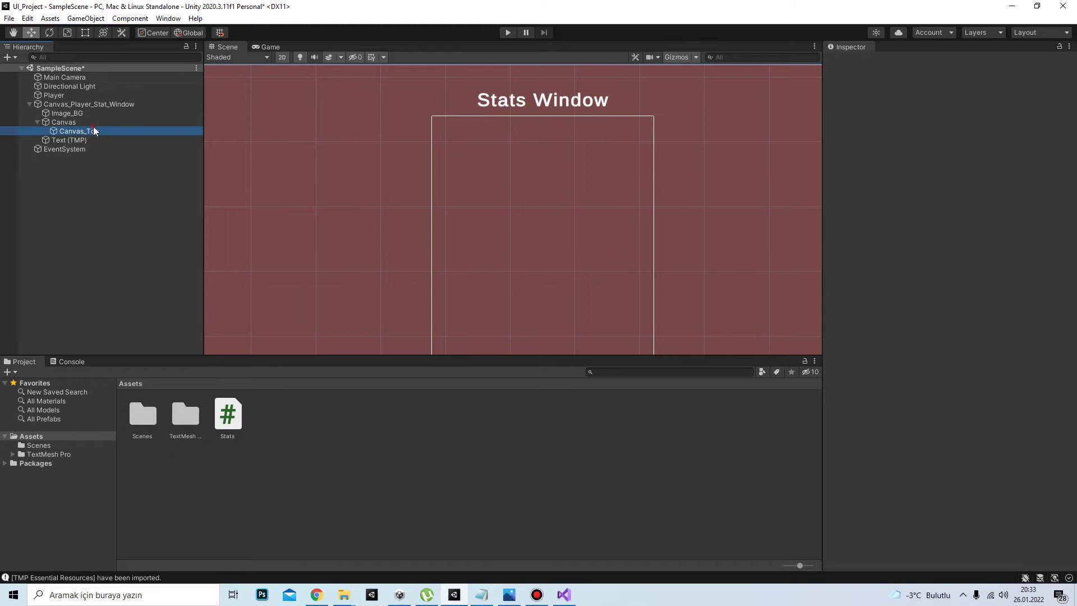
scroll(490, 248, "down", 2)
key("r")
key("t")
left_click_drag(523, 312, 523, 131)
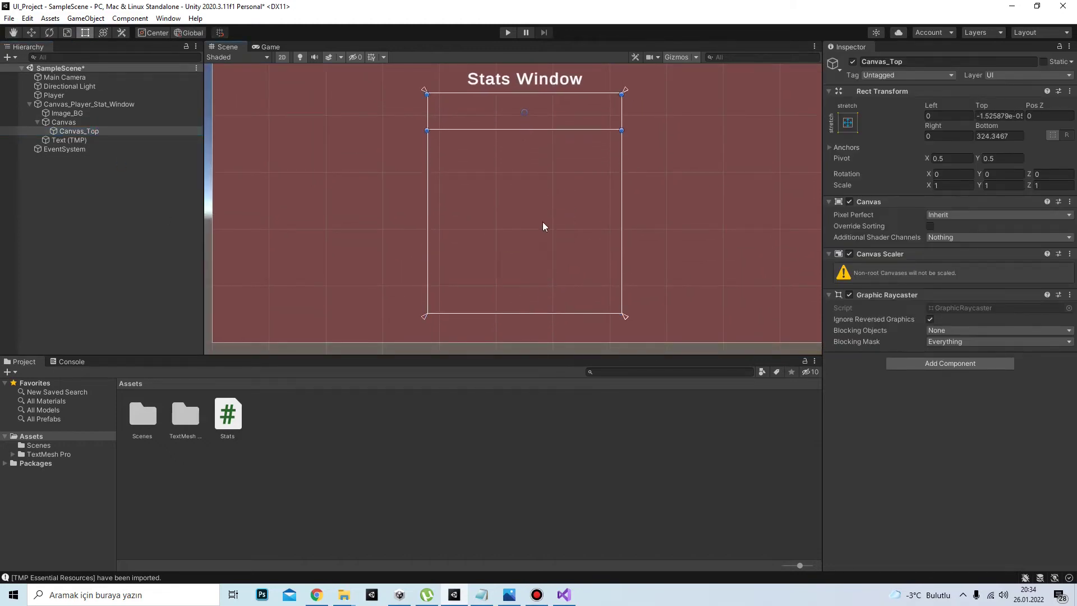
left_click_drag(424, 315, 427, 139)
scroll(519, 146, "up", 3)
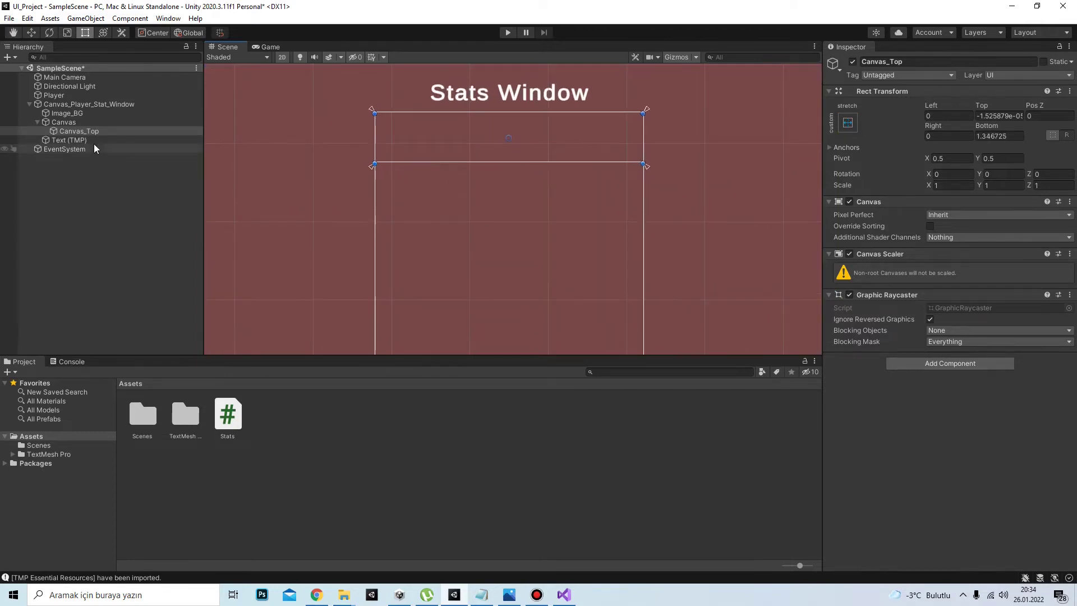
Add a TextMeshPro text under Canvas_Top and set its text to "Player Level".
right_click(81, 130)
mouse_move(118, 350)
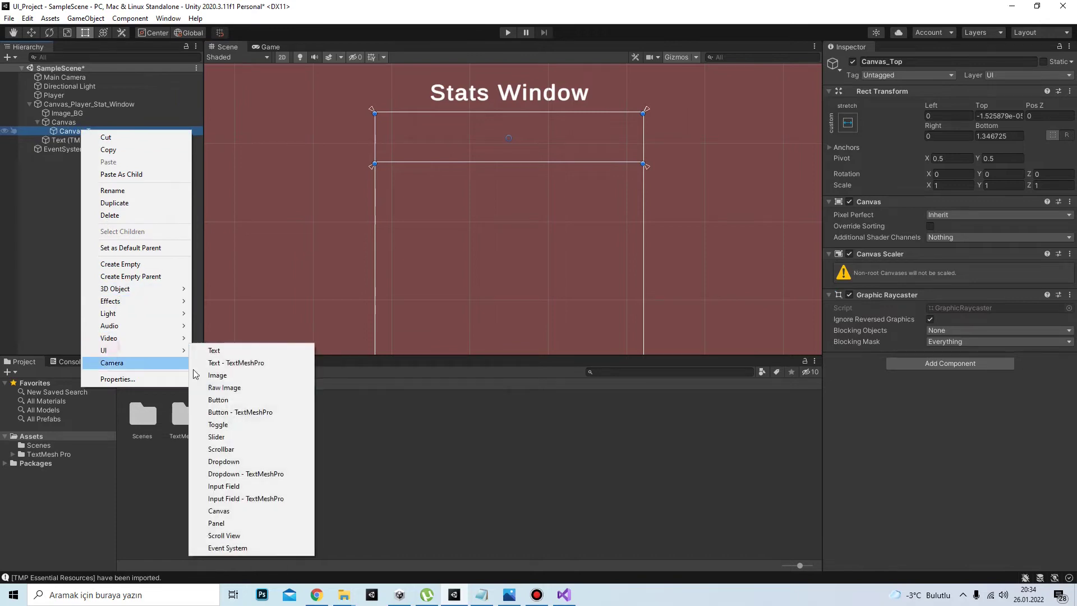
left_click(238, 364)
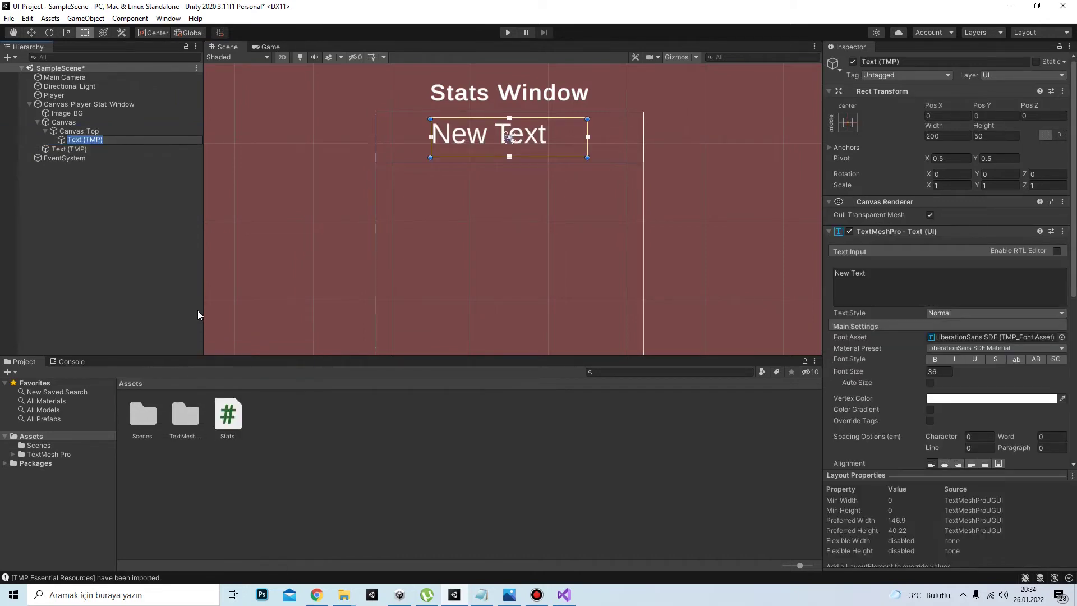
left_click(860, 288)
type("Player Level")
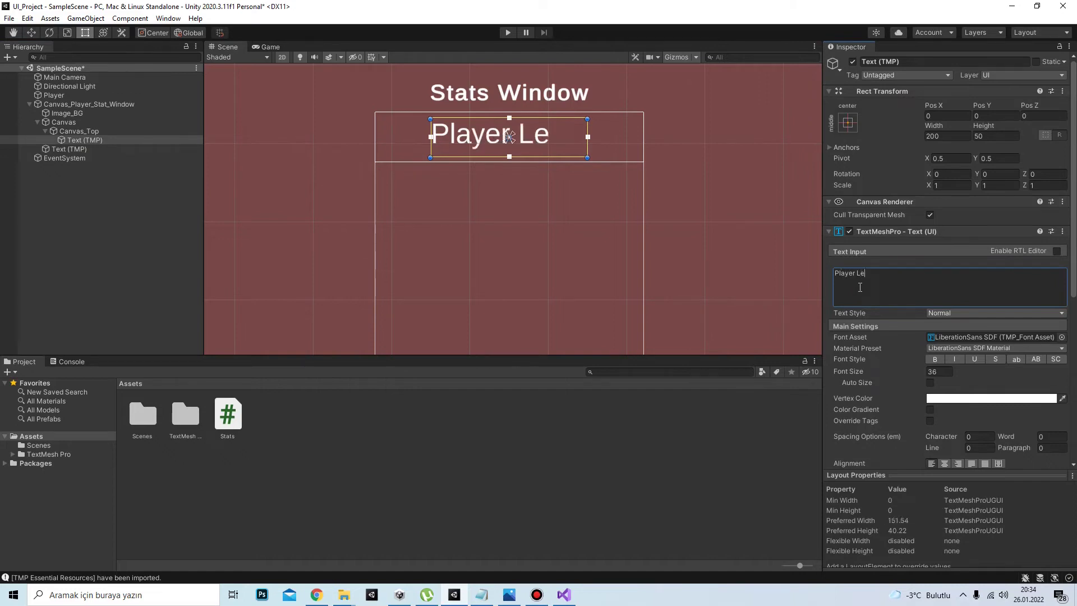
left_click(22, 208)
Narrow the new text's box to about 86 wide and enable Auto Size.
left_click(83, 140)
key("e")
key("r")
key("t")
left_click_drag(586, 148, 497, 155)
left_click(930, 383)
scroll(529, 139, "up", 3)
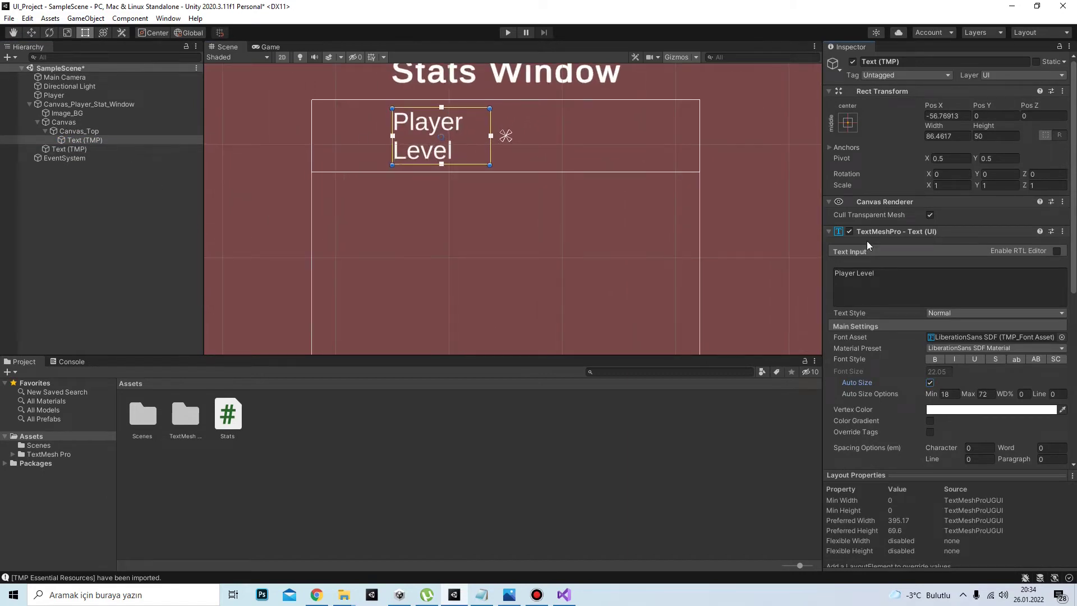
Shorten the text inside Canvas_Top to "Level" and move it toward the left end of the strip.
key("BackSpace")
left_click(32, 216)
left_click(83, 140)
key("w")
left_click_drag(488, 139, 432, 141)
Fit the Level text's anchors around the corners of its own text box.
left_click_drag(506, 140, 331, 167)
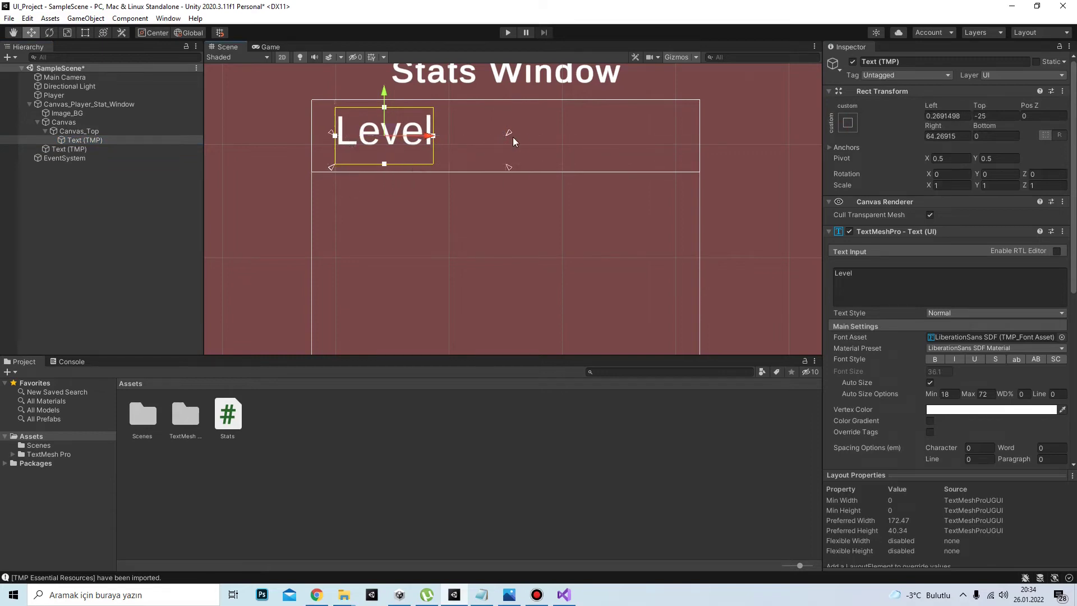
left_click(513, 136)
key("ctrl+z")
left_click_drag(510, 135, 446, 101)
Rename the Level text object as Text (TMP)_TXT.
left_click(106, 139)
left_click(106, 139)
left_click(118, 201)
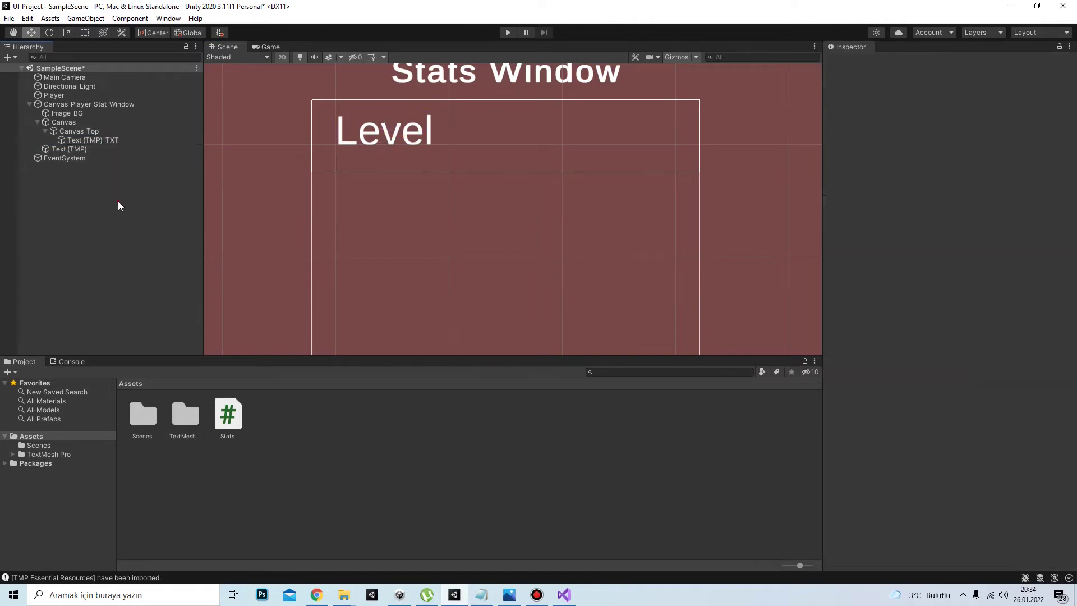
Add a second TextMeshPro text under Canvas_Top and name it Text (TMP)_VAL.
right_click(93, 132)
mouse_move(132, 353)
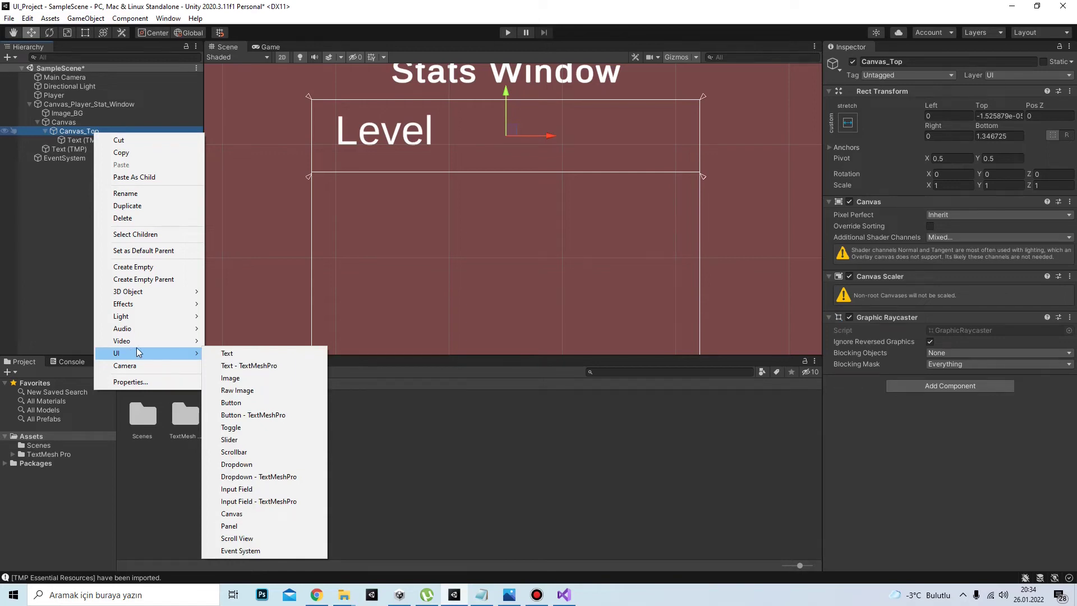
left_click(248, 365)
key("End")
type("_VAL")
key("Return")
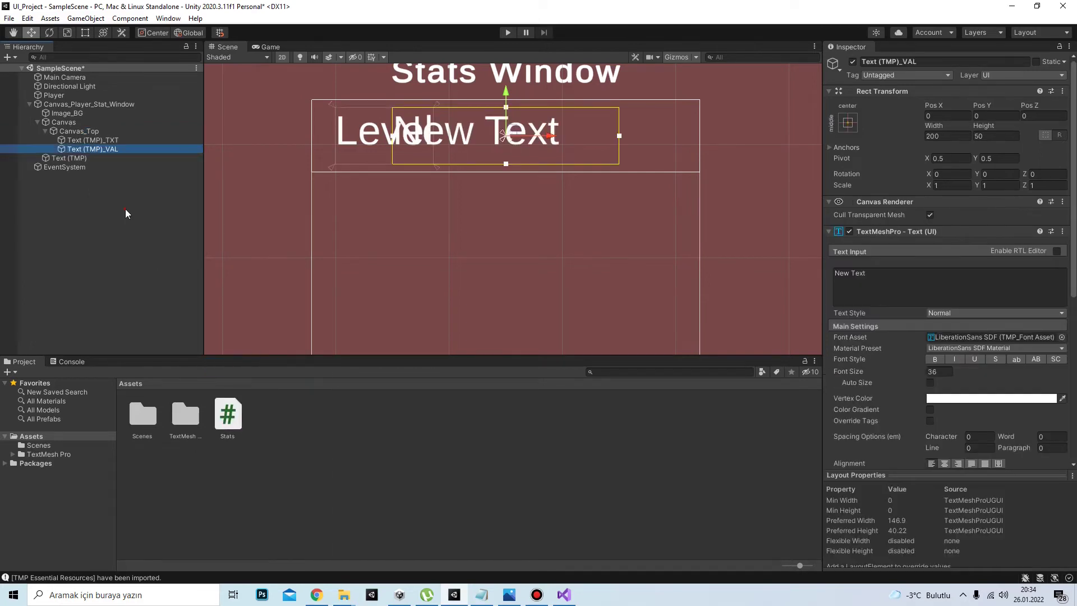
left_click(126, 209)
Set the text of Text (TMP)_VAL to "0".
double_click(117, 149)
key("e")
key("t")
left_click(948, 283)
key("ctrl+a")
type("0")
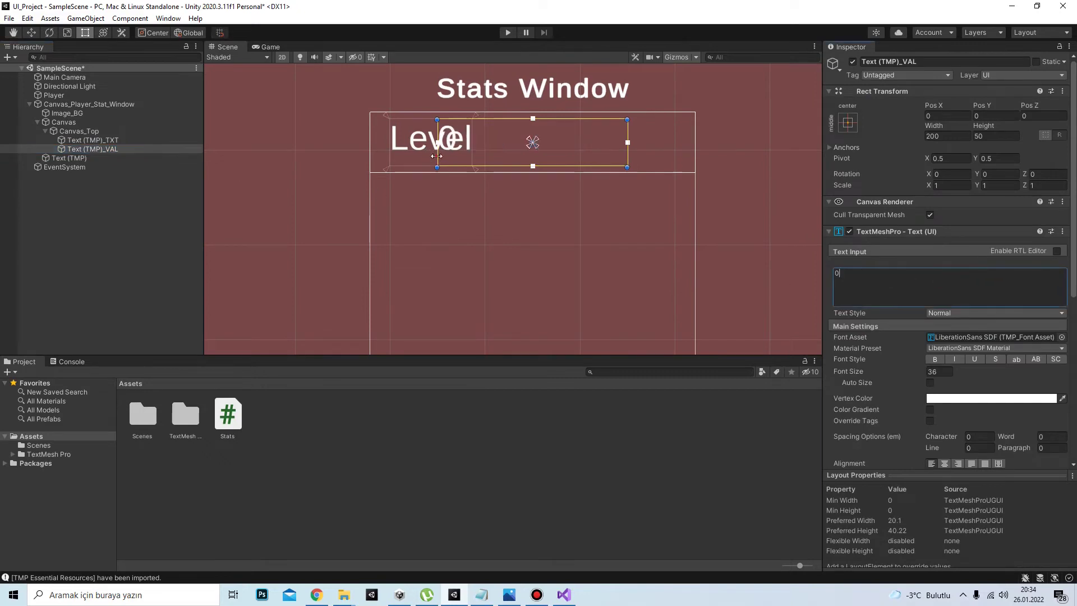
Shrink the text box of Text (TMP)_VAL and align its text to the horizontal center and vertical middle.
left_click_drag(437, 156, 540, 156)
left_click(945, 463)
scroll(945, 276, "down", 3)
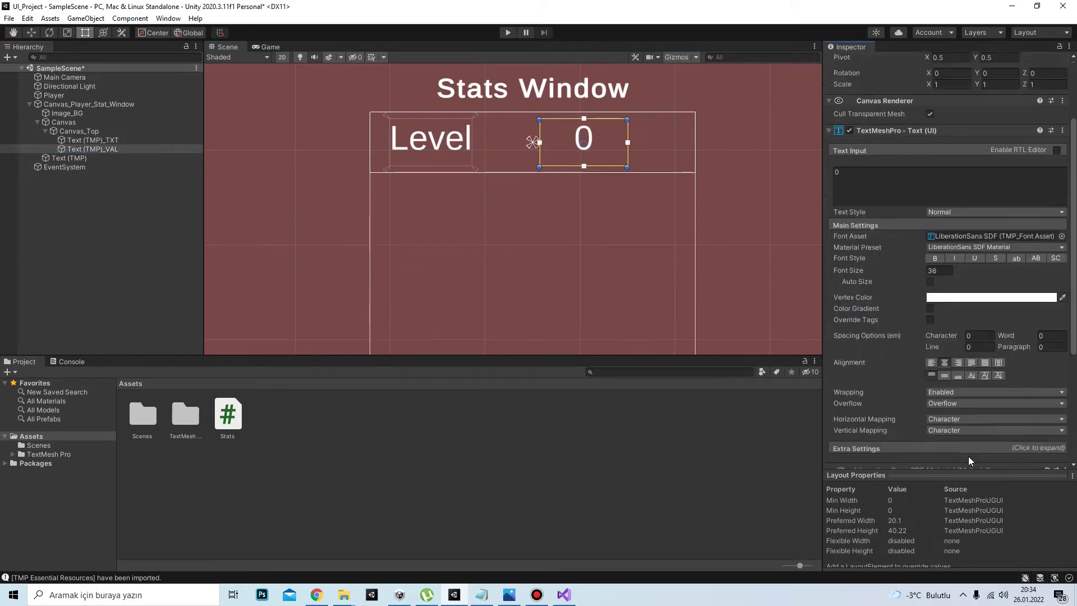
left_click_drag(627, 167, 527, 141)
Move Text (TMP)_VAL directly beside the Level text and fit its anchors around its own box.
key("w")
left_click_drag(496, 102, 496, 101)
left_click_drag(530, 147, 475, 163)
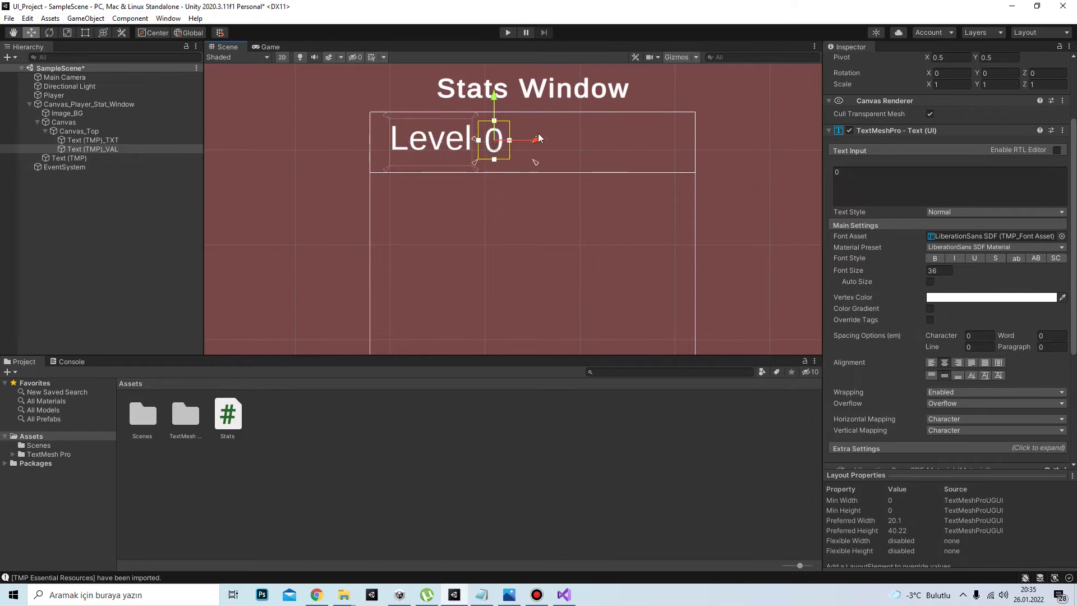
scroll(537, 133, "up", 3)
scroll(514, 193, "down", 1)
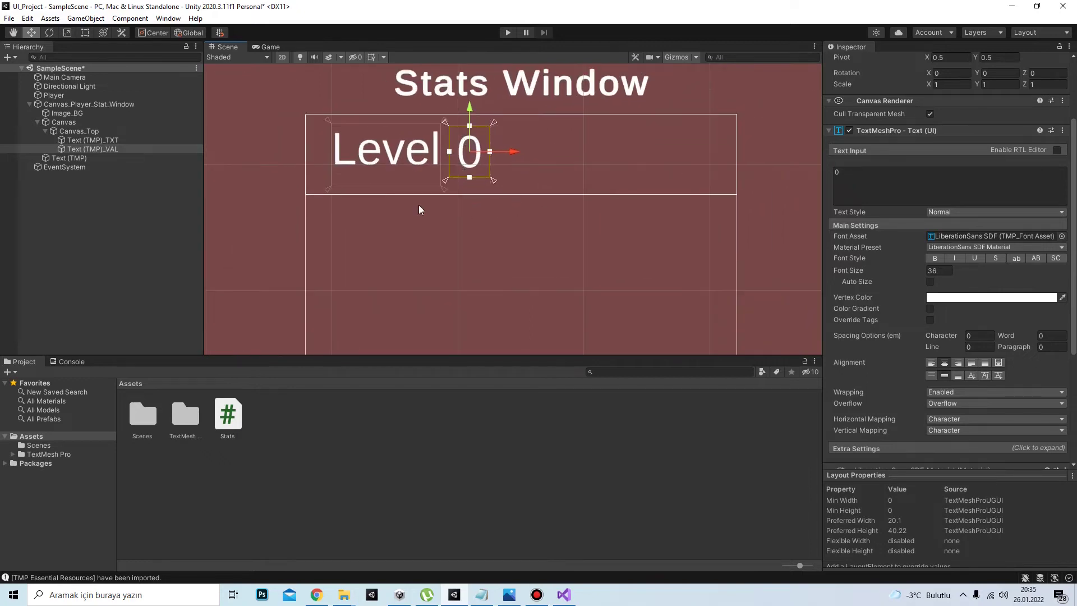
left_click(514, 193)
Add a colon to the label in Text (TMP)_TXT so it reads "Level:".
left_click(105, 140)
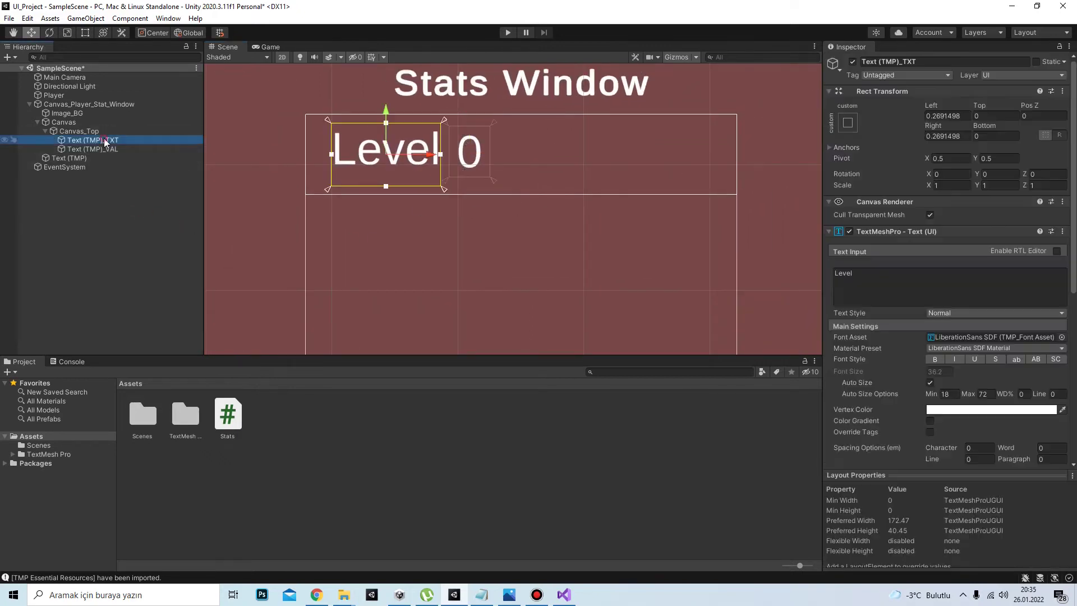
left_click(875, 273)
type(":")
left_click(130, 173)
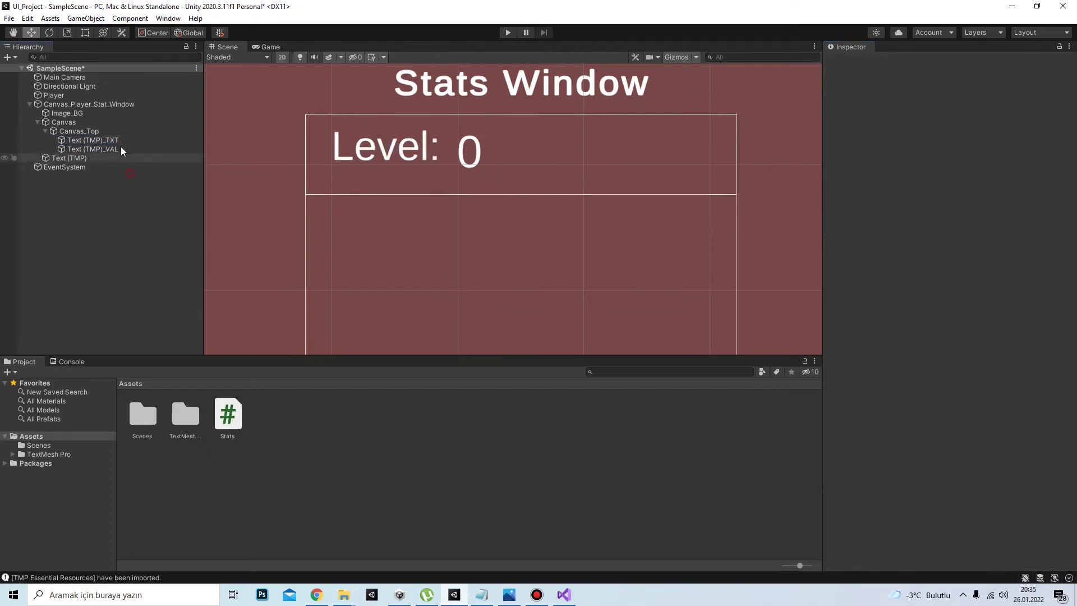
Raise Text (TMP)_VAL and its anchors slightly to line up with the "Level:" label.
left_click(92, 149)
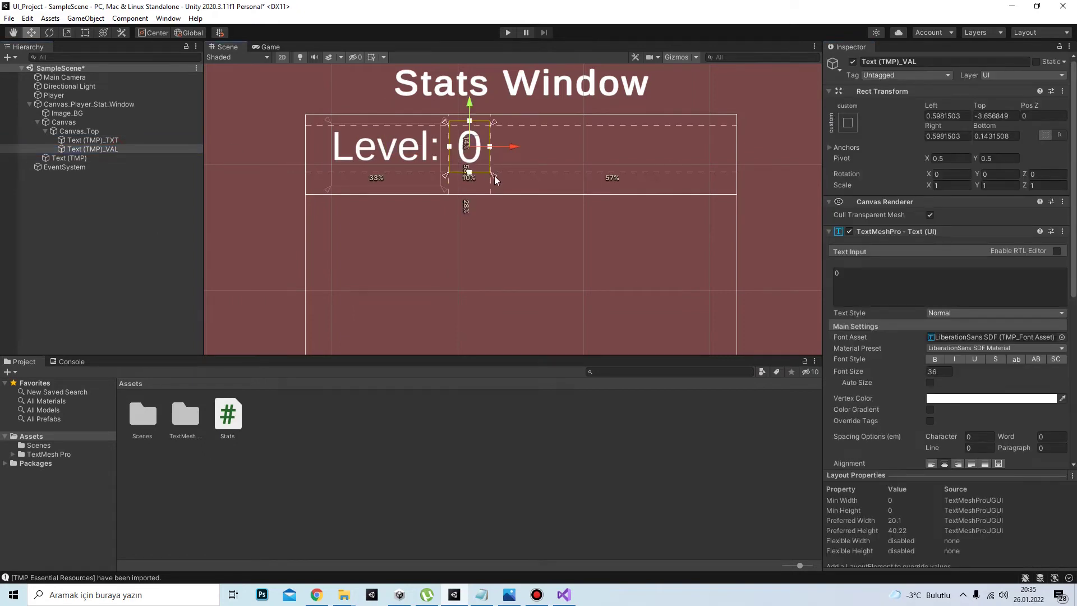
left_click(149, 231)
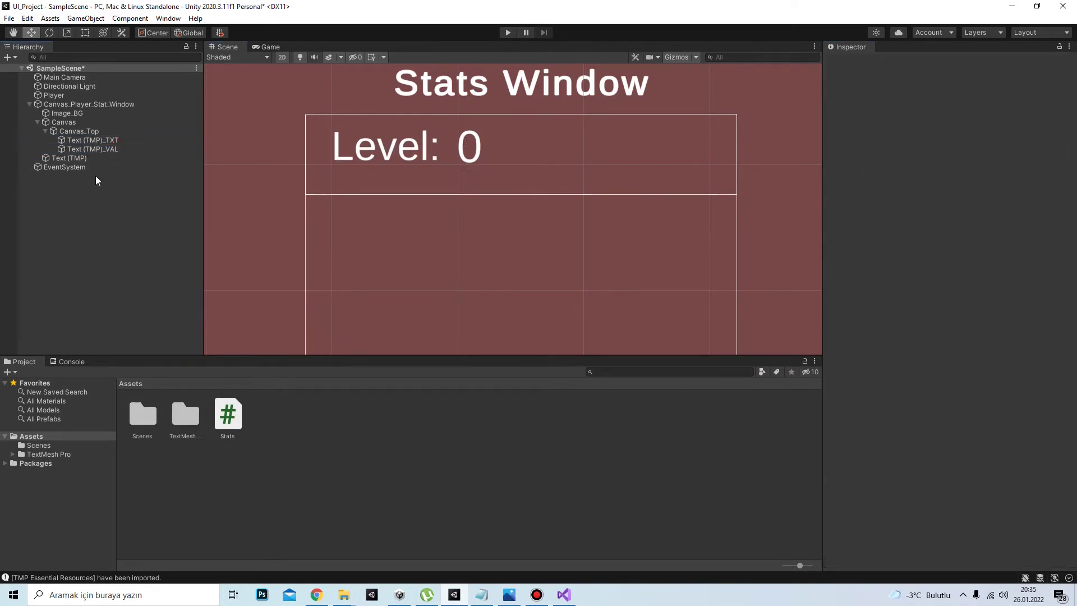
left_click(103, 140)
left_click(103, 149, "ctrl")
left_click(135, 213)
scroll(406, 249, "down", 8)
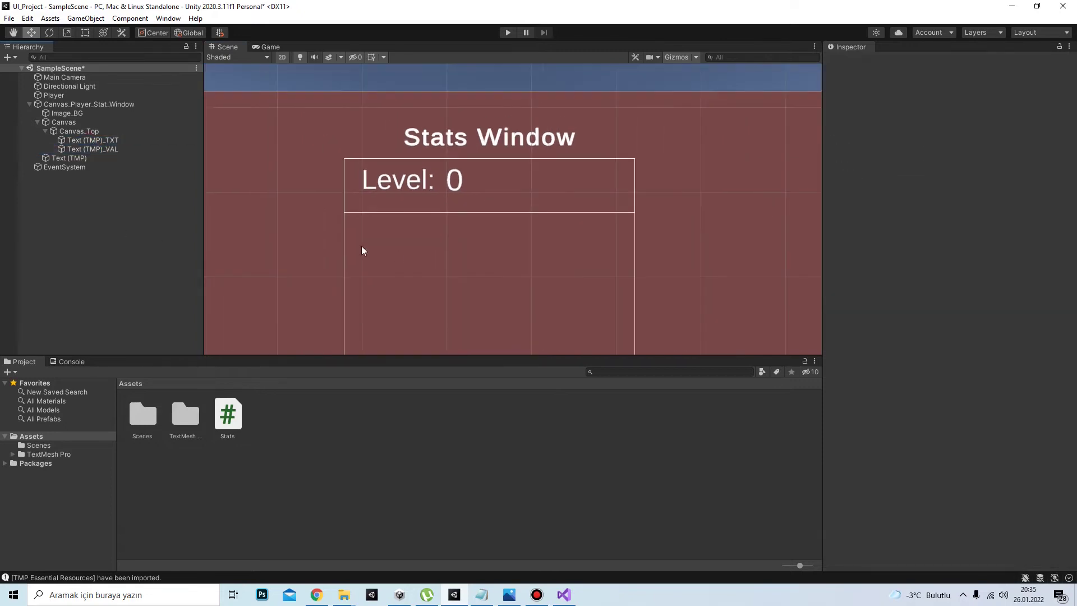
Create another UI canvas inside the nested Canvas and name it Canvas_Bot.
left_click_drag(102, 159, 82, 128)
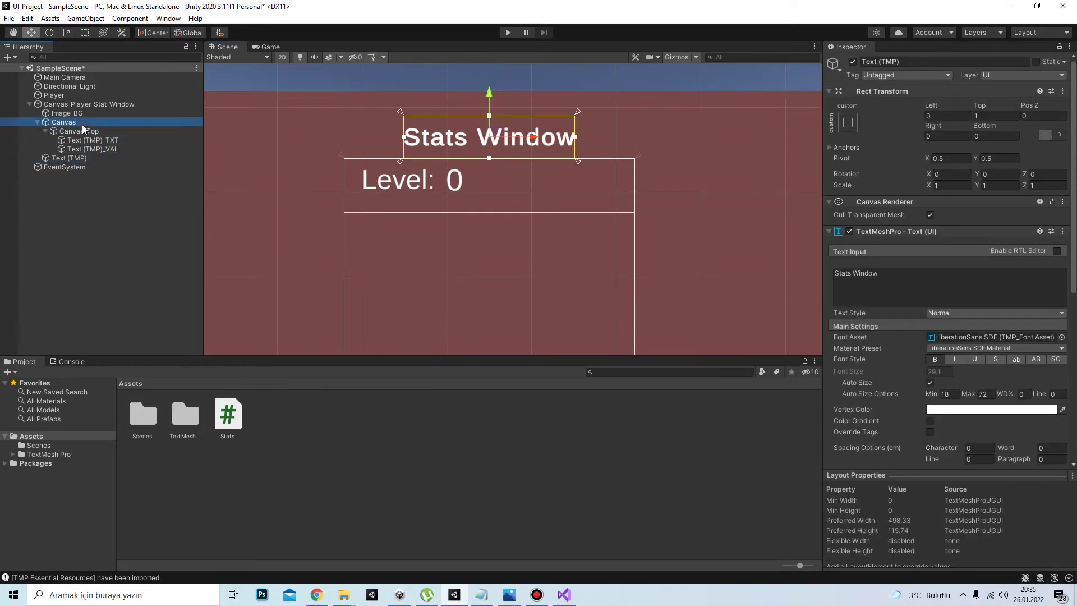
right_click(81, 124)
mouse_move(132, 344)
left_click(237, 508)
type("Canvas_Bot")
key("Return")
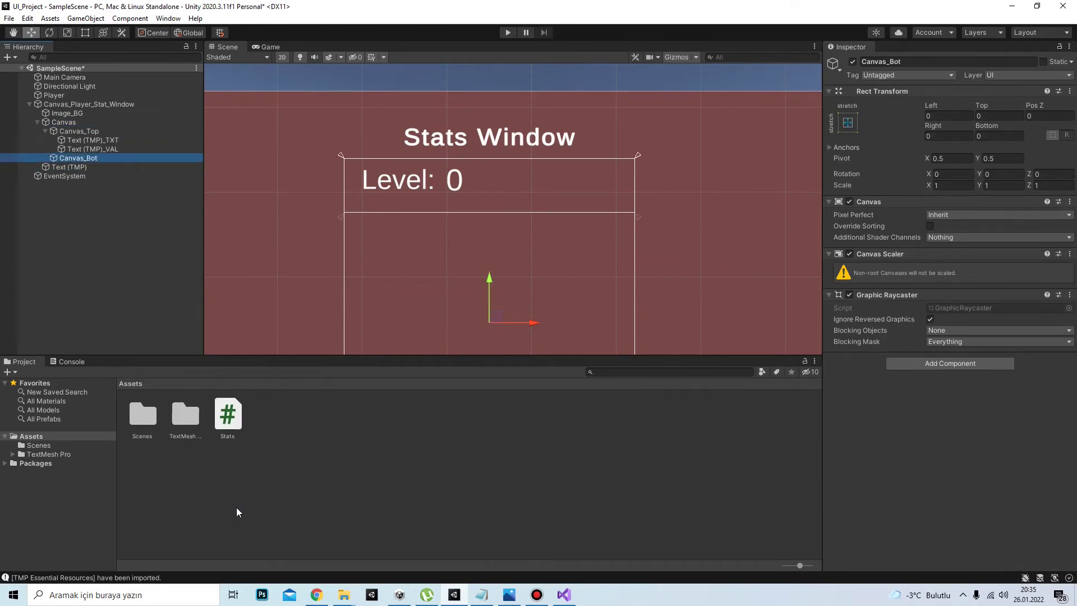
Copy the Level label and its value text into Canvas_Bot and rename the label copy Text (TMP)_STAT1_TXT.
right_click(78, 158)
mouse_move(120, 376)
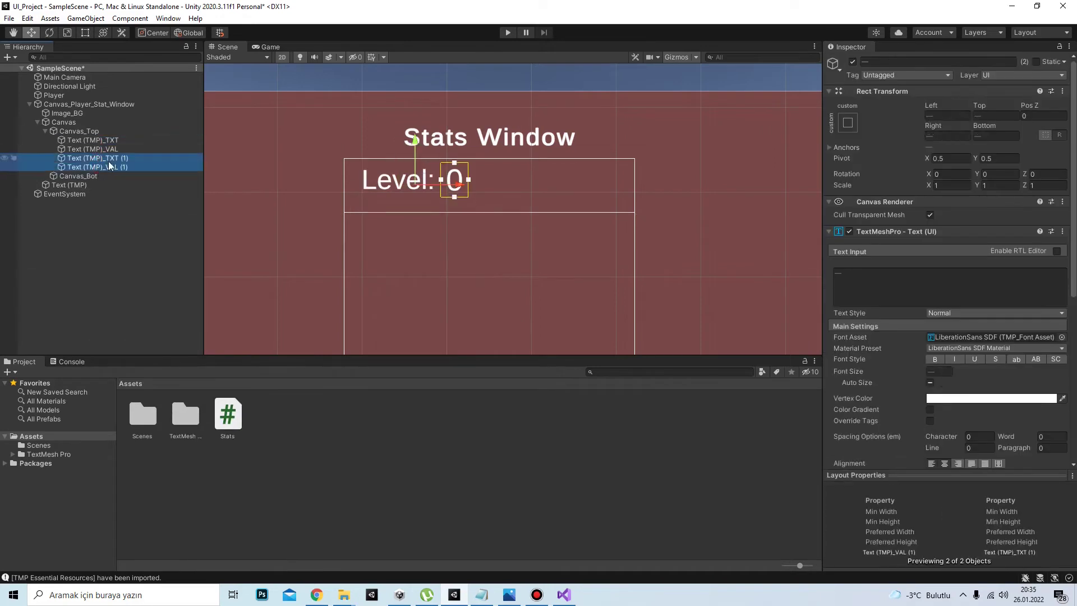
left_click_drag(108, 160, 83, 176)
left_click(107, 167)
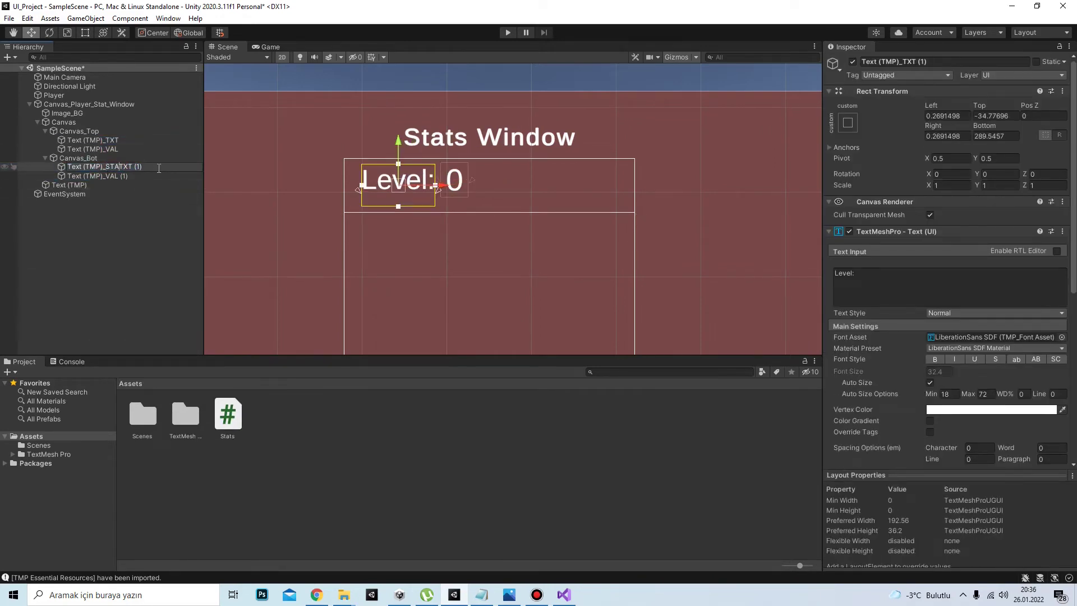
left_click_drag(155, 167, 144, 167)
key("BackSpace")
Rename the value text copy in Canvas_Bot as Text (TMP)_STAT1_VAL.
left_click(107, 178)
left_click(107, 178)
type("STA")
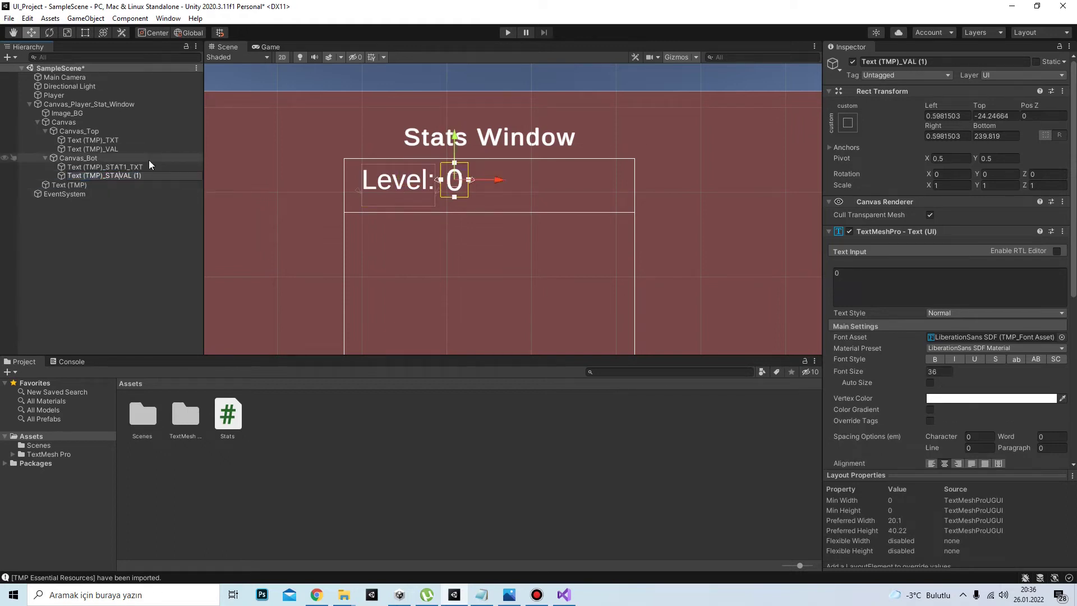
type("T1_")
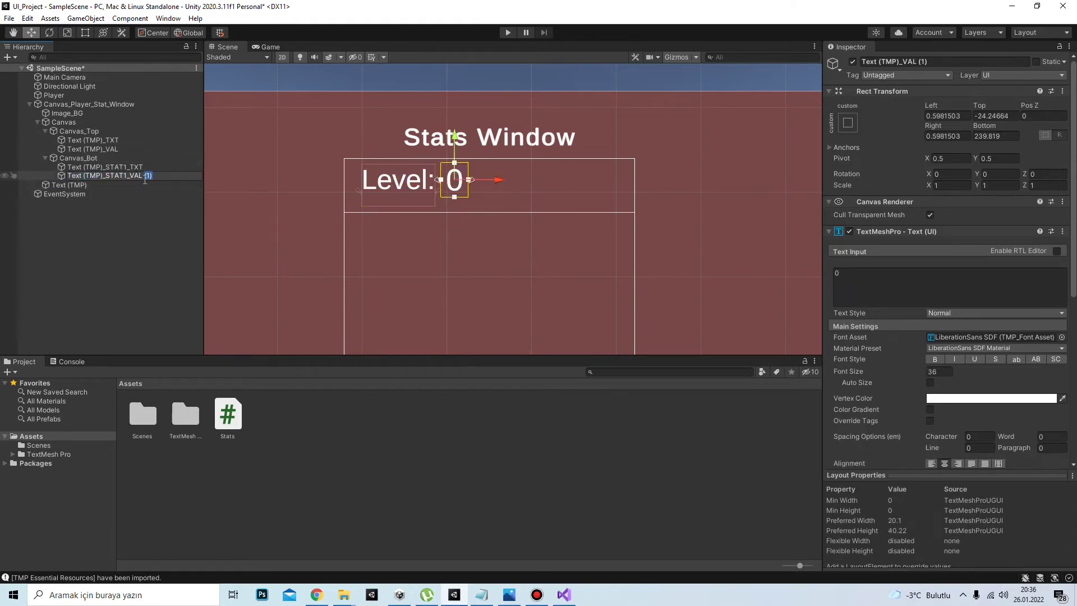
key("BackSpace")
left_click(153, 217)
Place Text (TMP)_STAT1_VAL at the centre of Canvas_Bot using the middle-center anchor preset.
left_click(133, 170)
left_click(133, 177)
left_click(848, 122)
left_click(911, 236, "alt")
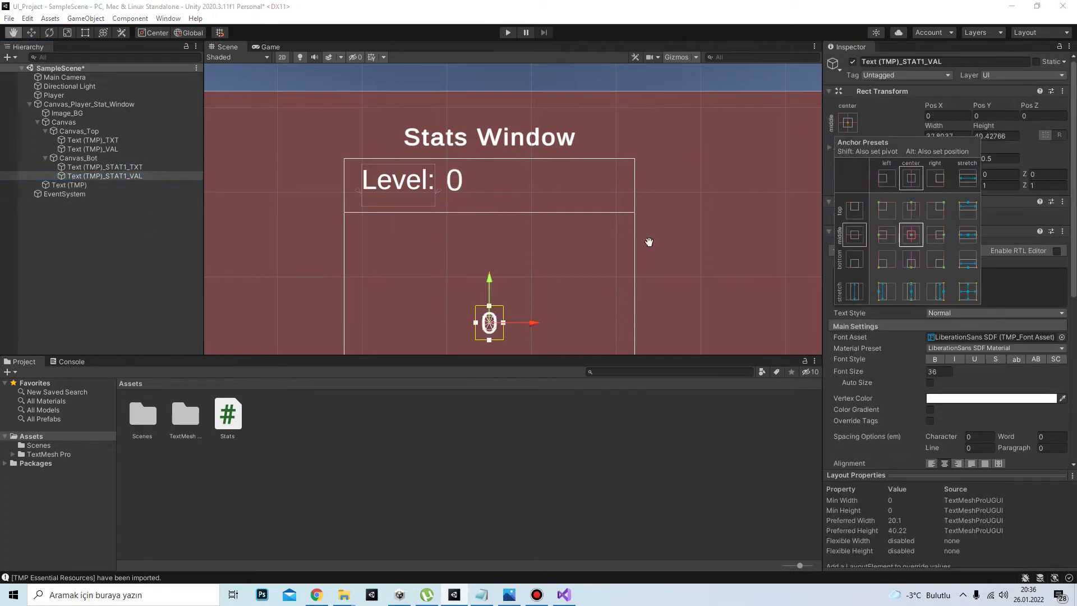
scroll(561, 263, "down", 4)
middle_click_drag(449, 336, 460, 257)
Centre Text (TMP)_STAT1_TXT in Canvas_Bot with the middle-center anchor preset and shift it to the left of the 0 value.
left_click(147, 230)
left_click(105, 167)
key("e")
left_click(846, 122)
left_click(904, 236, "alt")
key("w")
left_click_drag(543, 226, 462, 225)
left_click(125, 233)
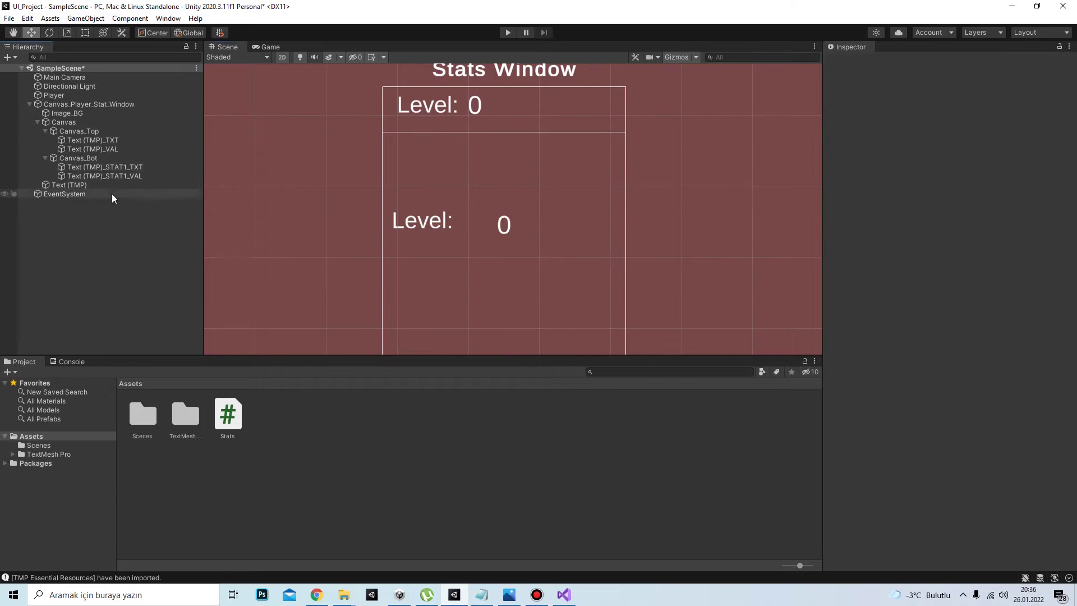
Delete Text (TMP)_STAT1_TXT and Text (TMP)_STAT1_VAL from Canvas_Bot.
scroll(572, 170, "down", 2)
left_click(104, 157)
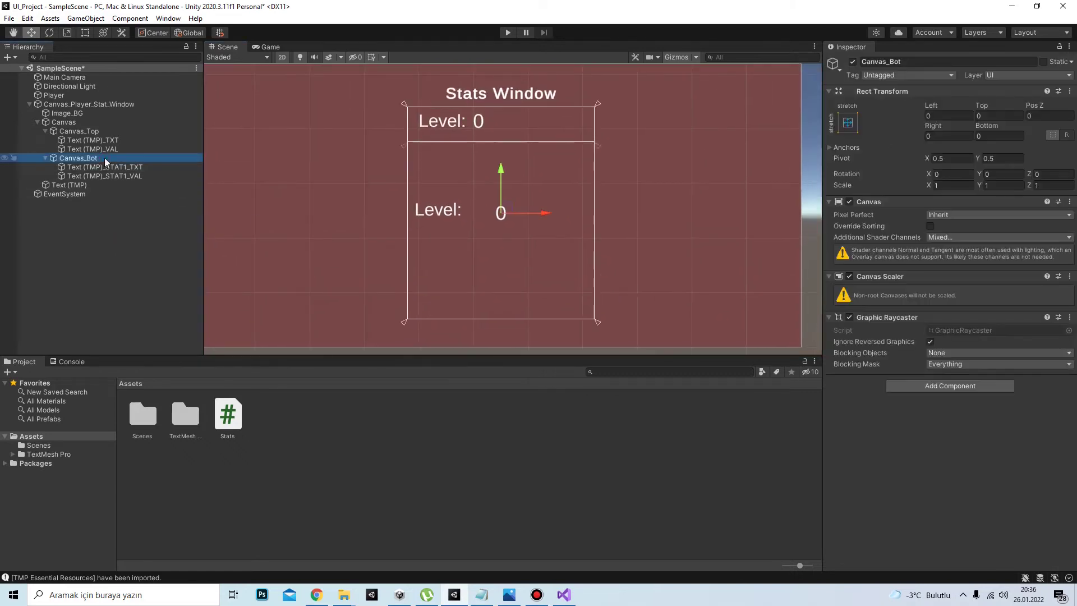
left_click(143, 170)
key("Delete")
left_click(142, 168)
key("Delete")
Add a Vertical Layout Group to Canvas_Bot with Upper Center child alignment and control of child width and height.
left_click(140, 159)
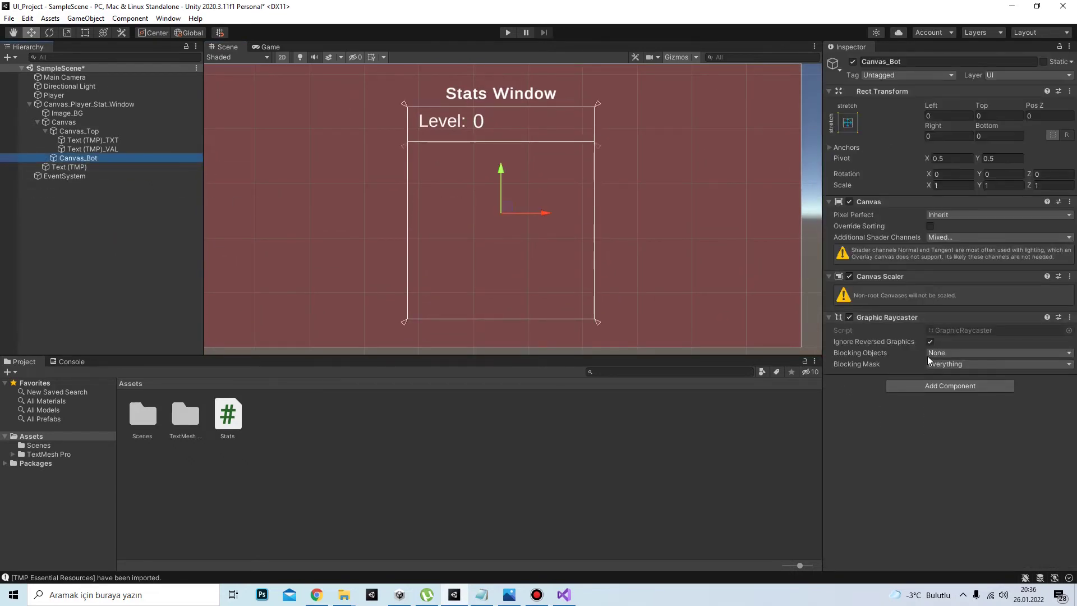
left_click(950, 385)
type("vertical")
key("Return")
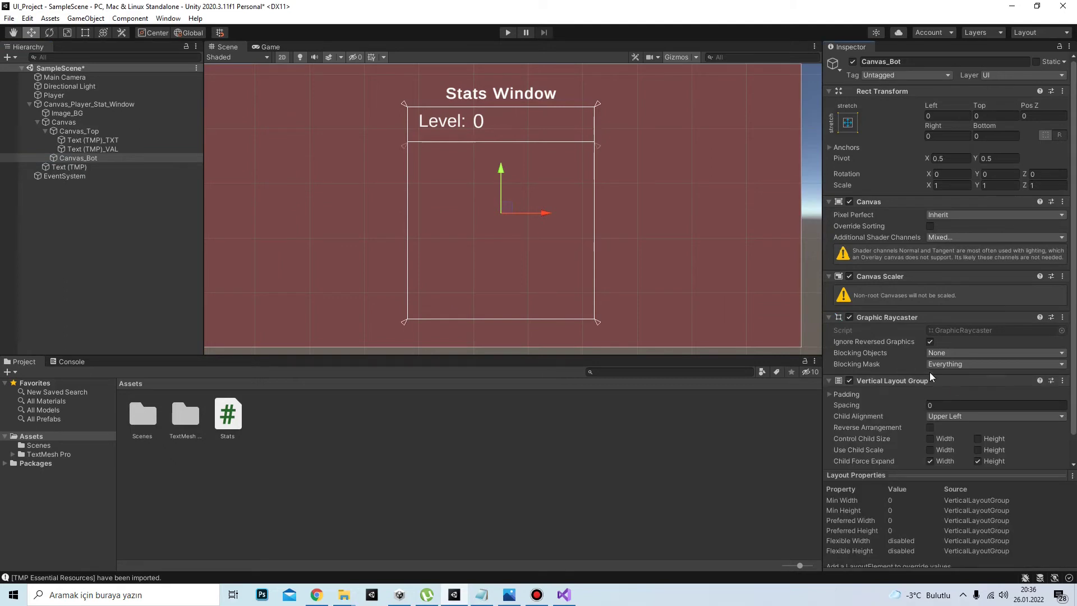
left_click(958, 417)
left_click(960, 433)
Create a UI canvas inside Canvas_Bot and name it Canvas_STAT_1.
right_click(82, 157)
mouse_move(121, 379)
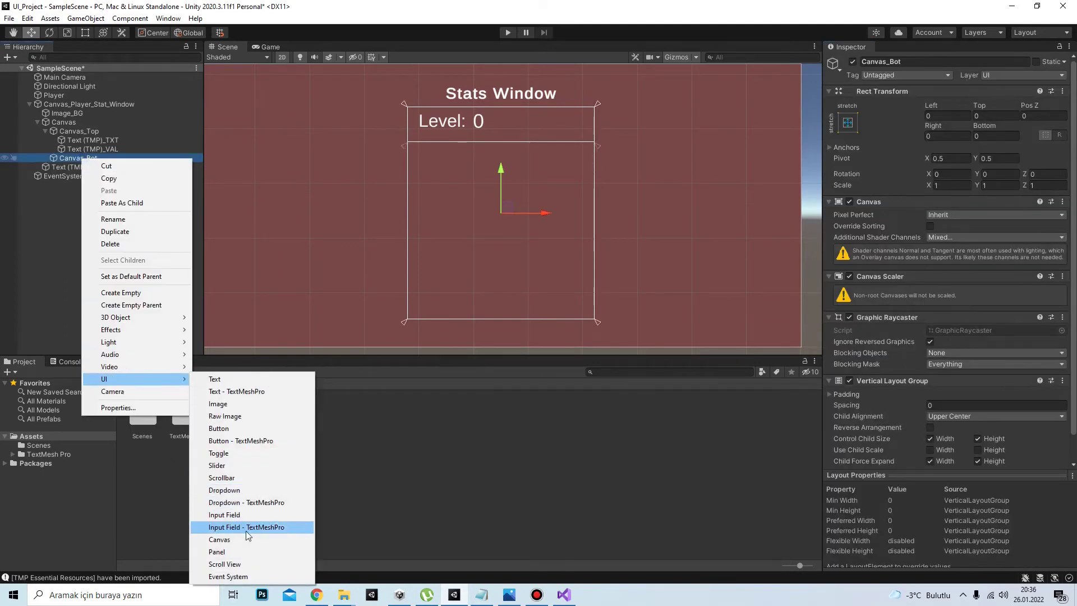
left_click(224, 543)
left_click(87, 168)
key("F2")
left_click(108, 167)
type("_STAT_1")
key("Return")
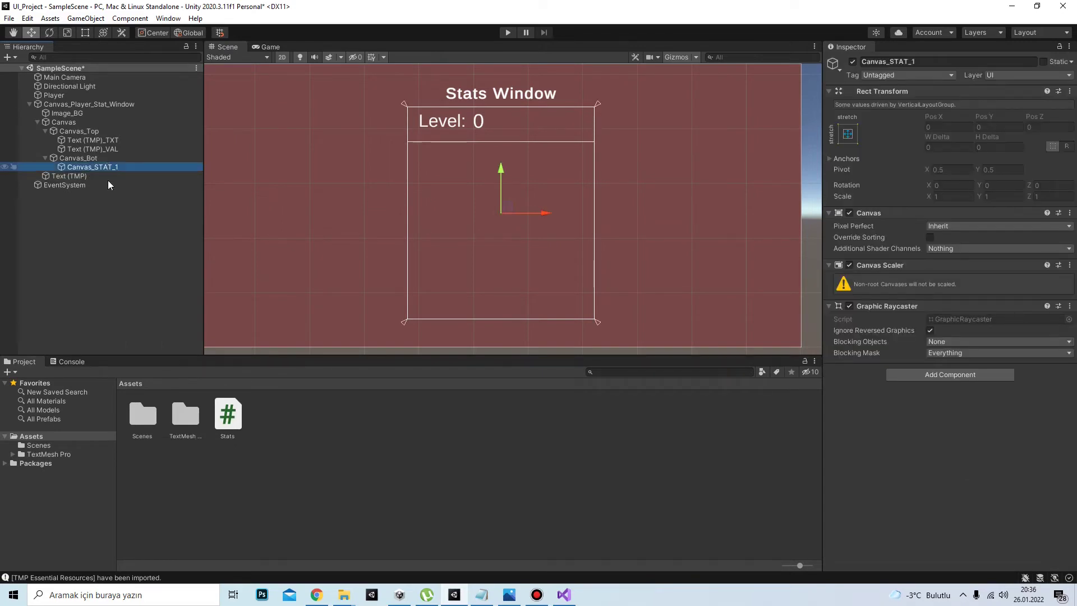
Duplicate Canvas_STAT_1 within Canvas_Bot and compare the areas of the two stat canvases.
key("ctrl+d")
left_click(87, 230)
left_click(105, 167)
left_click(117, 175)
left_click(119, 169)
left_click(118, 174)
left_click(117, 170)
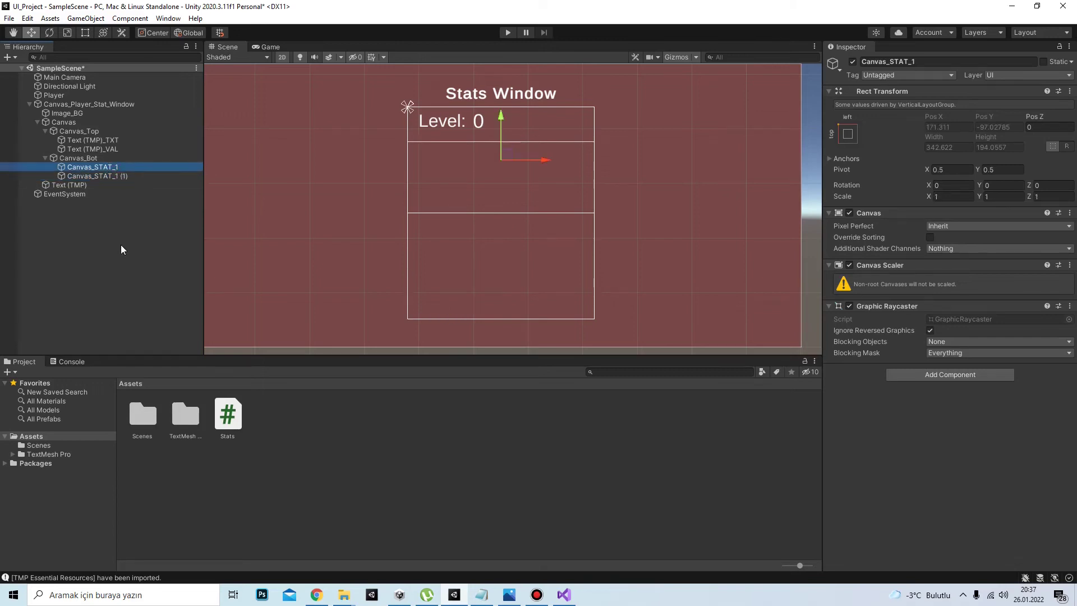
Create a UI canvas nested inside the first Canvas_STAT_1.
right_click(104, 170)
mouse_move(147, 392)
left_click(271, 551)
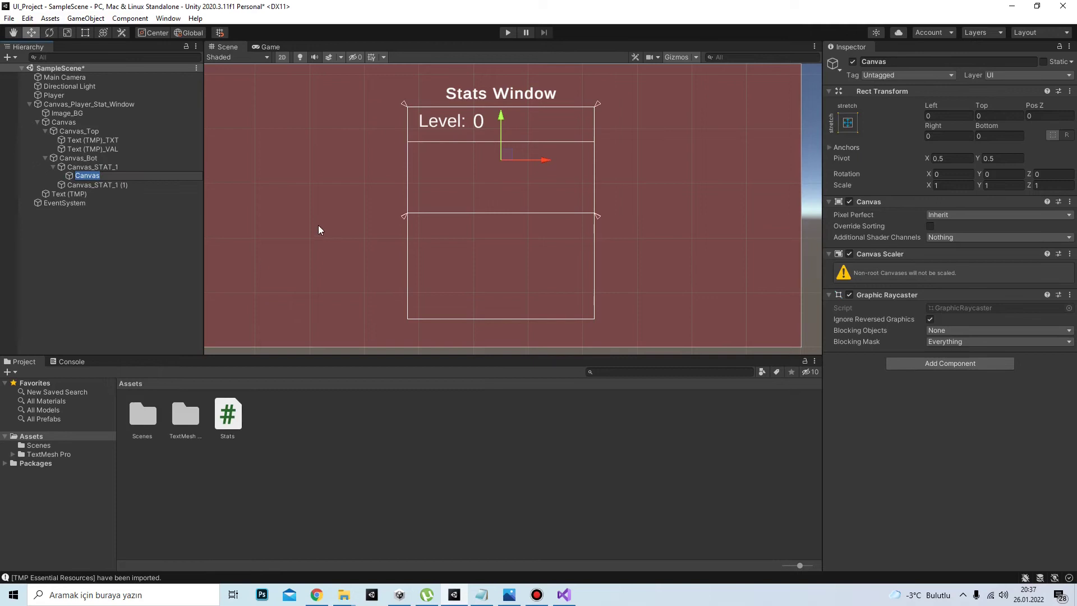
left_click(125, 166)
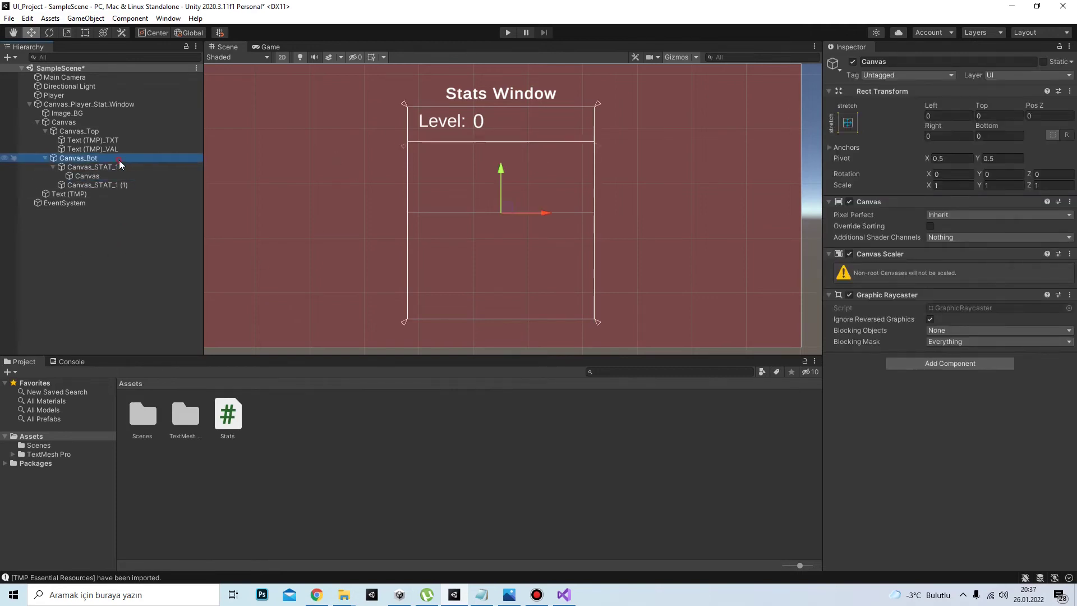
key("e")
key("w")
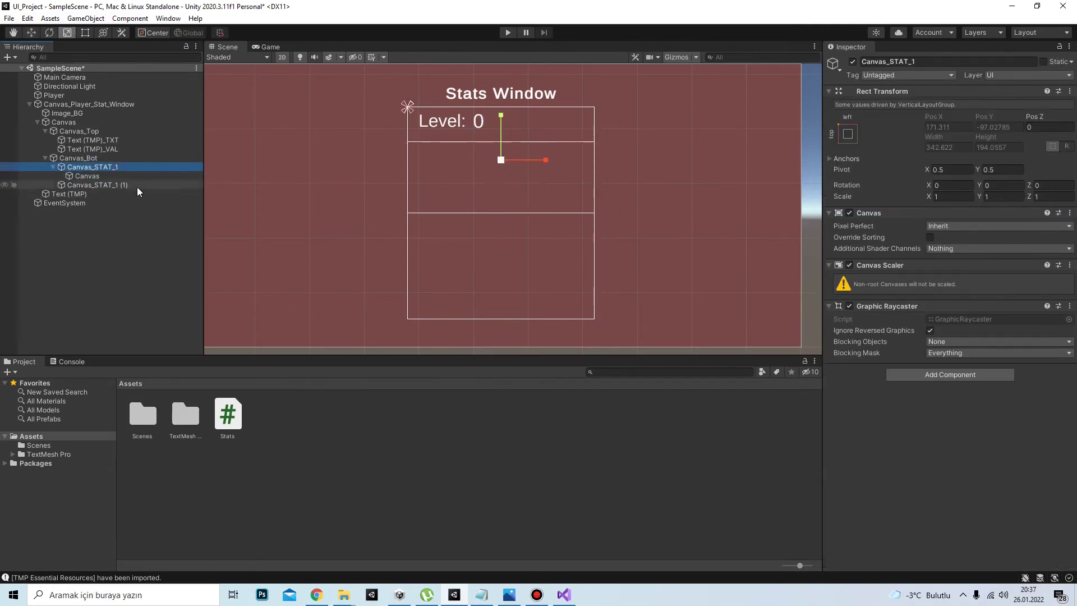
left_click(102, 176)
left_click(848, 123)
scroll(578, 124, "up", 5)
Lower the top edge of Canvas_Bot so it meets the bottom edge of Canvas_Top.
key("t")
left_click(493, 105)
left_click(82, 121)
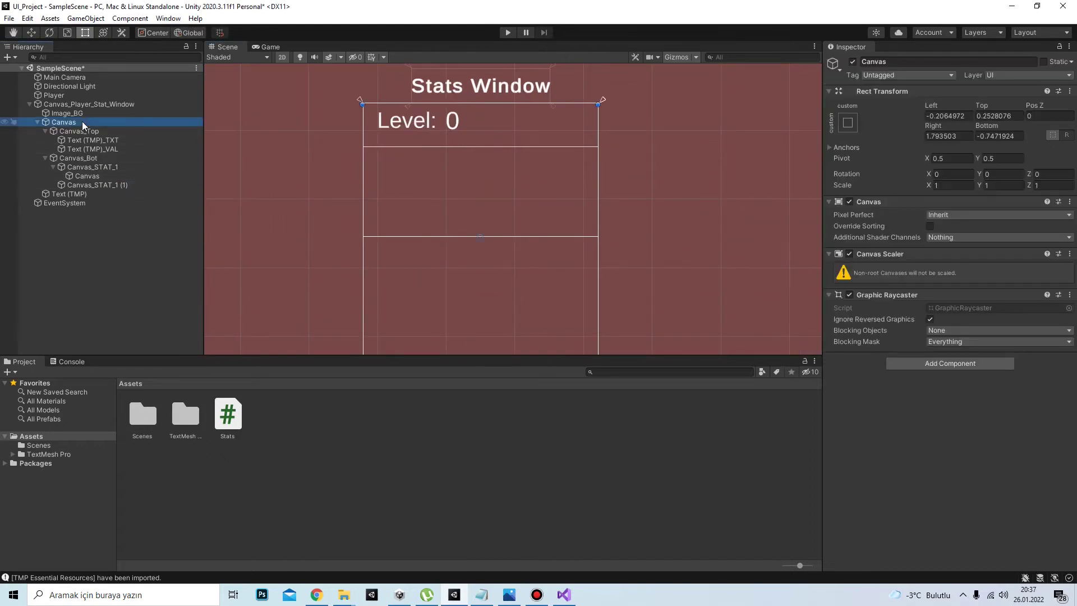
left_click(83, 130)
left_click(89, 159)
scroll(593, 288, "down", 1)
middle_click_drag(593, 288, 593, 212)
scroll(543, 178, "down", 2)
middle_click_drag(544, 177, 540, 193)
left_click_drag(496, 82, 497, 115)
Rename the canvas nested in Canvas_STAT_1 as Canvas_STAT_INNER.
left_click(112, 166)
left_click(106, 176)
left_click(110, 184)
left_click(109, 176)
key("f")
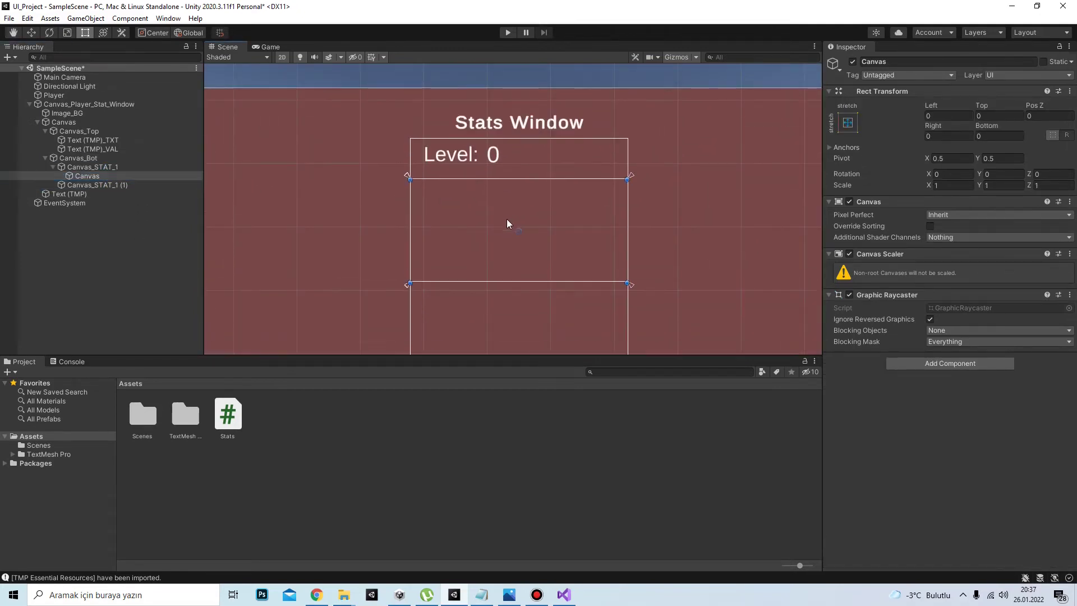
left_click(96, 169)
left_click(99, 176)
left_click(101, 175)
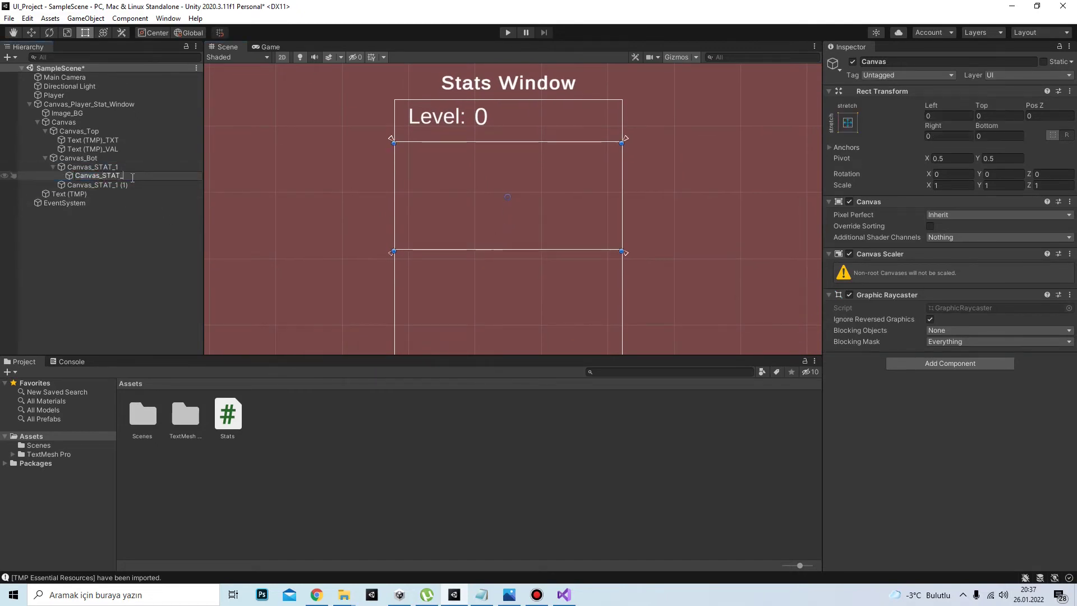
type("ER")
key("Return")
Shrink Canvas_STAT_INNER to about 212 wide and centre it in Canvas_STAT_1 with the middle-center anchor preset.
left_click_drag(393, 251, 481, 212)
left_click(848, 122)
left_click(917, 234, "alt")
Duplicate the Level label and value texts into Canvas_STAT_INNER and centre both copies with the middle-center anchor preset.
left_click(120, 242)
right_click(108, 177)
left_click(126, 220)
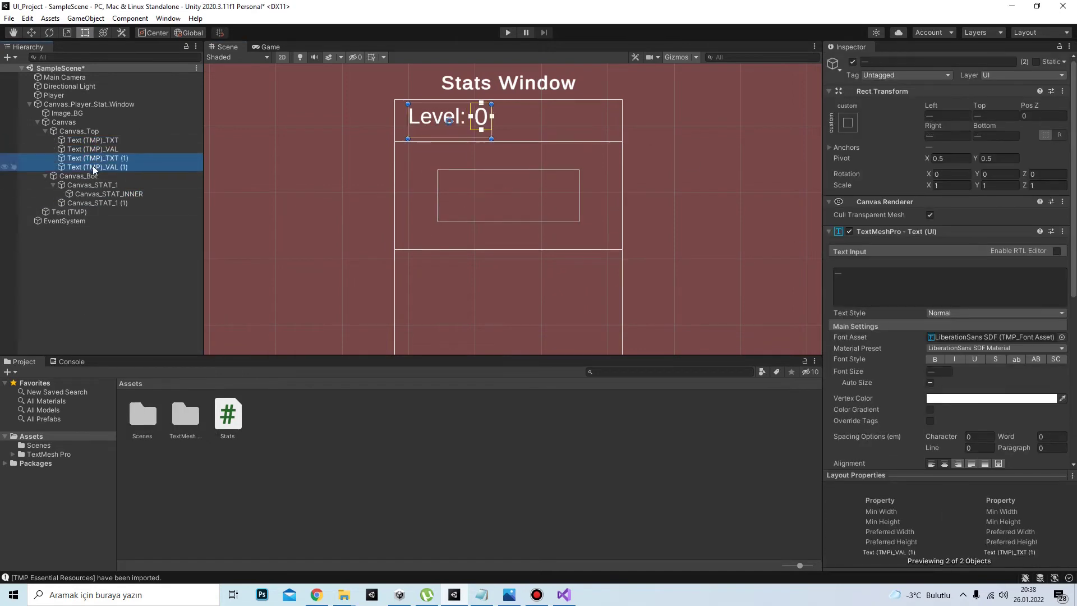
left_click(848, 123)
left_click(890, 235, "alt")
Change the text of the label copy in Canvas_STAT_INNER to "VIT".
left_click(118, 185)
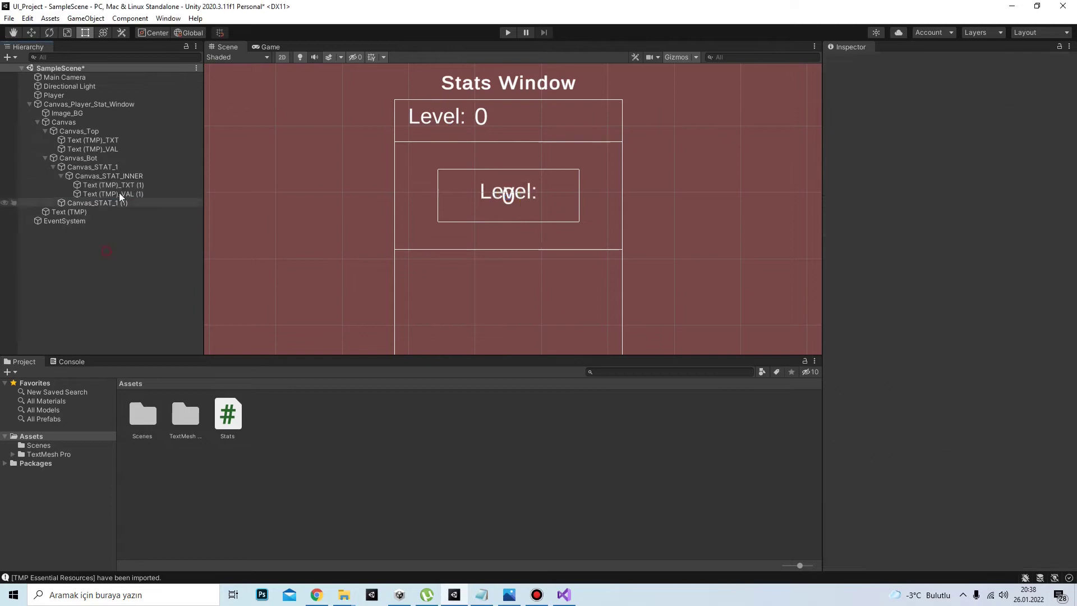
scroll(605, 213, "up", 1)
scroll(549, 199, "up", 1)
key("r")
left_click(873, 279)
type("VIT")
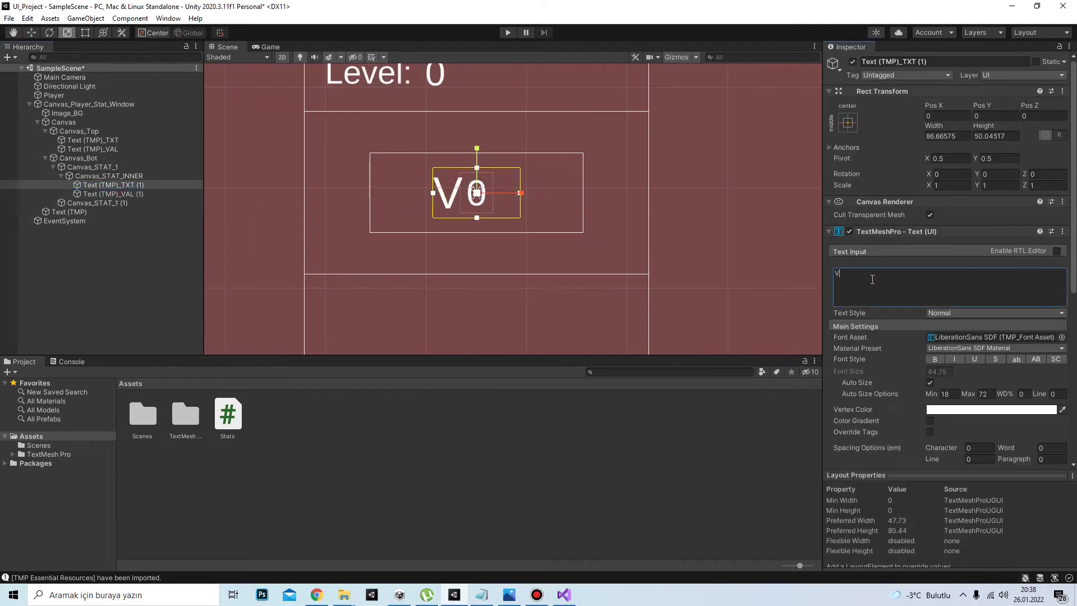
left_click(164, 268)
Try placing the VIT label and the 0 value side by side in Canvas_STAT_INNER.
left_click(138, 185)
key("w")
left_click_drag(520, 194, 504, 160)
left_click(109, 193)
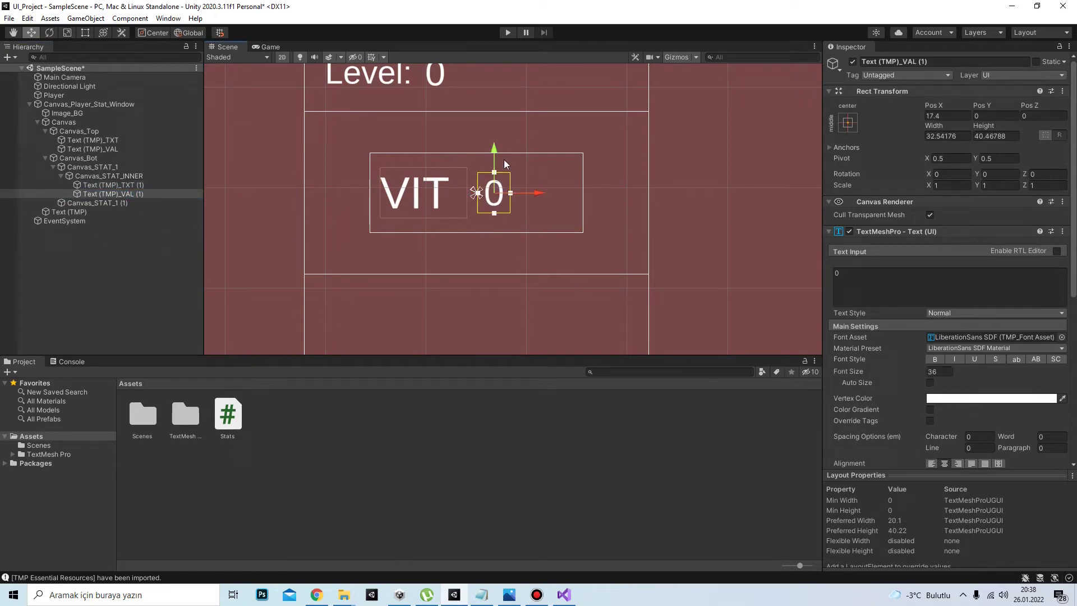
Extend the bottom edge of Canvas_STAT_INNER downward to make it about 116 high.
left_click(121, 175)
key("e")
key("t")
left_click_drag(488, 232, 490, 271)
Snap the VIT label to the top centre of Canvas_STAT_INNER and the 0 value to its middle centre.
left_click(122, 184)
key("w")
left_click_drag(424, 173, 424, 141)
left_click(845, 121)
left_click(903, 210, "alt+shift")
left_click(148, 193)
left_click(852, 121)
left_click(911, 235, "alt+shift")
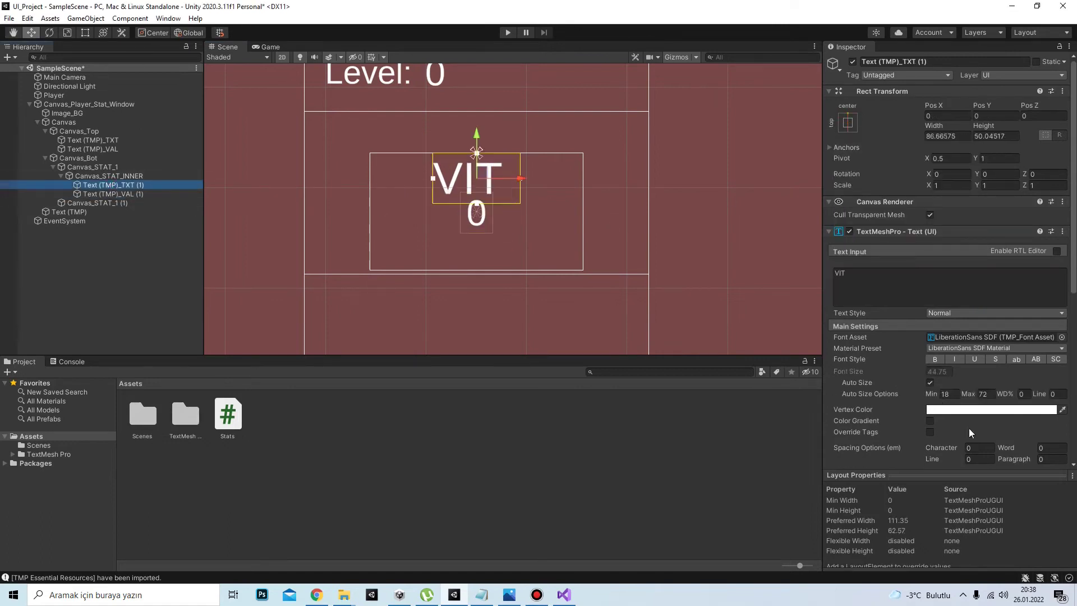
Centre-align the VIT text, and position the 0 value below it with anchors fitted around the value's own box.
scroll(968, 429, "down", 4)
left_click(123, 194)
left_click(480, 186)
scroll(479, 213, "up", 3)
left_click_drag(479, 213, 501, 265)
left_click_drag(471, 205, 444, 202)
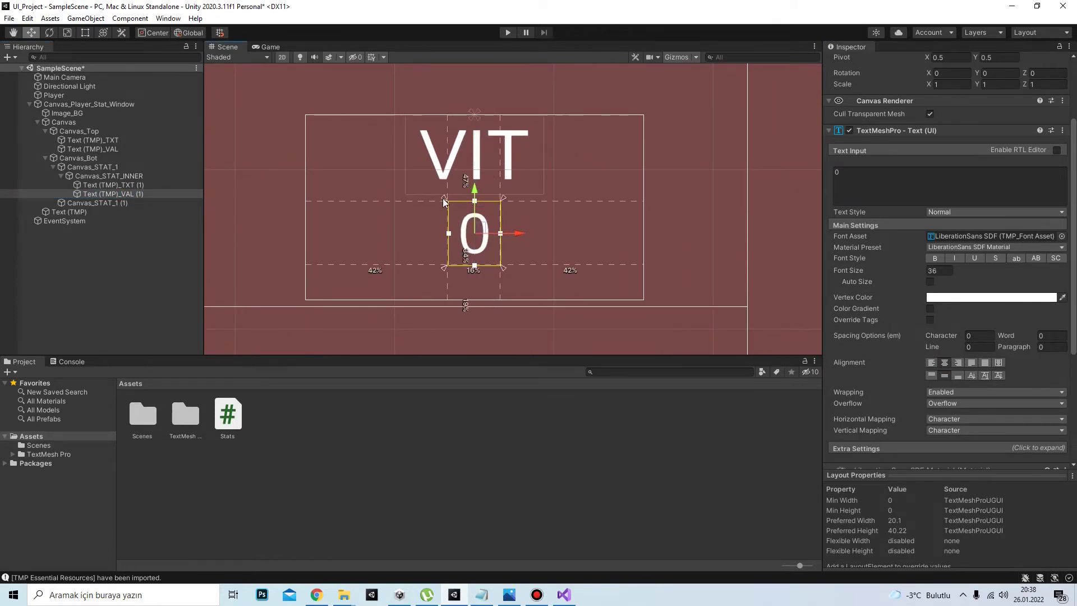
Fit the VIT label's anchors around the corners of its own box.
left_click(129, 185)
scroll(501, 123, "up", 2)
middle_click_drag(502, 118, 497, 149)
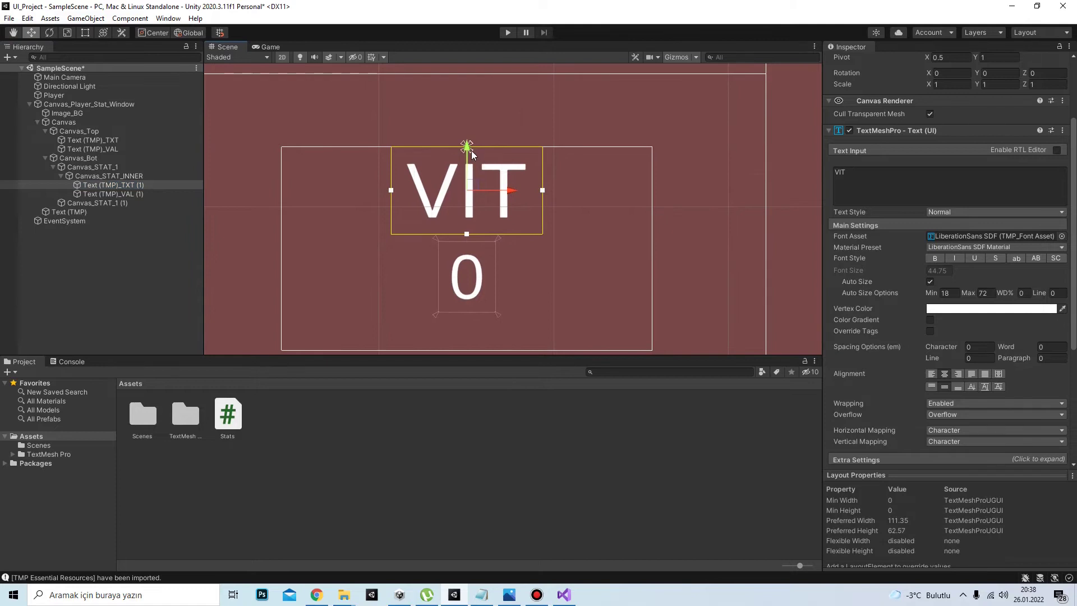
scroll(472, 152, "up", 2)
left_click_drag(472, 150, 580, 281)
left_click_drag(459, 143, 348, 144)
scroll(535, 271, "down", 3)
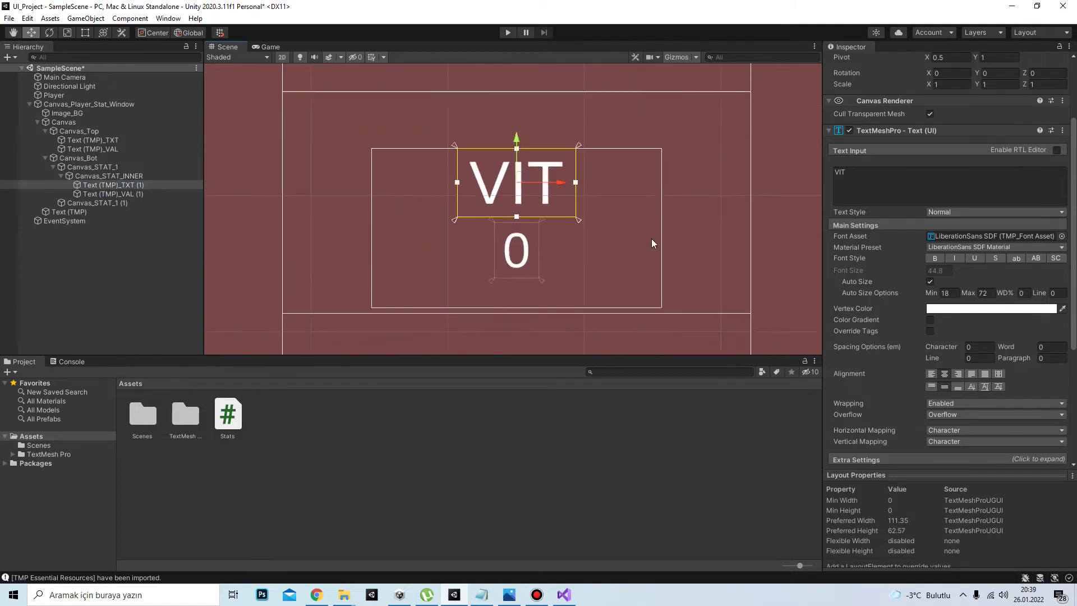
scroll(652, 242, "down", 1)
Lower the VIT label and the 0 value slightly together and realign their anchors to their boxes.
left_click(112, 195, "ctrl")
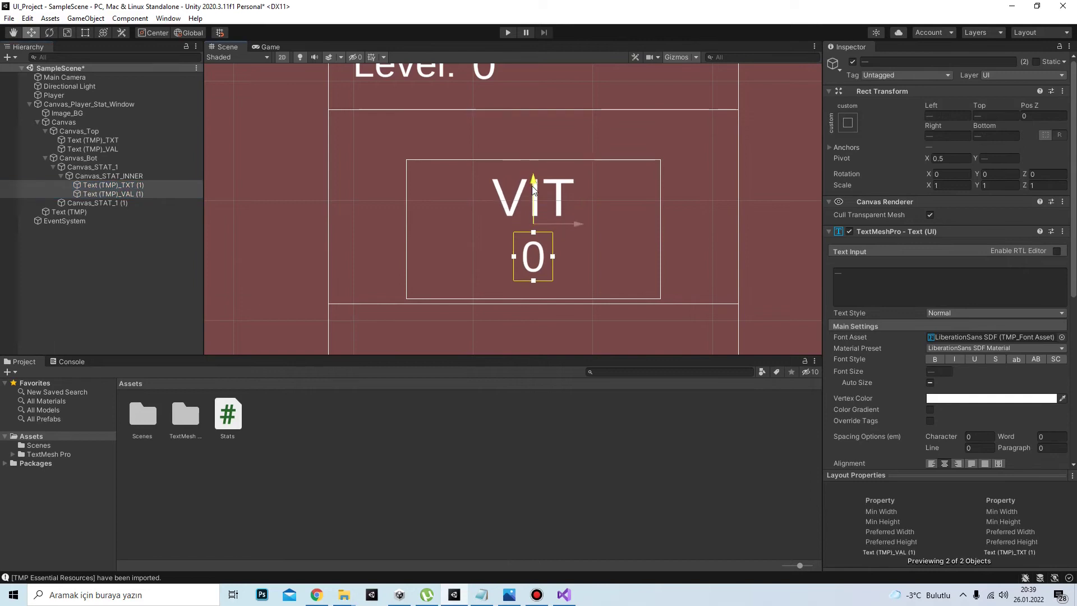
left_click(112, 185)
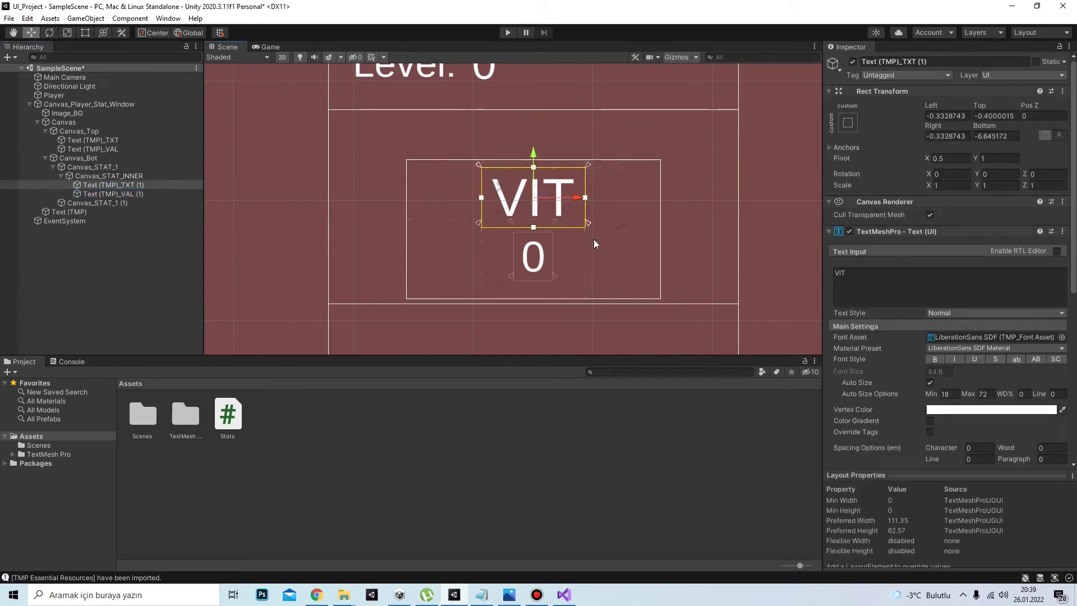
left_click_drag(588, 224, 589, 231)
left_click(541, 278)
scroll(554, 285, "up", 3)
left_click_drag(553, 282, 553, 284)
left_click_drag(493, 197, 493, 209)
scroll(371, 261, "down", 8)
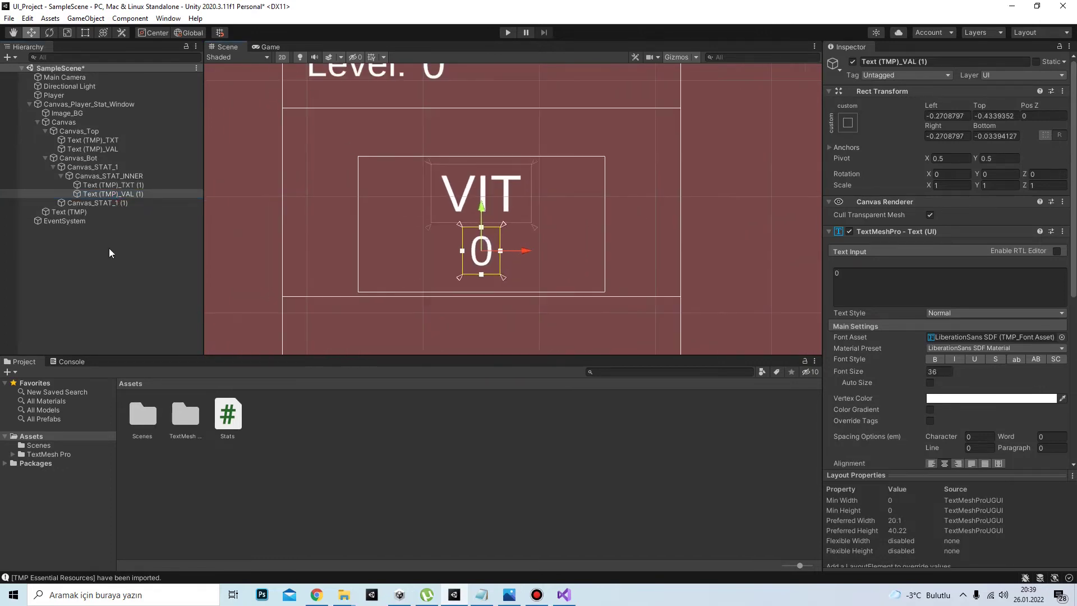
Add a TextMeshPro button inside Canvas_STAT_INNER and name it Button_INCR_STAT.
right_click(115, 176)
mouse_move(168, 396)
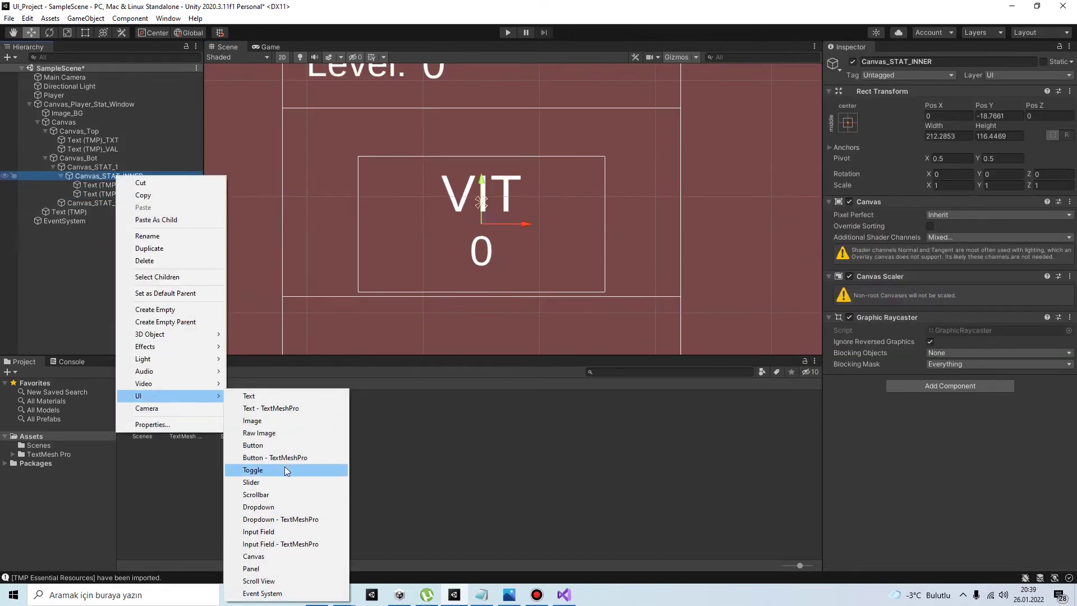
left_click(285, 445)
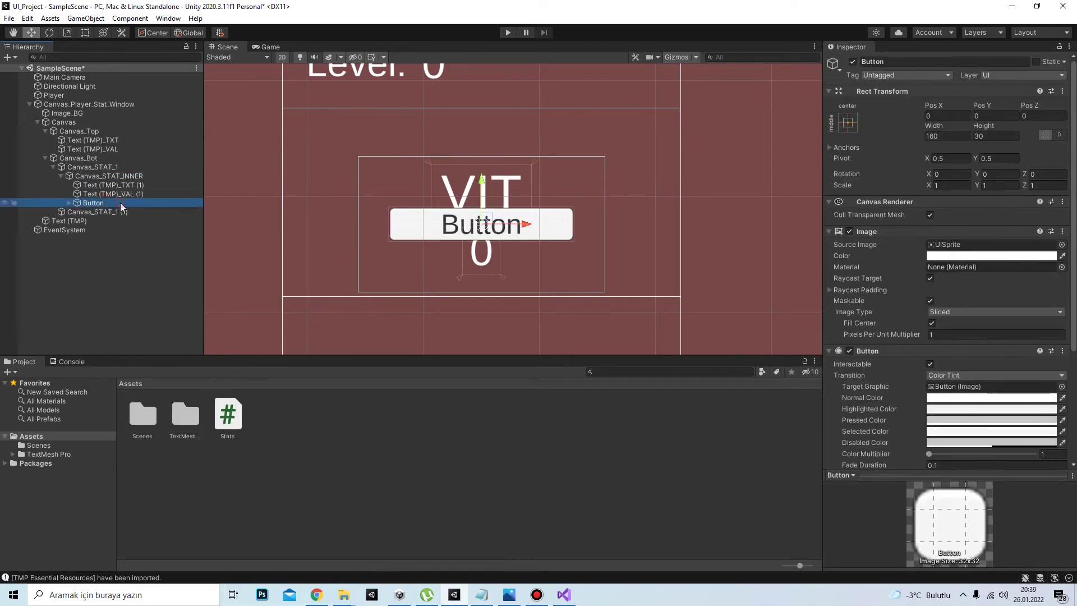
type("_INCR_STAT")
key("Return")
Shrink Button_INCR_STAT to about 43 by 43 and change its label to "+".
key("t")
left_click_drag(386, 244, 522, 259)
left_click(69, 203)
left_click(106, 212)
left_click(890, 286)
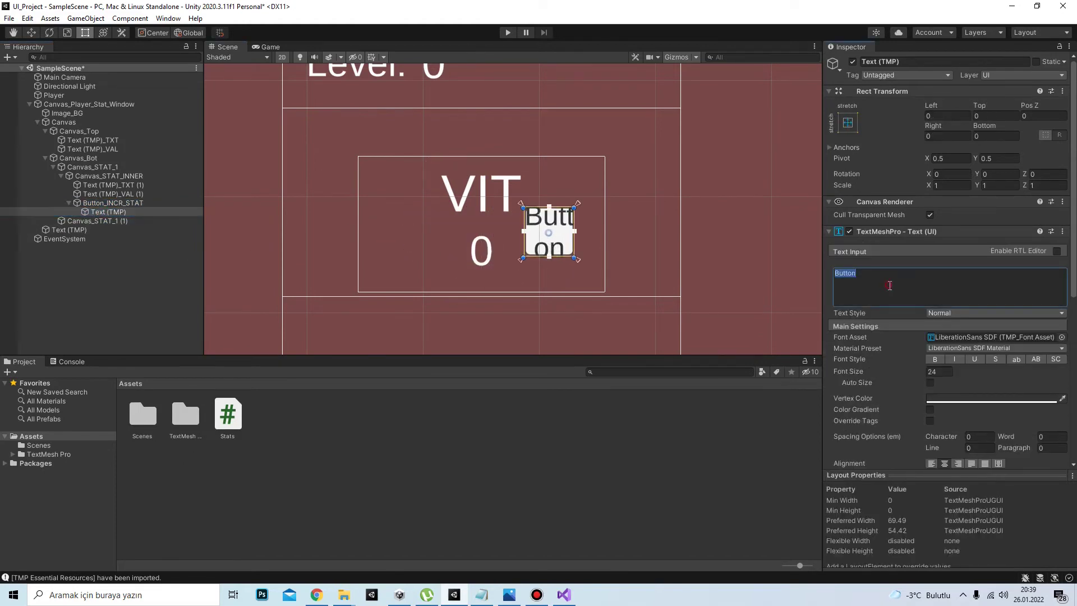
key("ctrl+a")
type("+")
Move Button_INCR_STAT to the right of the VIT label, at about X 79, Y 27.
left_click(105, 200)
key("w")
left_click_drag(553, 194, 557, 156)
left_click_drag(594, 200, 617, 200)
left_click_drag(574, 157, 574, 154)
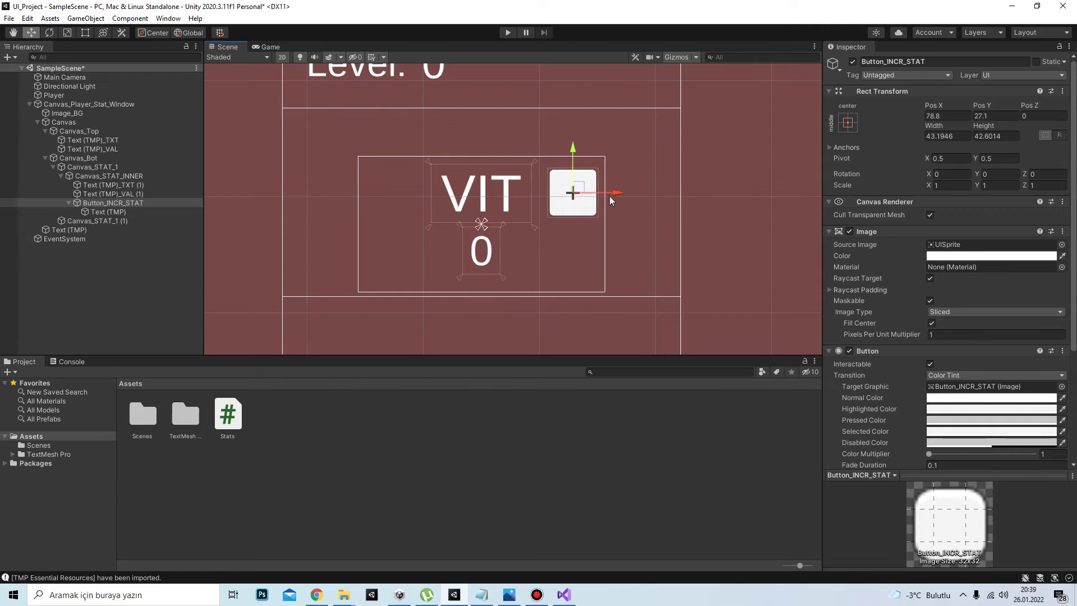
Duplicate Button_INCR_STAT to the left of the VIT label and give the copy the middle-left anchor preset with matching pivot and position.
key("ctrl+d")
left_click_drag(617, 192, 430, 192)
left_click(850, 122)
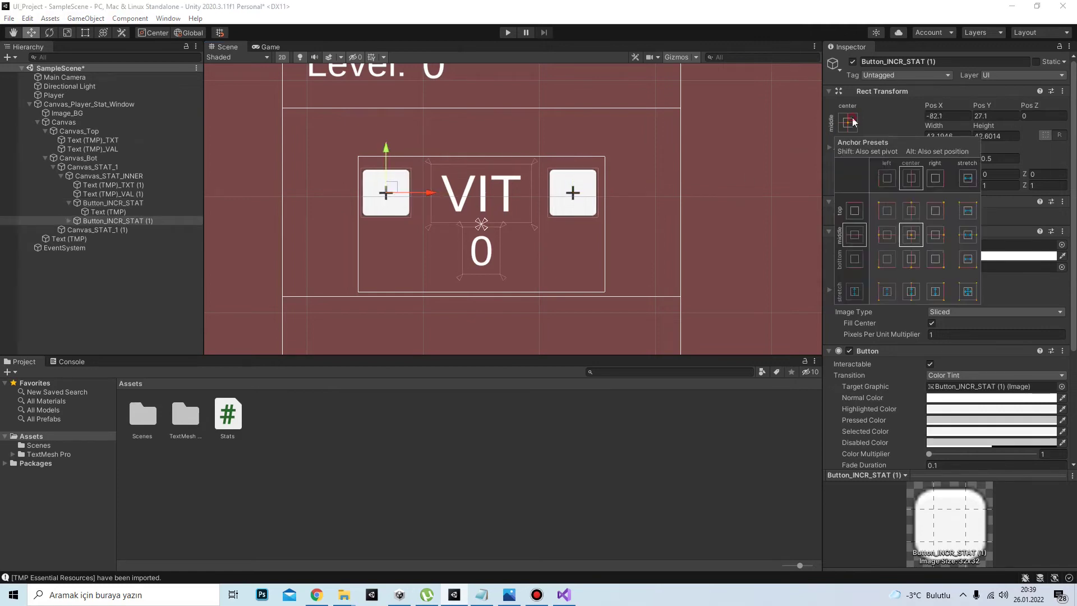
left_click(889, 234, "alt+shift")
left_click_drag(378, 179, 385, 148)
Give the original Button_INCR_STAT the middle-right anchor preset, with pivot and position matched to the right edge.
left_click(93, 204)
left_click(849, 122)
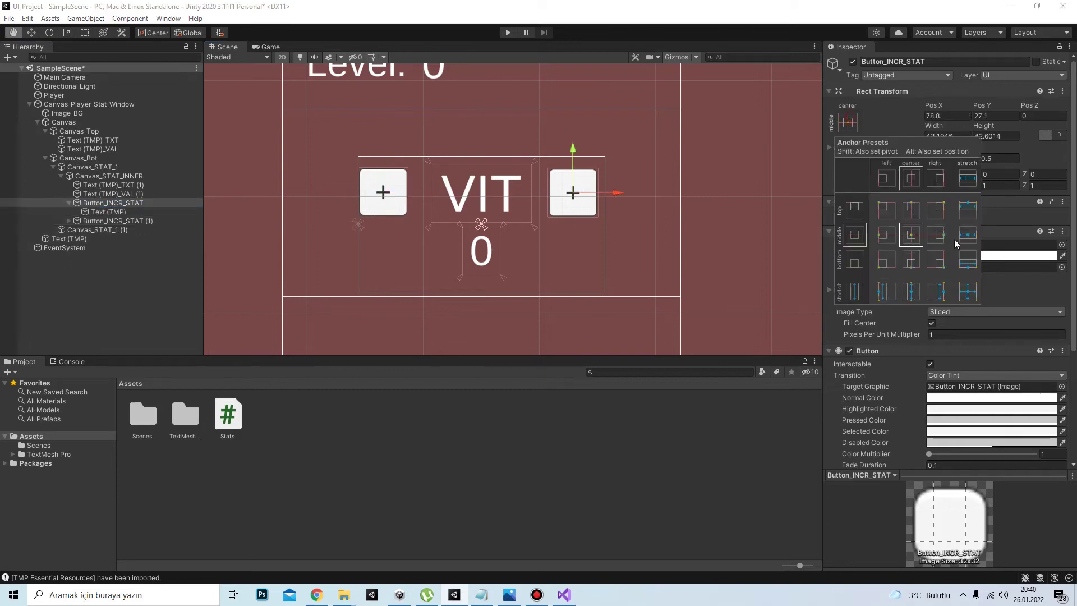
left_click(936, 235, "alt+shift")
key("w")
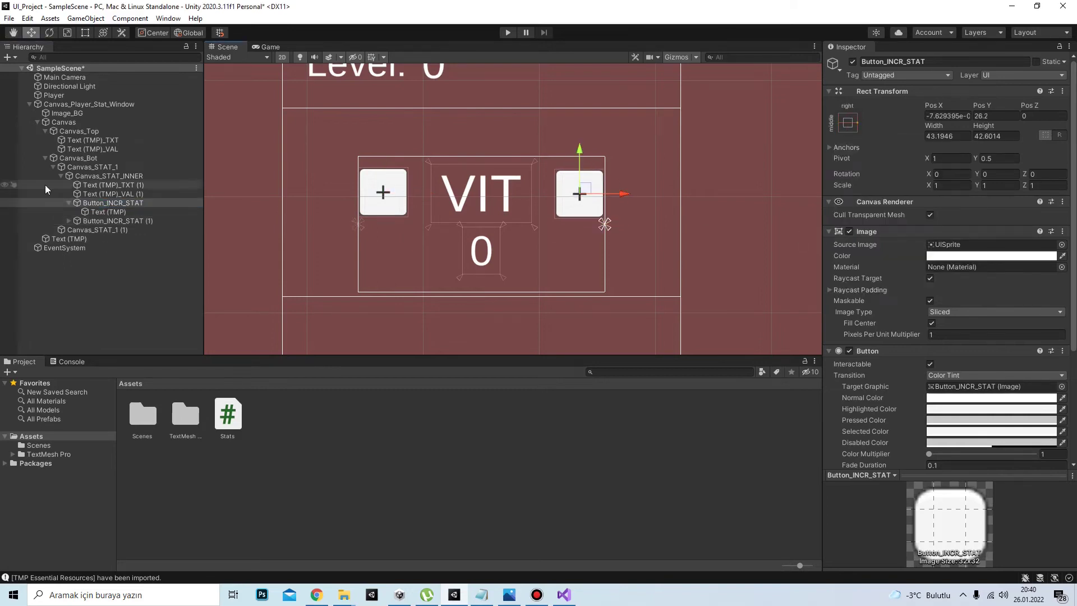
Change the label text of the duplicated button, Button_INCR_STAT (1), to "-".
left_click(69, 221)
left_click(115, 221)
left_click(116, 213)
left_click(117, 222)
left_click(108, 229)
left_click(933, 280)
key("BackSpace")
type("-")
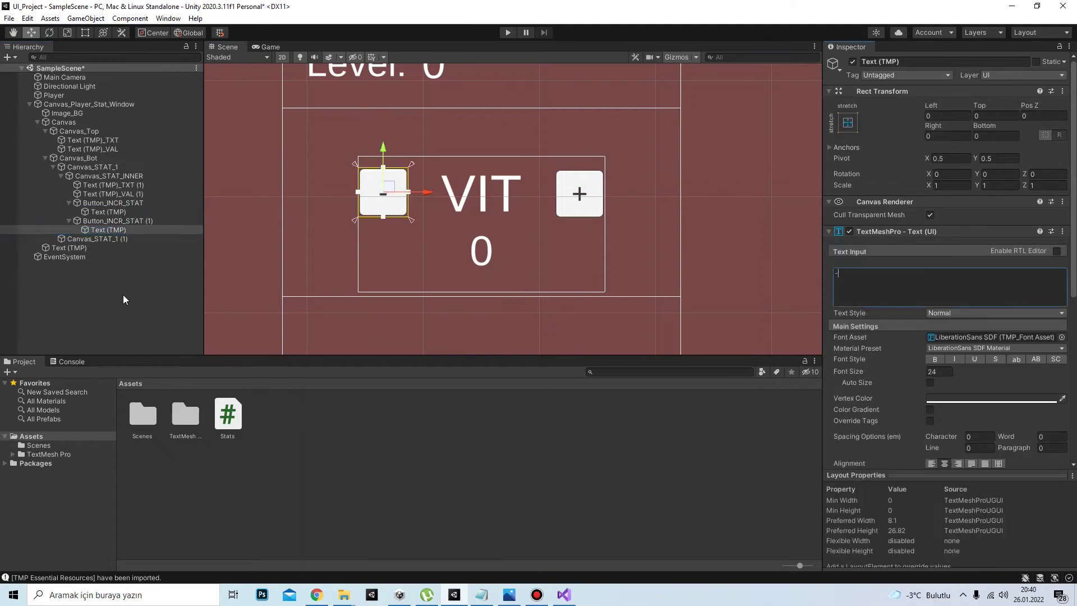
Rename the duplicated button Button_DECR_STAT.
left_click(119, 220)
key("BackSpace")
key("BackSpace")
key("BackSpace")
key("BackSpace")
type("DECR")
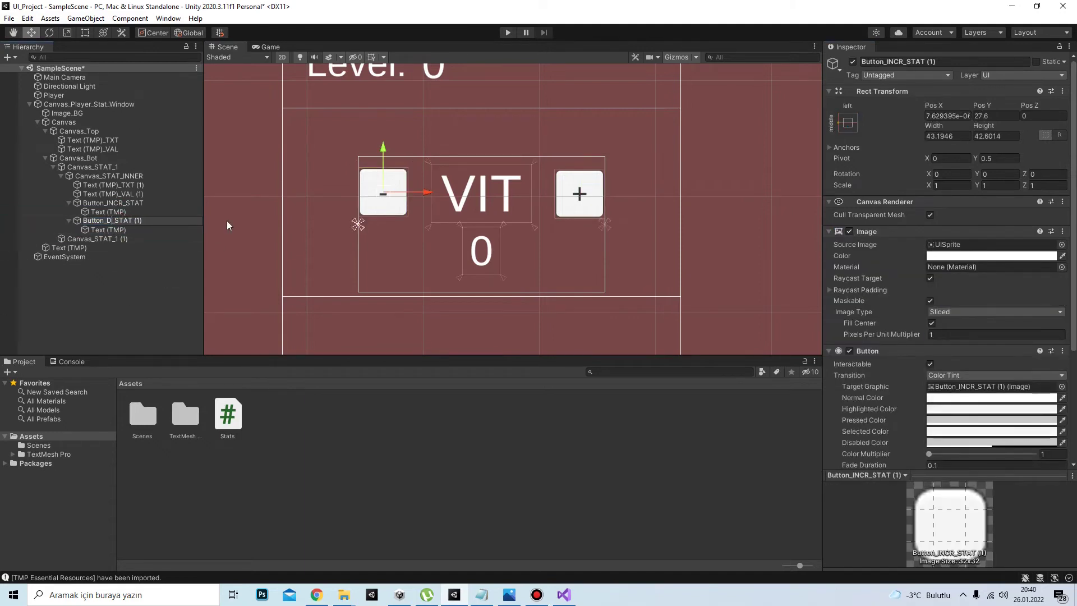
left_click(172, 222)
key("BackSpace")
key("BackSpace")
key("BackSpace")
key("BackSpace")
left_click(153, 292)
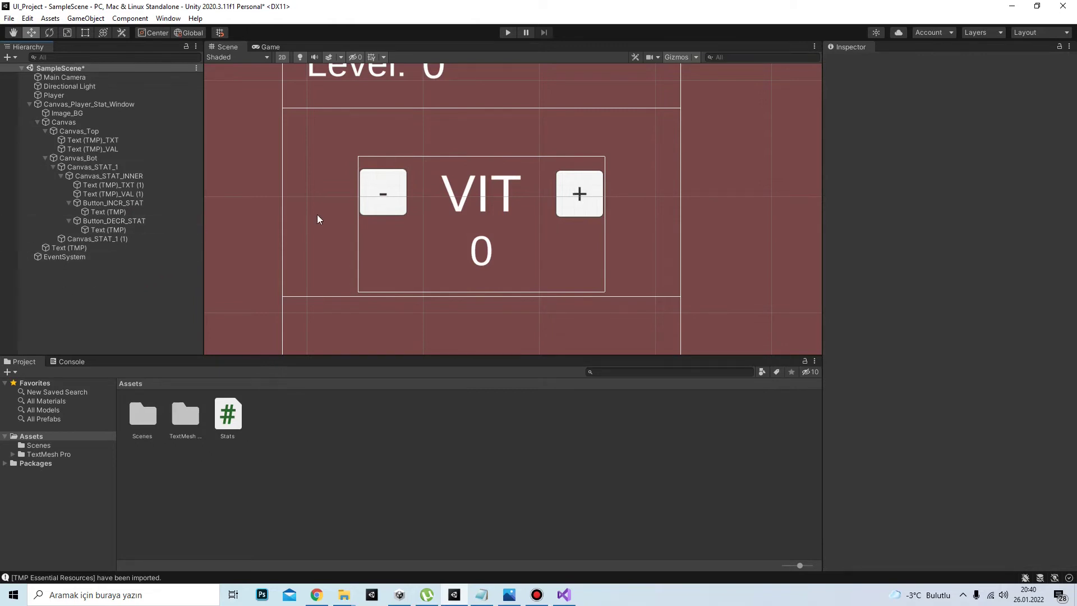
Add an On Click event to both Button_INCR_STAT and Button_DECR_STAT that calls Stats.IncrStrength().
left_click(68, 221)
left_click(69, 203)
left_click(112, 203)
left_click(111, 213, "ctrl")
scroll(929, 399, "down", 5)
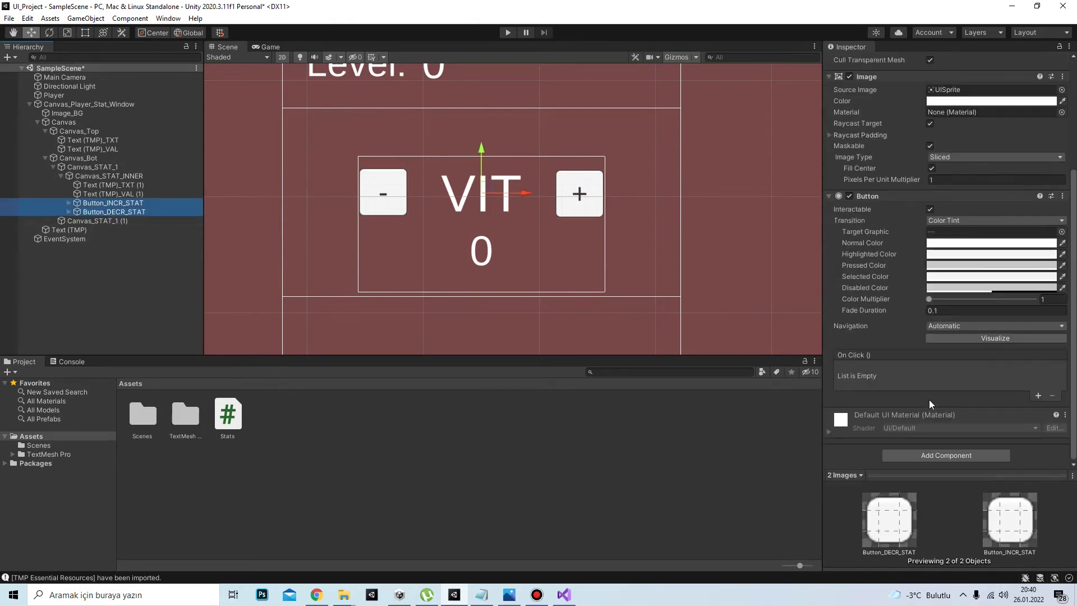
left_click(1038, 396)
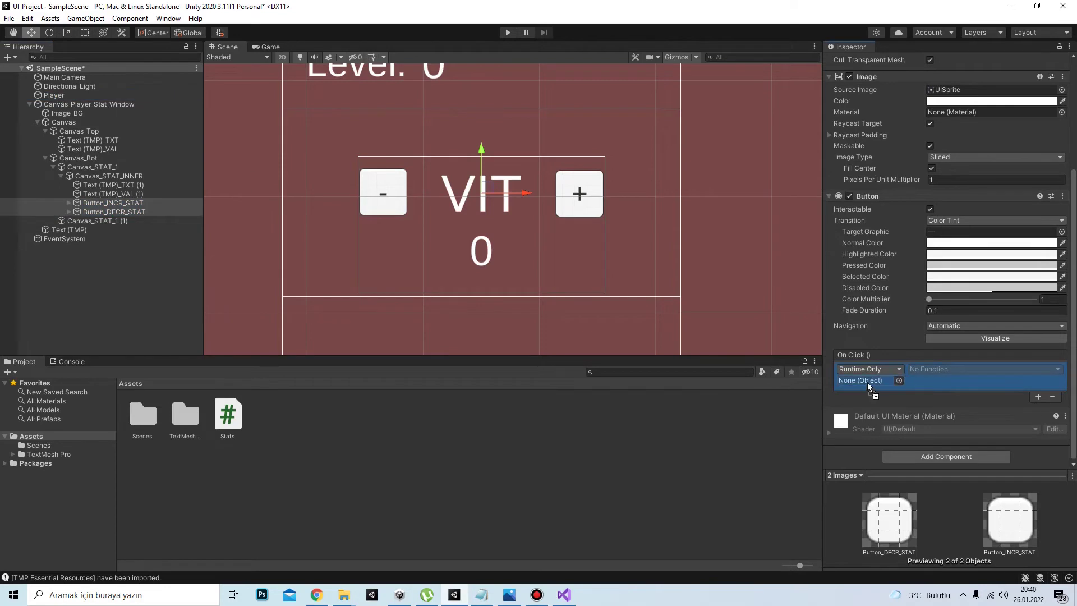
left_click_drag(868, 384, 869, 383)
left_click(982, 369)
mouse_move(954, 423)
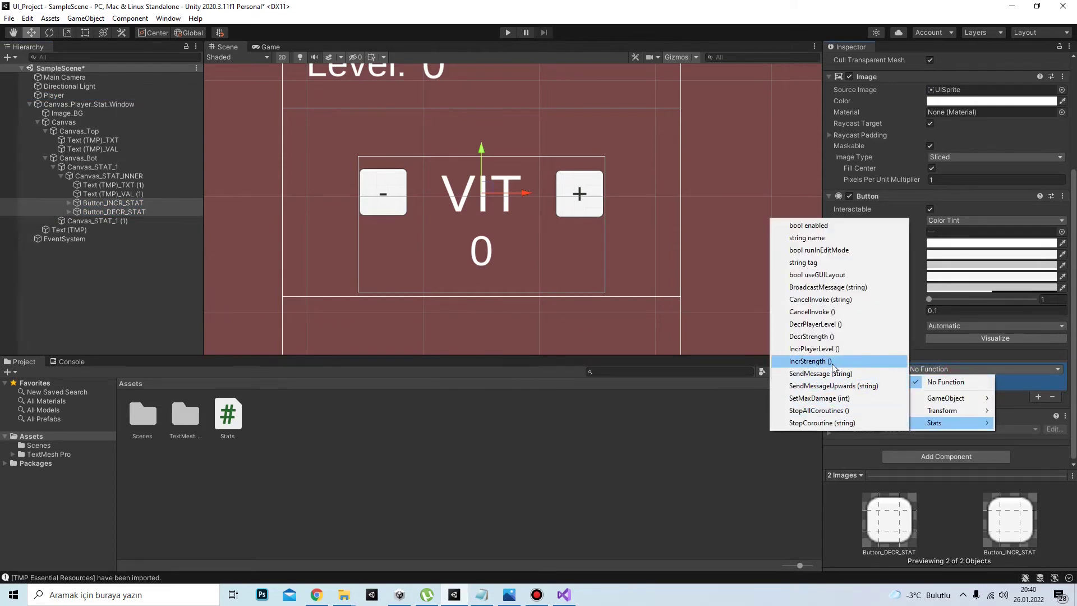
left_click(808, 362)
Change the On Click function of Button_DECR_STAT to Stats.DecrStrength().
left_click(121, 212, "ctrl")
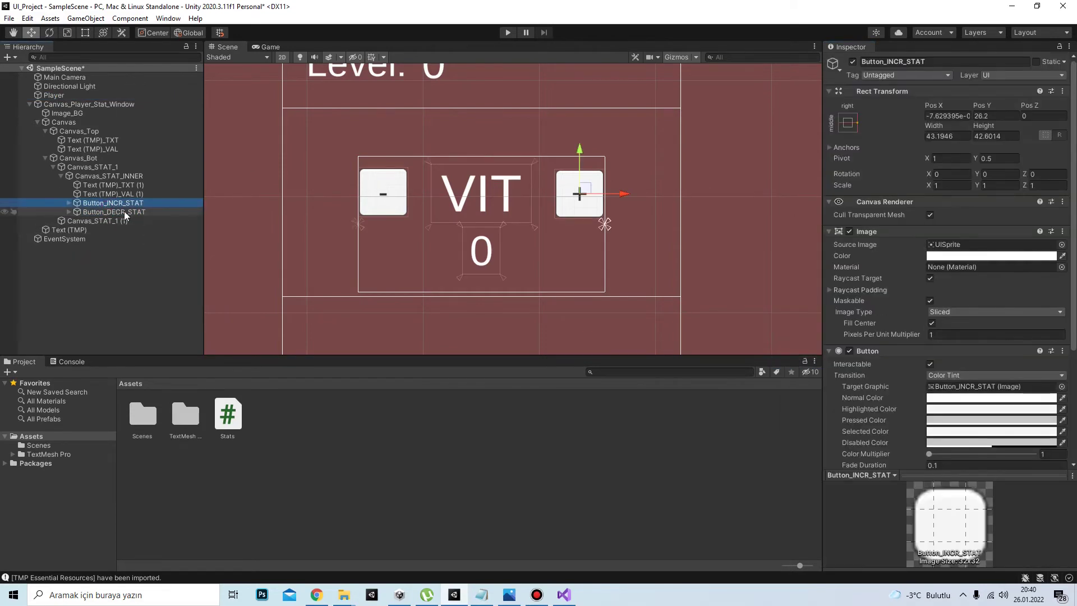
left_click(120, 212)
scroll(954, 280, "down", 3)
left_click(982, 368)
mouse_move(953, 422)
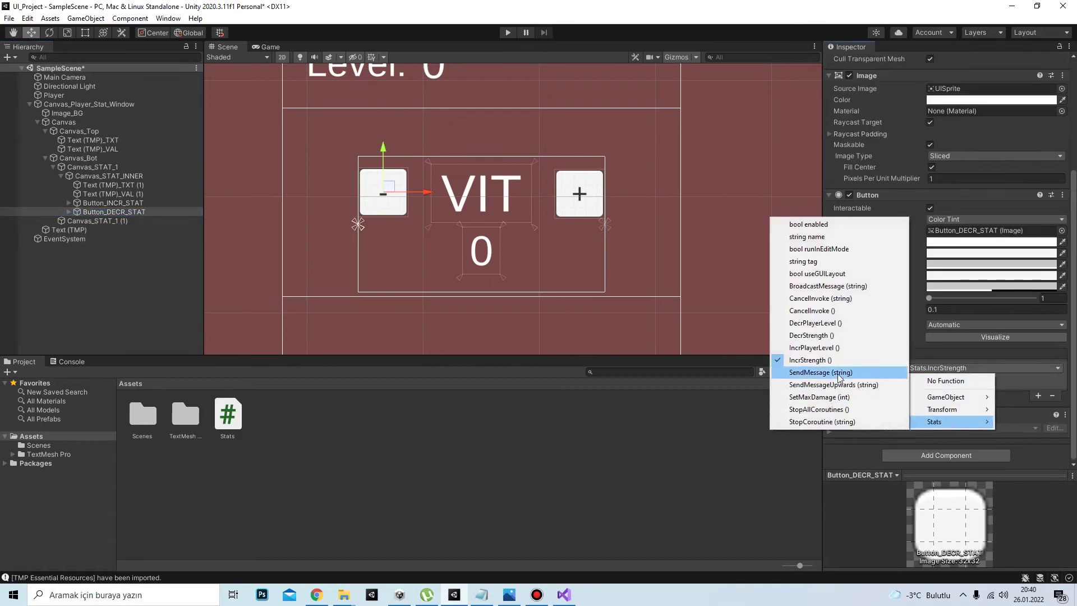
left_click(823, 336)
left_click(102, 270)
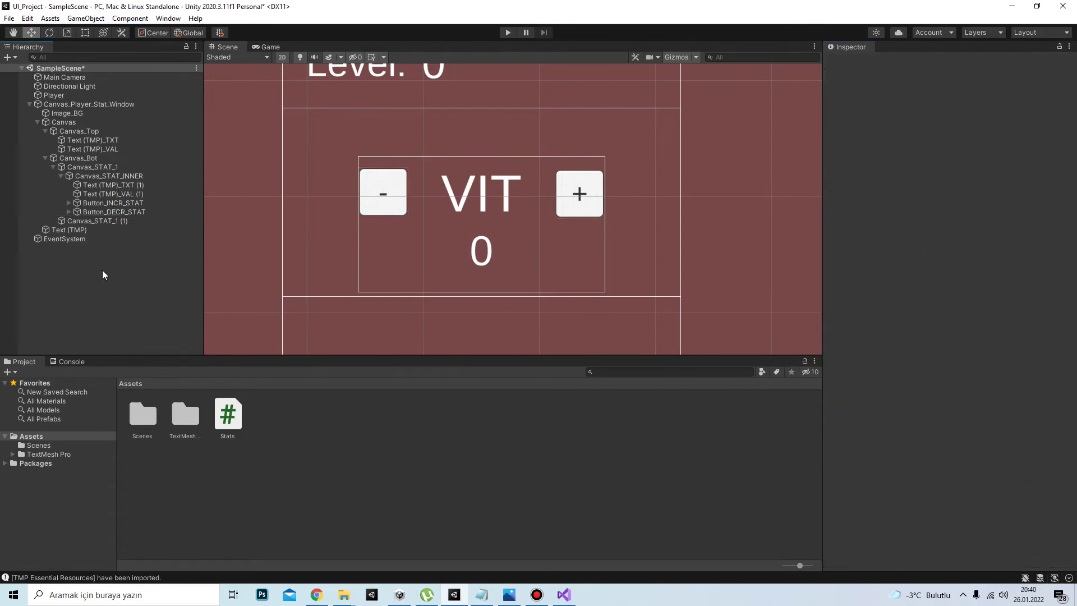
Change the VIT label's text to "STR".
scroll(337, 247, "down", 4)
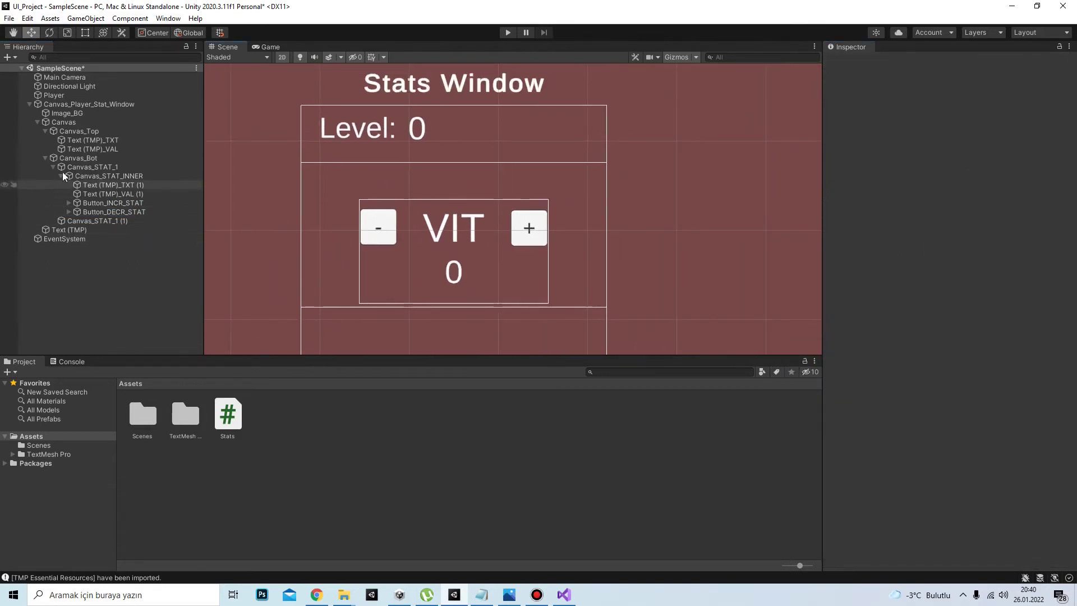
left_click(100, 186)
double_click(840, 274)
type("STR")
left_click(99, 280)
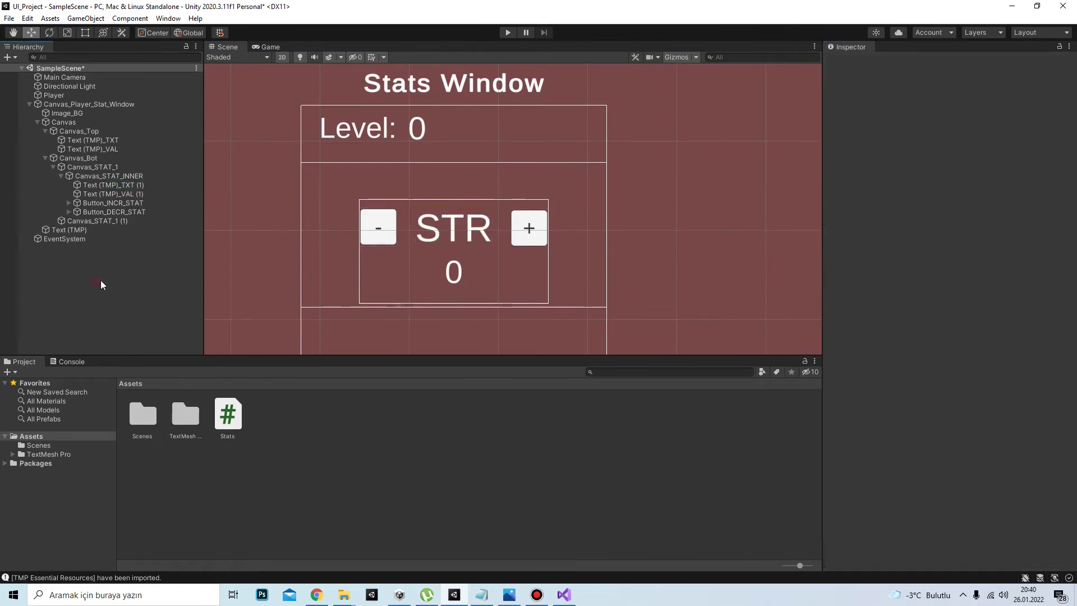
Switch to Visual Studio and add "using TMPro;" below the UnityEngine import in Stats.cs.
key("alt+Tab")
type("us")
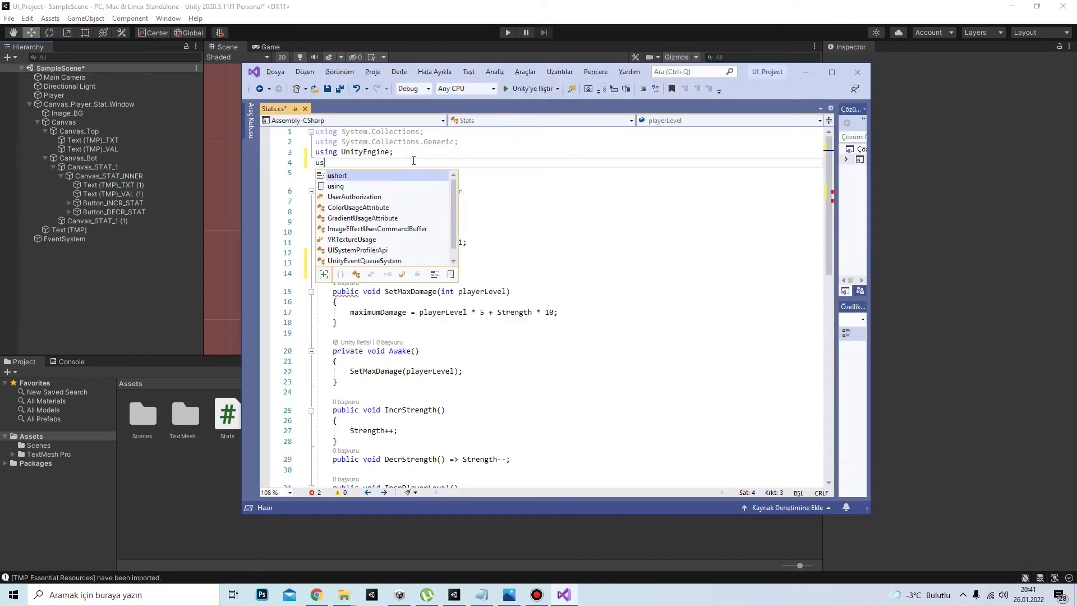
type("ing TMPro;")
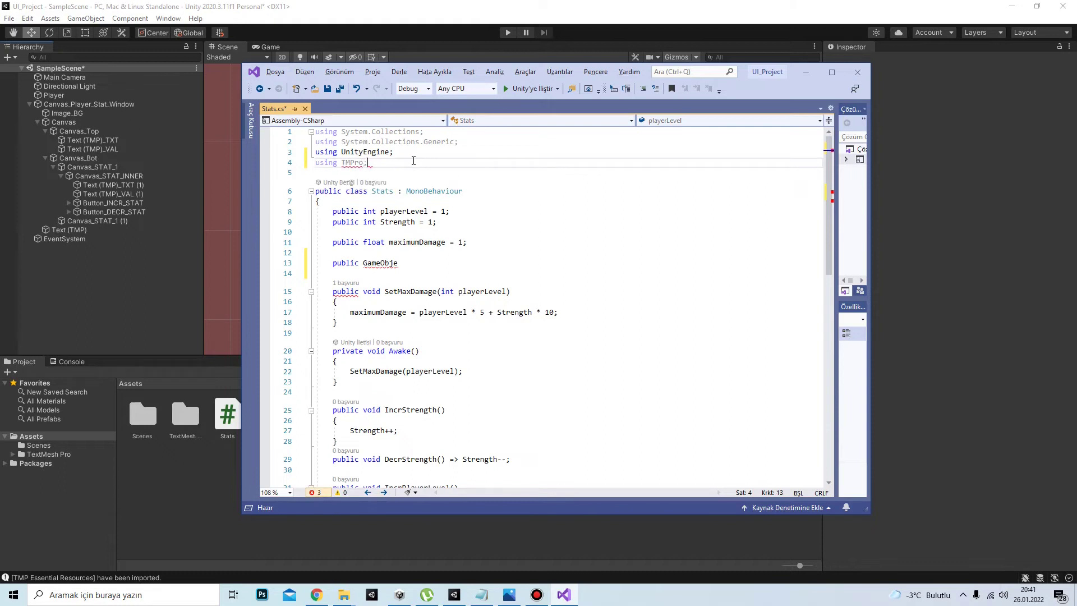
Replace the unfinished GameObject type of the public field below maximumDamage with TMP_Text.
left_click(408, 264)
double_click(371, 264)
key("BackSpace")
type("tmp_Text ")
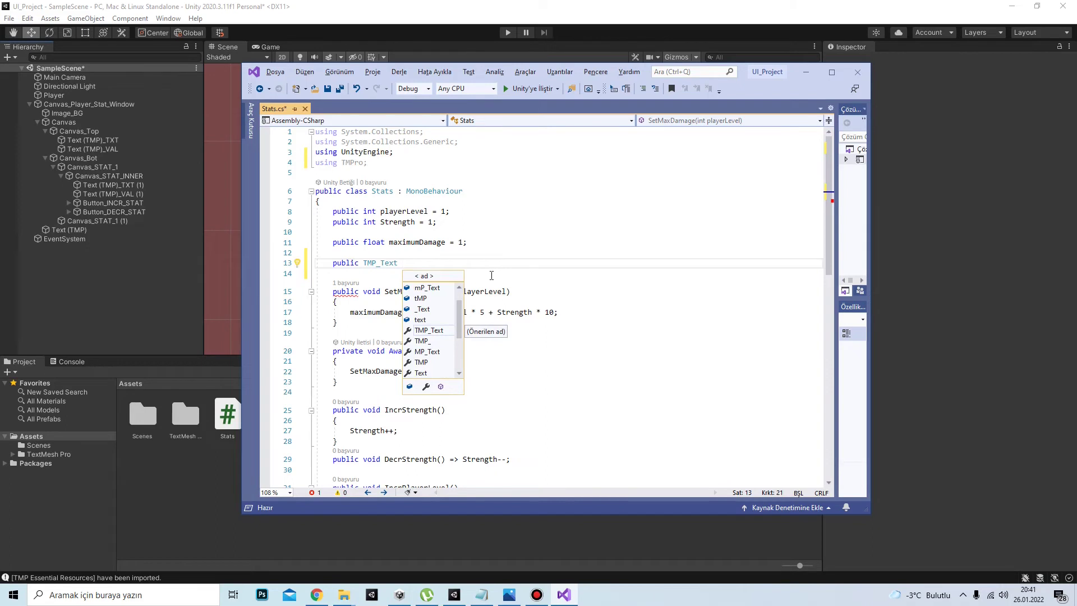
type("strengthTXT")
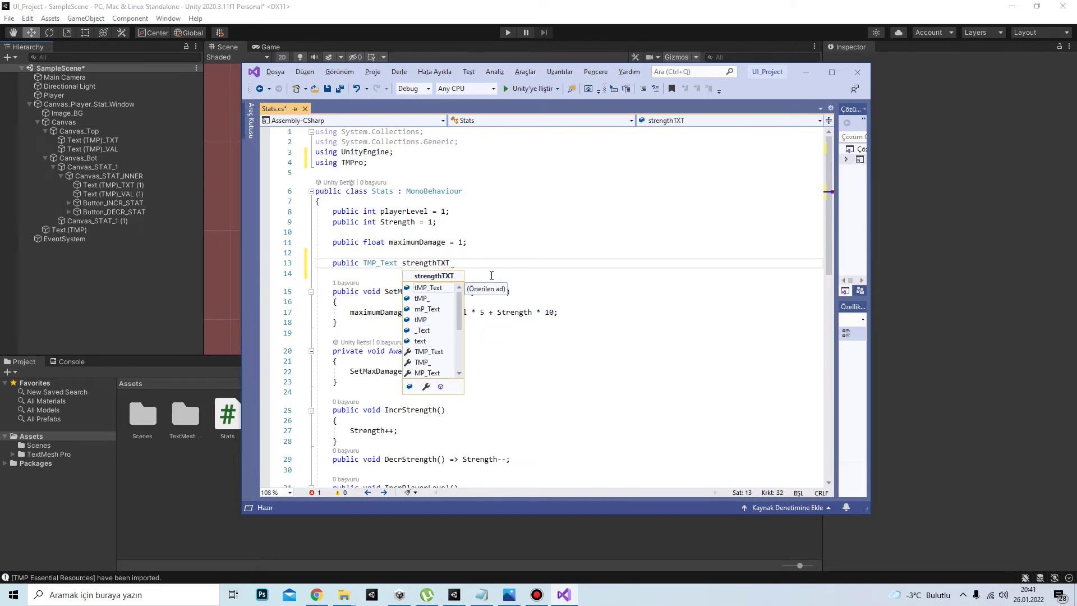
Name the new TMP_Text field STRENGHT_TXT and finish its declaration with a semicolon.
key("Left")
key("BackSpace")
key("BackSpace")
key("BackSpace")
key("BackSpace")
key("BackSpace")
key("BackSpace")
key("BackSpace")
type("TRENGTH_")
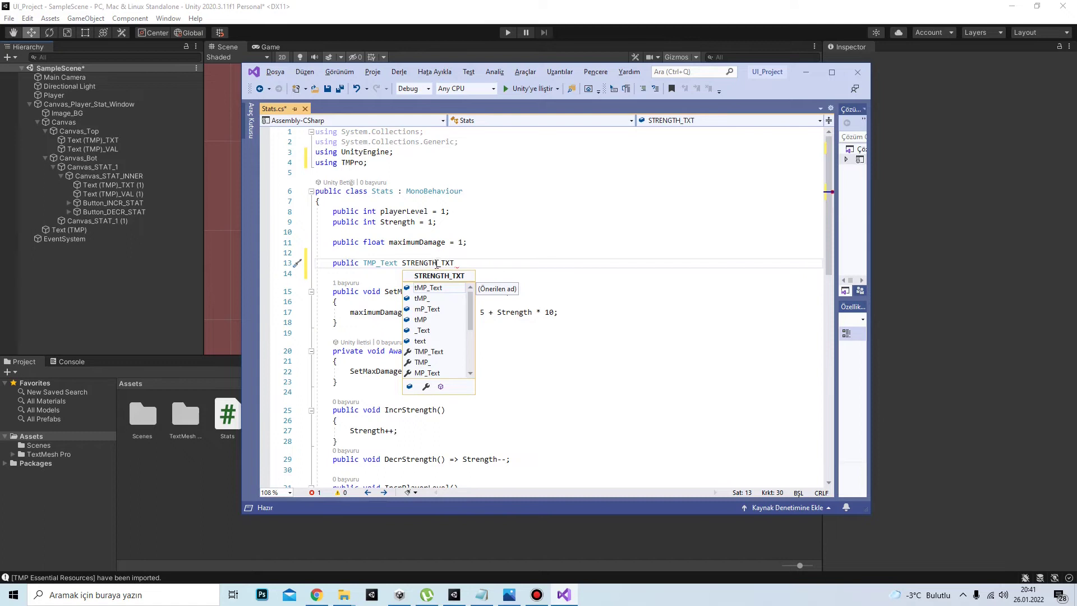
key("Left")
key("BackSpace")
type(";")
key("Return")
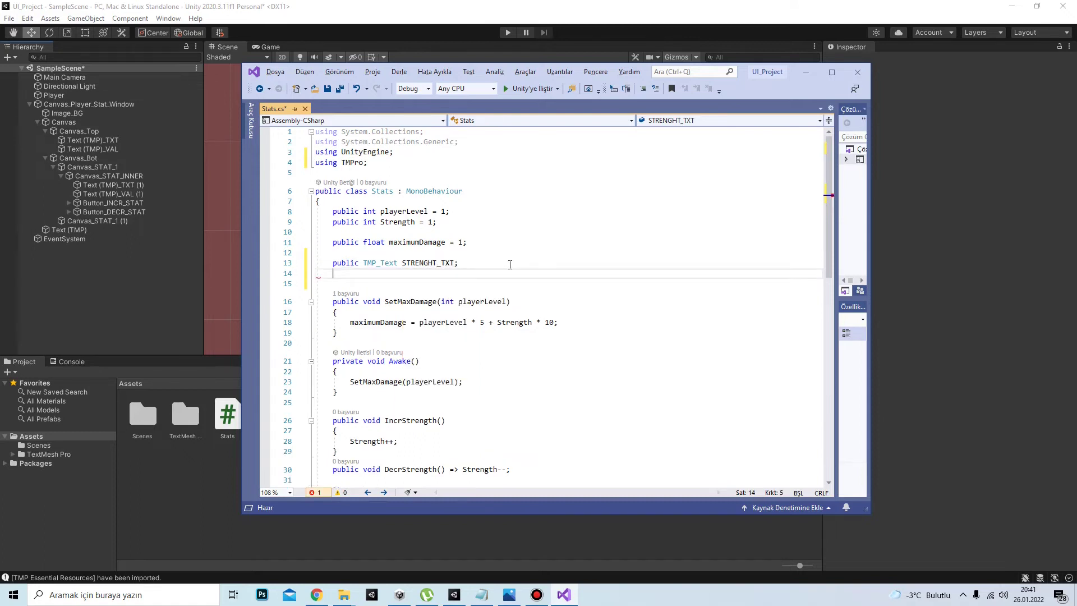
Declare a second field, "public TMP_Text PLAYER_LEVEL_TXT;", below STRENGHT_TXT.
type("Public")
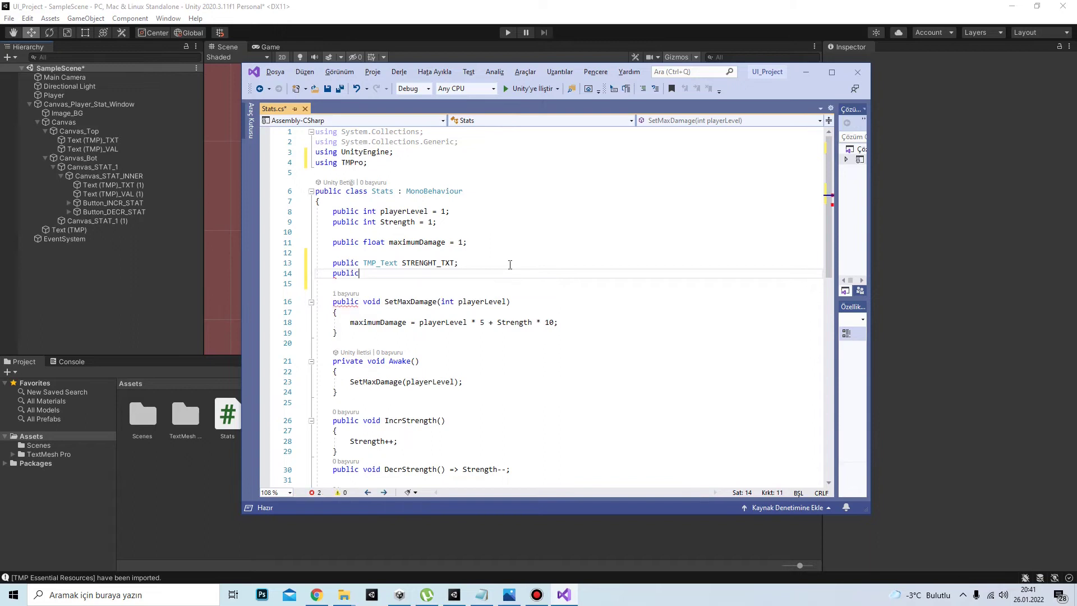
type("TMP_Text ")
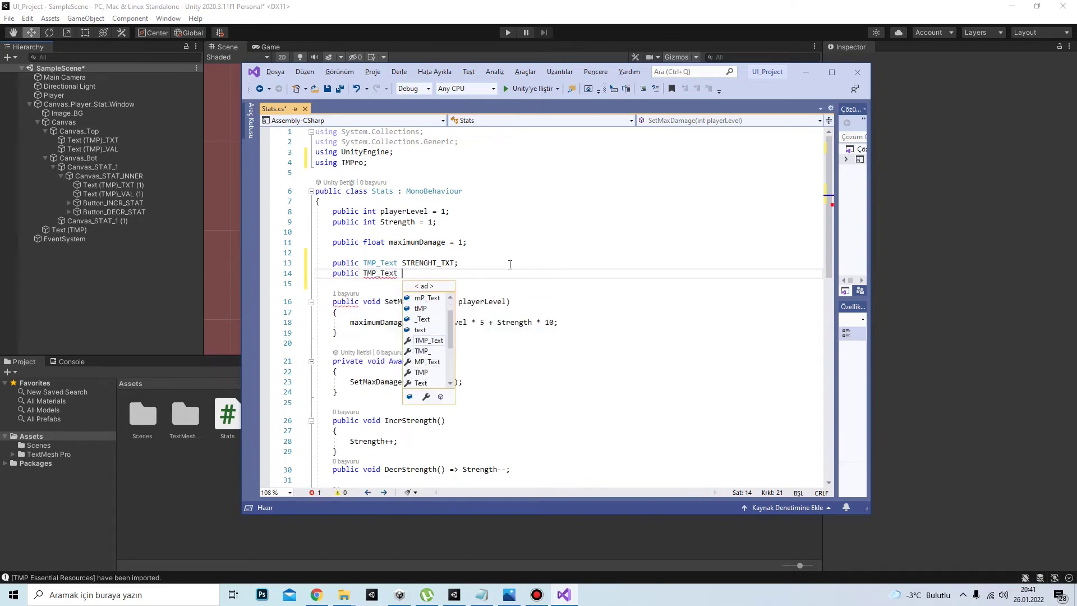
type("PLAYER_")
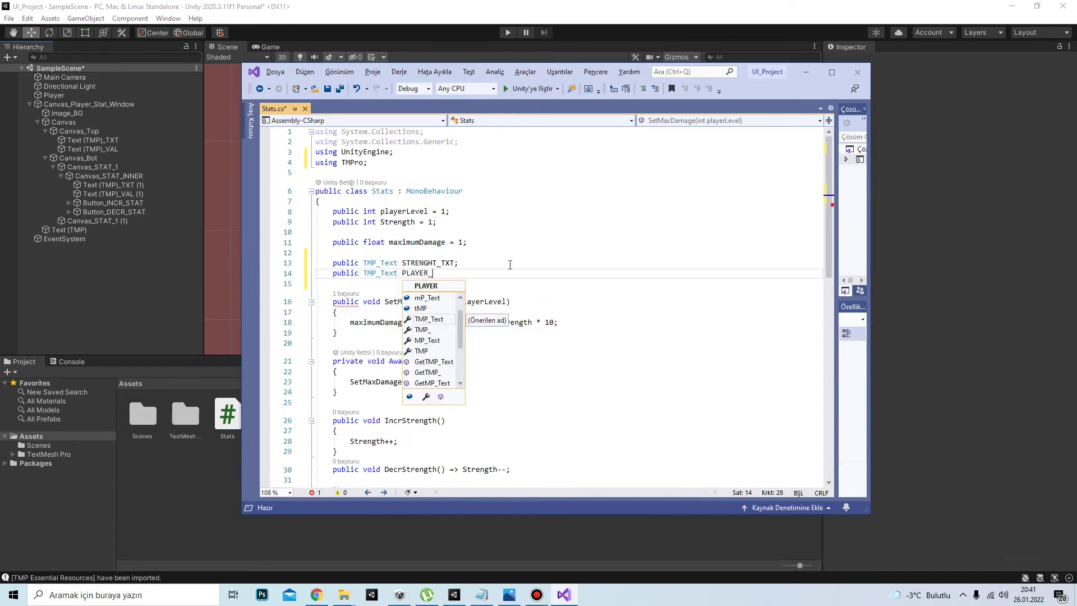
type("LEVEL_TXT;")
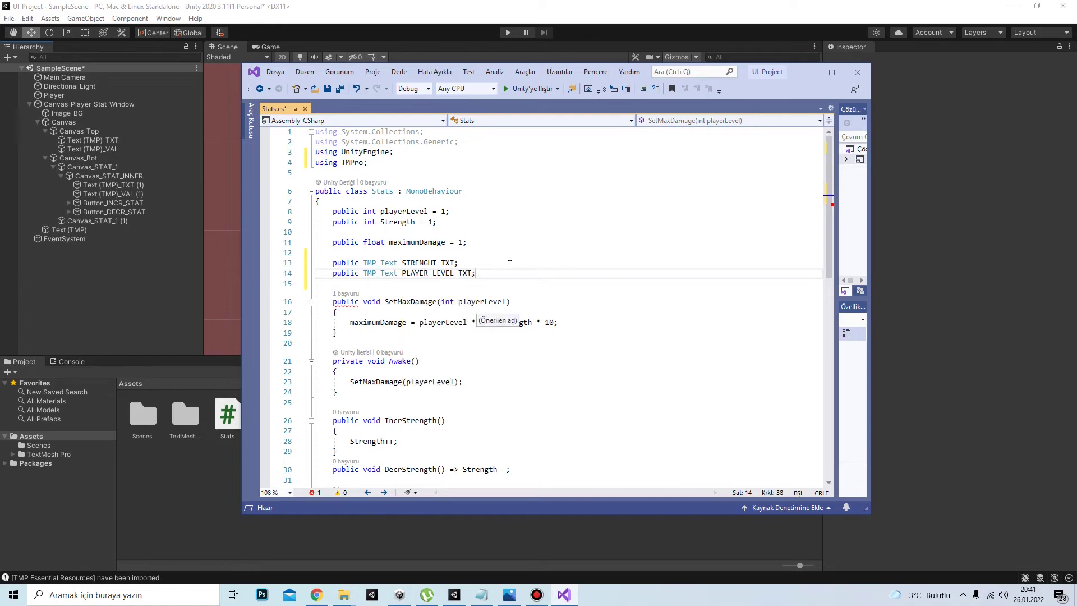
scroll(530, 336, "down", 4)
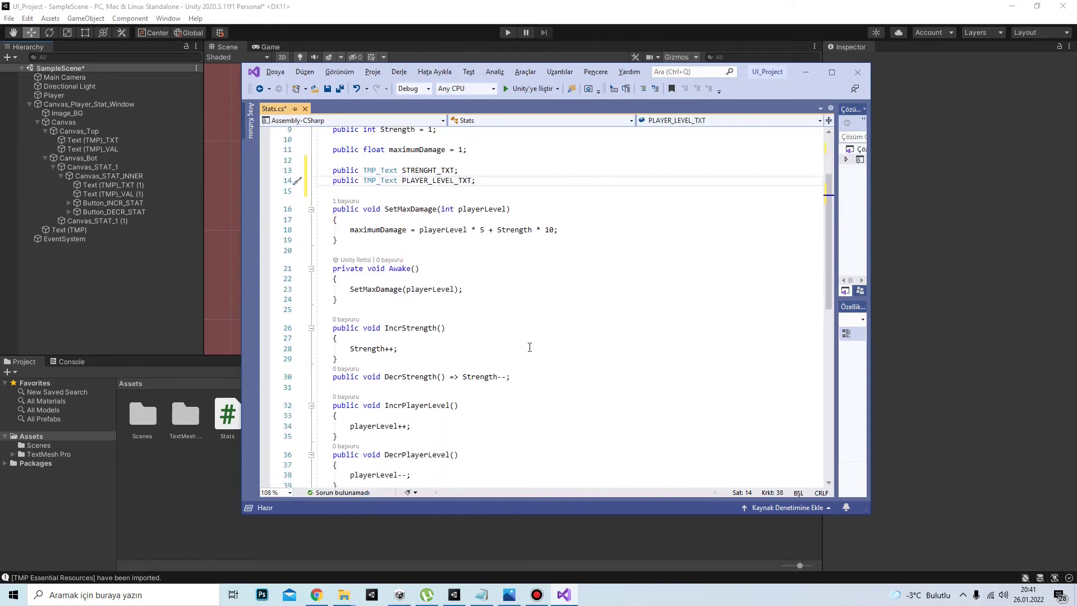
left_click(474, 296)
key("Down")
key("Down")
key("Down")
left_click(453, 317)
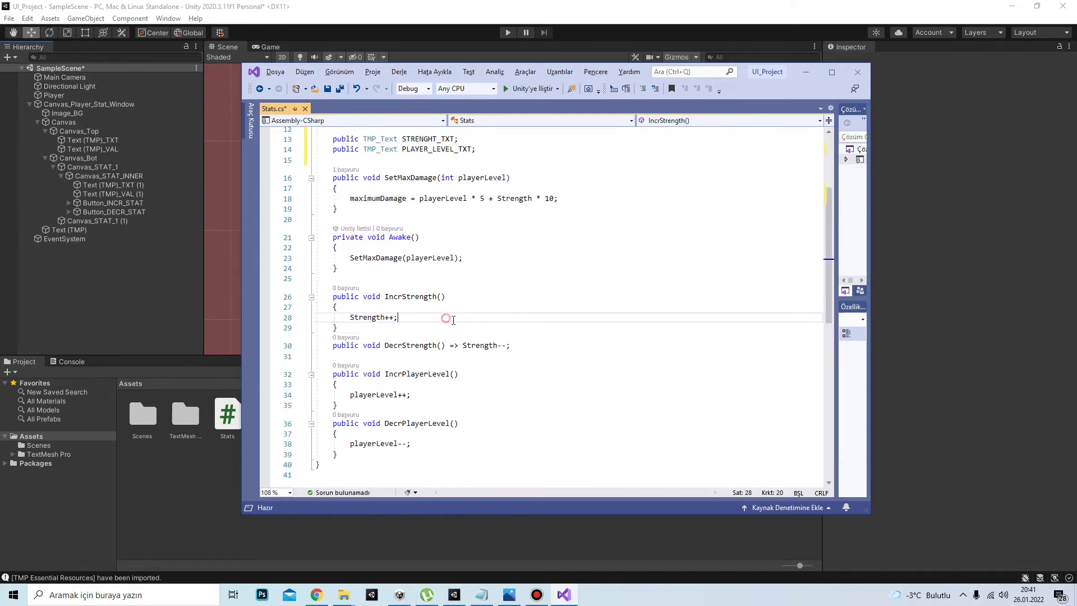
scroll(517, 332, "up", 1)
key("Return")
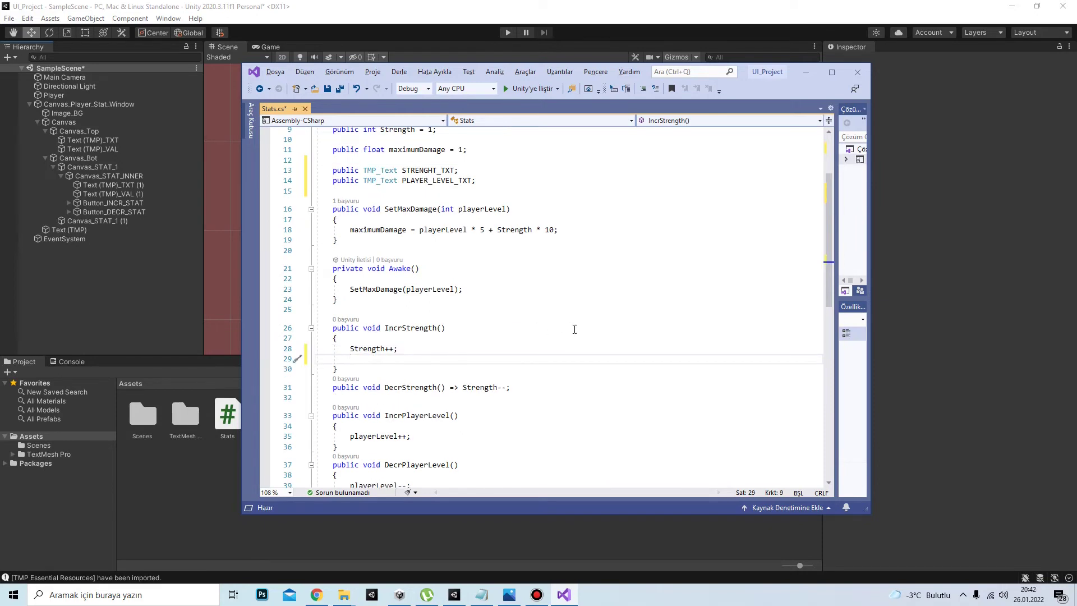
key("BackSpace")
scroll(561, 323, "down", 2)
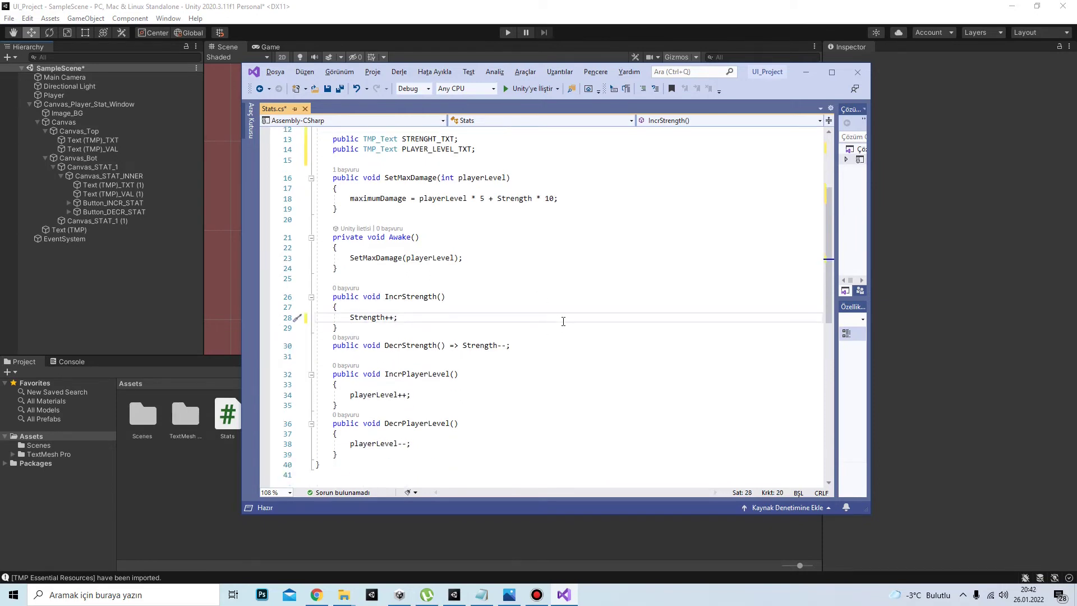
Add an empty "public void UPDATE_STATS()" method after DecrPlayerLevel() at the end of the Stats class.
left_click(387, 426)
scroll(537, 416, "up", 5)
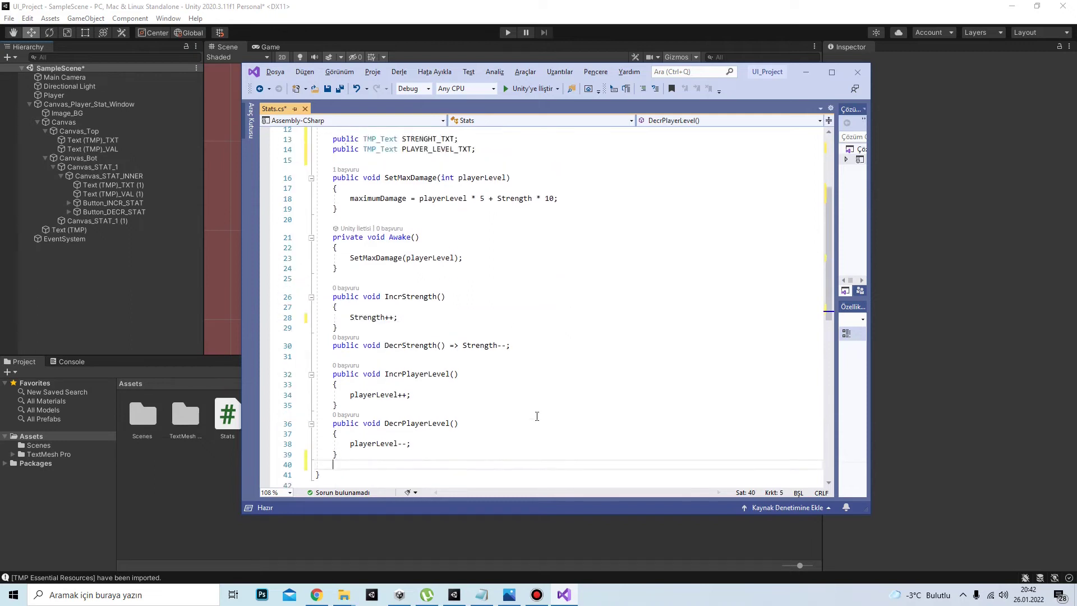
scroll(548, 414, "down", 2)
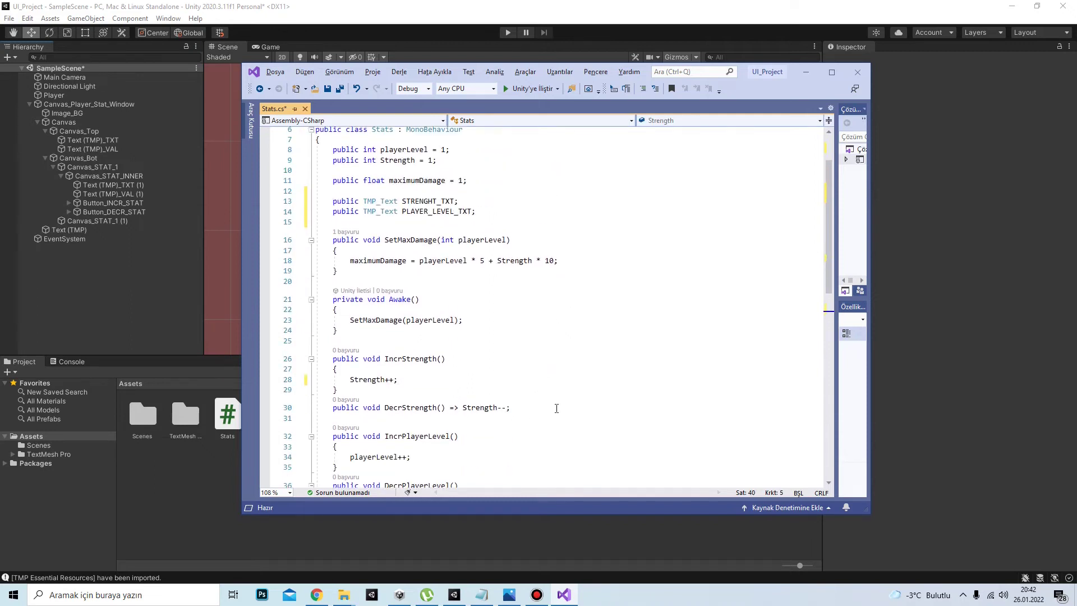
scroll(556, 409, "down", 2)
key("Return")
type("pu")
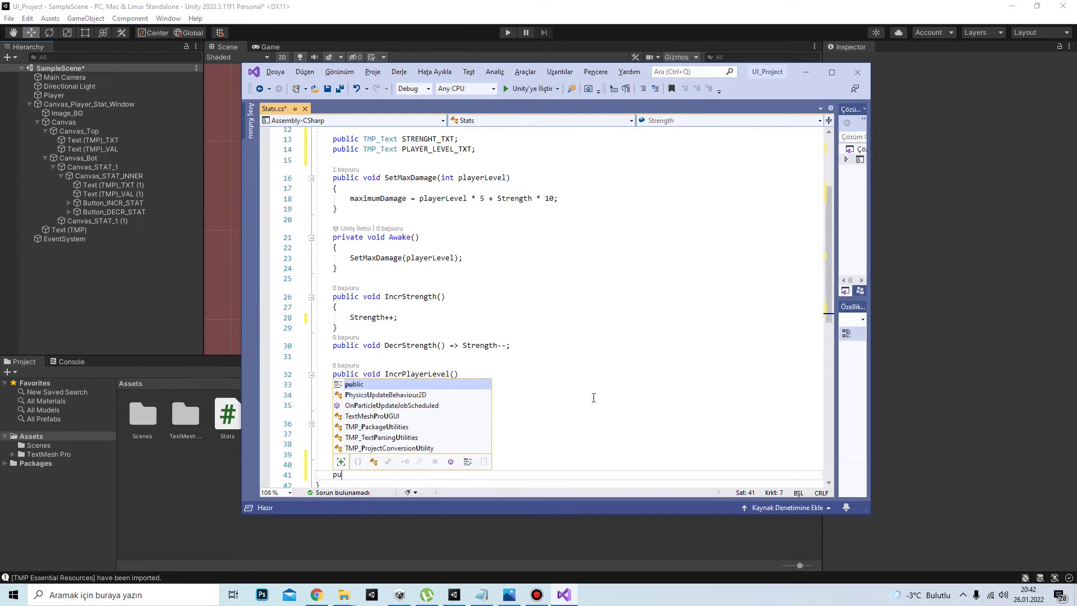
type("blic void U")
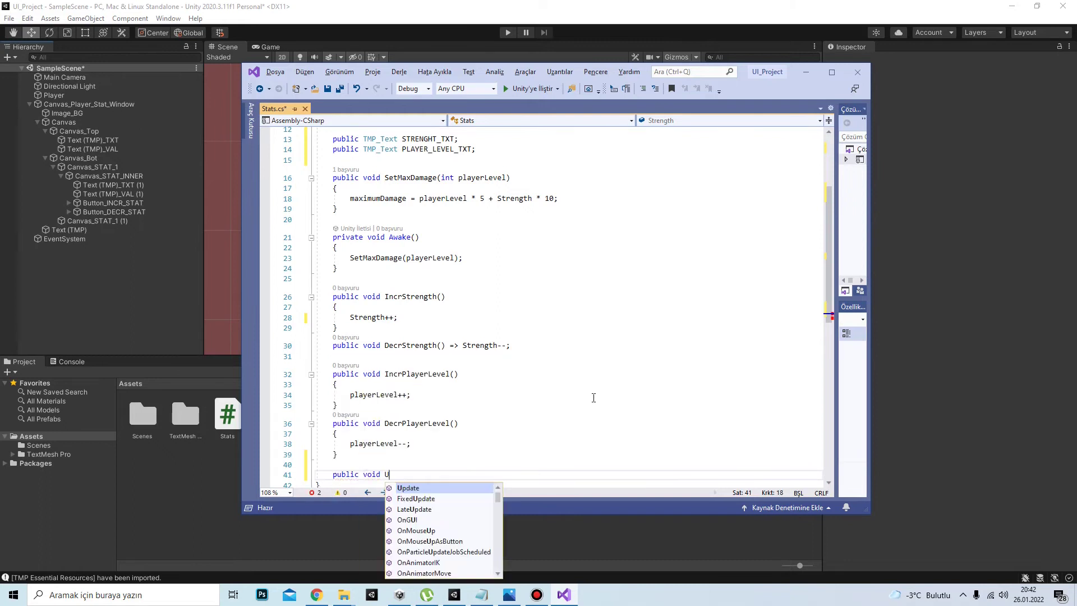
type("PDATE_ST")
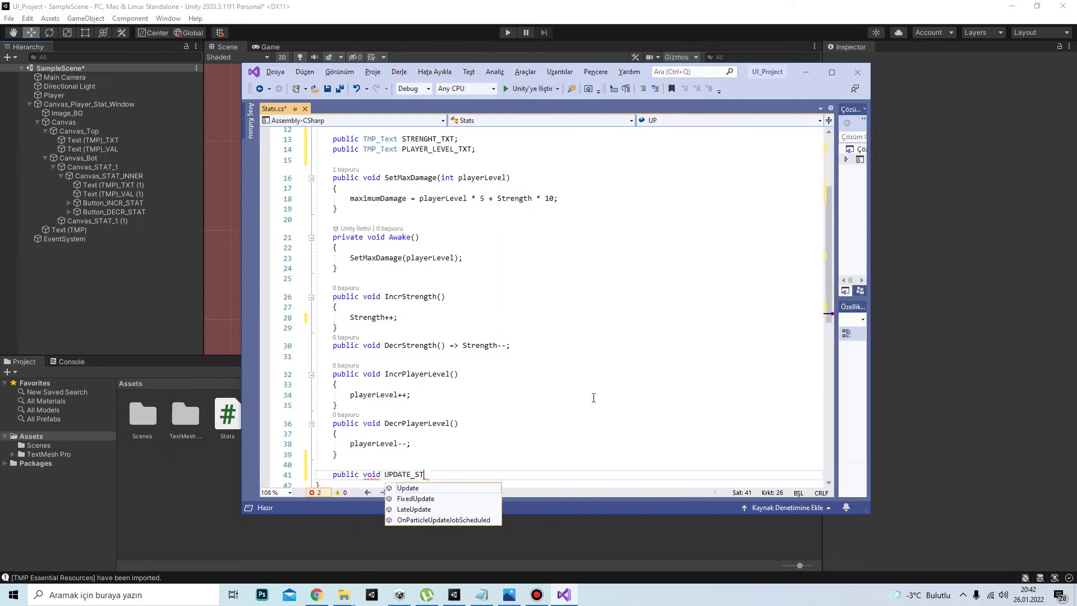
type("ATS()")
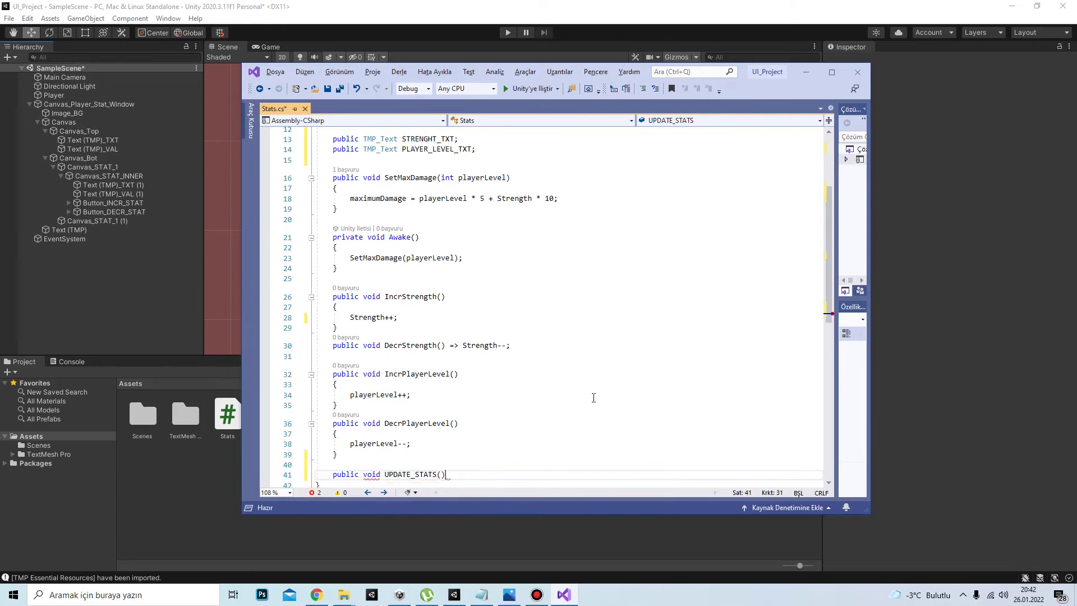
type("{")
key("Return")
scroll(559, 377, "up", 7)
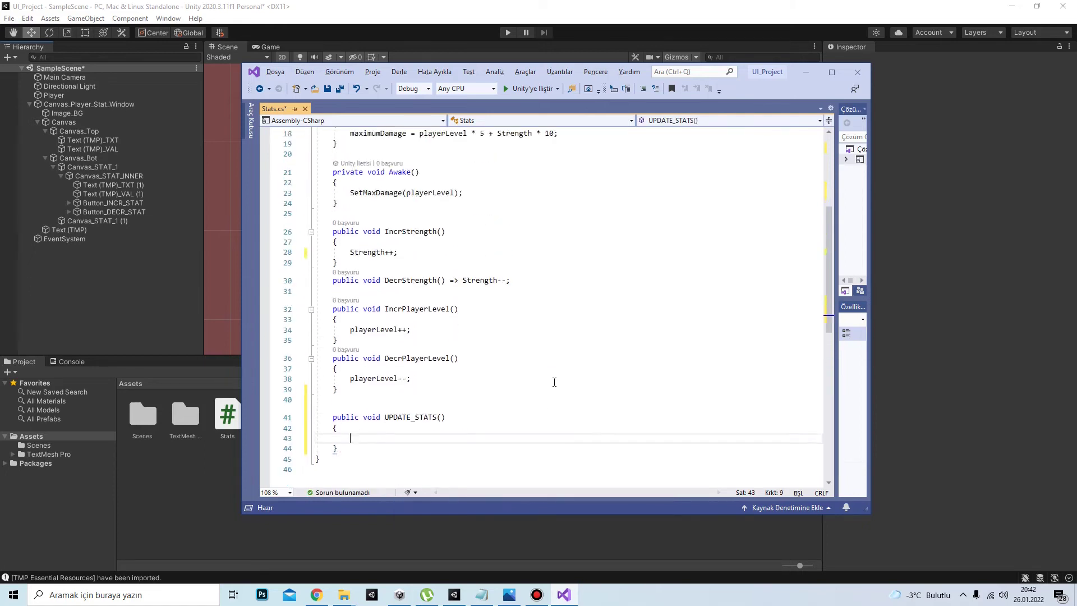
Inside UPDATE_STATS(), write "STRENGHT_TXT.text = Strength.ToString();" to show the strength value.
scroll(577, 377, "down", 5)
type("STRENGHT_TXT")
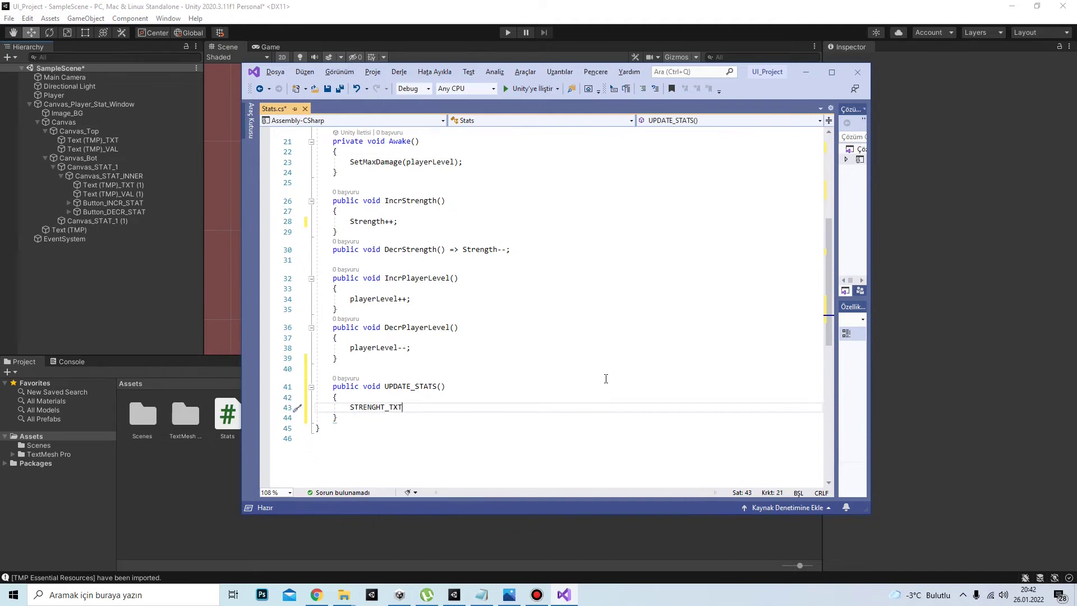
type(".text = stre")
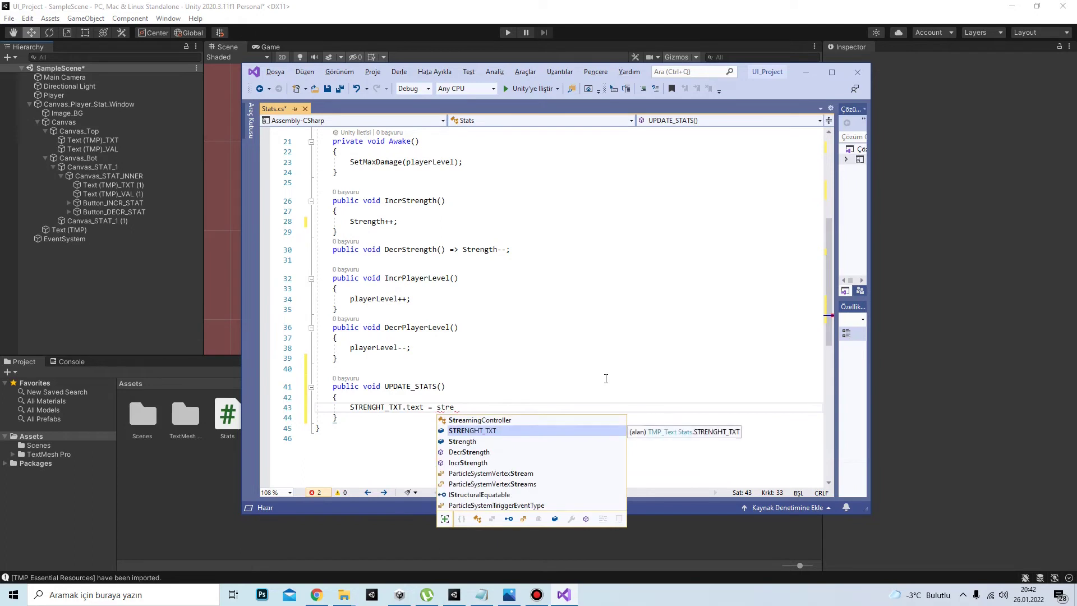
key("Down")
key("Tab")
type(".to")
key("Tab")
type("();")
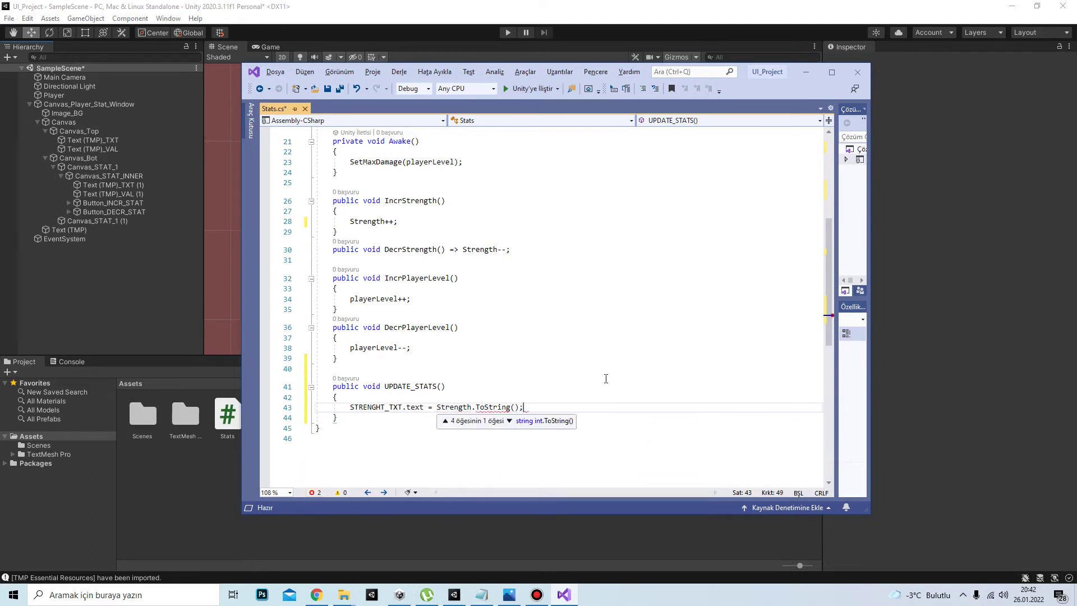
Add "PLAYER_LEVEL_TXT.text = playerLevel.ToString();" on the line below the strength assignment in UPDATE_STATS() and save the script.
key("Return")
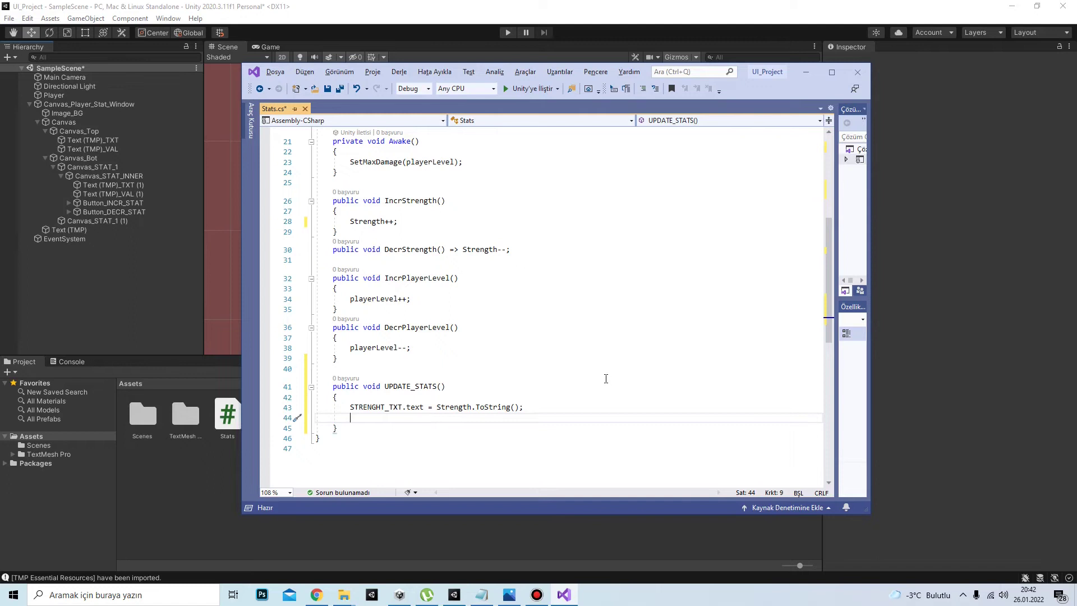
type("pla")
key("Down")
key("Down")
key("Down")
key("Down")
key("Down")
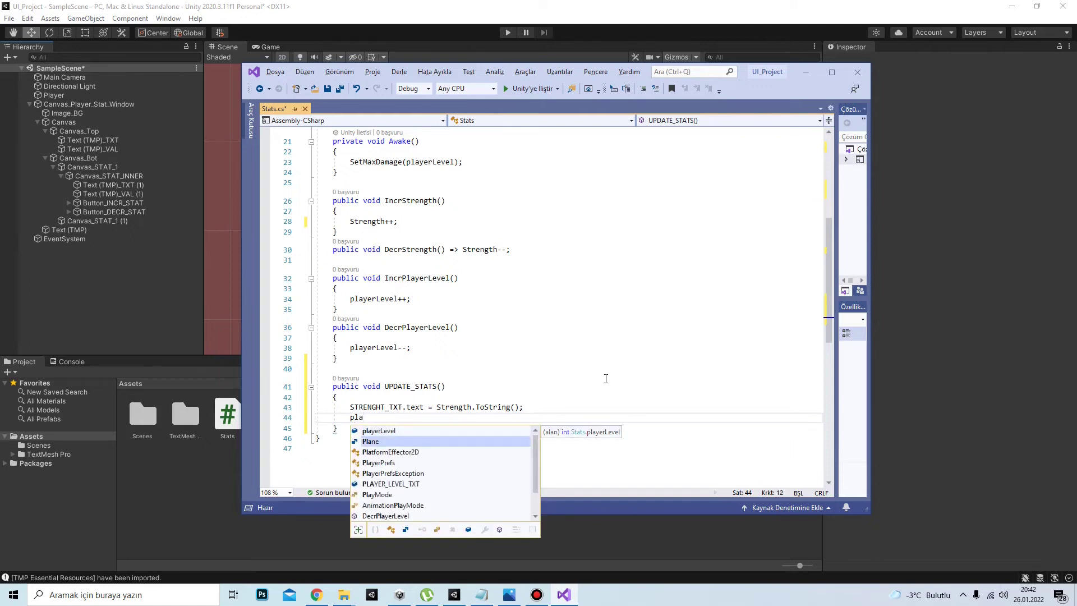
key("Tab")
type(".text")
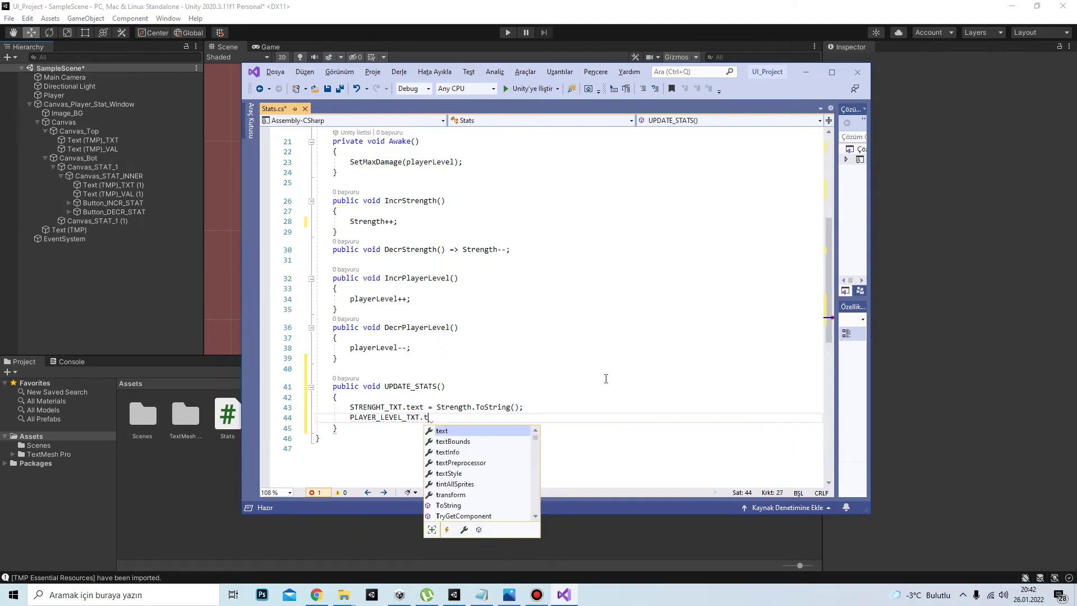
key("Tab")
type("= playerLevel.ToString")
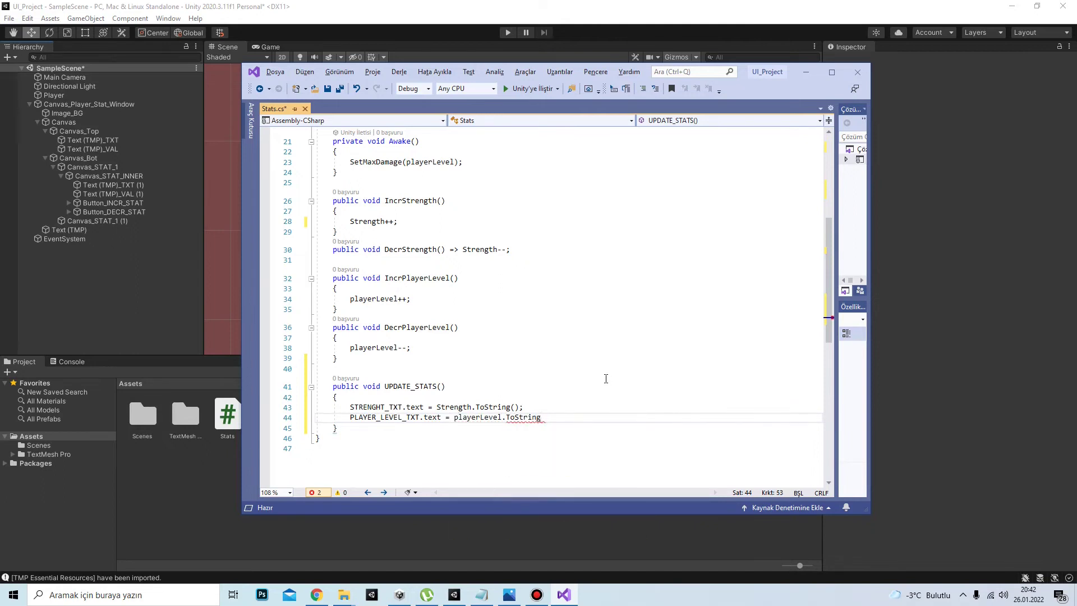
left_click(605, 377)
key("ctrl+s")
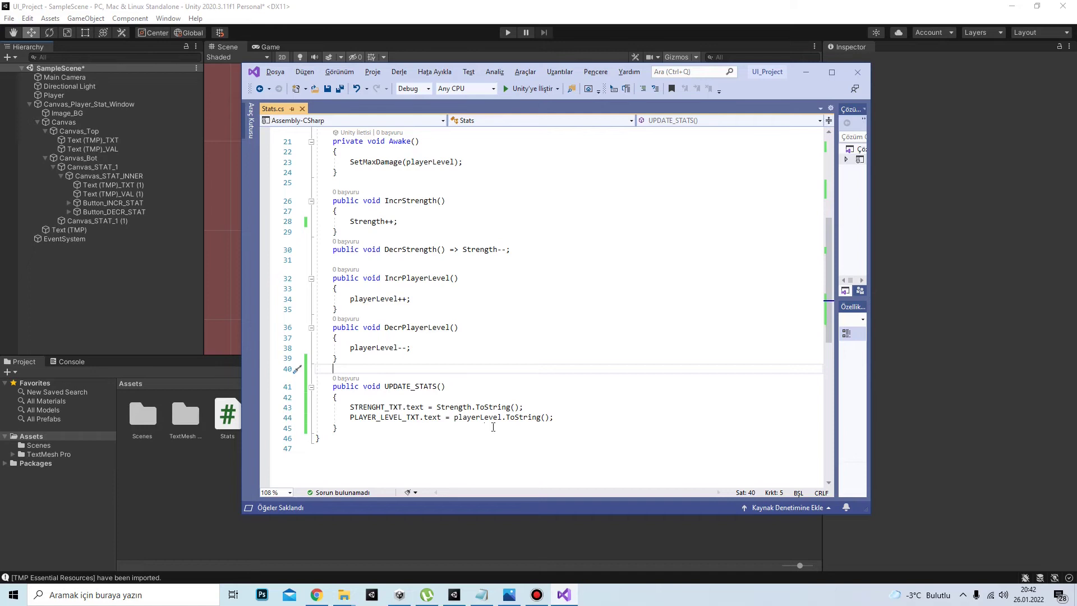
Call "UPDATE_STATS();" inside DecrPlayerLevel(), on a new line below "playerLevel--;".
scroll(494, 427, "up", 1)
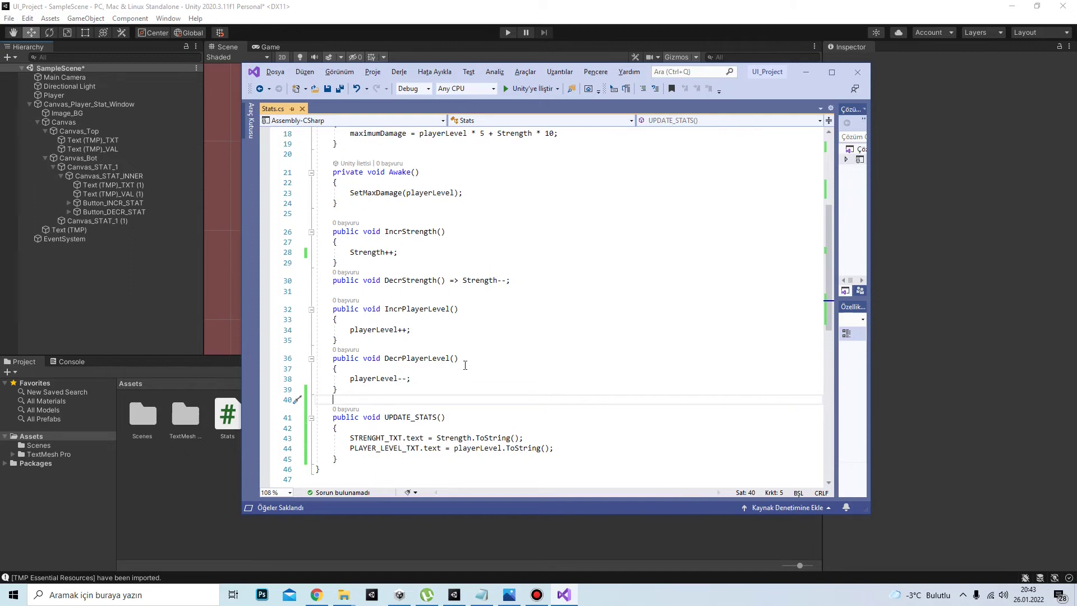
left_click(431, 380)
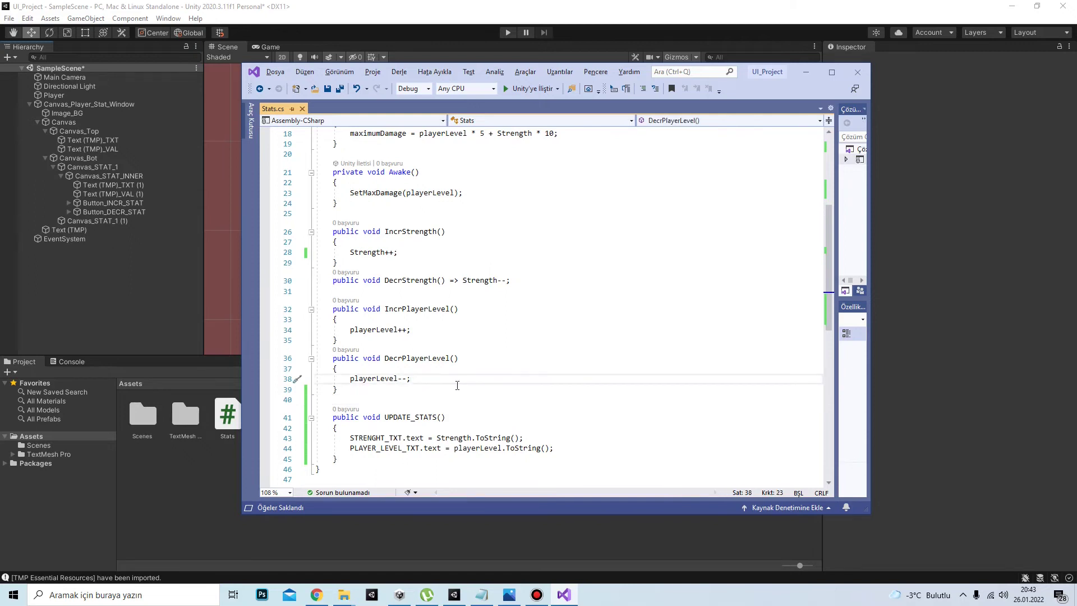
scroll(458, 386, "up", 5)
scroll(457, 387, "down", 4)
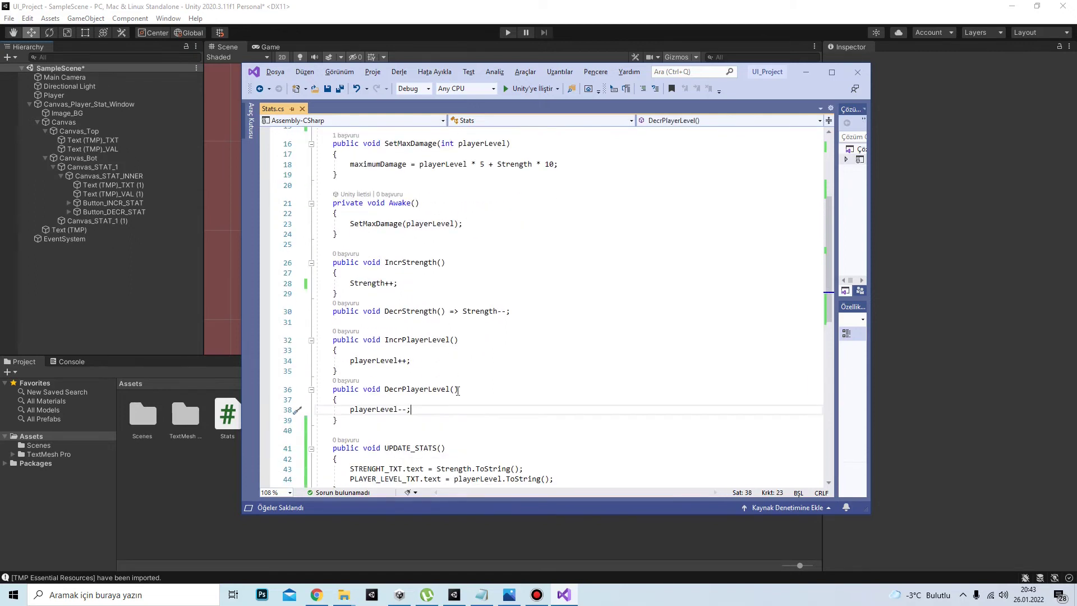
scroll(460, 367, "down", 2)
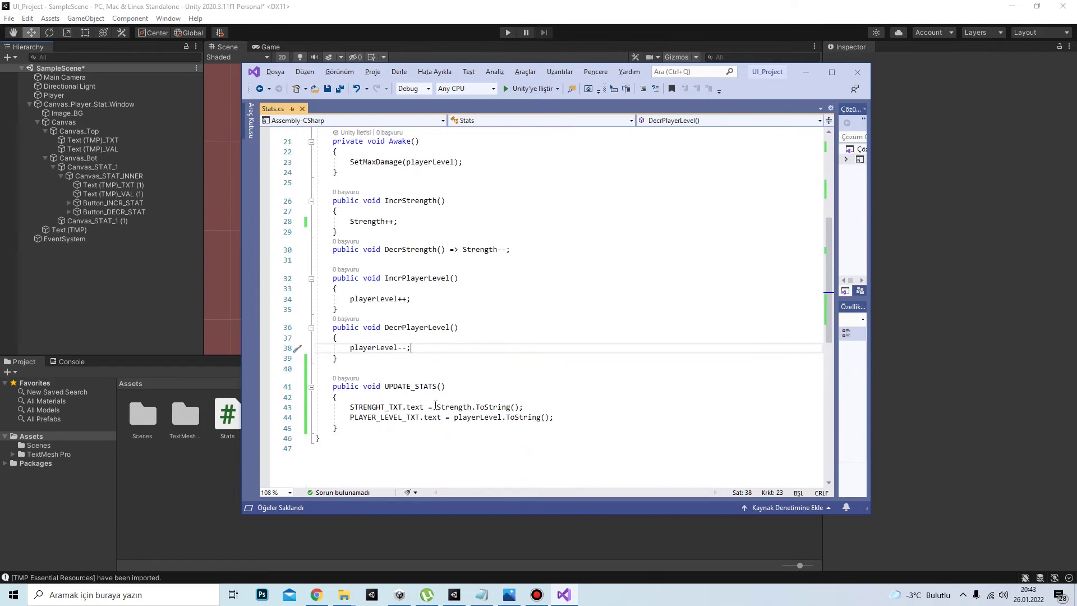
key("Return")
type("UPDATE_STATS")
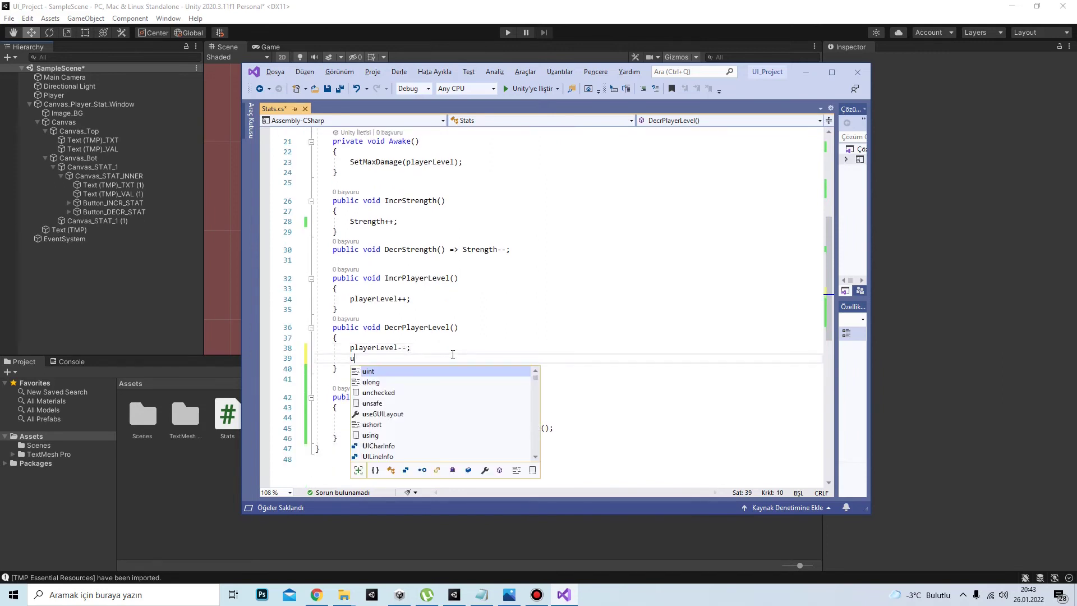
type("();")
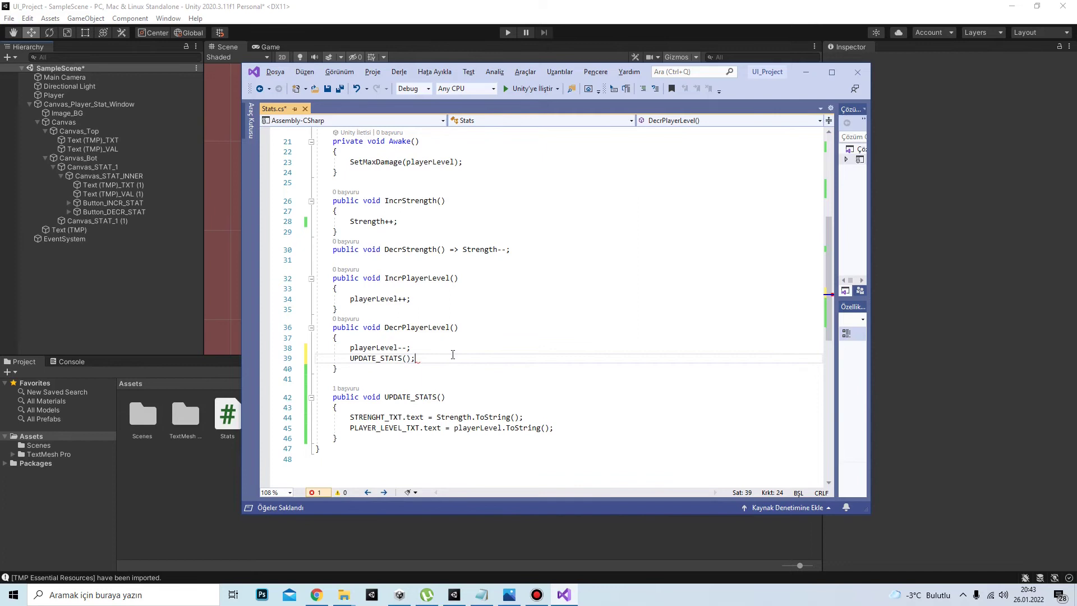
Copy the UPDATE_STATS() call into IncrPlayerLevel(), on a new line below "playerLevel++;".
left_click_drag(424, 359, 349, 360)
key("ctrl+c")
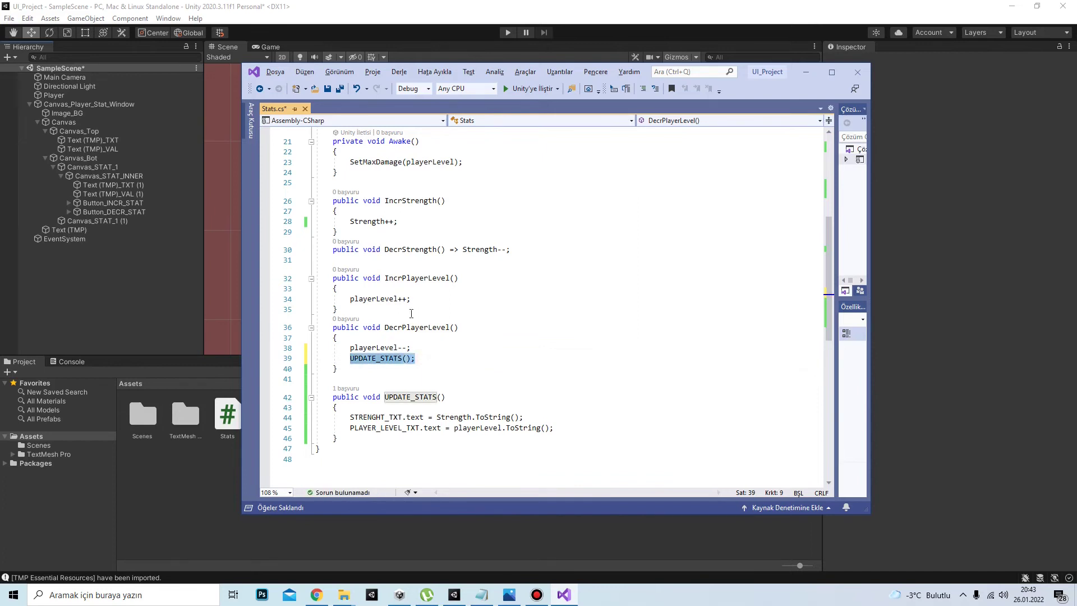
left_click(432, 299)
key("Return")
key("ctrl+v")
Rewrite the expression-bodied DecrStrength() as a braced method containing "Strength--;" followed by "UPDATE_STATS();".
scroll(502, 281, "up", 1)
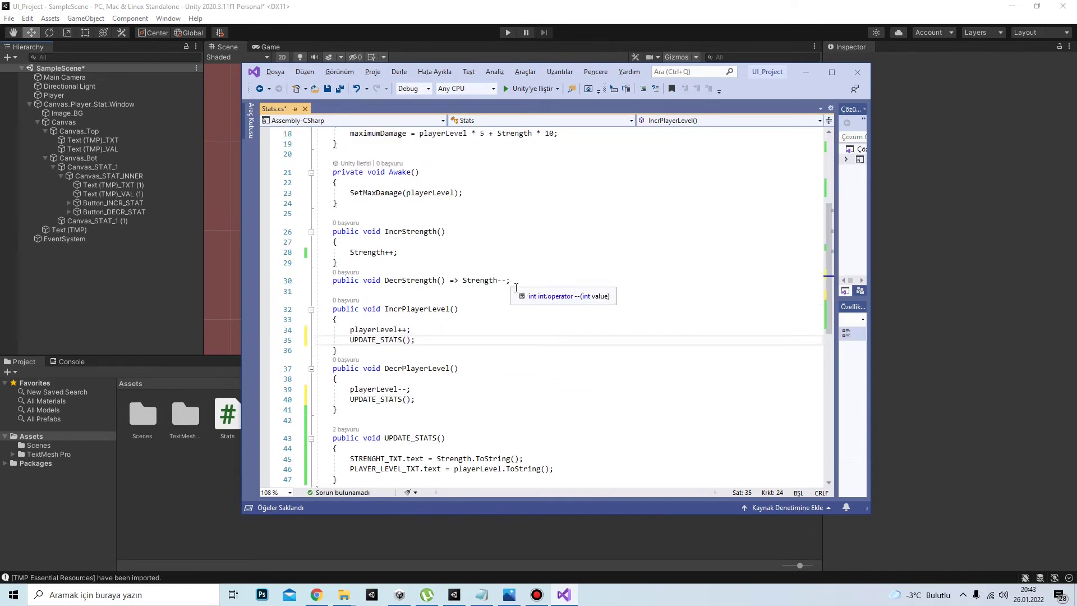
left_click(462, 280)
key("BackSpace")
key("BackSpace")
key("BackSpace")
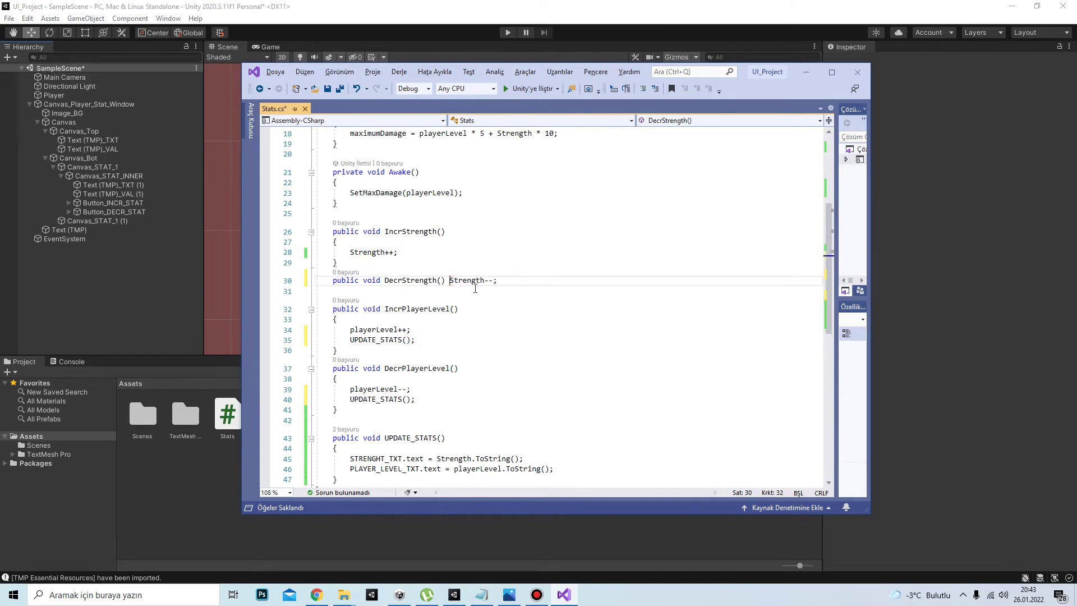
key("Return")
left_click(460, 280)
key("Return")
type("{")
key("Return")
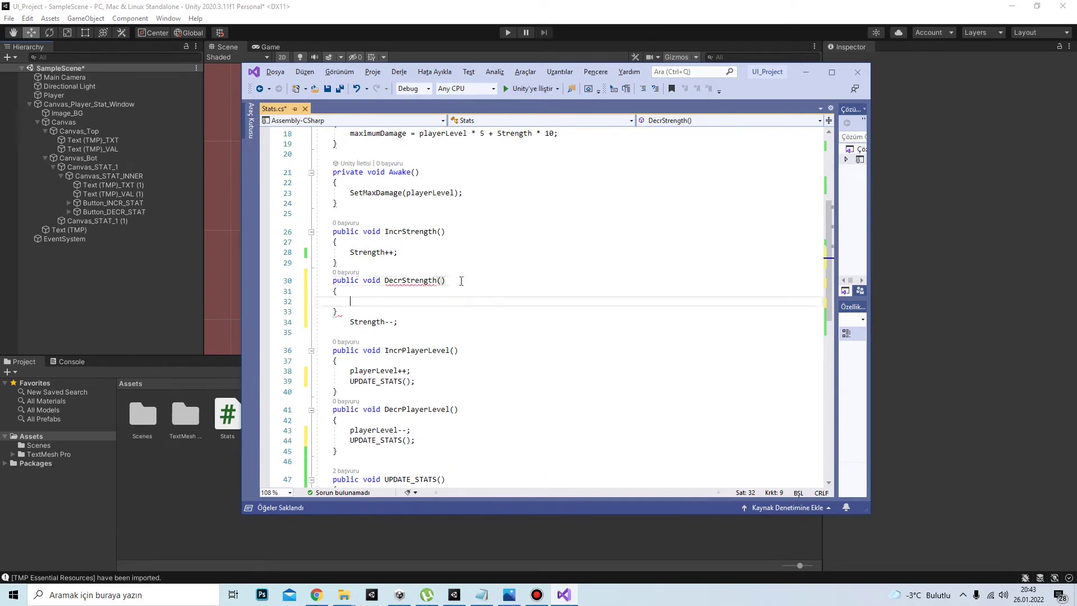
key("ctrl+v")
left_click(402, 322)
key("shift+Home")
key("ctrl+x")
left_click(352, 291)
Add the UPDATE_STATS() call below "Strength++;" in IncrStrength() and save the script.
key("Return")
key("ctrl+v")
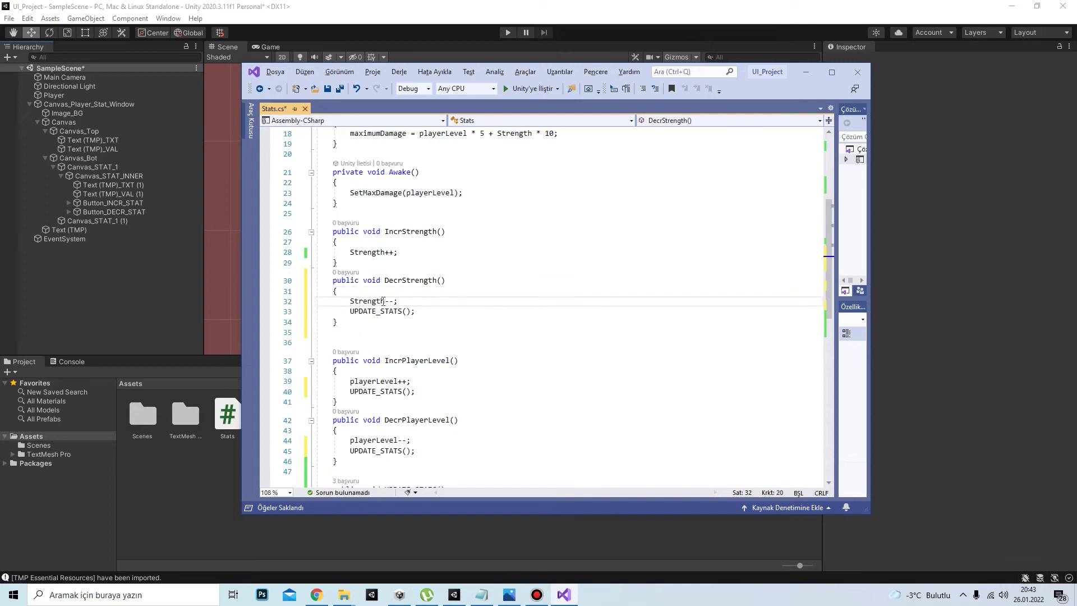
left_click_drag(422, 313, 351, 313)
left_click(404, 250)
key("Return")
key("ctrl+v")
key("ctrl+s")
scroll(483, 275, "up", 3)
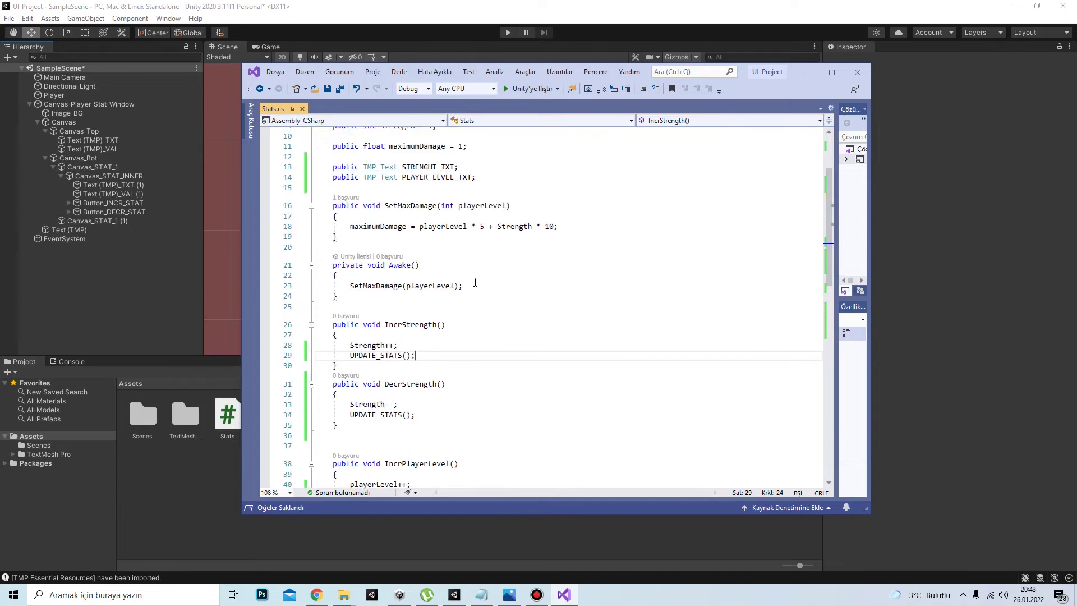
scroll(475, 283, "up", 1)
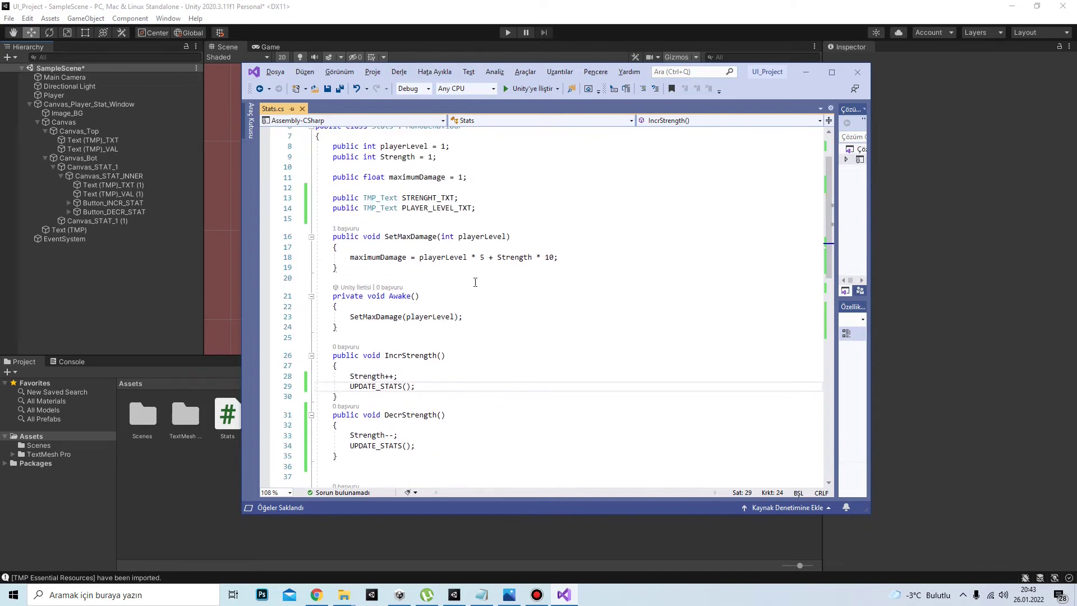
Switch to Unity and assign Text (TMP)_VAL (1) to STRENGHT_TXT and Text (TMP)_VAL to PLAYER_LEVEL_TXT in the Player's Stats component.
left_click(808, 72)
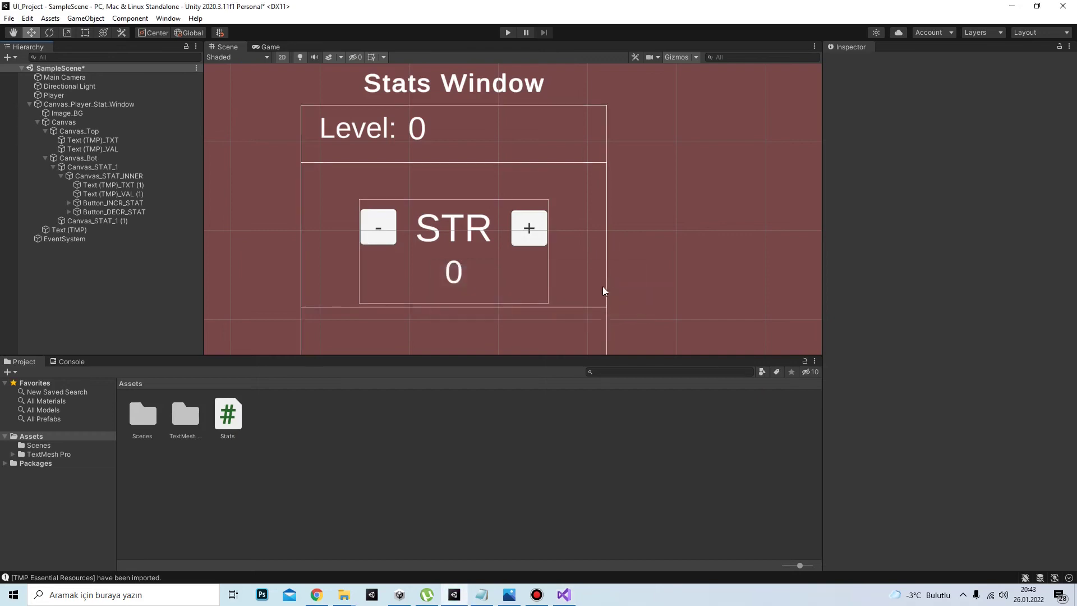
scroll(543, 275, "down", 3)
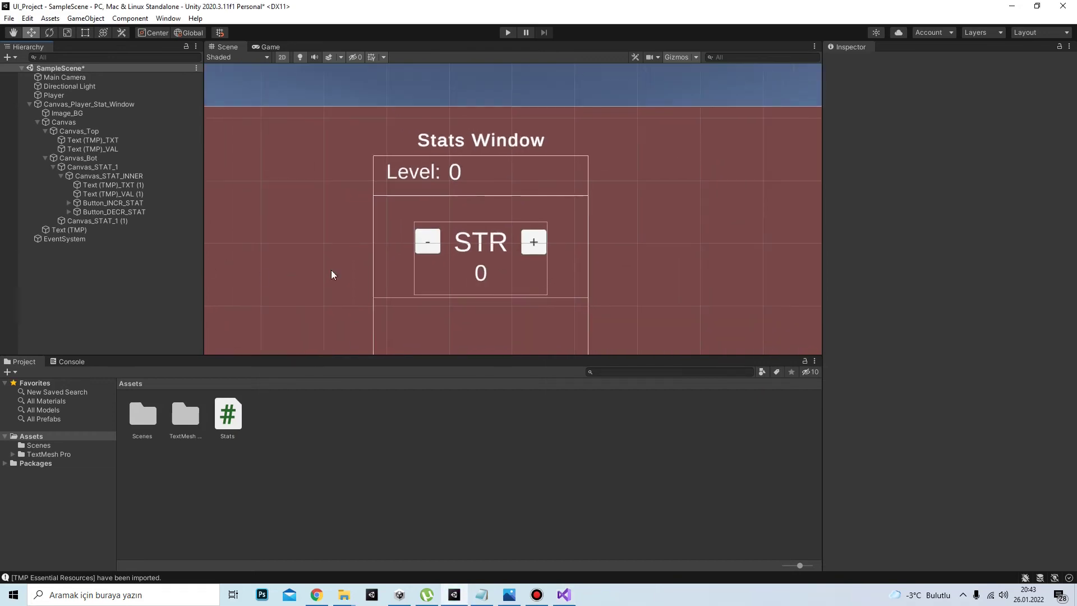
left_click(79, 95)
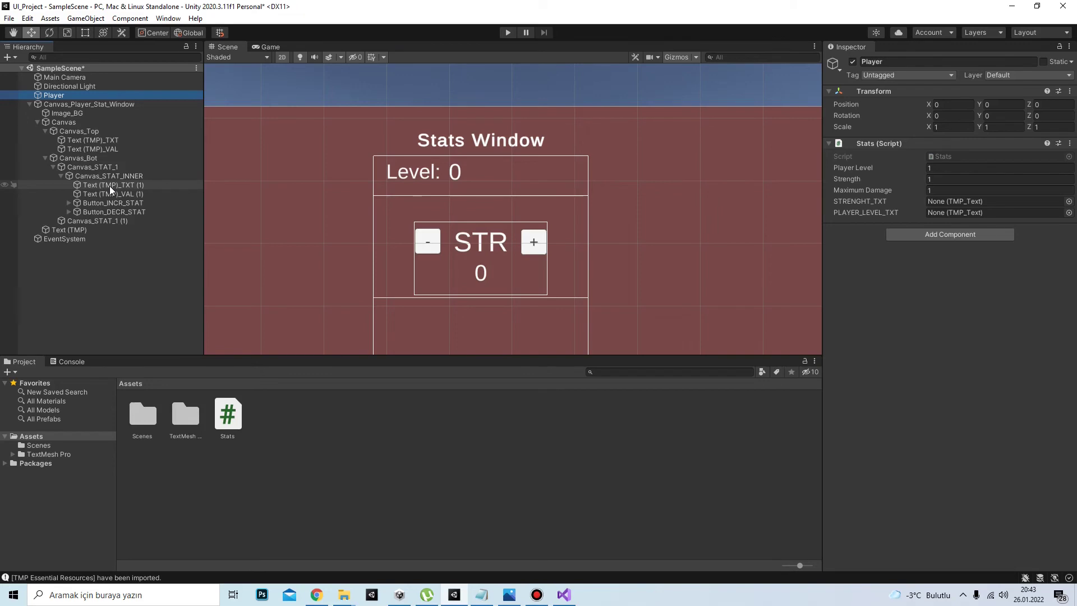
left_click_drag(112, 193, 945, 202)
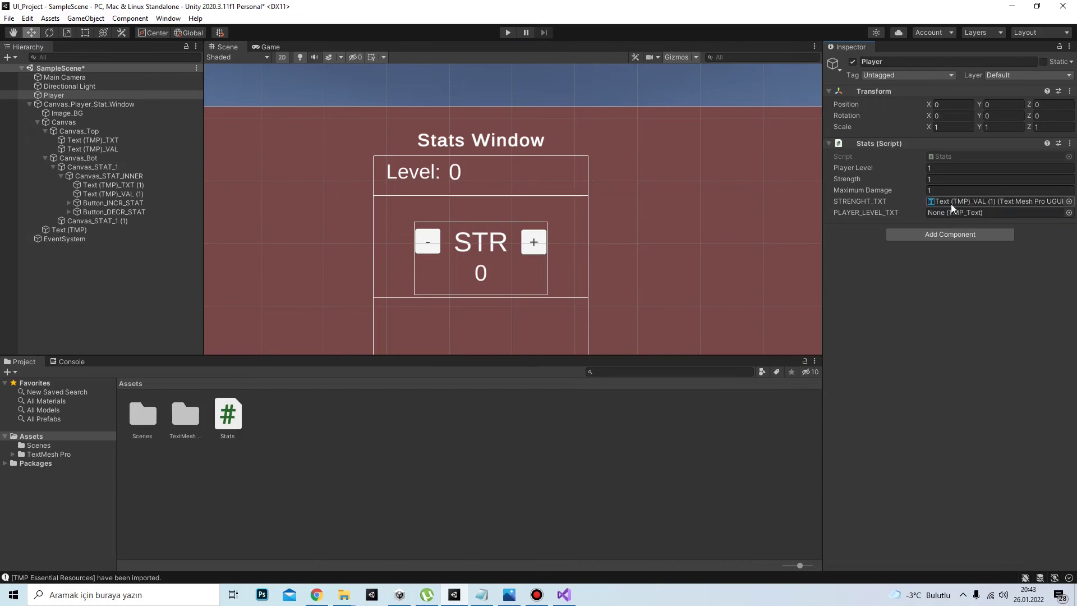
left_click(119, 149)
left_click_drag(123, 152, 1009, 215)
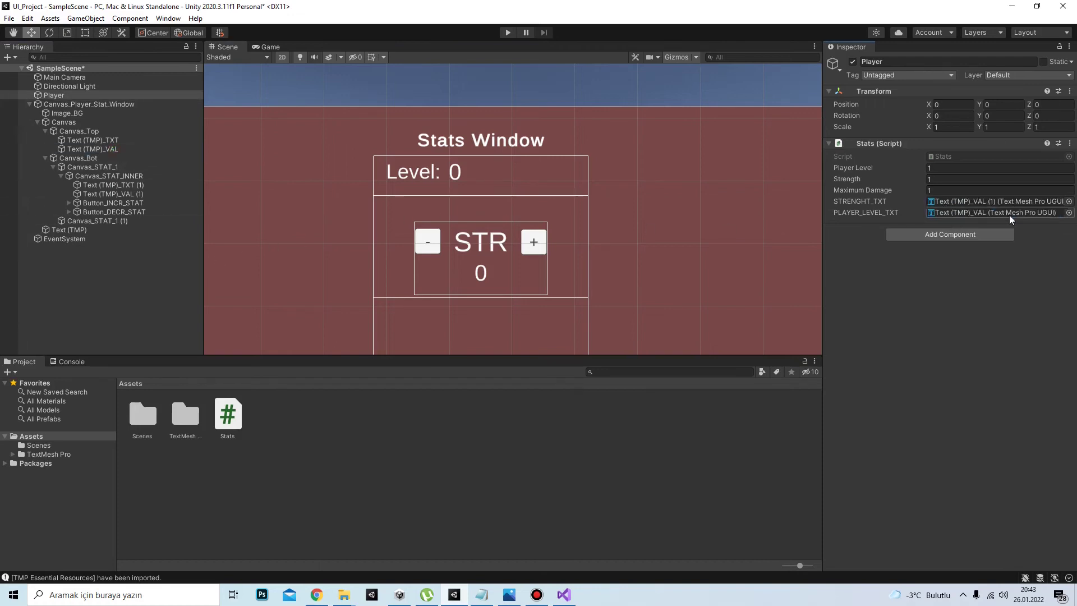
left_click(161, 276)
left_click(564, 594)
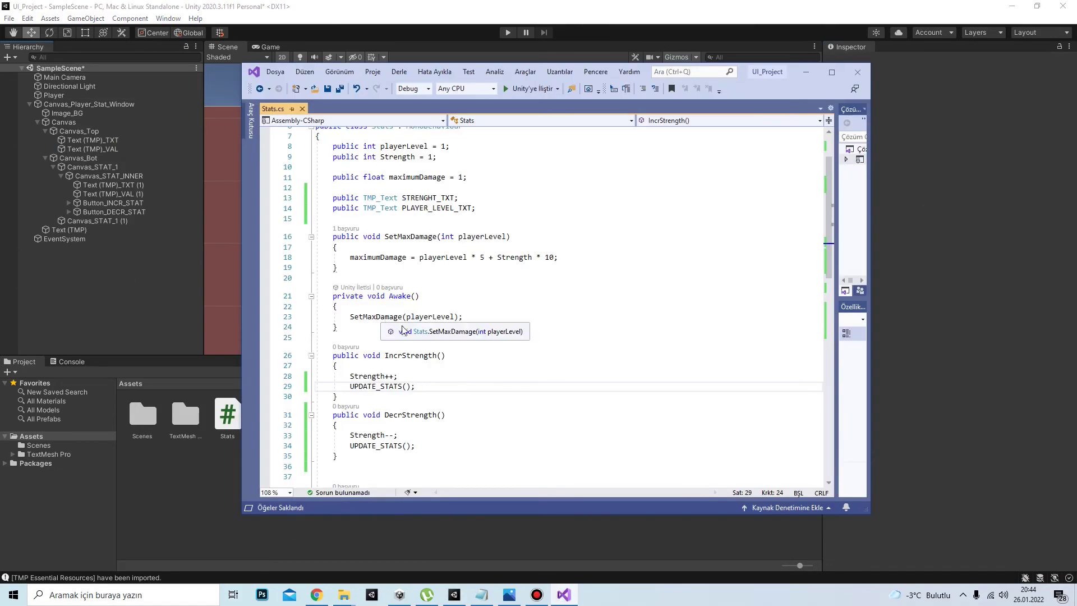
left_click_drag(666, 337, 668, 319)
left_click(810, 72)
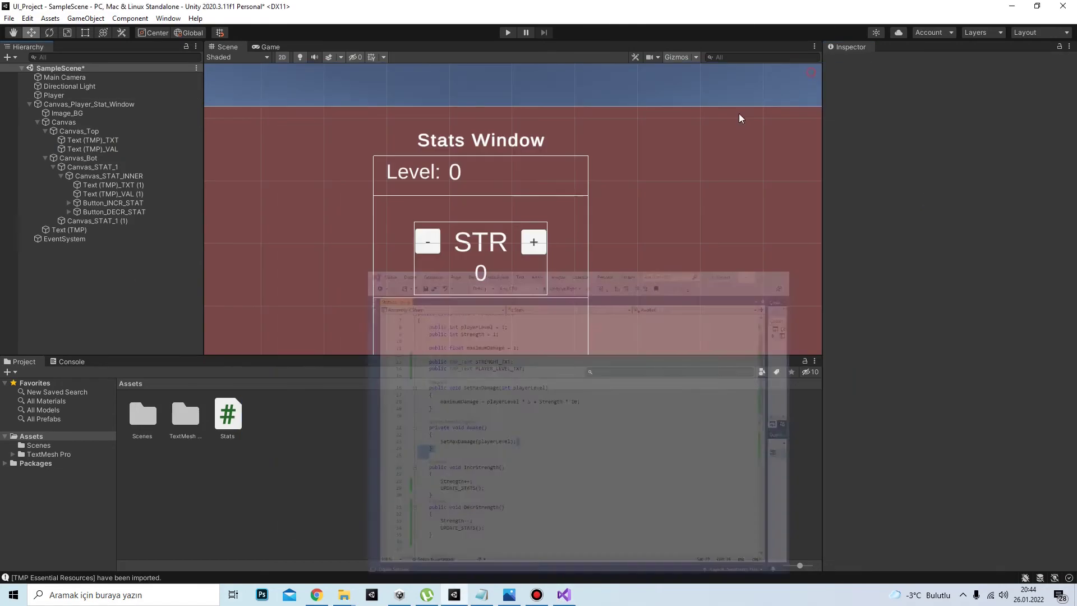
Duplicate Button_INCR_STAT and Button_DECR_STAT and move the copies directly under Canvas_Player_Stat_Window in the object hierarchy.
left_click(131, 203)
left_click(135, 213, "ctrl")
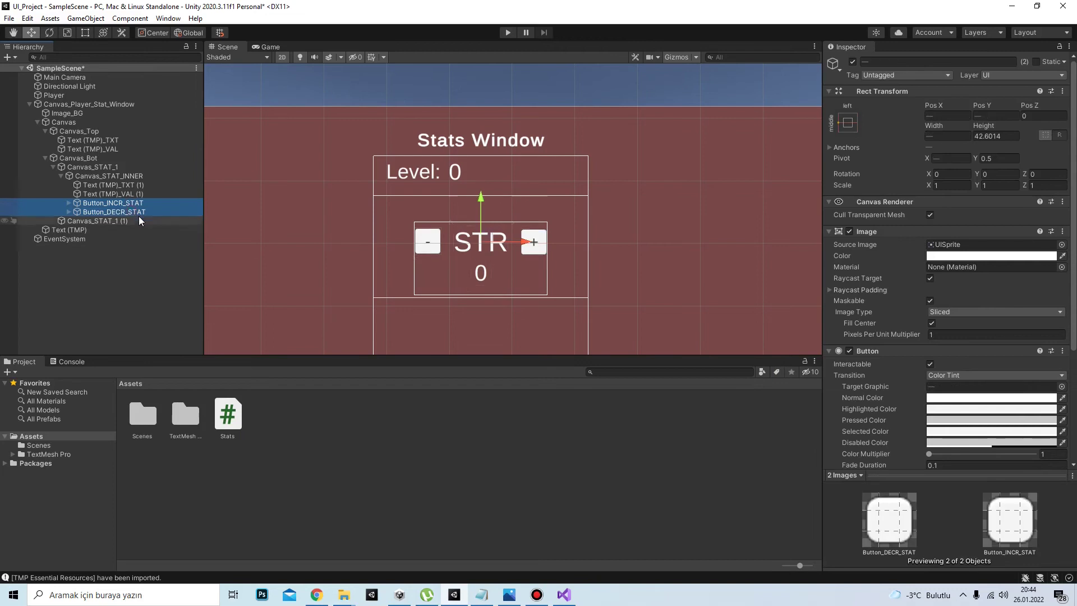
key("ctrl+d")
left_click_drag(116, 224, 75, 104)
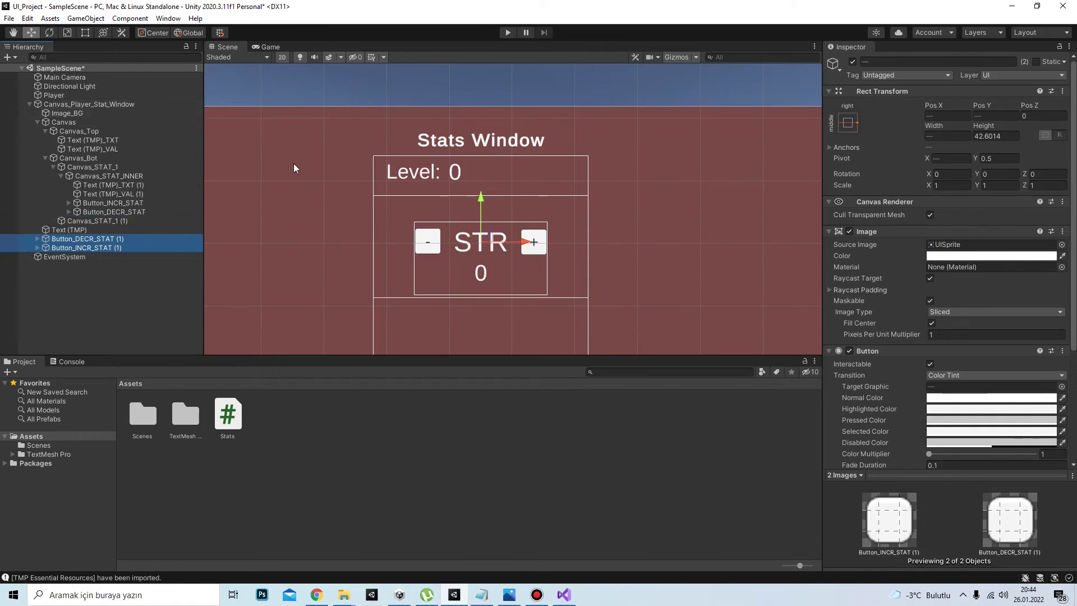
Place the duplicated buttons outside the stats frame, right of the Level row, with the + button close beside the - button.
left_click_drag(488, 229, 728, 178)
left_click(115, 270)
left_click(84, 247)
left_click_drag(793, 180, 728, 182)
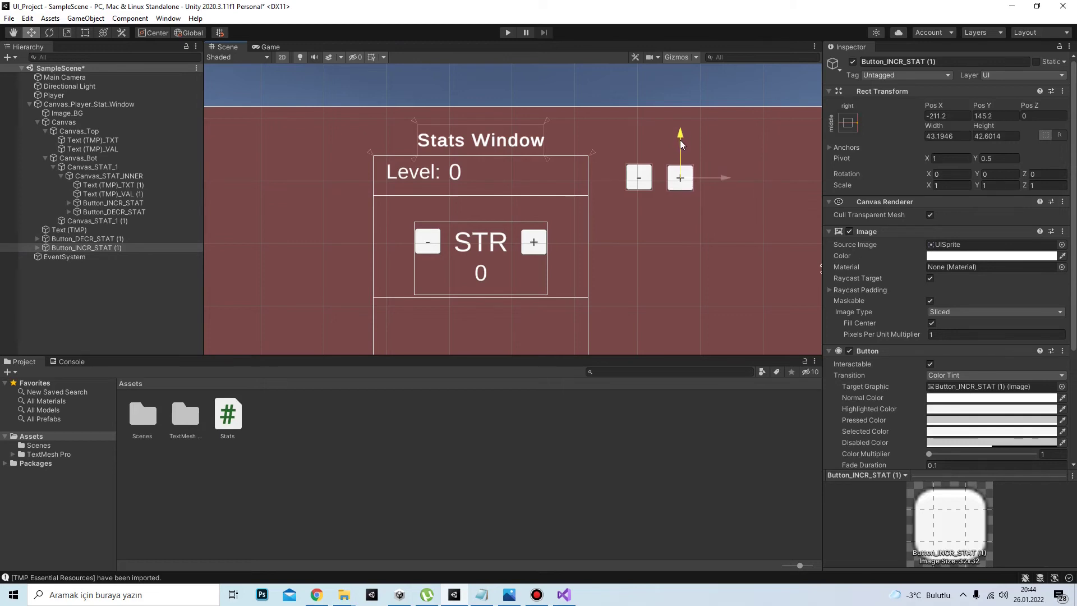
Select Stats.IncrStrength () as the On Click function of Button_INCR_STAT (1).
scroll(933, 379, "down", 5)
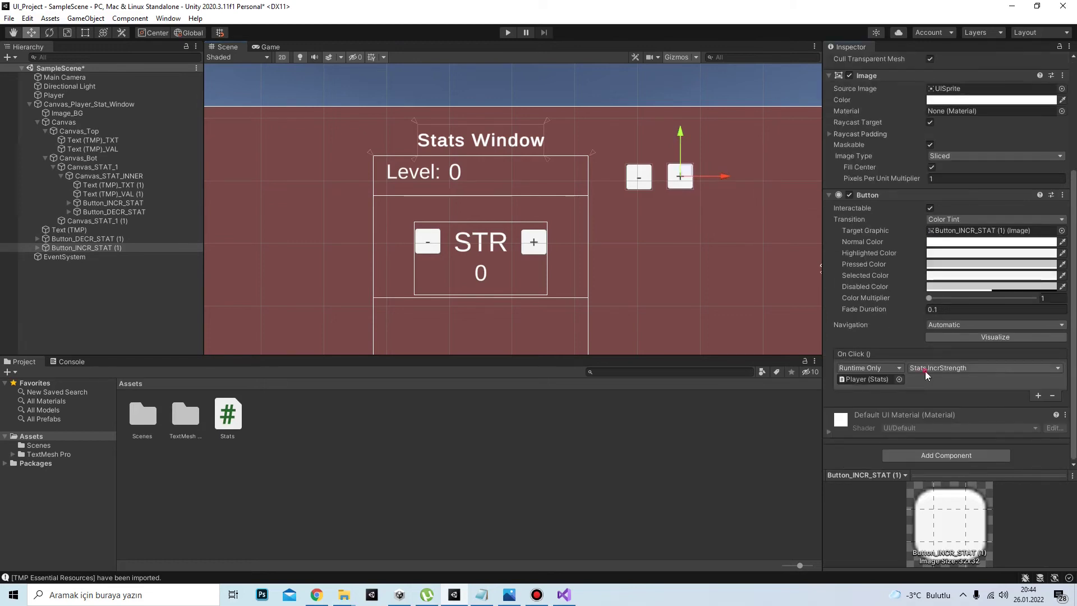
left_click(926, 370)
mouse_move(941, 422)
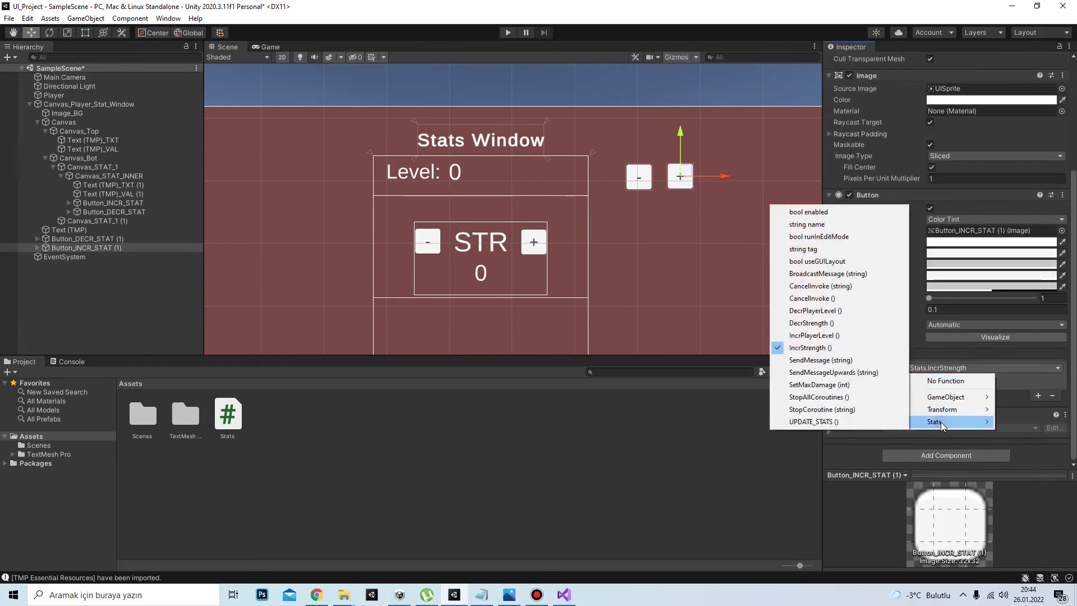
left_click(825, 349)
Set the On Click function of Button_DECR_STAT (1) to Stats.DecrPlayerLevel ().
left_click(104, 240)
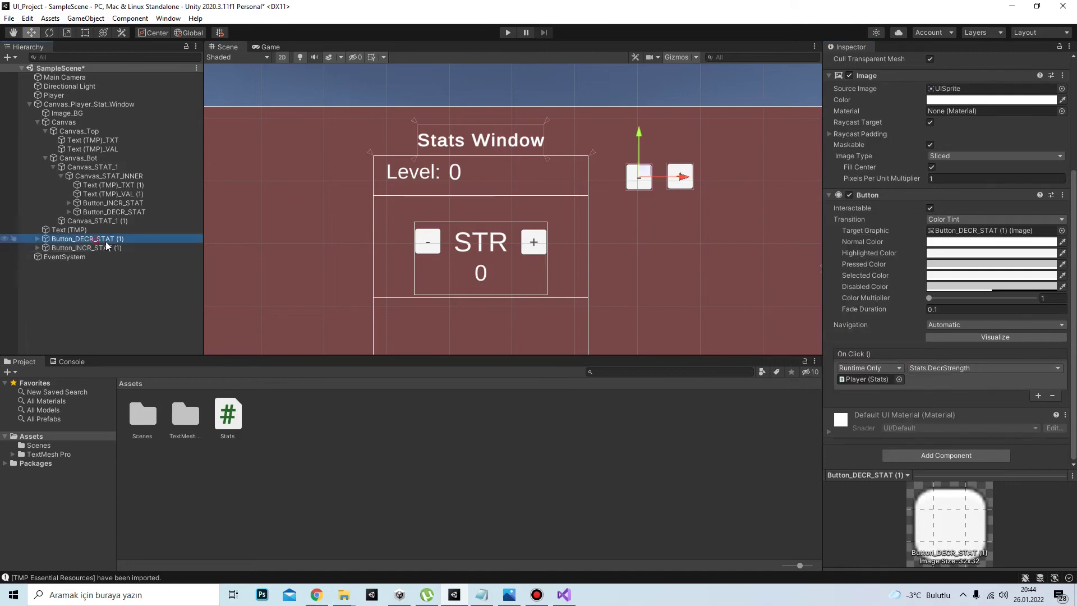
left_click(943, 370)
mouse_move(952, 422)
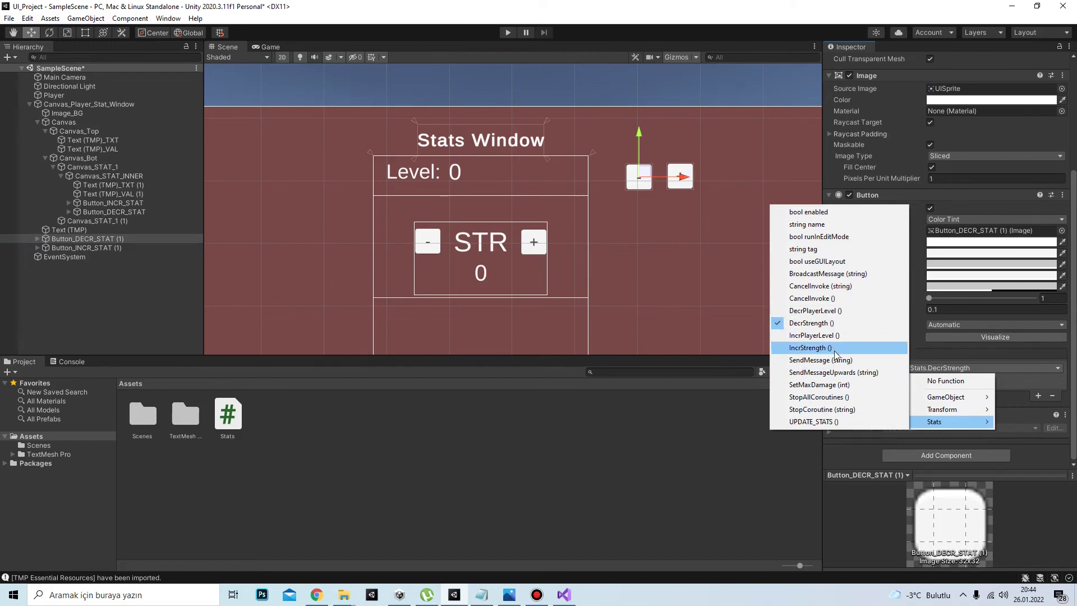
left_click(825, 310)
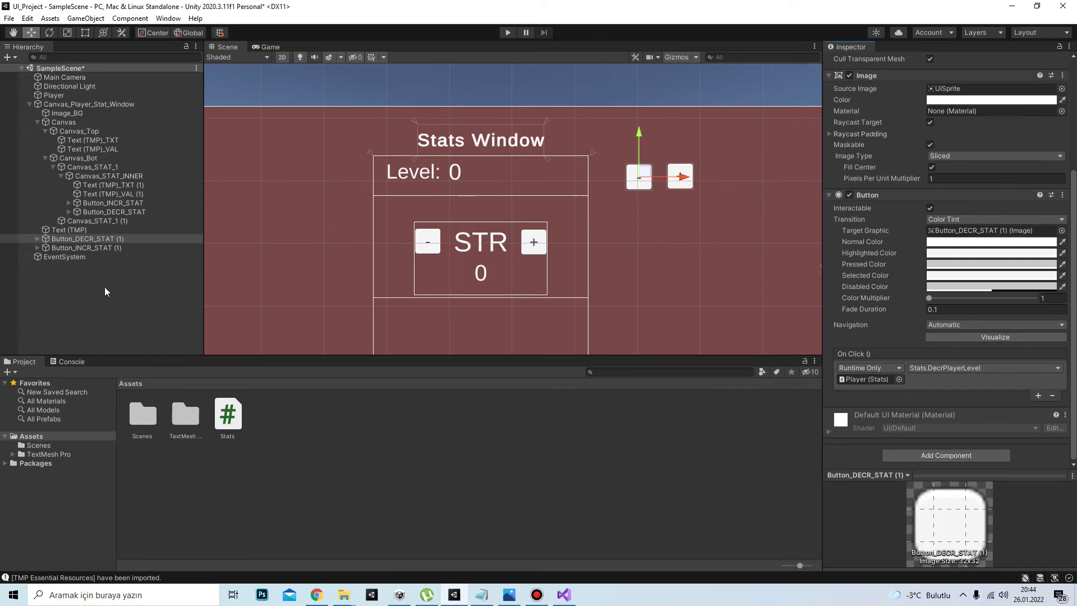
left_click(88, 291)
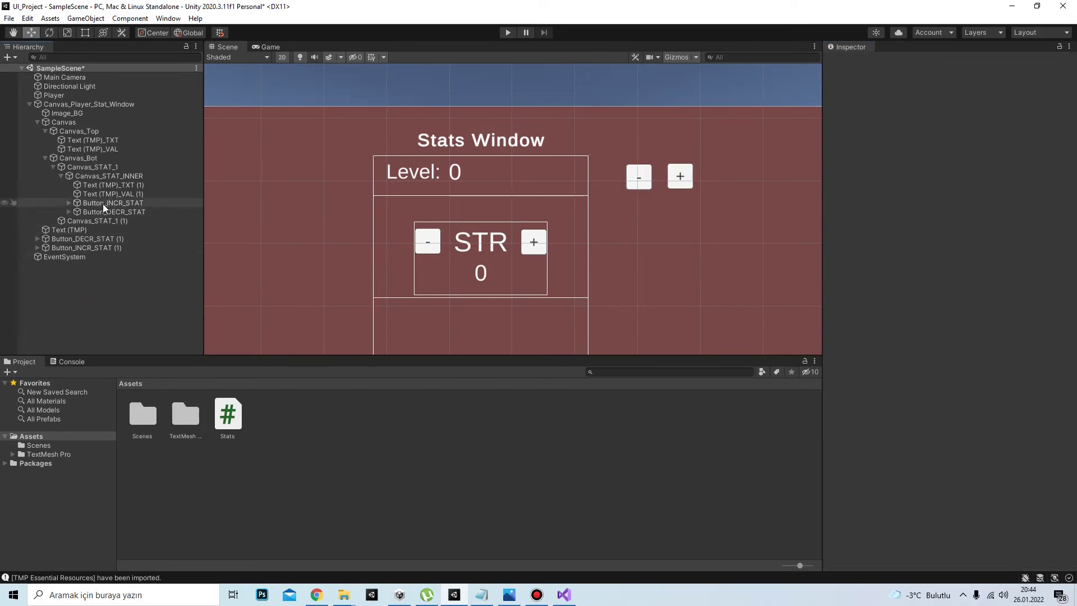
Replace the empty Canvas_STAT_1 (1) with a duplicate of Canvas_STAT_1 and its contents.
left_click(93, 221)
key("Delete")
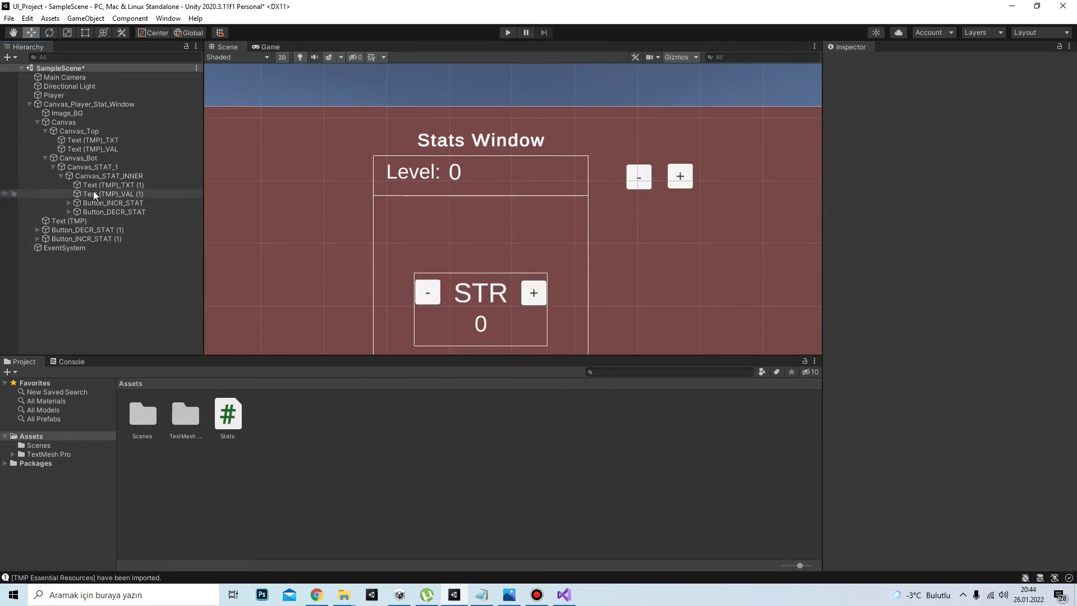
left_click(106, 167)
key("ctrl+d")
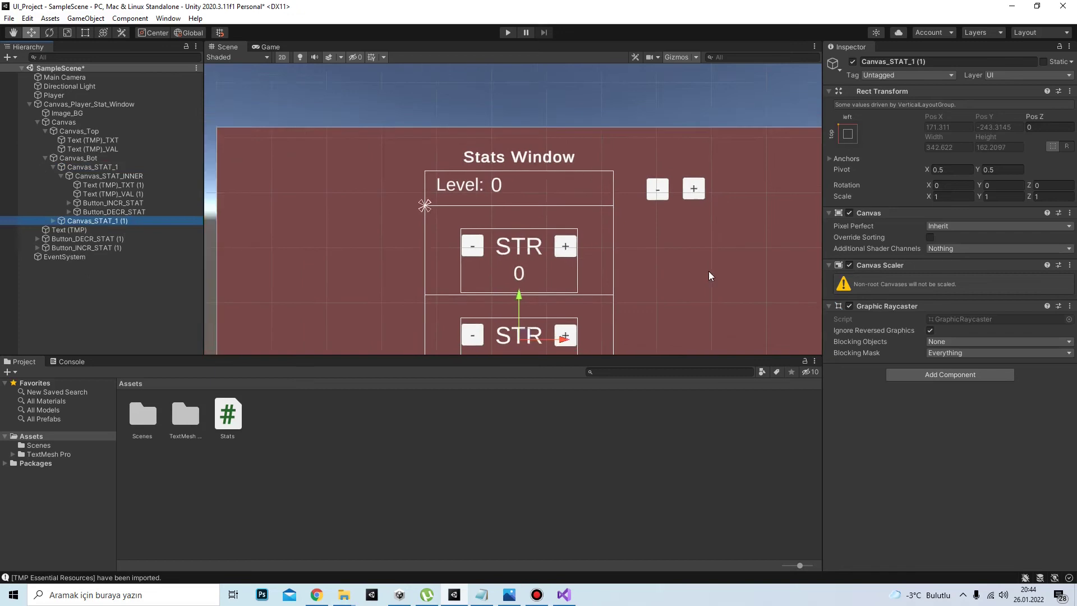
Change the label text of Text (TMP)_TXT (1) in the duplicated stat block to "DEX".
scroll(264, 277, "down", 1)
left_click(52, 221)
left_click(61, 230)
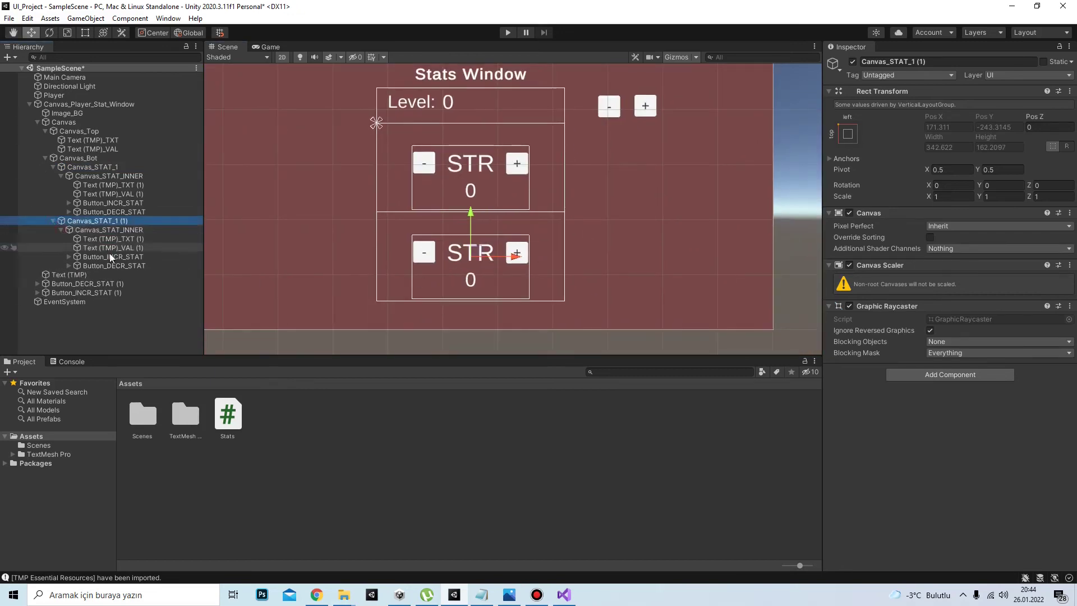
left_click(111, 256)
left_click(107, 239)
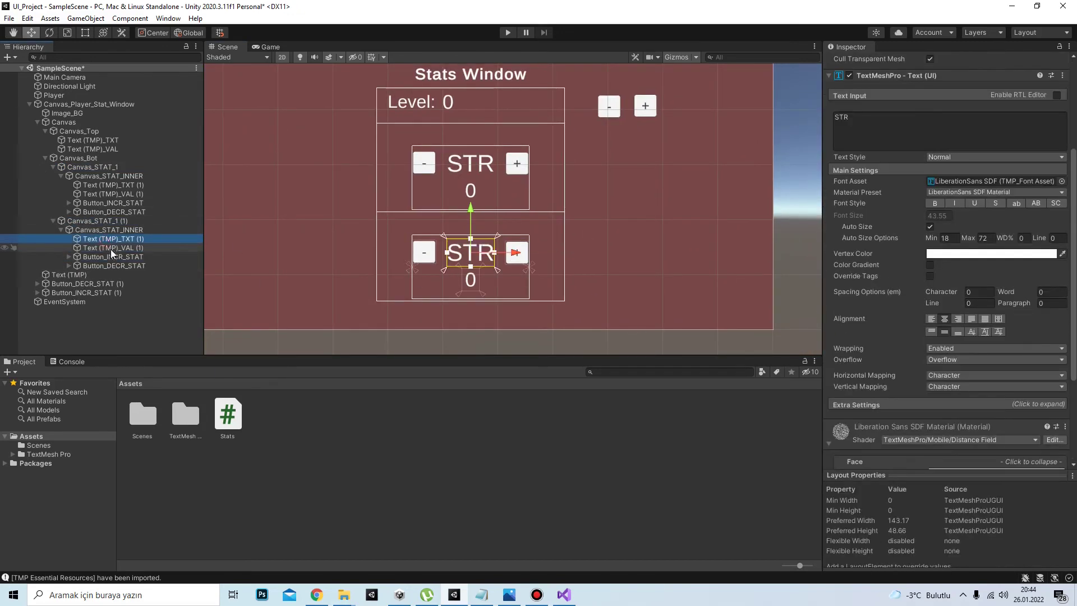
double_click(849, 117)
type("DEX")
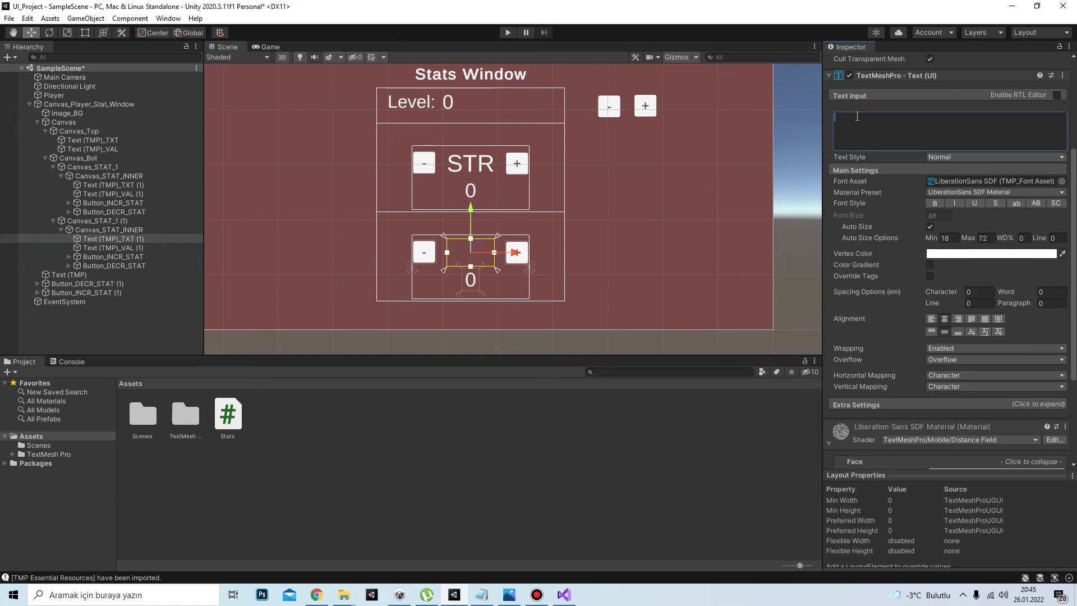
left_click(180, 325)
scroll(365, 308, "down", 1)
scroll(498, 301, "up", 1)
middle_click_drag(656, 215, 652, 262)
scroll(639, 239, "down", 1)
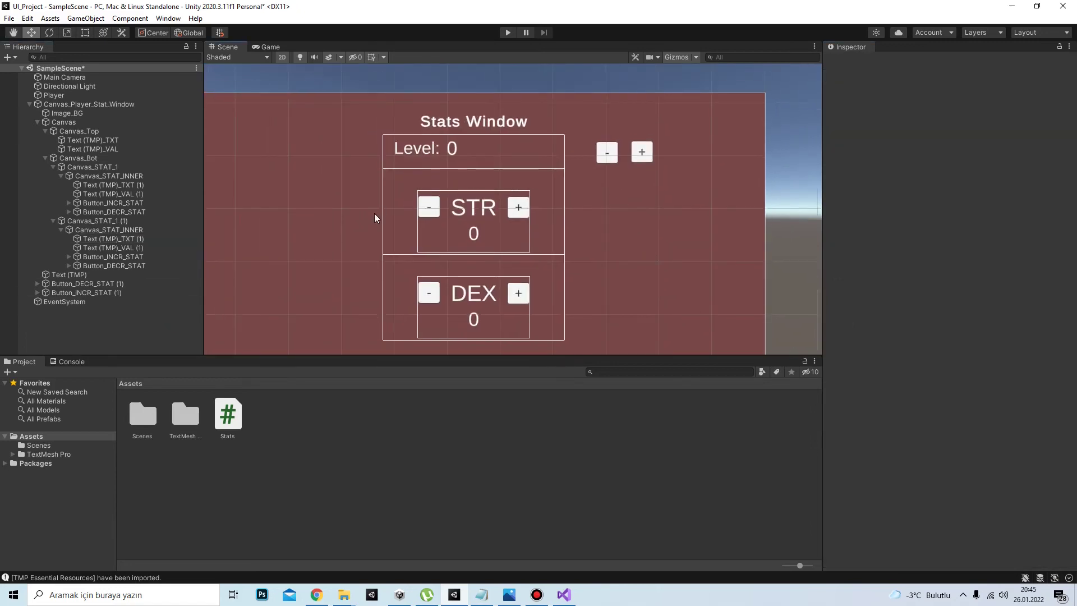
Run the scene and test the level's decrease and increase buttons in the Stats Window.
mouse_move(511, 596)
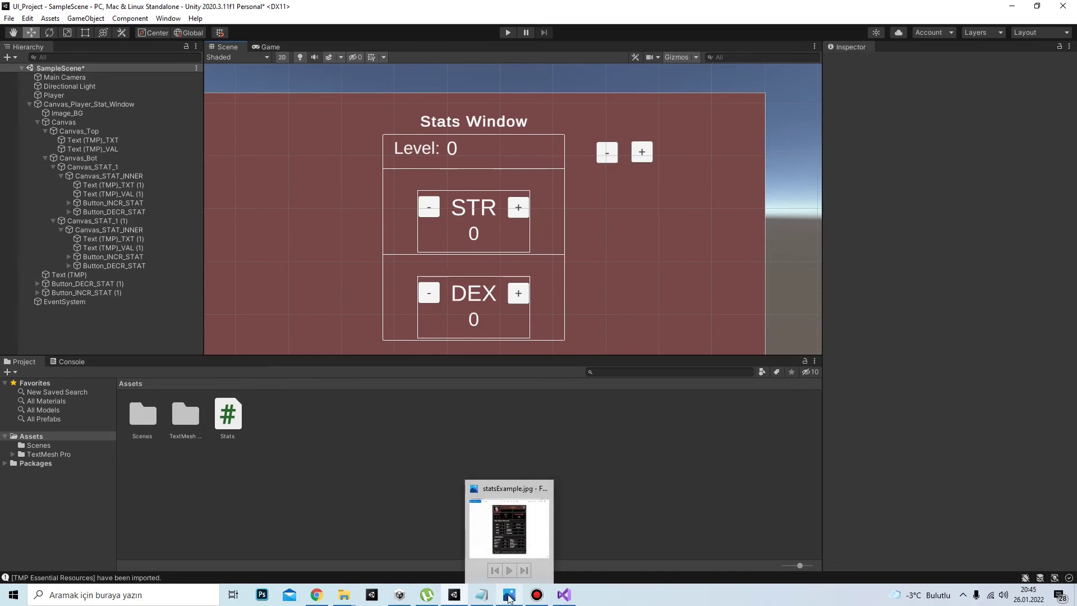
left_click(509, 33)
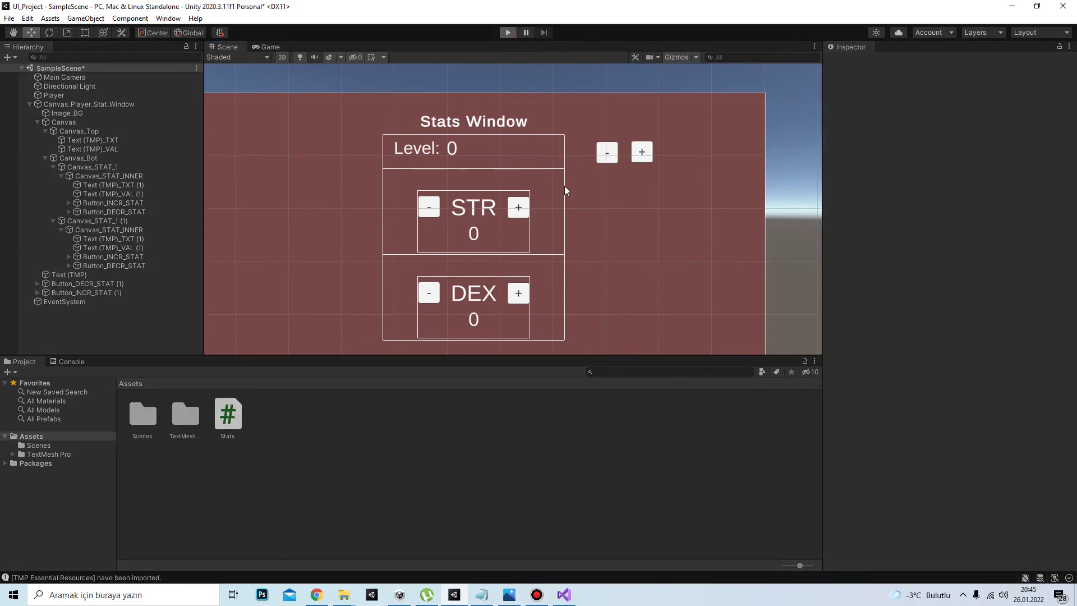
left_click(698, 125)
left_click(698, 126)
left_click(698, 126)
left_click(698, 125)
triple_click(651, 127)
triple_click(651, 127)
double_click(651, 127)
left_click(651, 127)
double_click(651, 127)
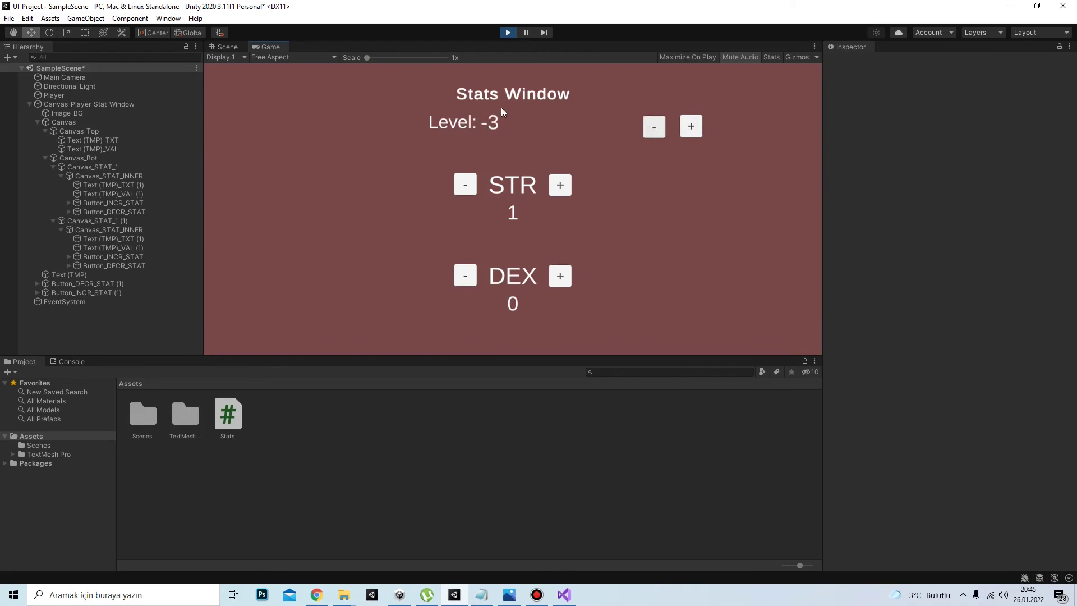
double_click(688, 125)
Test the STR increase and decrease buttons several times and stop the running scene.
double_click(564, 184)
left_click(564, 183)
double_click(467, 182)
triple_click(467, 182)
triple_click(467, 182)
double_click(568, 188)
double_click(568, 188)
left_click(508, 32)
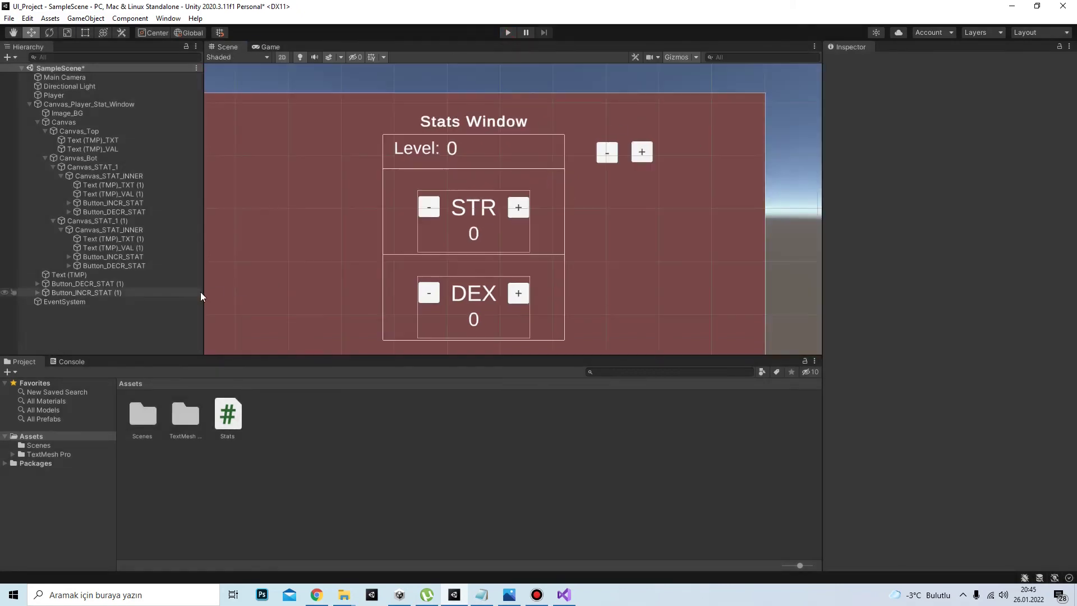
Add a UI Image inside Canvas, stretch it to fill the parent and place it above Canvas_Top in the hierarchy.
right_click(96, 159)
left_click(62, 129)
left_click(69, 124)
right_click(66, 126)
mouse_move(115, 344)
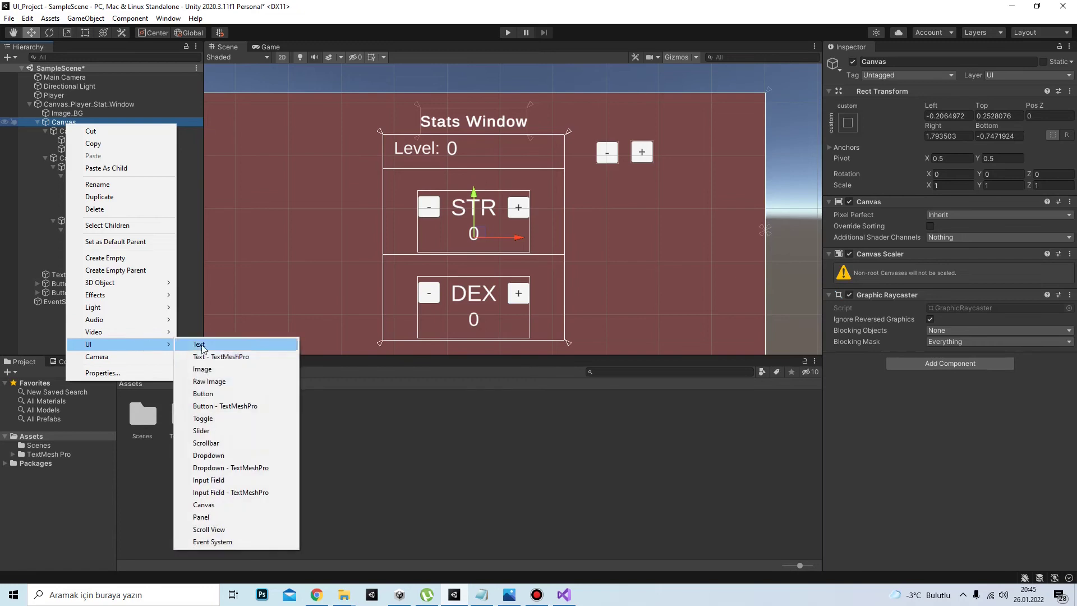
left_click(202, 369)
left_click(848, 122)
left_click(968, 291, "alt")
left_click(103, 329)
left_click_drag(68, 275, 79, 128)
Color the new Image panel muted red and set Image_BG's color to dark blue-gray 454A5C.
left_click(933, 256)
left_click_drag(981, 328, 994, 356)
left_click(82, 114)
left_click(969, 257)
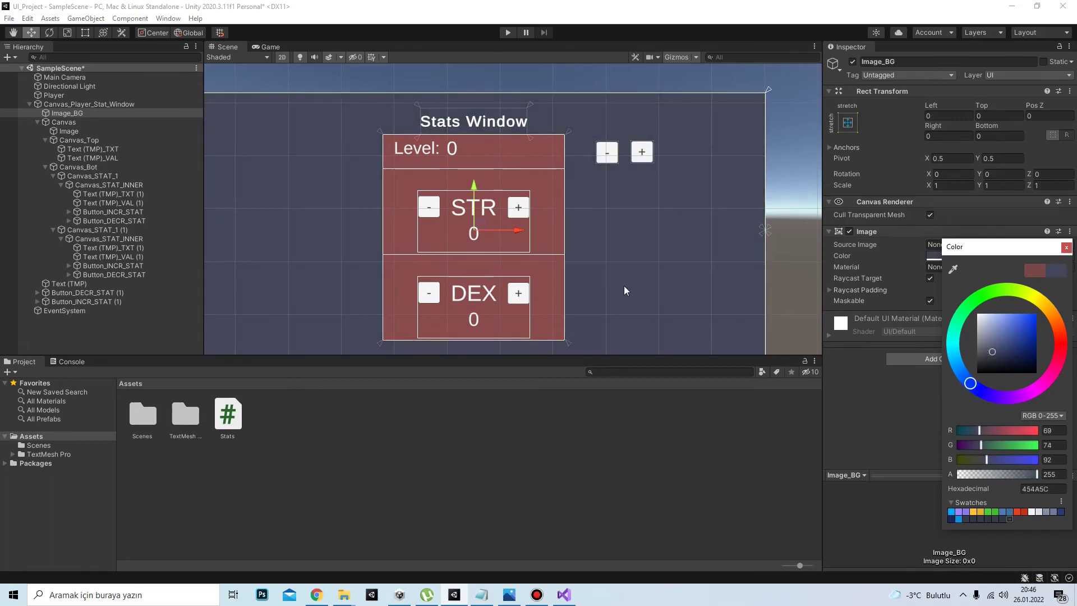
left_click(156, 337)
Try a bottom padding of 103 on Canvas_Bot's Vertical Layout Group.
double_click(90, 175)
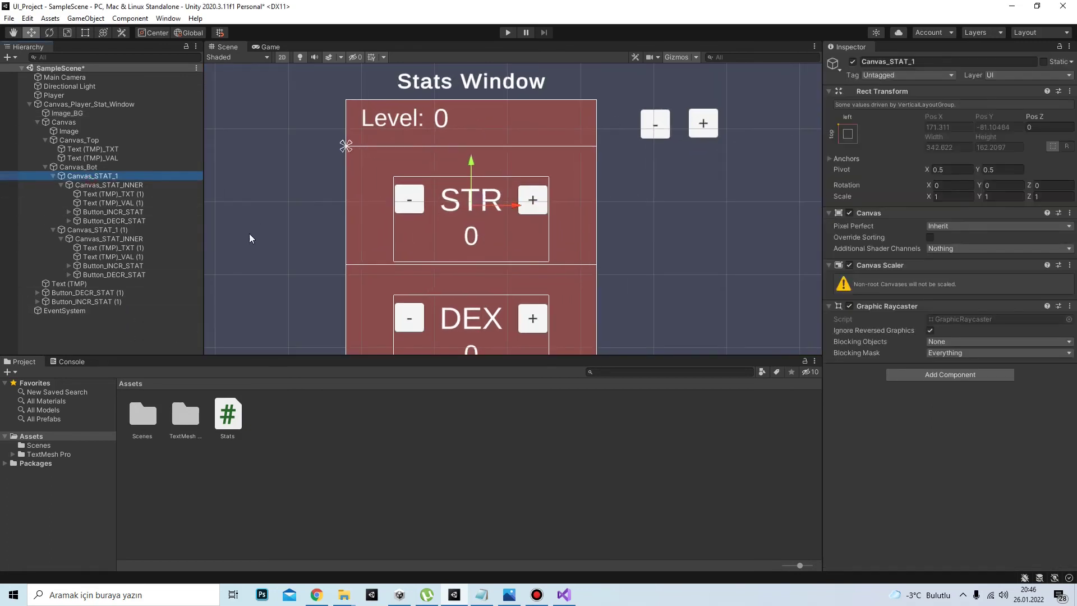
left_click(115, 167)
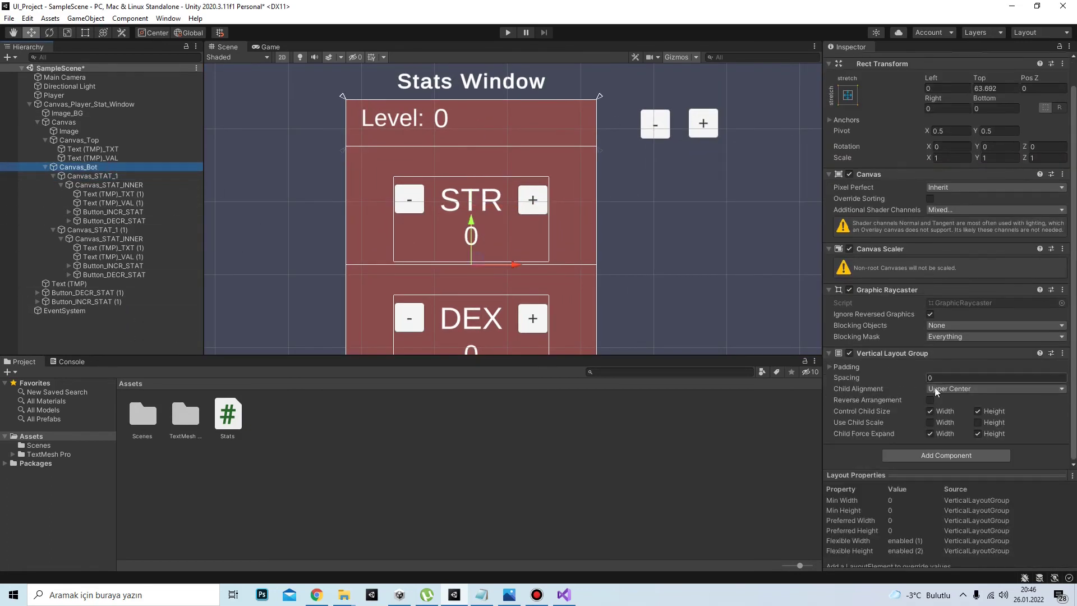
left_click(830, 366)
left_click(932, 412)
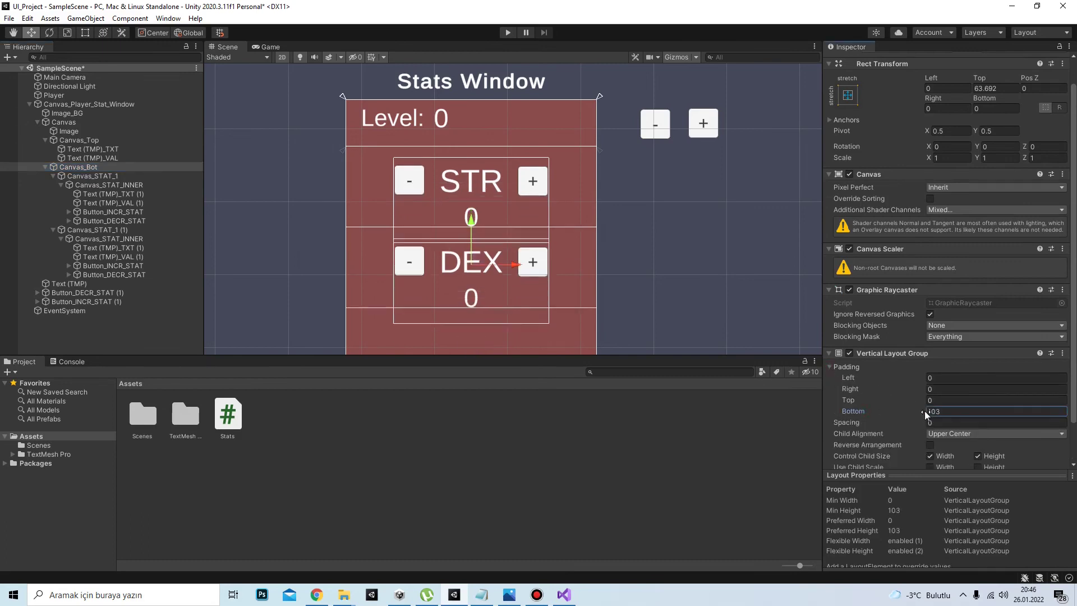
Move the STR block's Canvas_STAT_INNER up so it sits vertically centered within Canvas_STAT_1.
left_click(114, 186)
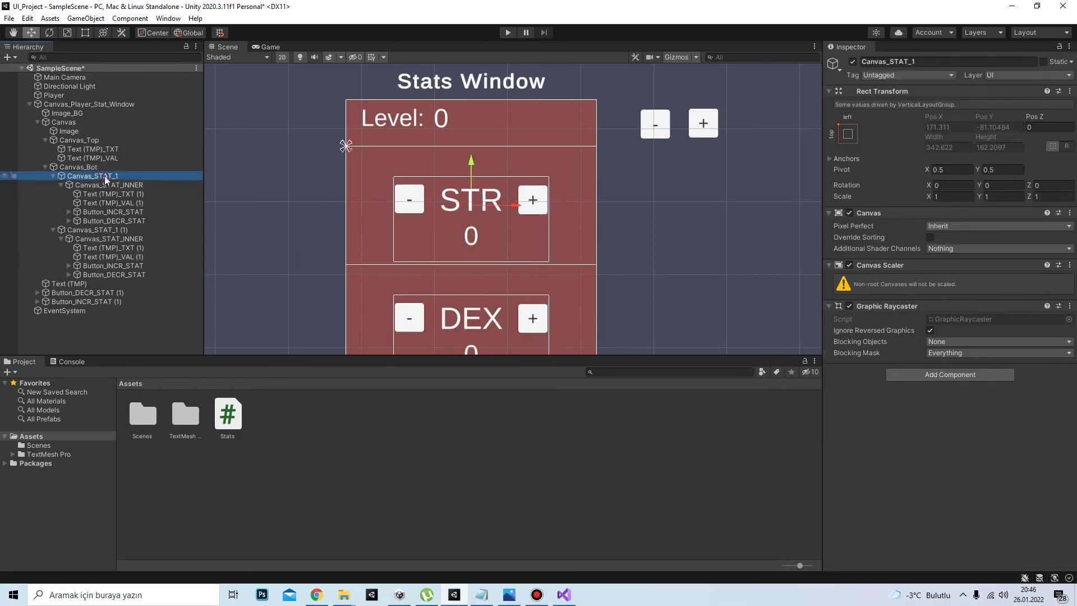
left_click_drag(471, 180, 472, 163)
scroll(473, 206, "up", 2)
left_click_drag(473, 203, 362, 263)
scroll(478, 198, "up", 3)
left_click_drag(471, 199, 657, 100)
scroll(508, 212, "down", 8)
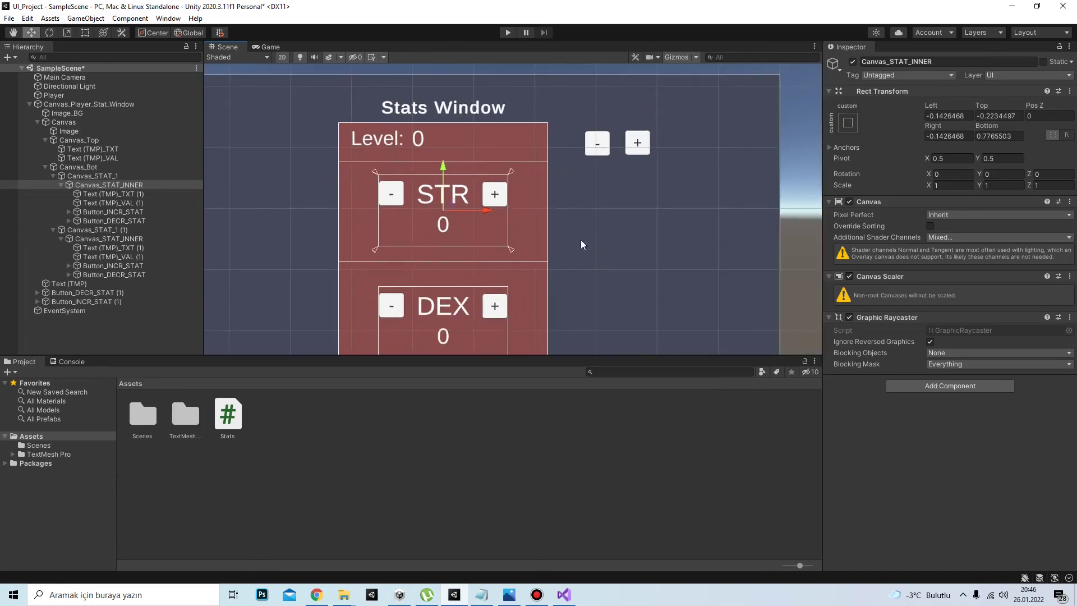
Switch to Visual Studio and declare "public int remainingPoints = 0;" below playerLevel in the Stats class.
key("alt+Tab")
type("public int re")
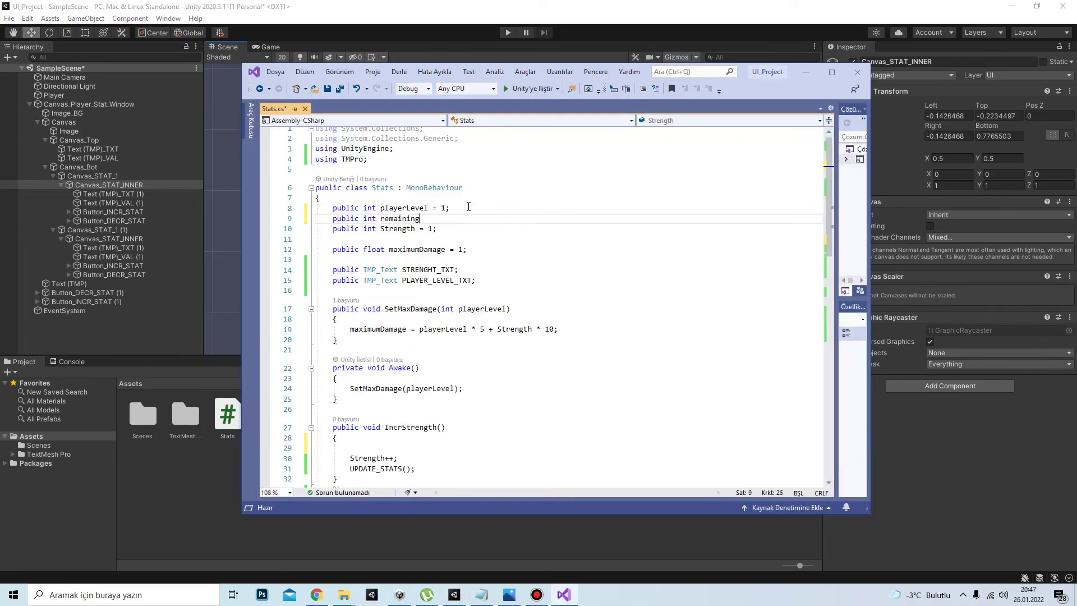
type("mainingPoints = 0;")
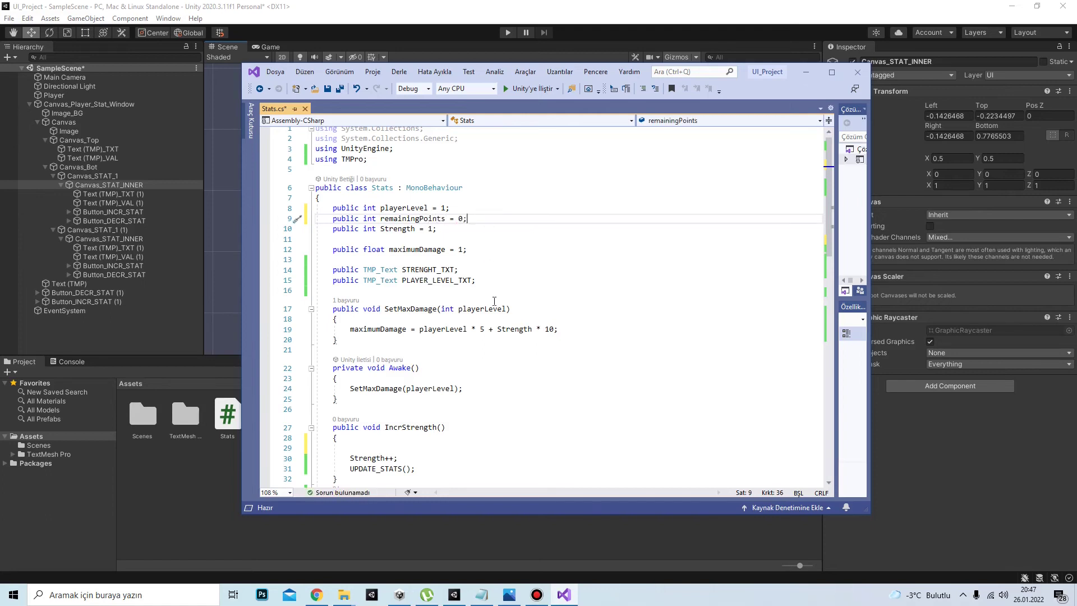
Add "remainingPoints++;" after playerLevel++ in the IncrPlayerLevel method.
scroll(488, 340, "down", 3)
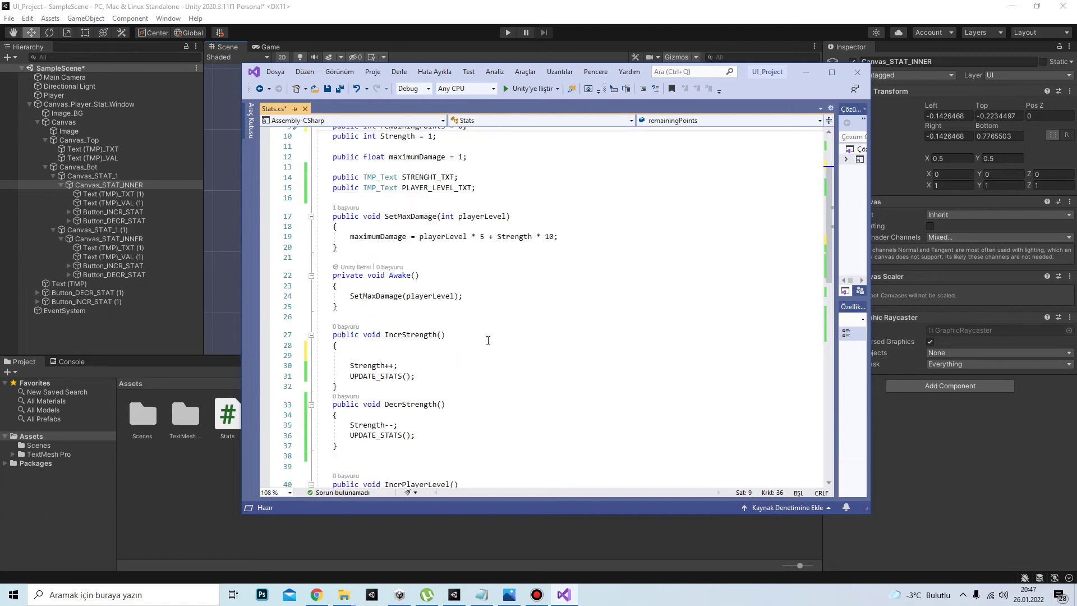
scroll(455, 365, "down", 4)
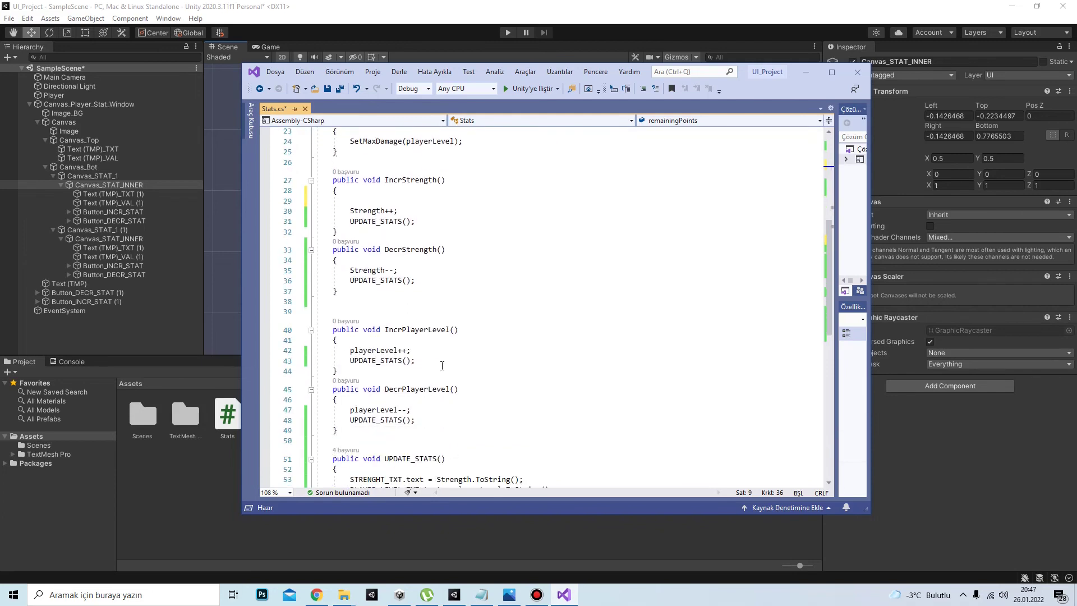
left_click(478, 349)
key("Return")
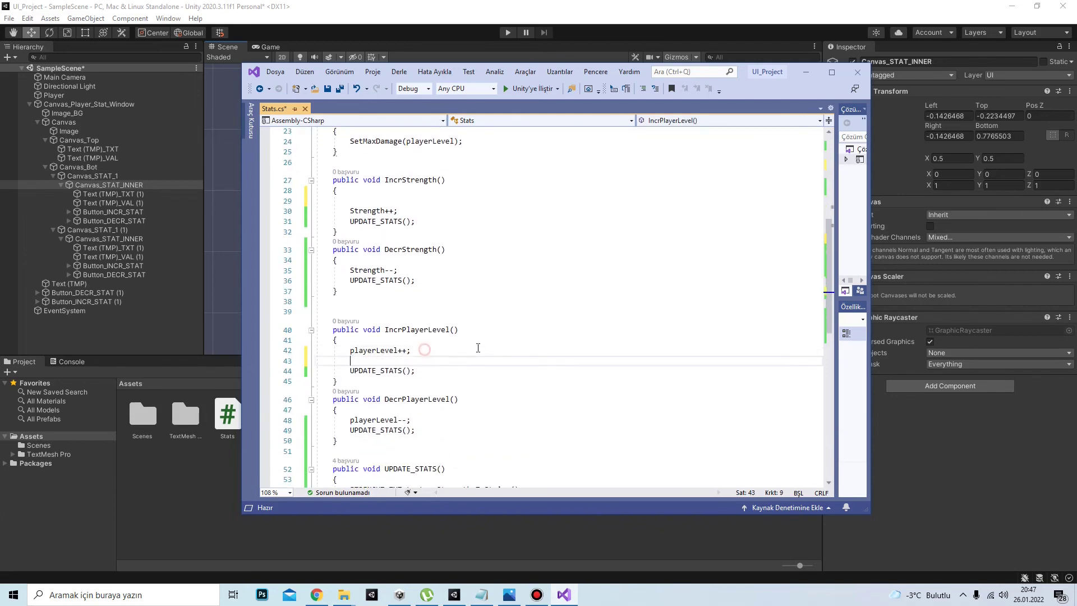
type("remainingPoints++;")
Copy the remainingPoints line into DecrPlayerLevel after playerLevel-- and make it "remainingPoints--;".
scroll(477, 346, "down", 1)
scroll(477, 346, "down", 1)
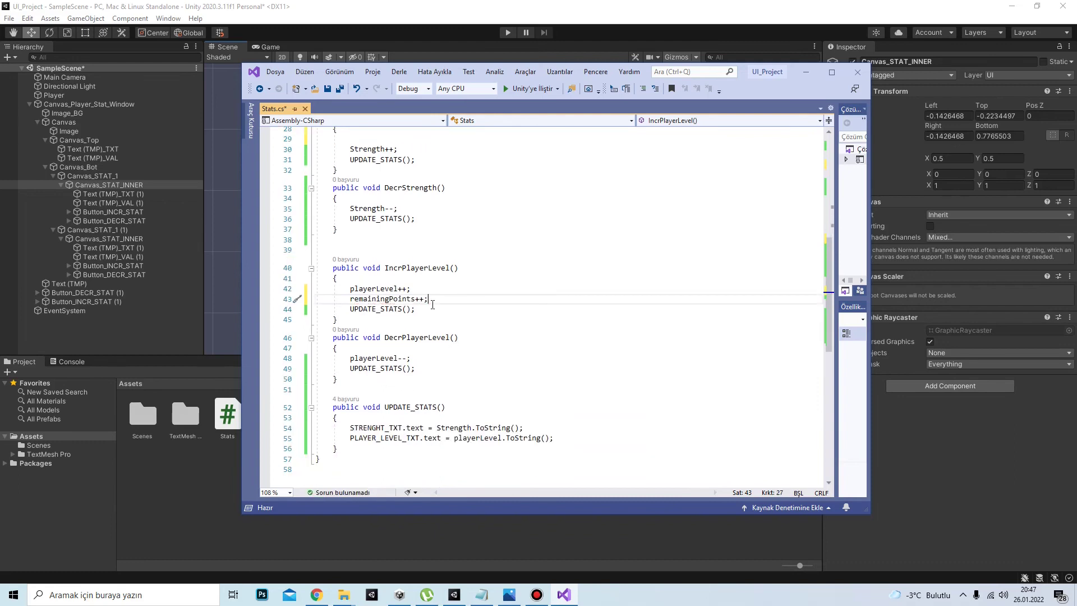
left_click_drag(429, 300, 351, 299)
key("ctrl+c")
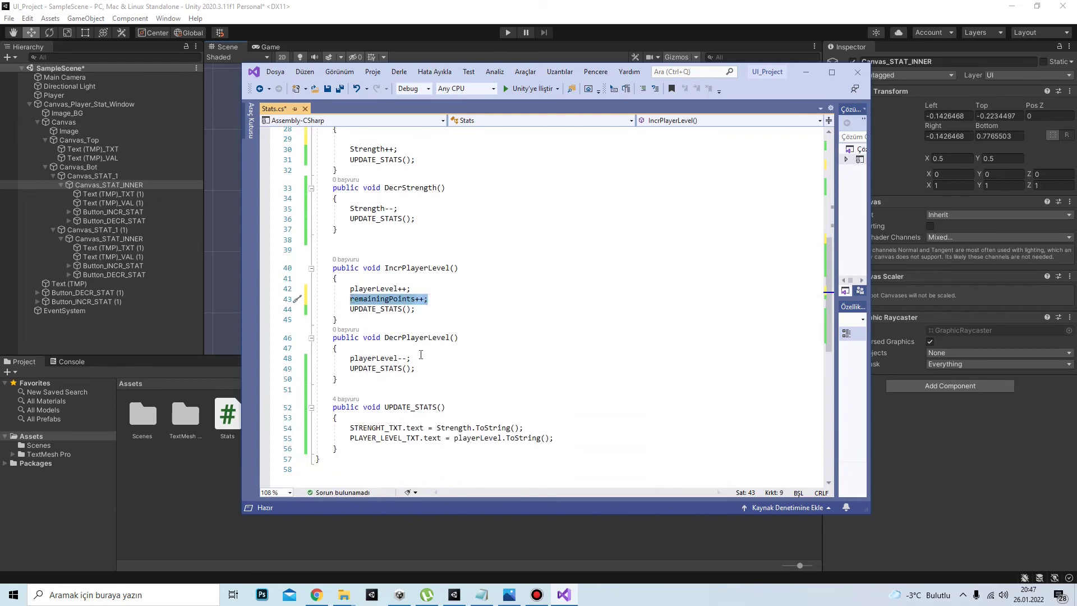
left_click(428, 358)
key("Return")
key("ctrl+v")
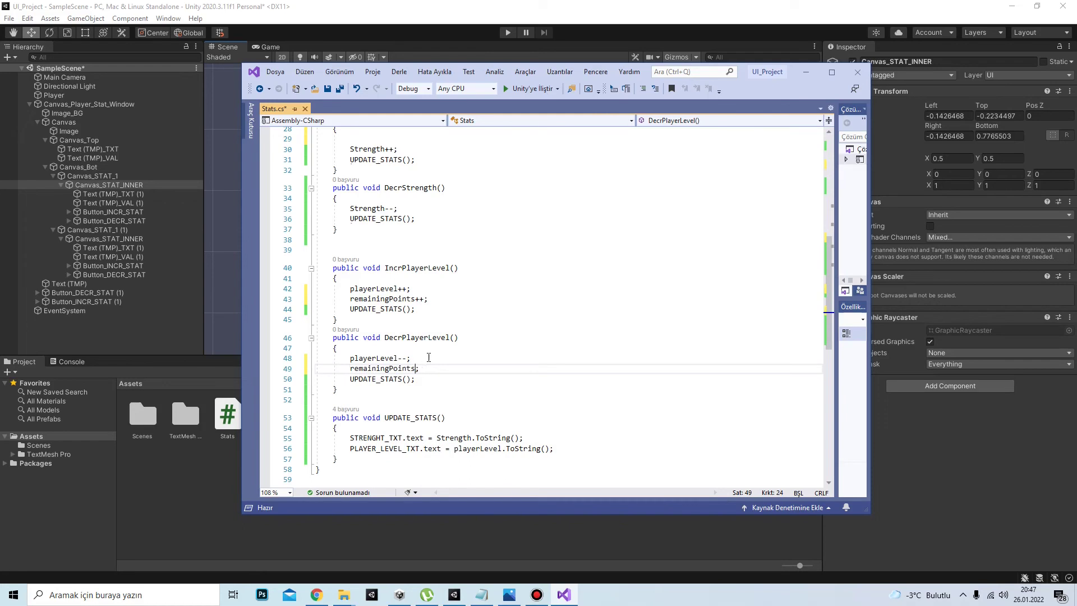
Paste the remainingPoints line into DecrStrength after Strength-- and make it "remainingPoints--;".
scroll(428, 357, "down", 3)
scroll(428, 351, "up", 5)
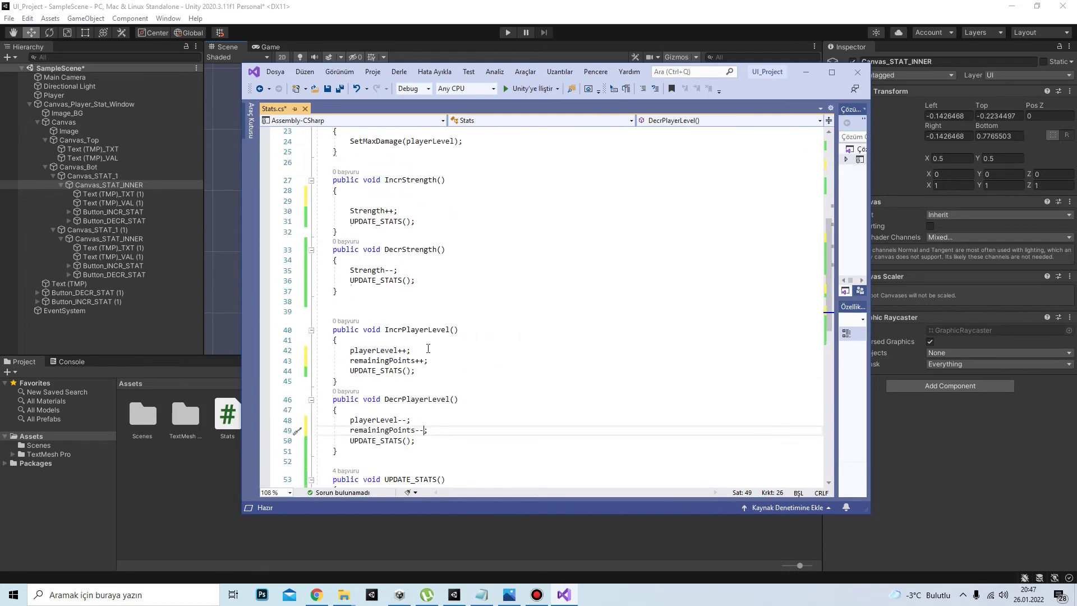
left_click(408, 273)
key("Return")
key("ctrl+v")
type("--")
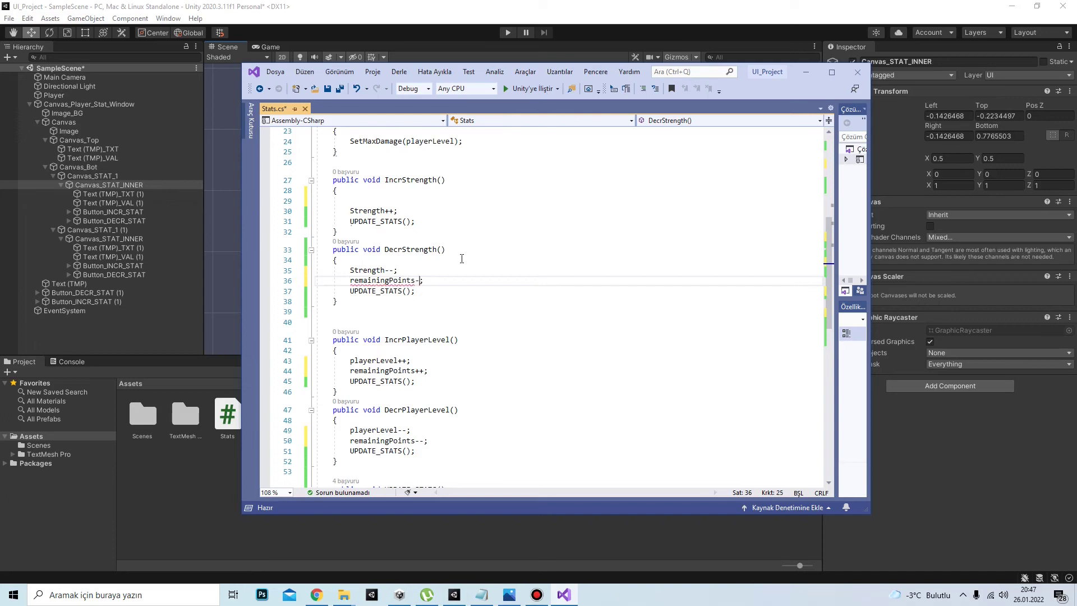
Add "remainingPoints--;" after Strength++ in IncrStrength and change the DecrStrength line to "remainingPoints++;".
scroll(462, 258, "up", 2)
left_click(413, 273)
key("Return")
key("ctrl+v")
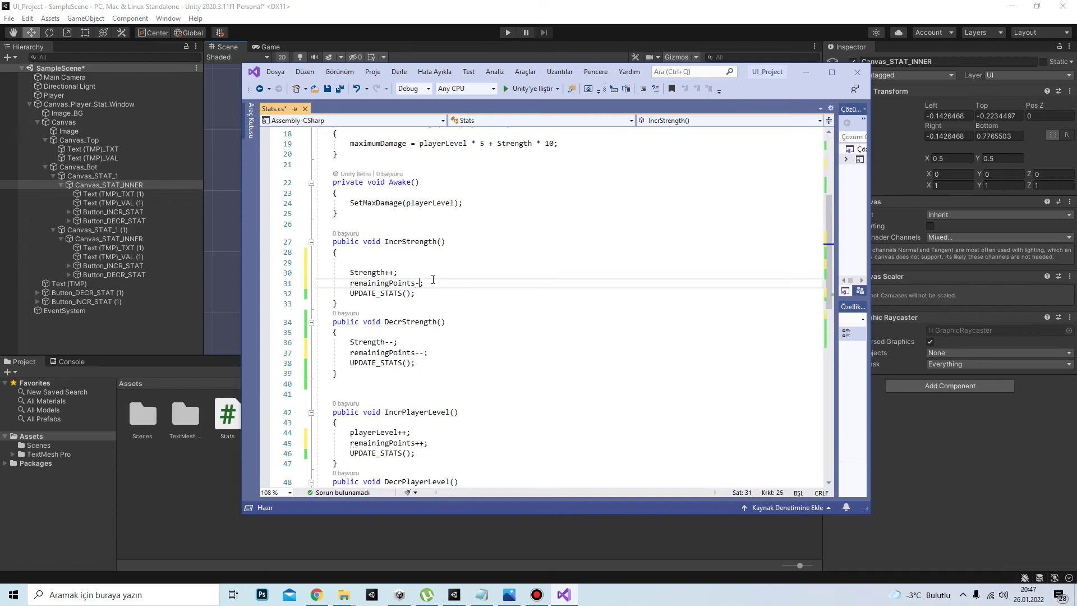
left_click(424, 353)
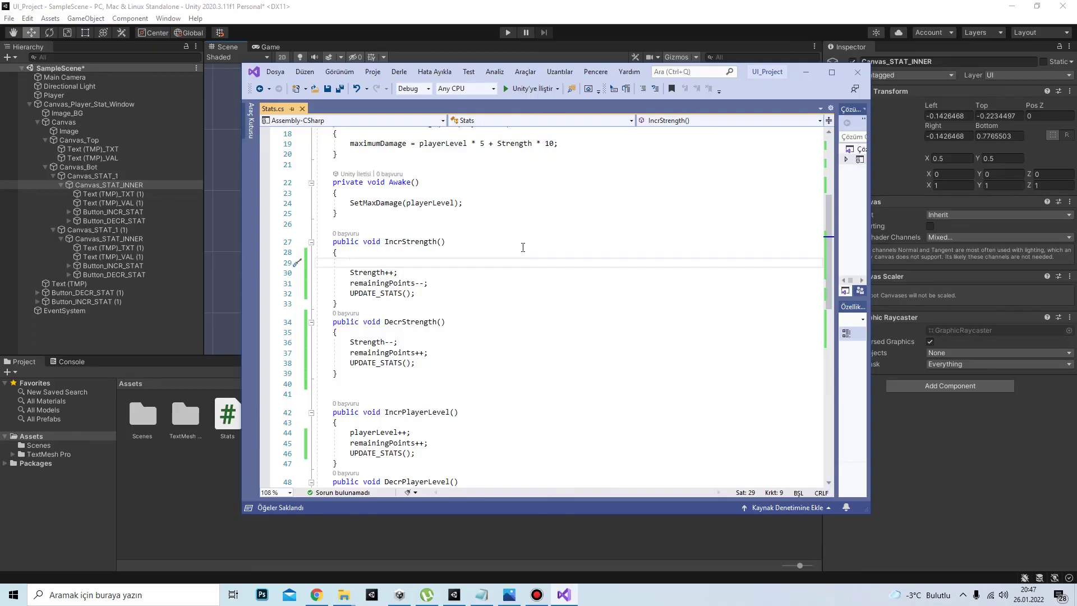
Guard IncrStrength with "if (remainingPoints < 1) return;" and DecrStrength with "if (Strength <= 1) return;".
type("if")
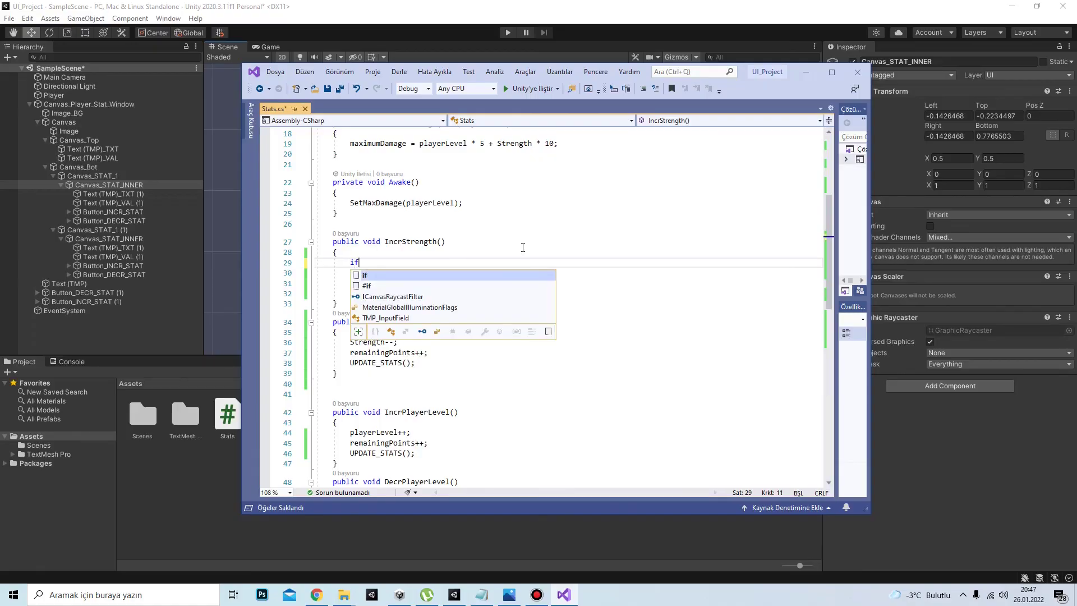
type("(rema")
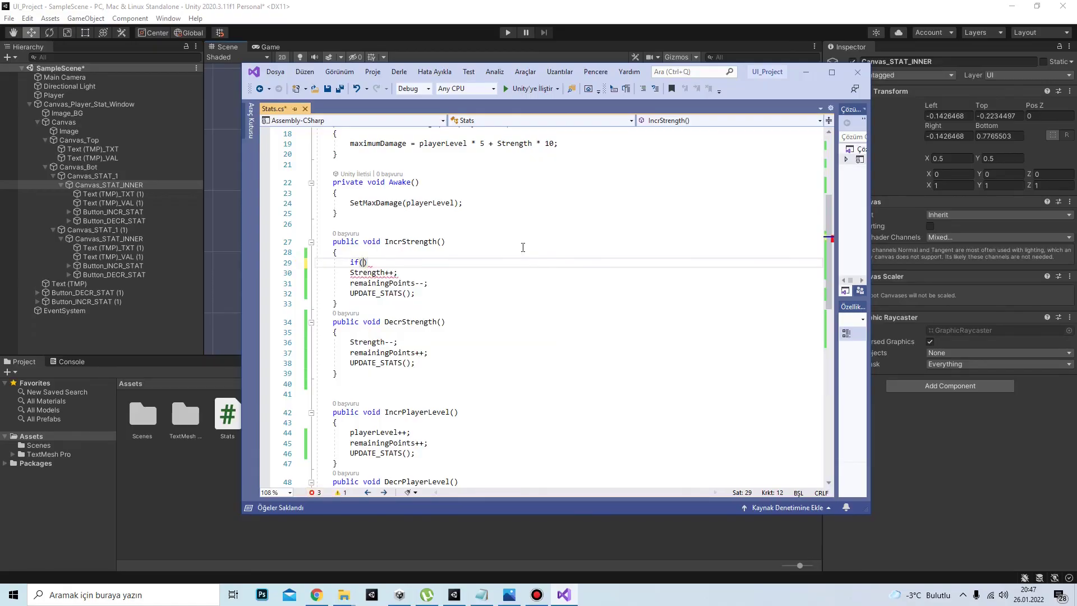
key("Tab")
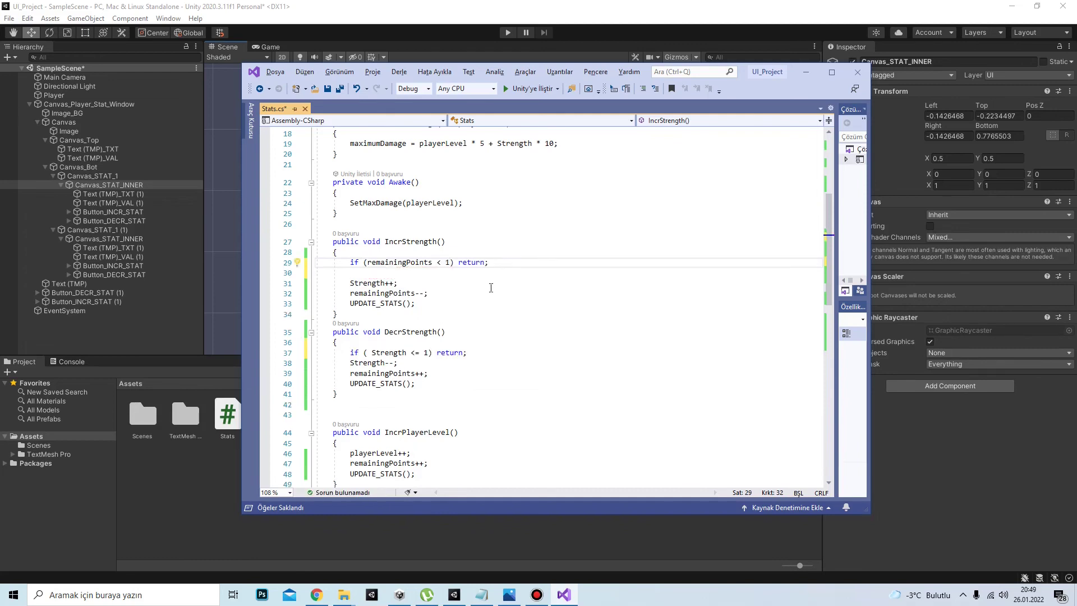
Write the condition "if (playerLevel > 1)" in IncrPlayerLevel and cut it out of that method for reuse.
scroll(491, 288, "down", 1)
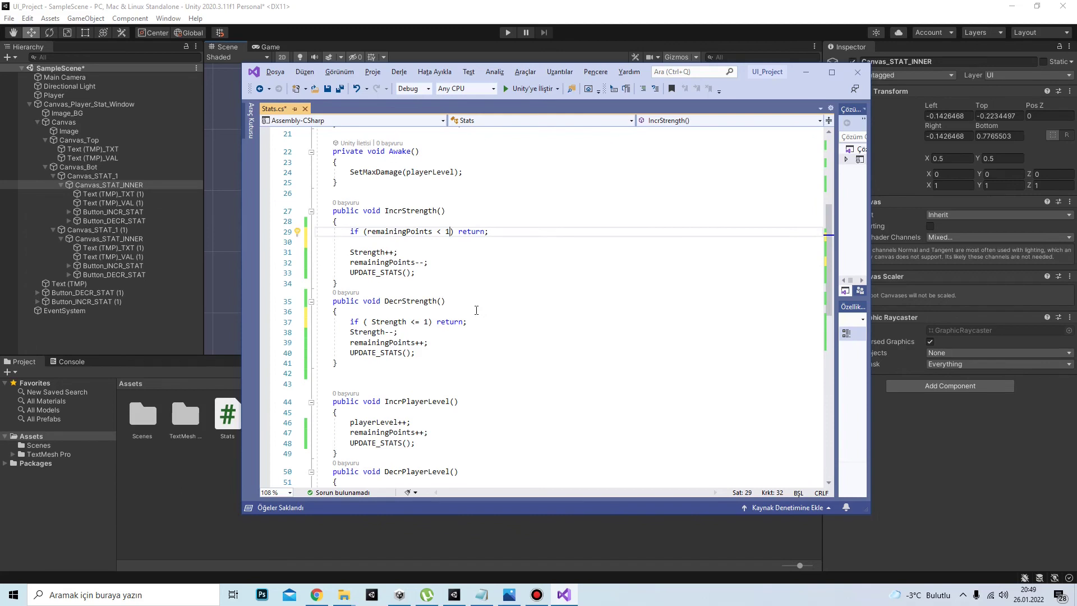
scroll(443, 322, "down", 2)
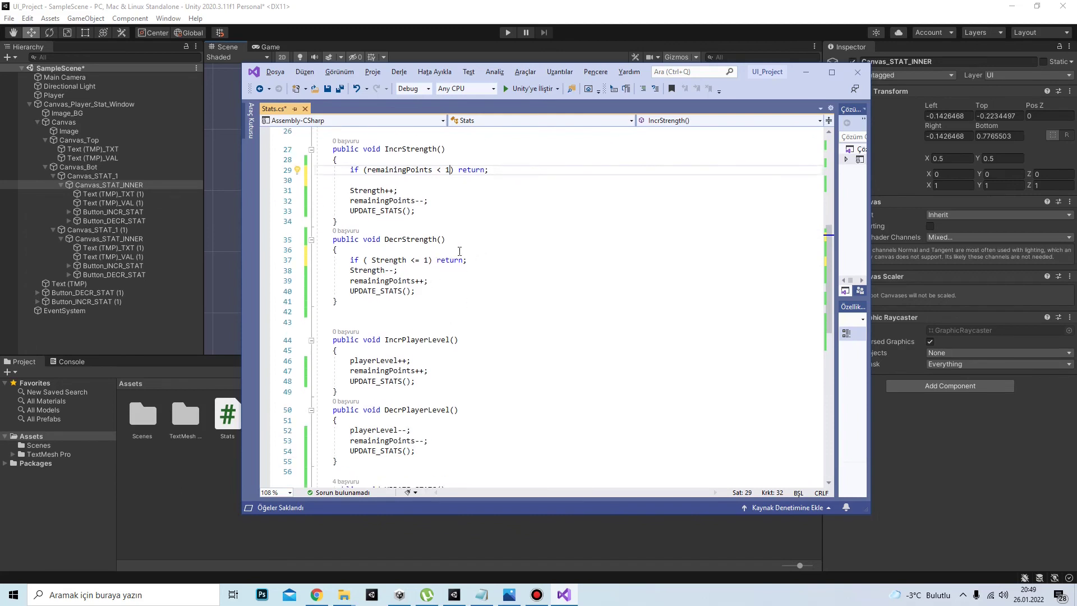
left_click(526, 292)
left_click(528, 340)
key("Down")
key("Return")
type("if (playerLevel ")
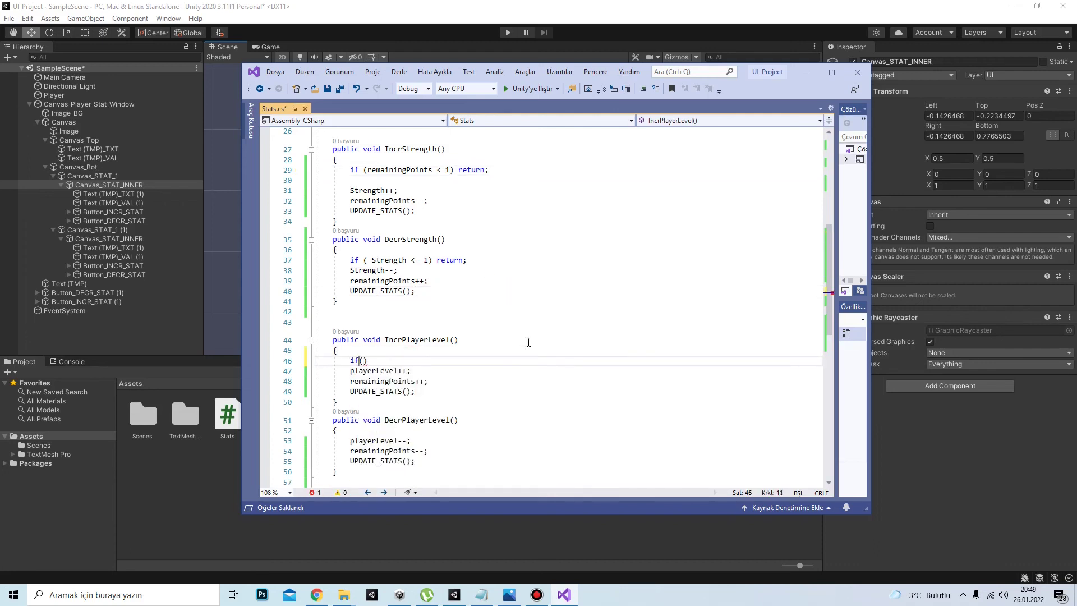
type("> 1")
left_click_drag(441, 361, 315, 361)
key("ctrl+c")
key("BackSpace")
Paste the condition at the start of DecrPlayerLevel and turn it into "if (playerLevel < 1) return;".
key("BackSpace")
scroll(447, 436, "down", 2)
left_click(394, 362)
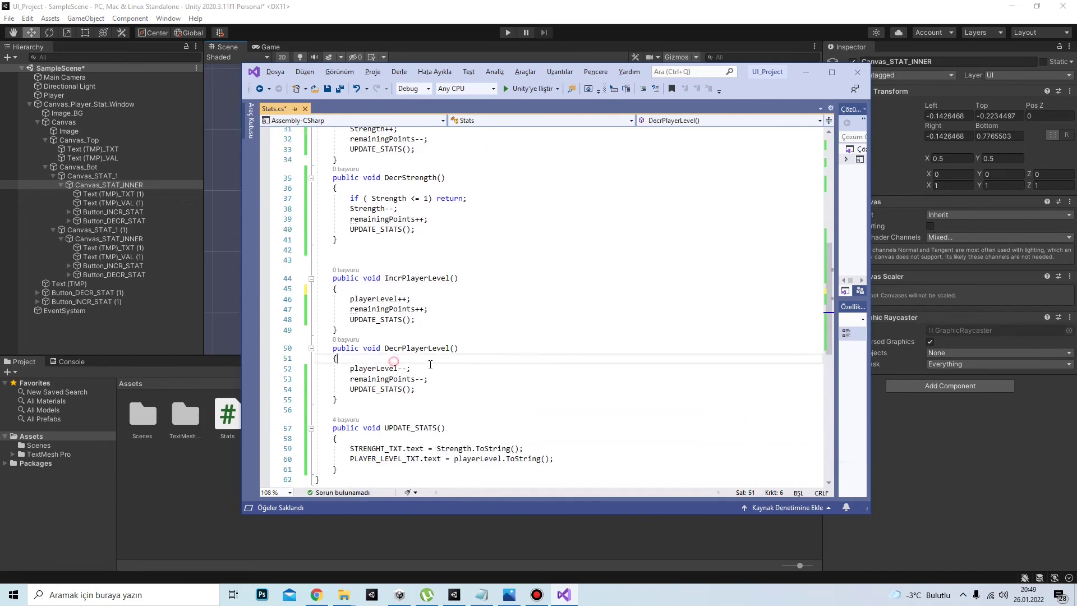
key("Return")
key("ctrl+v")
left_click(426, 367)
key("BackSpace")
type("z")
key("BackSpace")
type("<")
left_click(494, 370)
type("return")
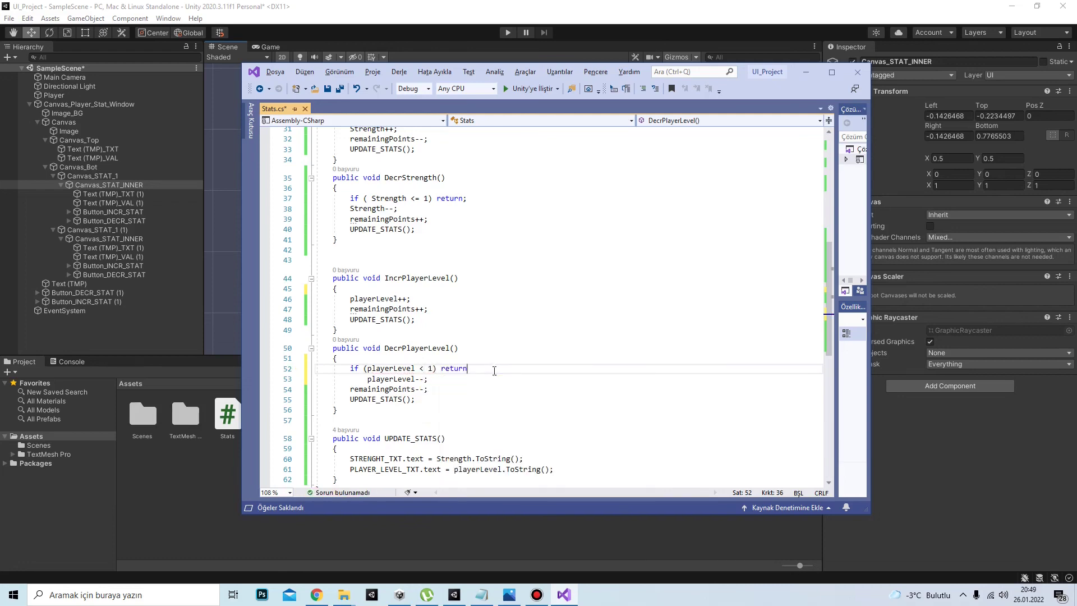
type(";")
Change the DecrPlayerLevel condition to "playerLevel <= 1" and fix the indentation of the playerLevel-- line.
key("Left")
key("Left")
key("Left")
key("Left")
key("Left")
key("Left")
key("Left")
key("Left")
key("Left")
key("Left")
key("Left")
type("_")
key("BackSpace")
type("UPDATE_STATS=")
key("ctrl+z")
left_click(369, 379)
key("BackSpace")
left_click(473, 399)
Declare "public TMP_Text REMAINING_STATS_TXT;" below PLAYER_LEVEL_TXT and save the script.
scroll(494, 387, "up", 2)
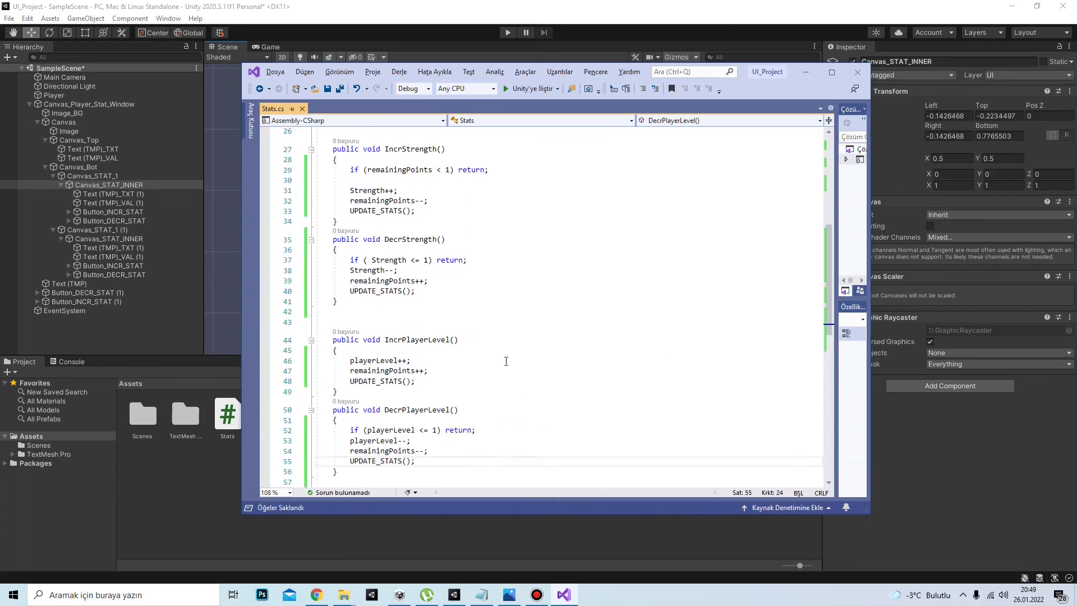
scroll(499, 358, "up", 8)
left_click(493, 288)
key("Return")
type("public tmp_Text Rem")
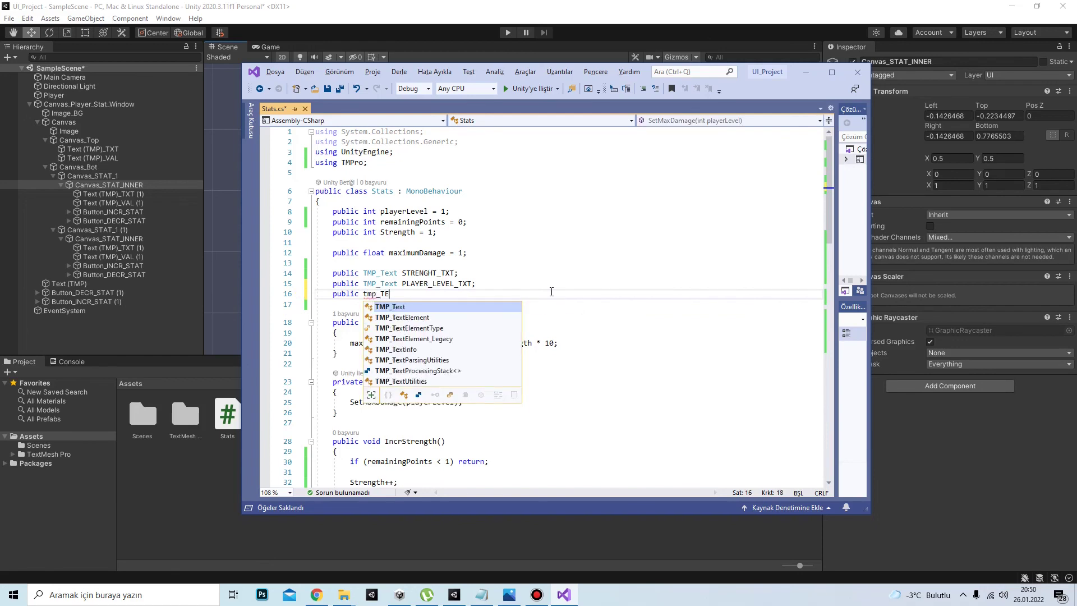
key("BackSpace")
type("MAINING_STATS_TXT;")
key("ctrl+s")
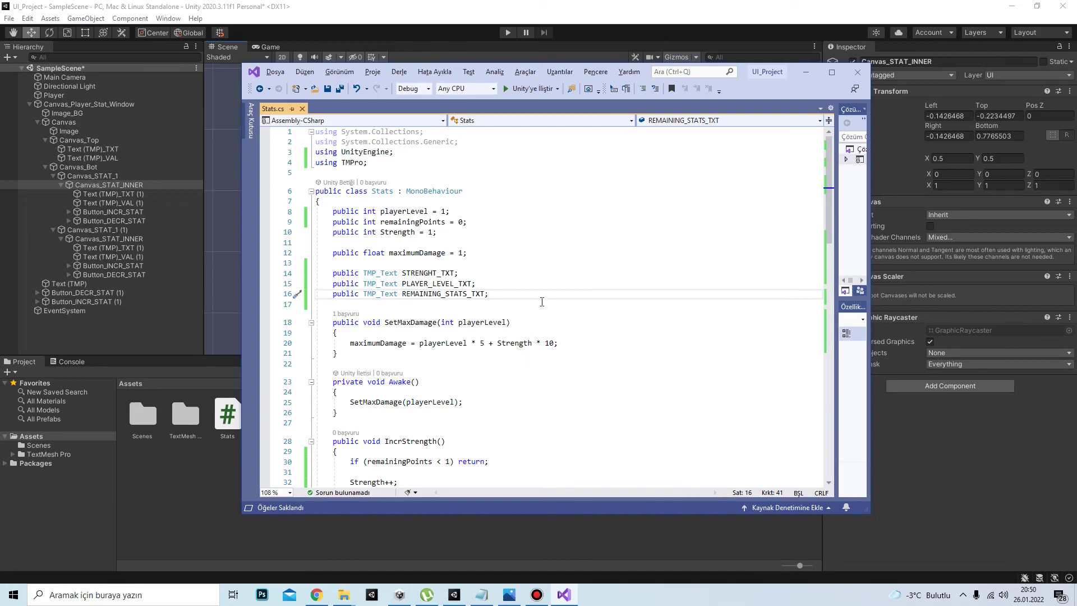
scroll(542, 302, "down", 2)
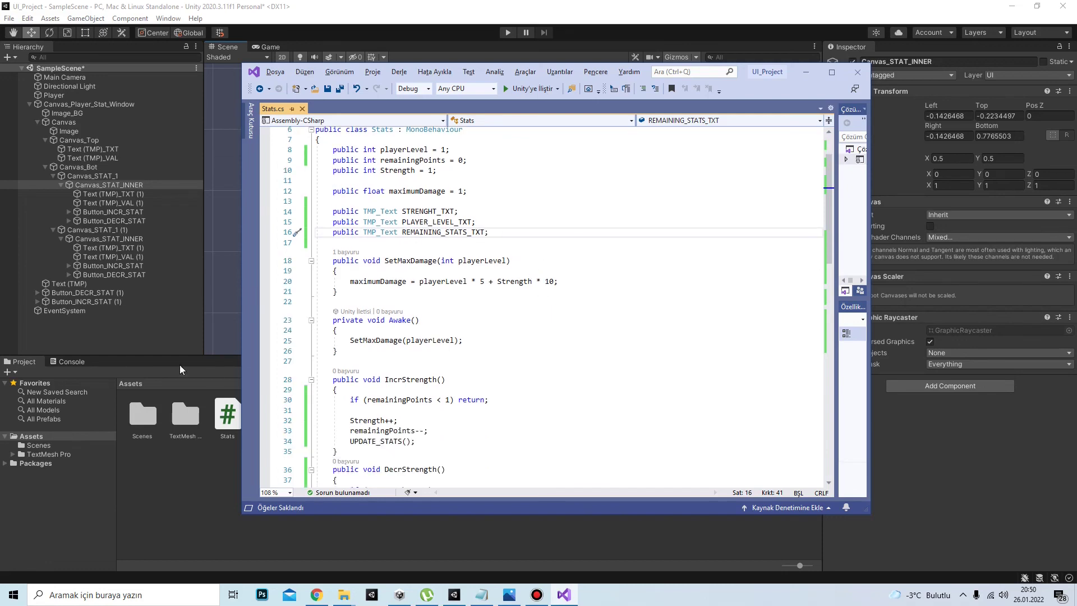
Switch to Unity, duplicate the Level label and its value text, and move the copies to the other end of the header row.
left_click(115, 329)
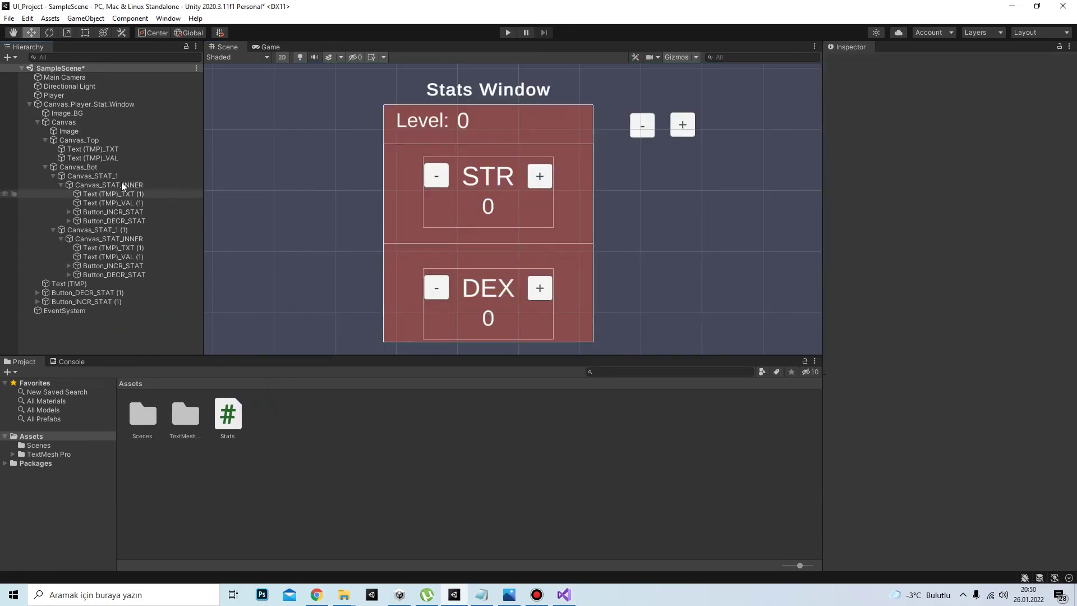
left_click(104, 151)
left_click(105, 158, "ctrl")
key("ctrl+d")
left_click_drag(480, 125, 581, 123)
Change the duplicated Level label's text to "Rem.Stats".
left_click(147, 168)
left_click(905, 283)
type("Rem.Stats")
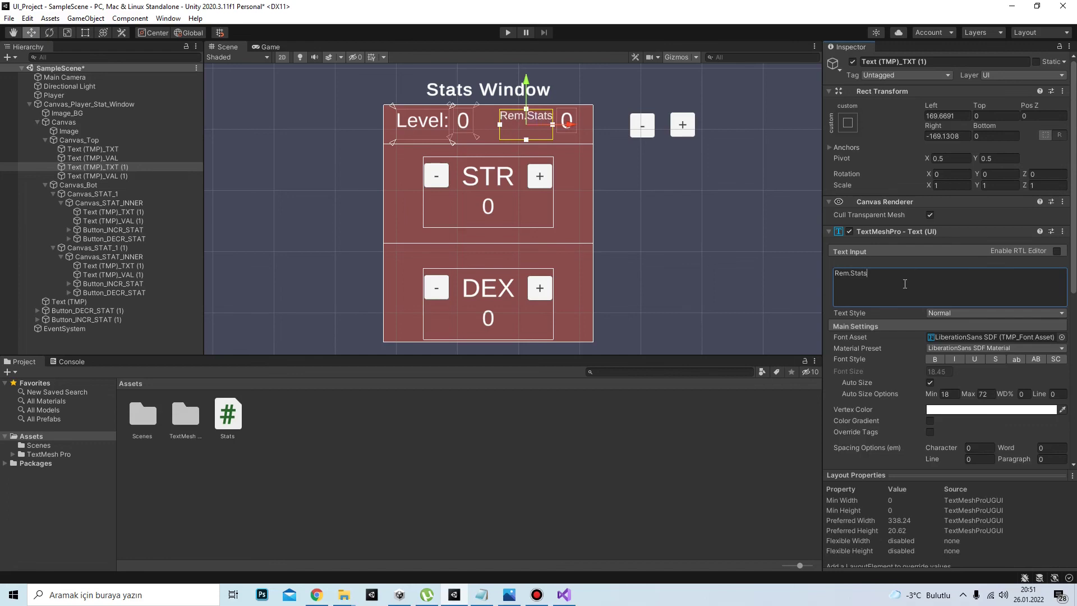
scroll(967, 421, "down", 5)
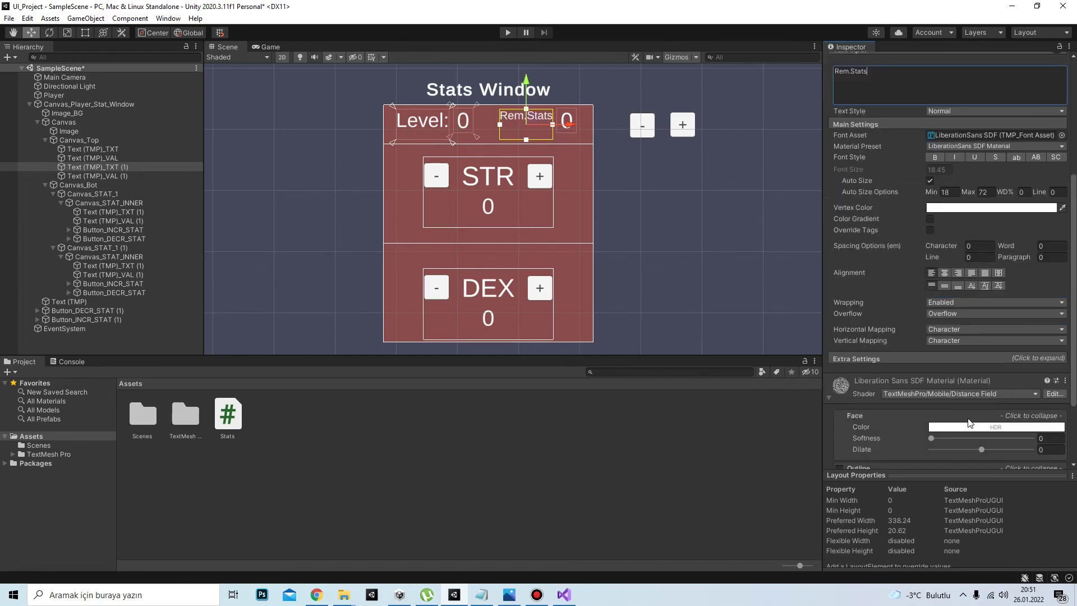
scroll(1006, 274, "up", 5)
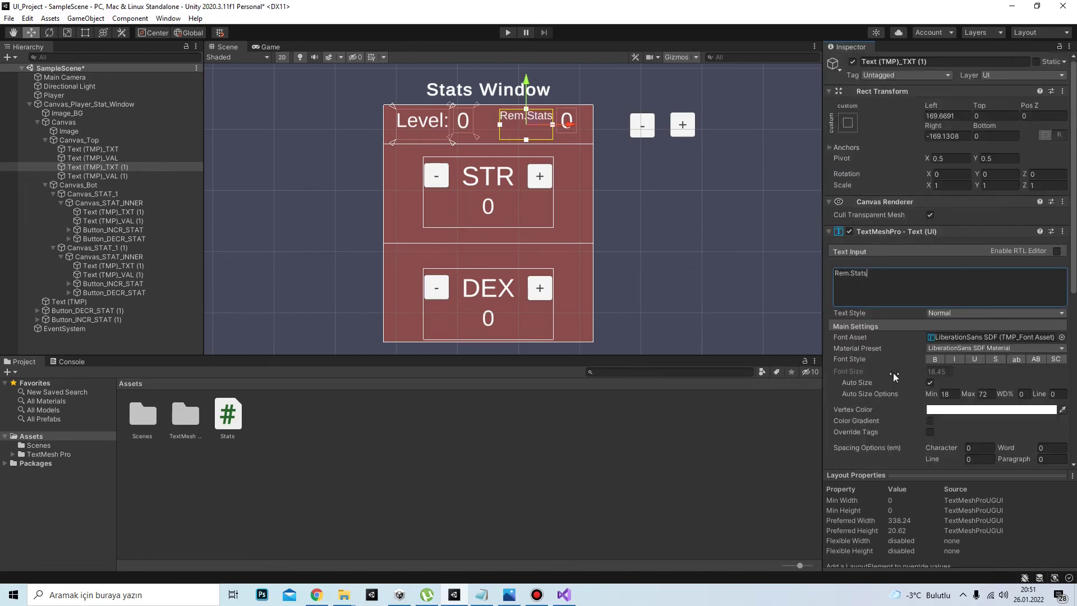
Widen the Rem.Stats text box toward the Level value and align its text to the vertical middle.
left_click(113, 185)
left_click(114, 176)
key("e")
left_click(117, 168)
key("t")
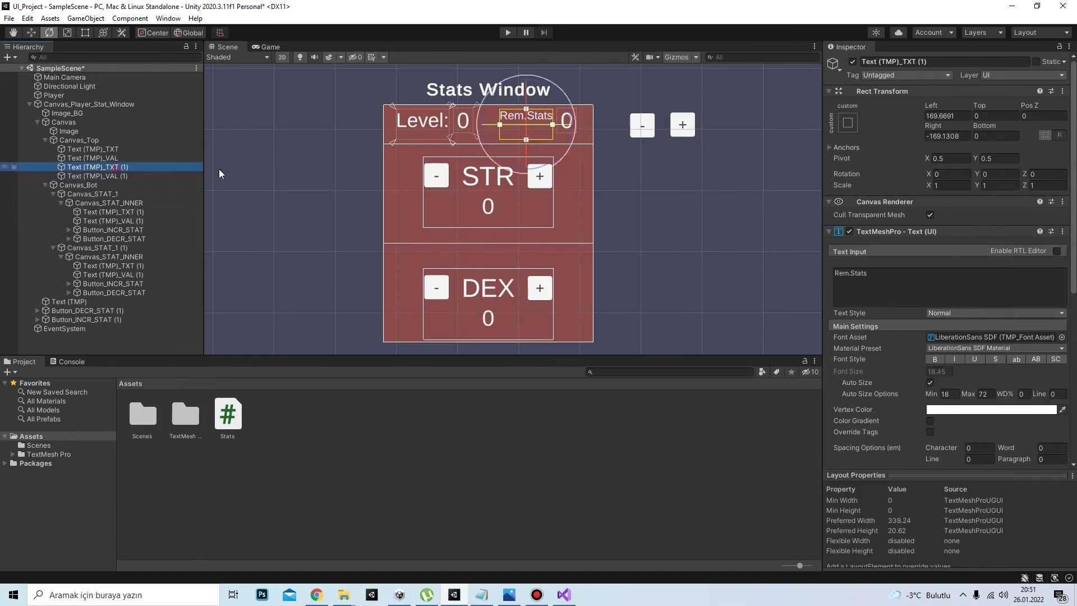
left_click_drag(500, 136, 486, 136)
key("w")
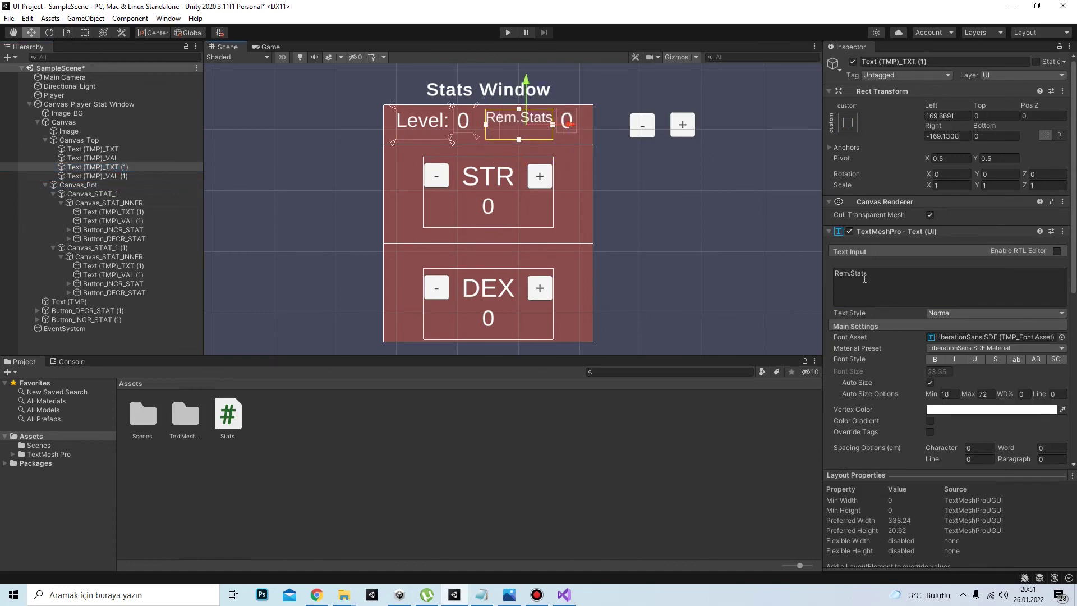
scroll(974, 205, "down", 5)
left_click(945, 286)
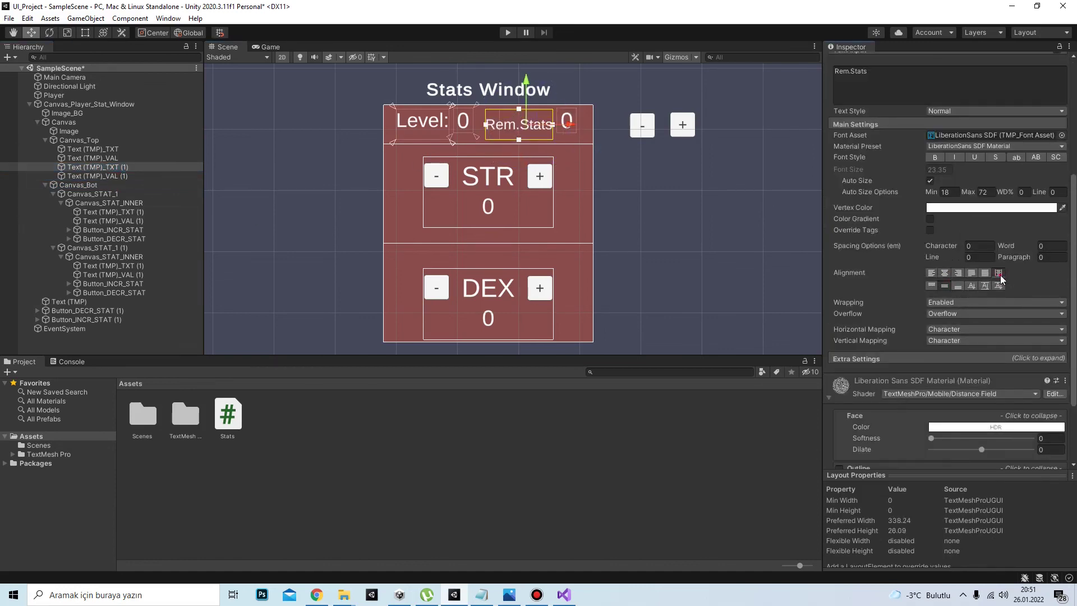
Shift the Rem.Stats label and value right in the header row, and the Level label and value slightly left.
scroll(533, 120, "up", 3)
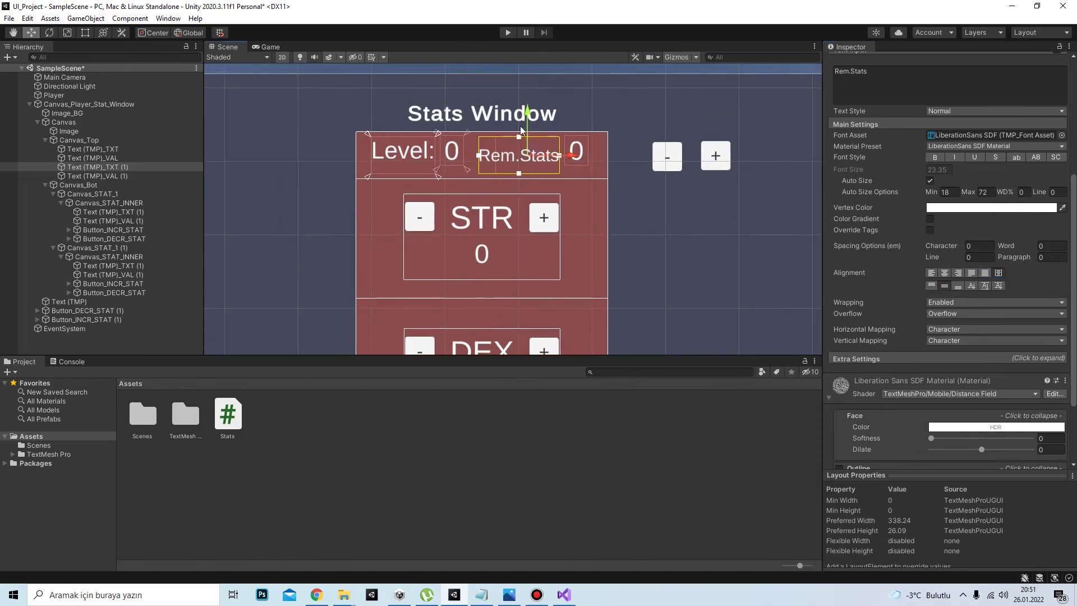
left_click_drag(533, 121, 537, 121)
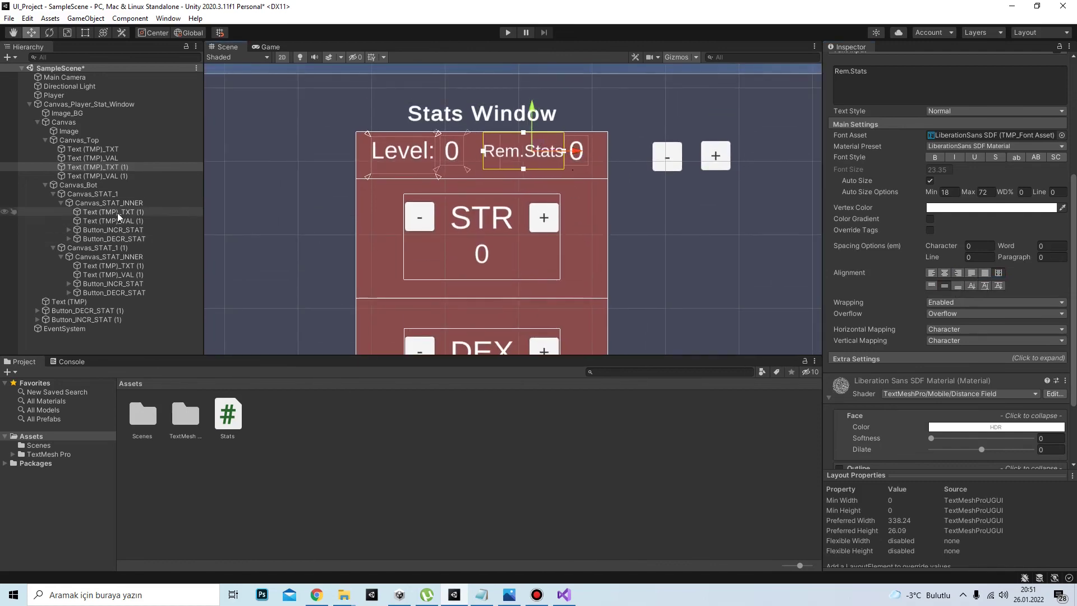
left_click(113, 176, "ctrl")
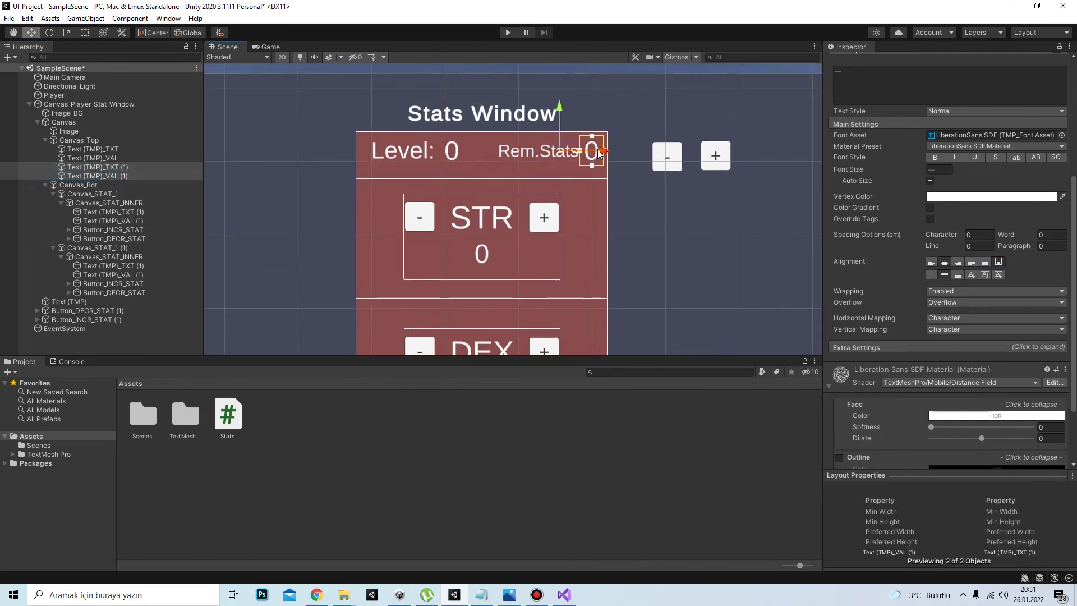
left_click(109, 150)
left_click(109, 159, "ctrl")
left_click_drag(460, 155, 454, 155)
scroll(622, 219, "down", 3)
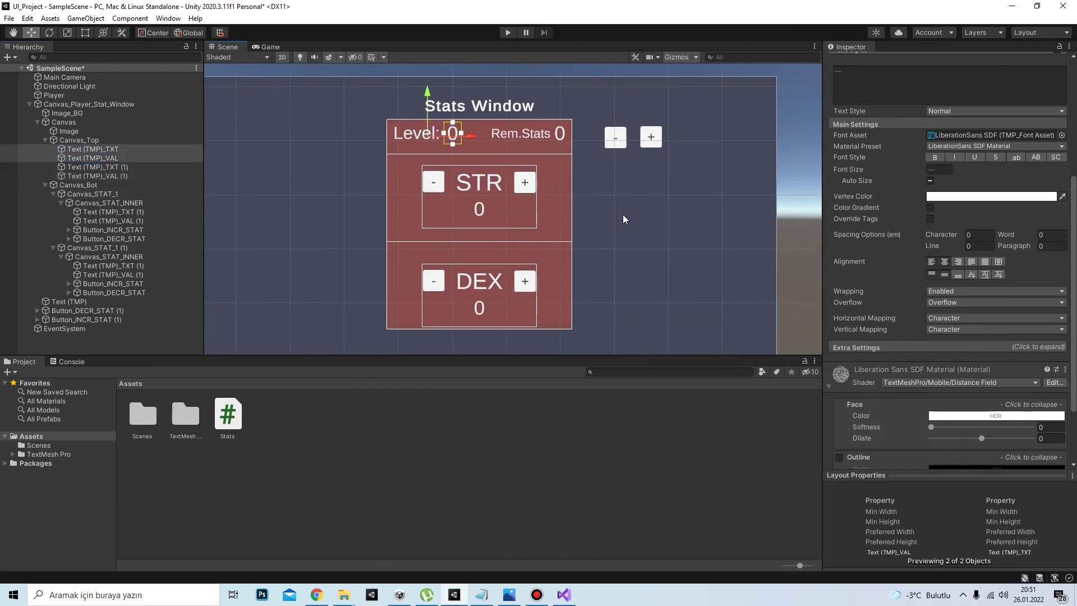
Assign Text (TMP)_VAL (1) from Canvas_Top to REMAINING_STATS_TXT on the Player's Stats component and briefly run the scene.
left_click(197, 328)
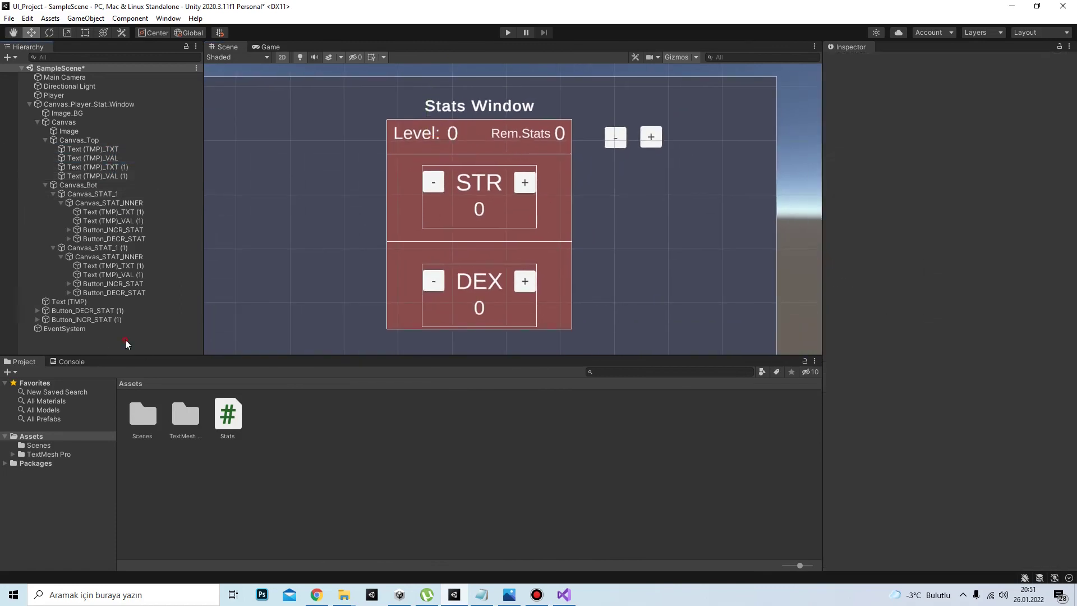
left_click(90, 94)
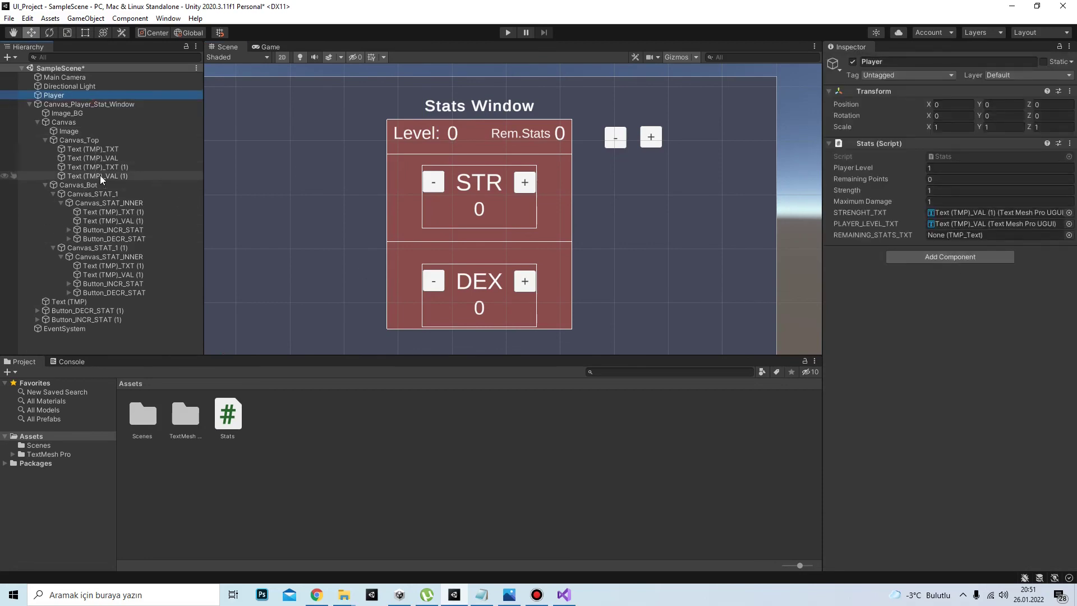
left_click_drag(99, 177, 944, 236)
left_click(509, 32)
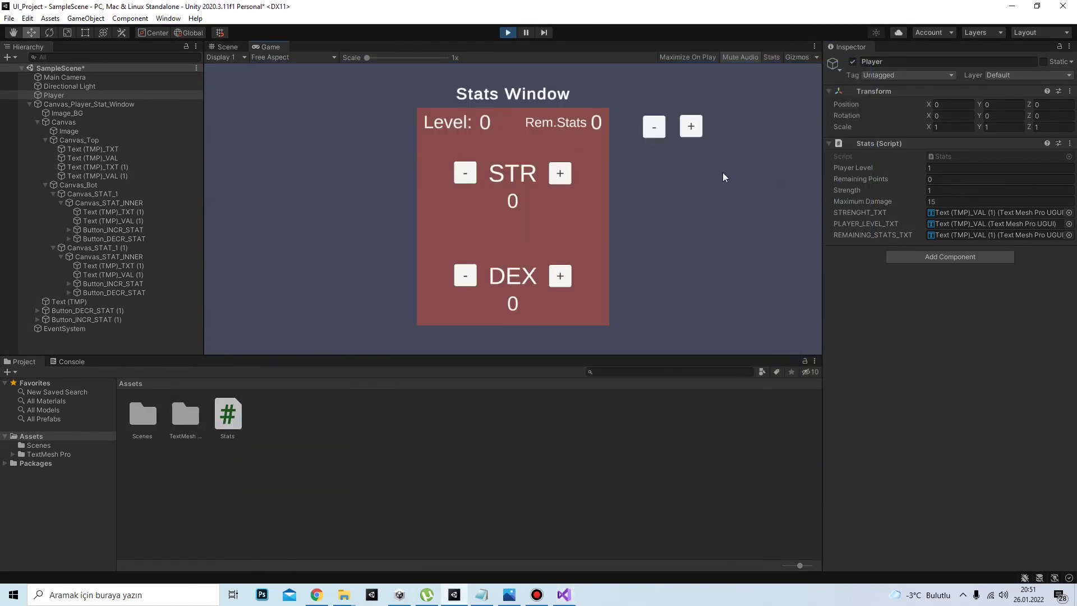
left_click(508, 33)
In the Stats script, add "UPDATE_STATS();" after SetMaxDamage(playerLevel) in the Awake method and save.
left_click(483, 340)
key("Return")
type("UPDATE_STATS;")
key("BackSpace")
type("();")
left_click(482, 340)
key("ctrl+s")
Run the scene in Unity, raise the level several times, try the strength +/- buttons, and stop the run.
left_click(516, 19)
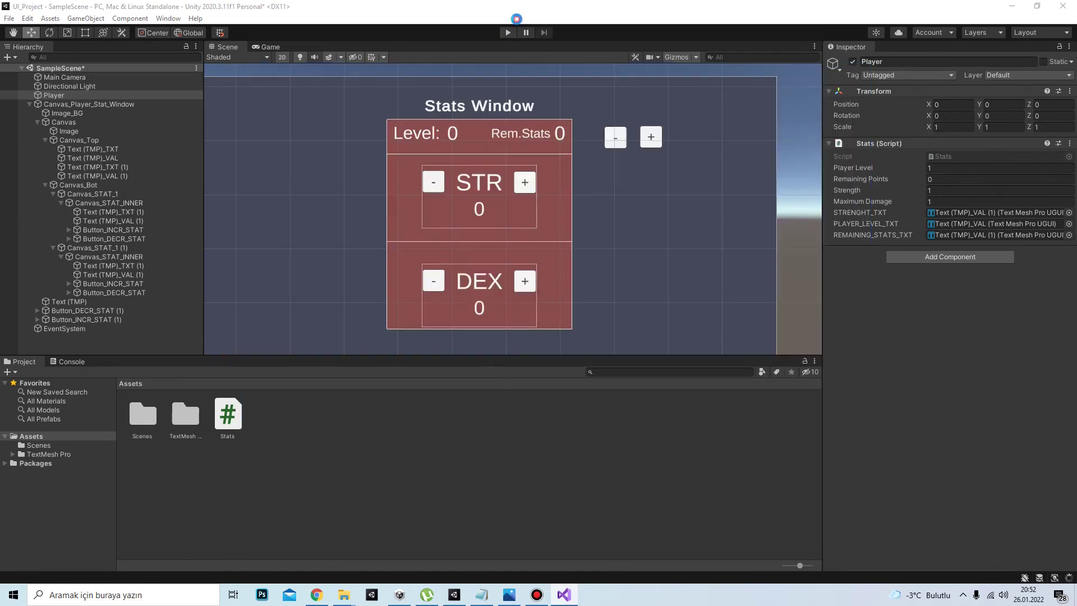
left_click(507, 32)
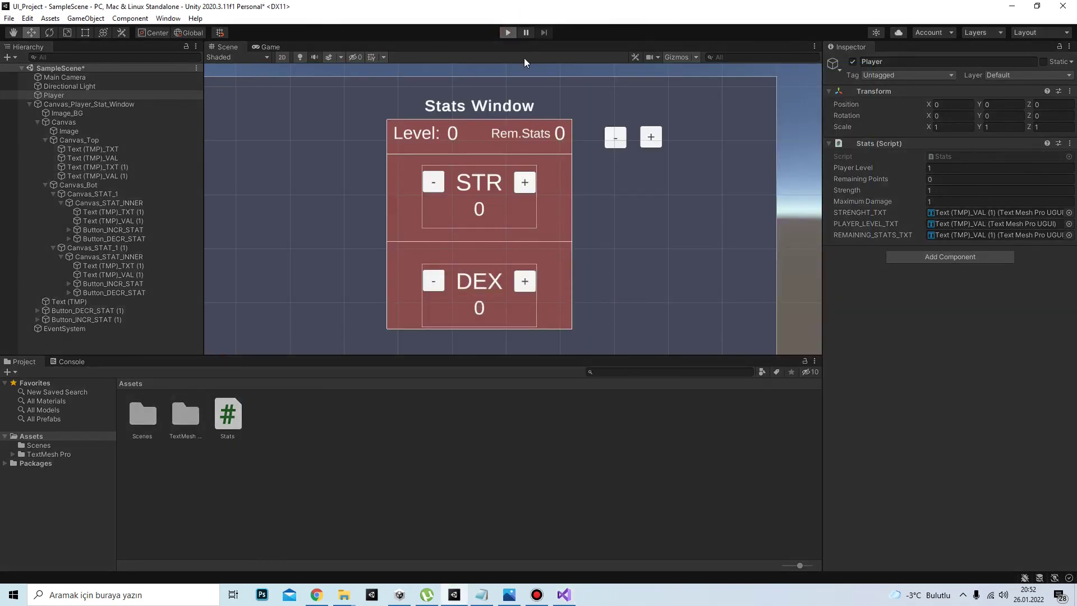
left_click(690, 126)
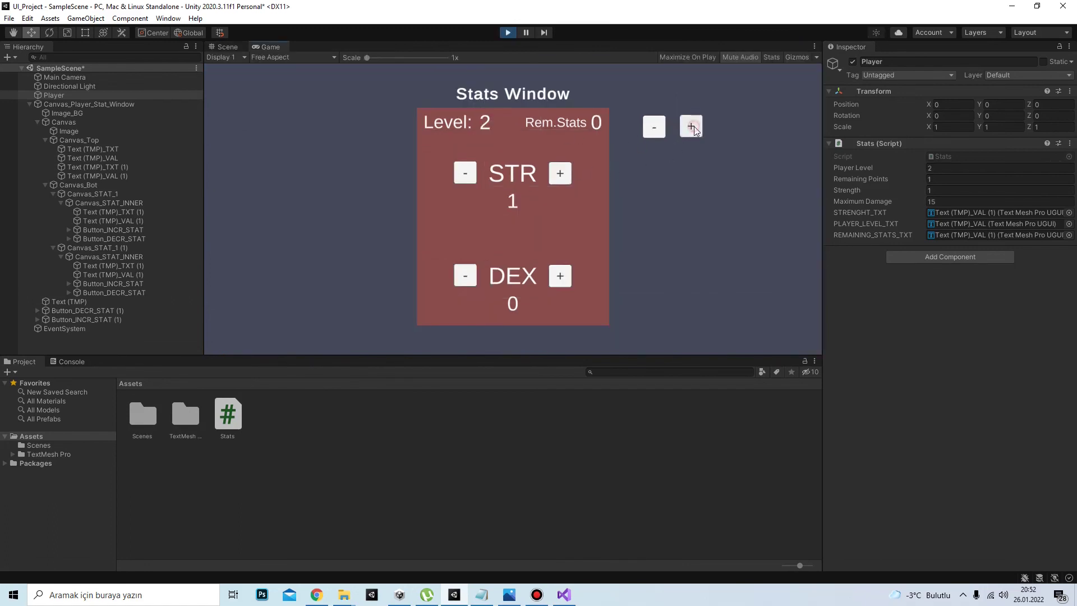
left_click(691, 126)
left_click(690, 126)
left_click(691, 126)
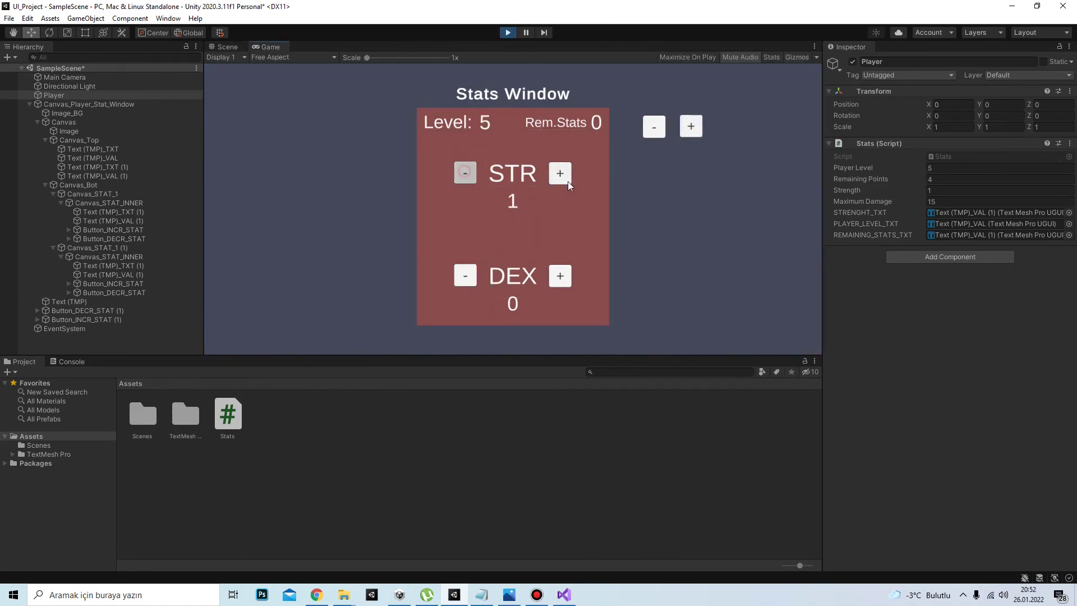
left_click(562, 176)
left_click(562, 176)
left_click(465, 176)
left_click(465, 176)
left_click(560, 174)
left_click(560, 174)
left_click(560, 174)
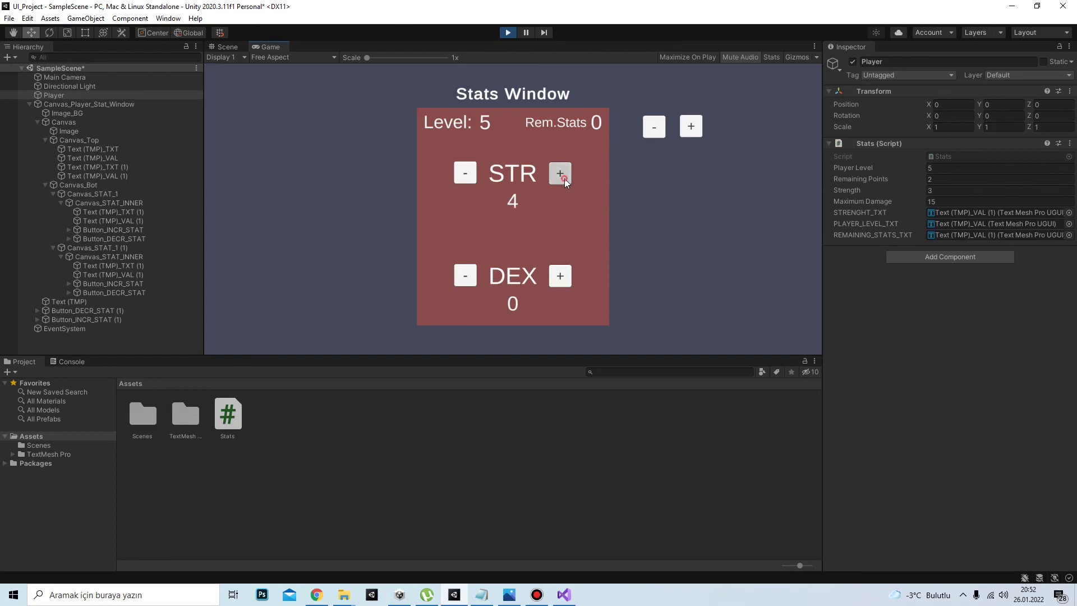
left_click(560, 174)
left_click(508, 32)
In Visual Studio, add "REMAINING_STATS_TXT.text = remainingPoints.ToString();" at the end of the UPDATE_STATS method and save the script.
left_click(564, 595)
scroll(537, 391, "down", 4)
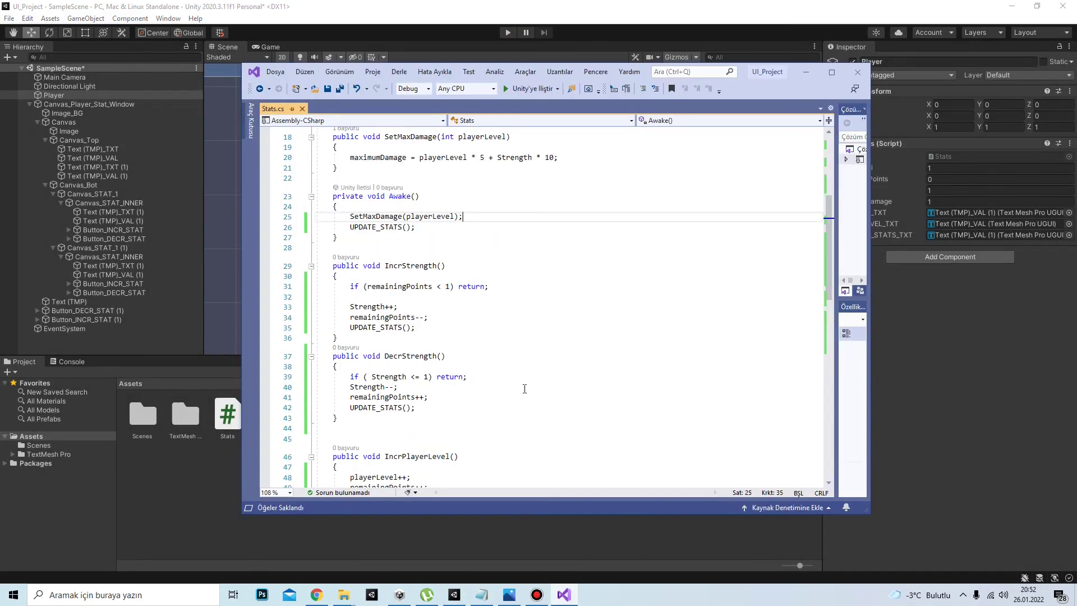
scroll(467, 396, "down", 7)
left_click(597, 402)
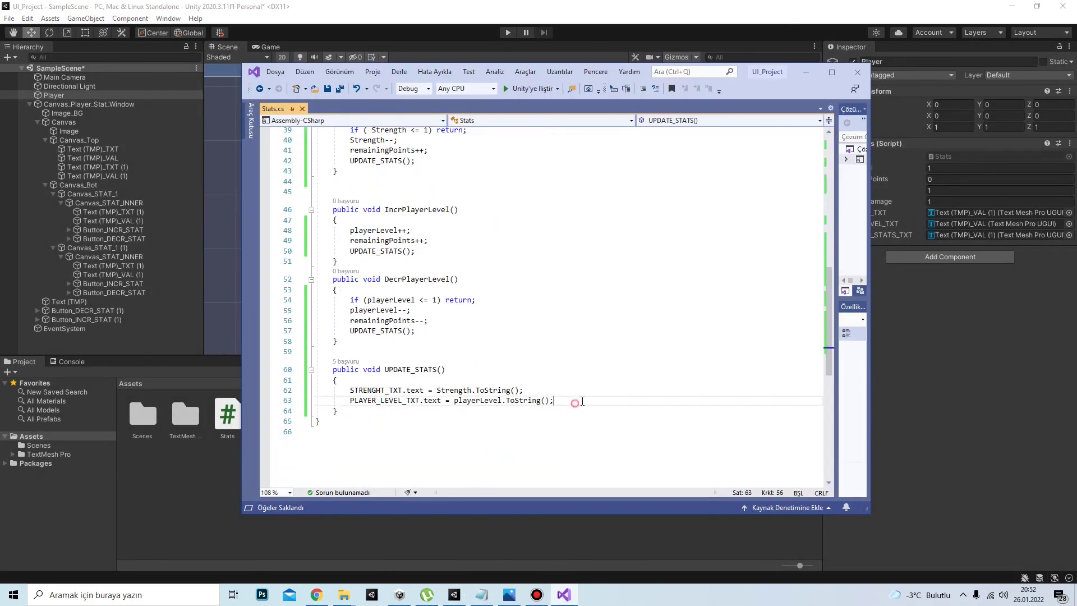
key("Return")
type("REM")
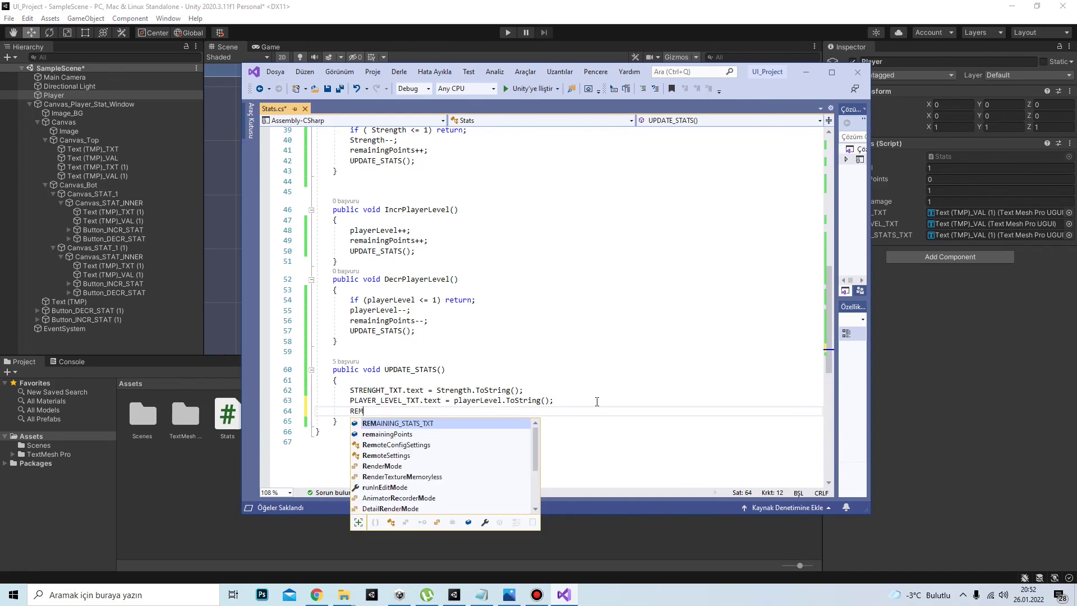
type("AINING_STATS_TXT.TExt ")
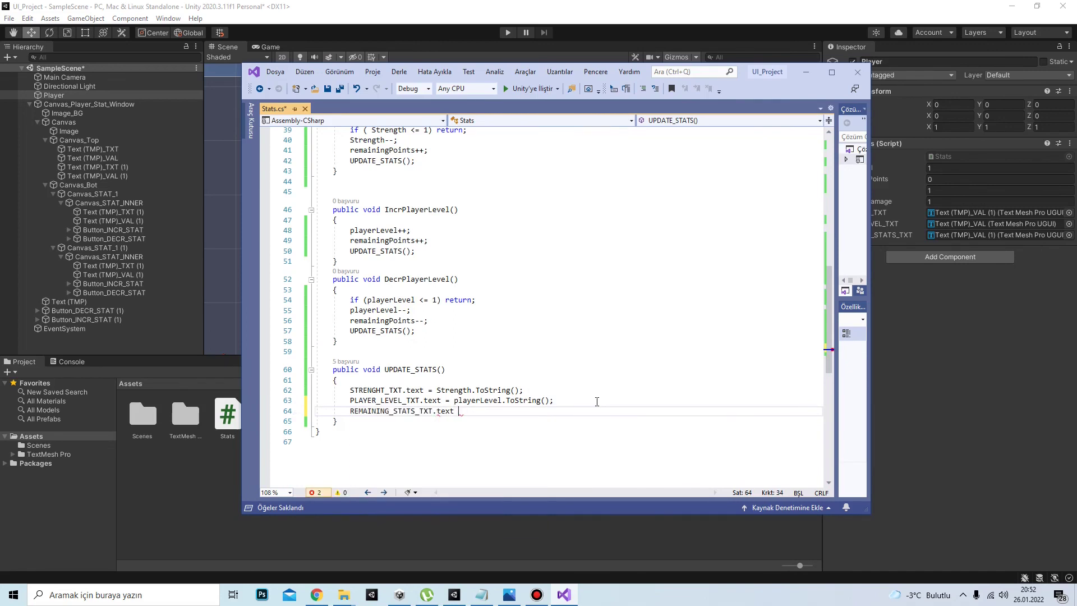
type("= remainingPoints")
key("Escape")
type(".ToString();")
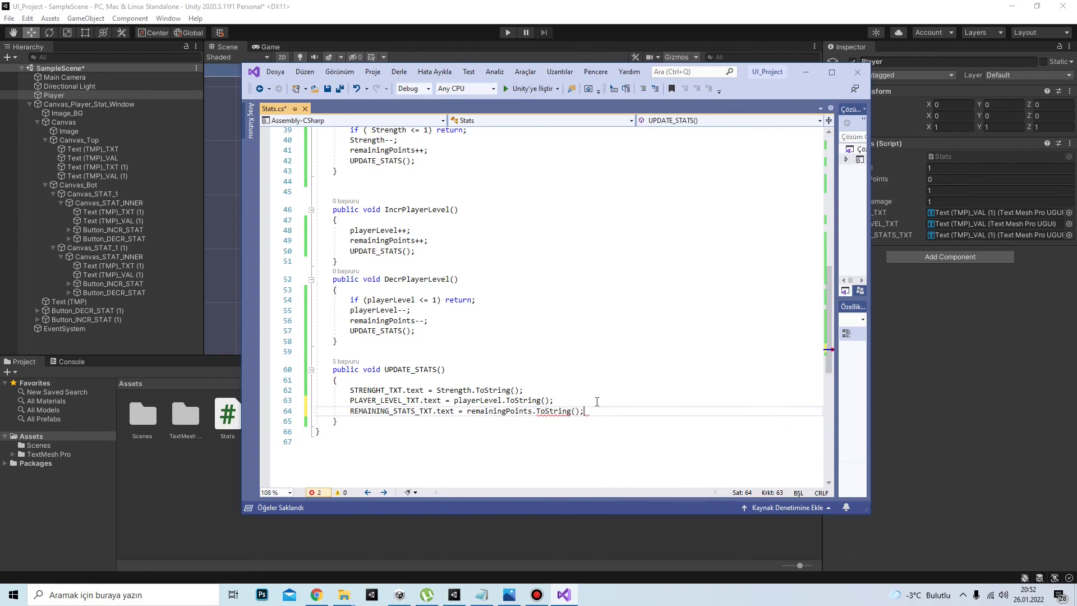
left_click(580, 369)
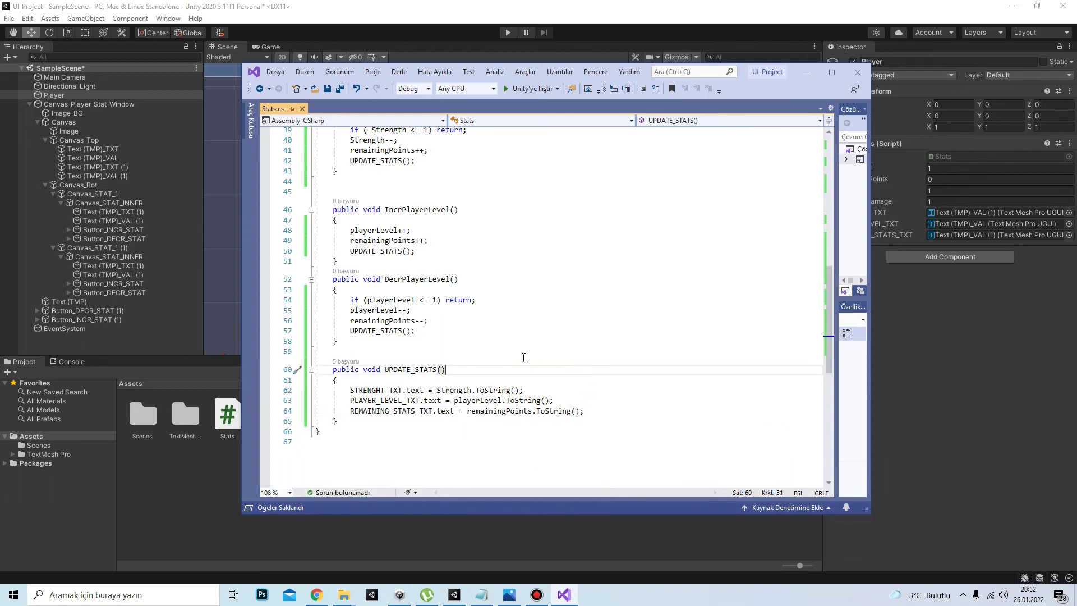
Return to Unity, run the scene, and test the level and strength buttons against the Rem.Stats value.
scroll(481, 339, "up", 6)
scroll(474, 359, "down", 4)
scroll(474, 386, "up", 5)
scroll(486, 376, "up", 3)
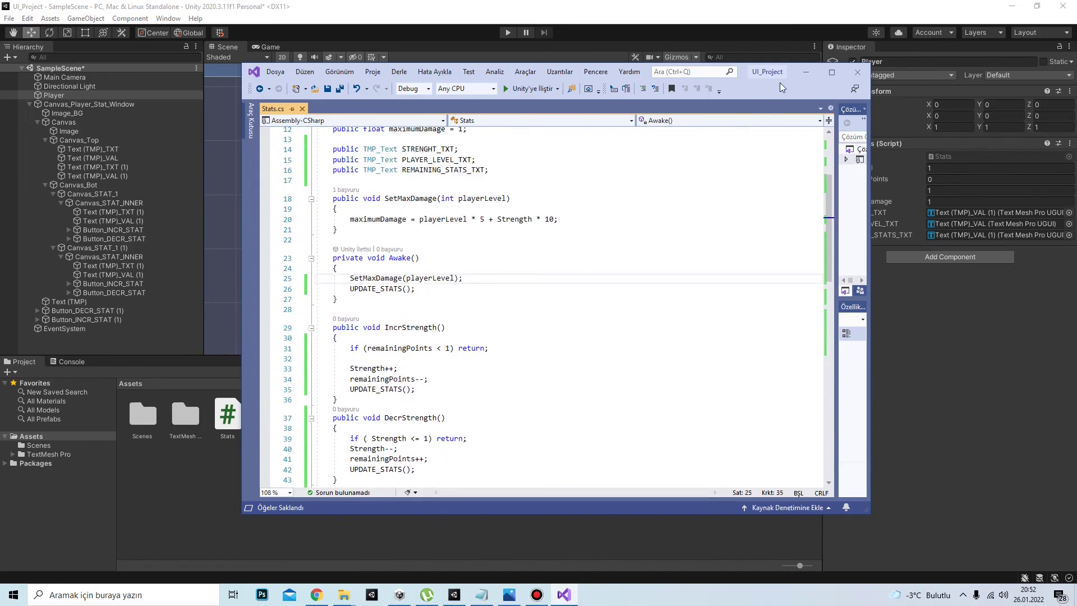
left_click(805, 72)
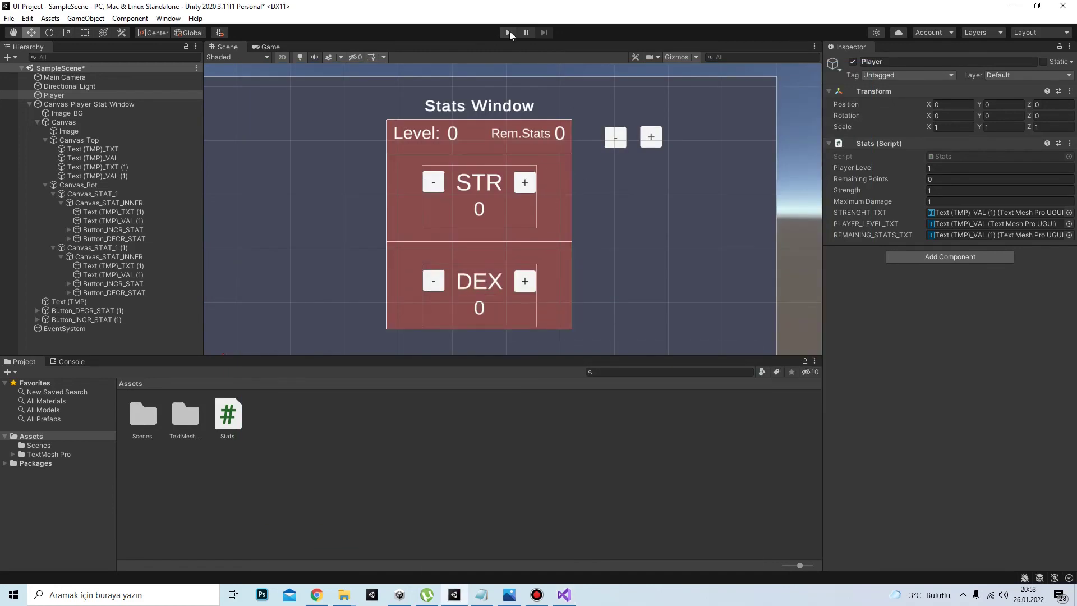
left_click(508, 32)
left_click(459, 179)
left_click(459, 180)
left_click(459, 180)
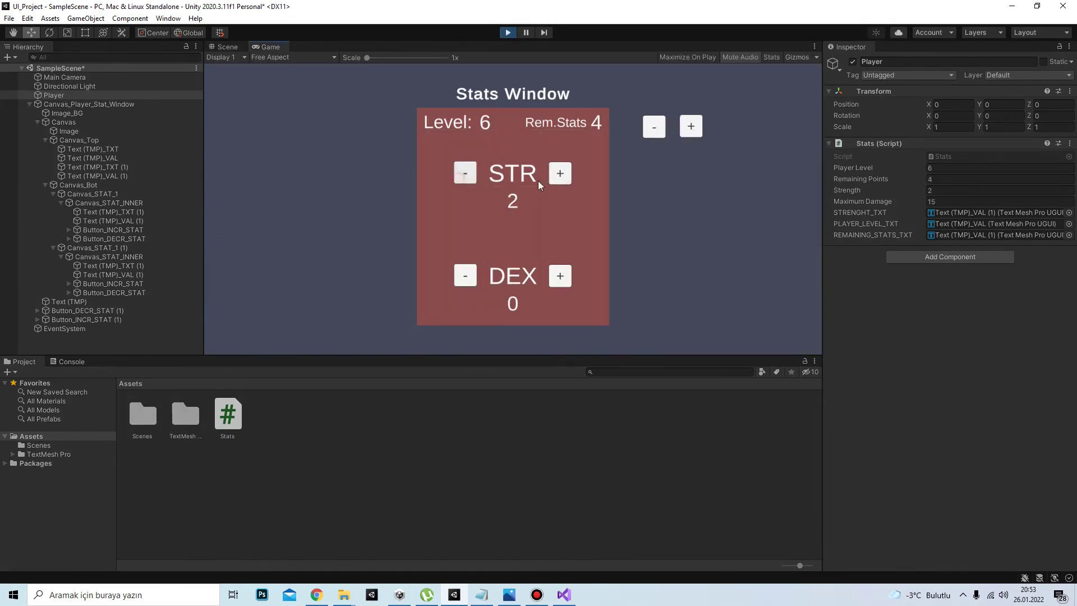
left_click(567, 177)
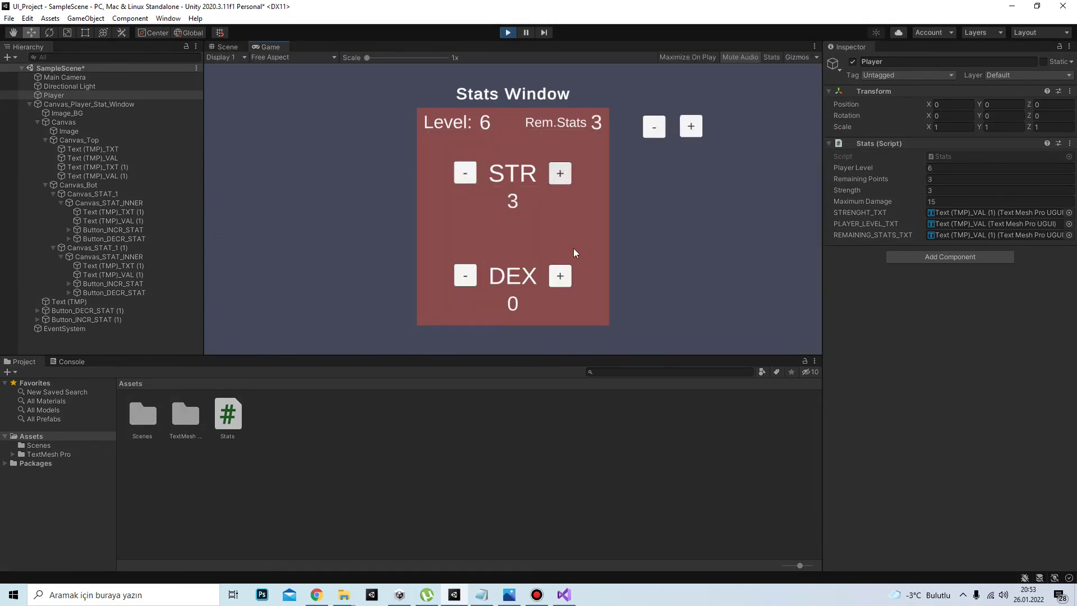